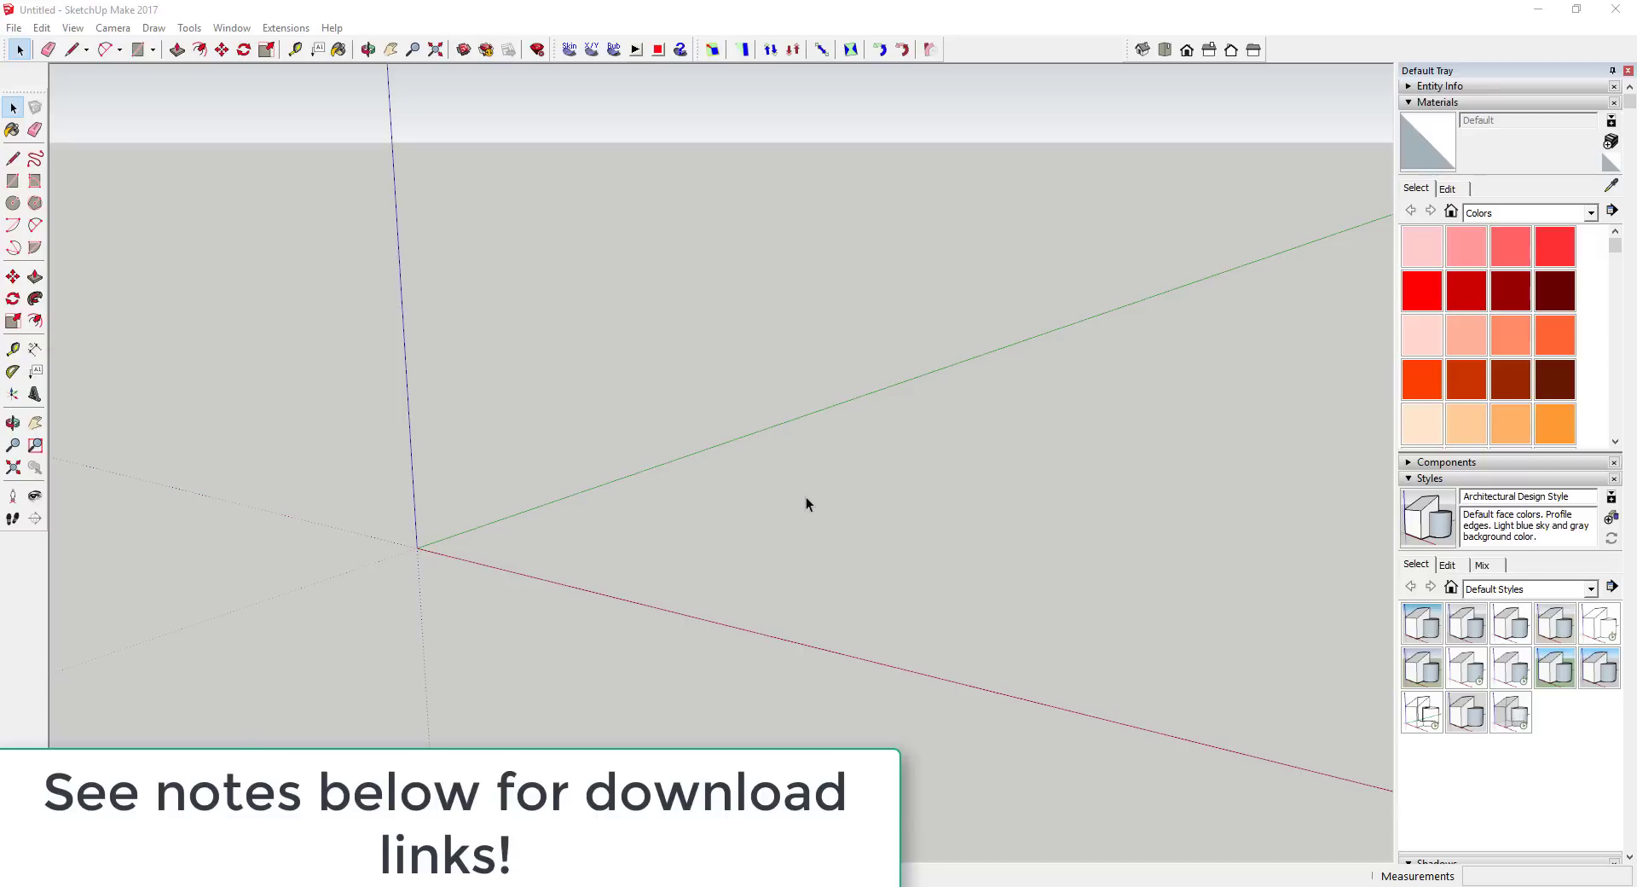
Step: In top view, draw a two-point arc from the origin along the red axis with a bulge of about 1' 6"
key(F2)
key(a)
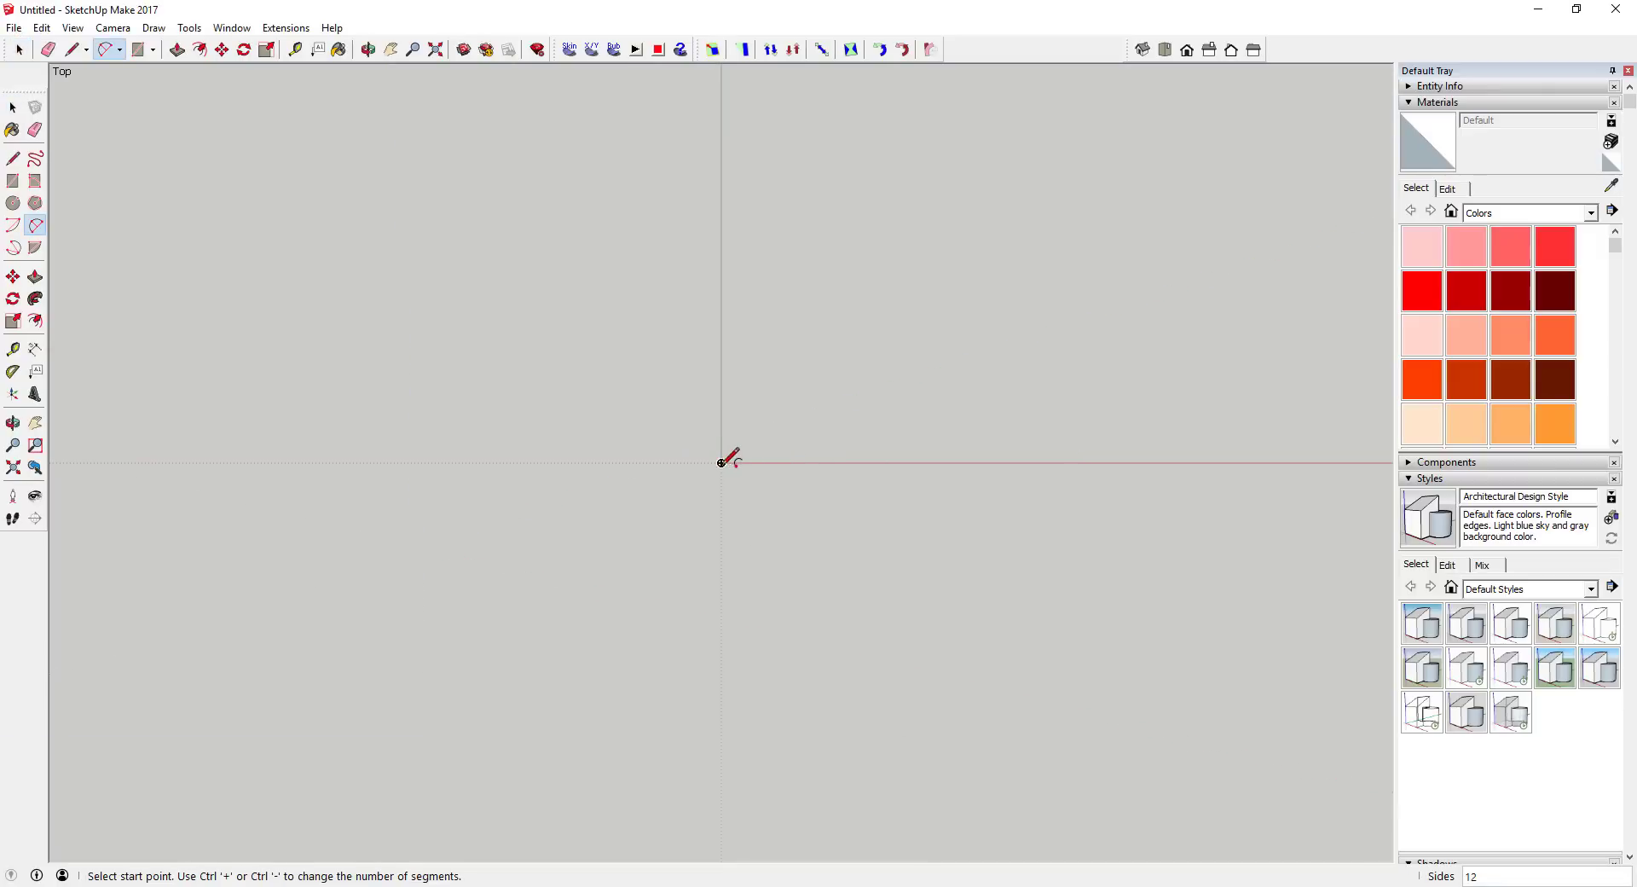
click(721, 462)
click(885, 462)
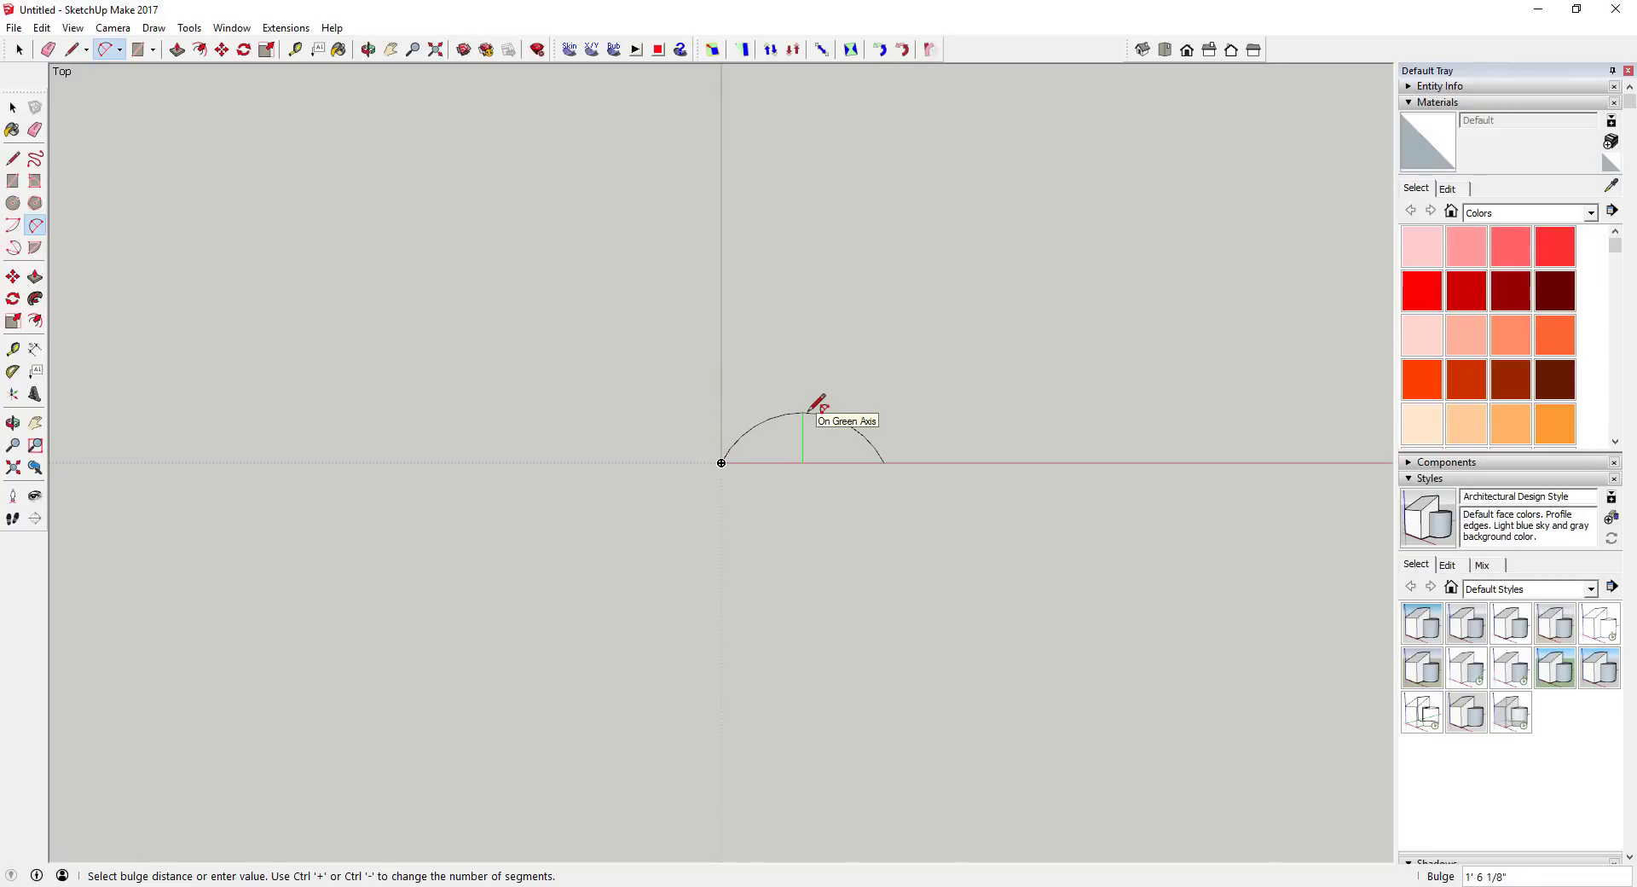
click(810, 411)
scroll(811, 408, up, 5)
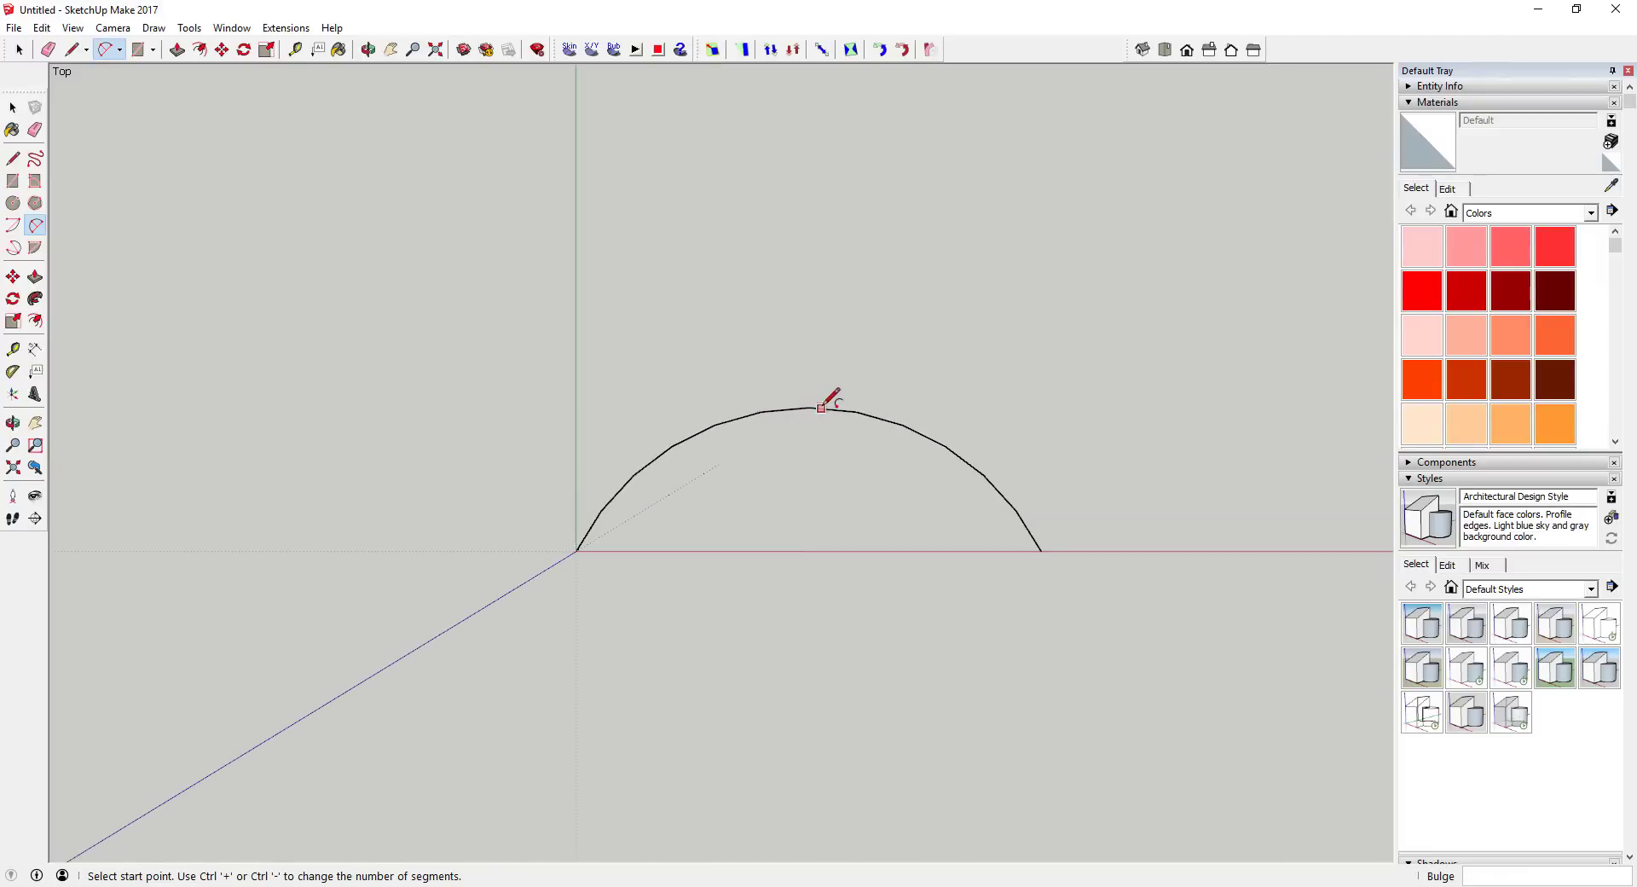
key(space)
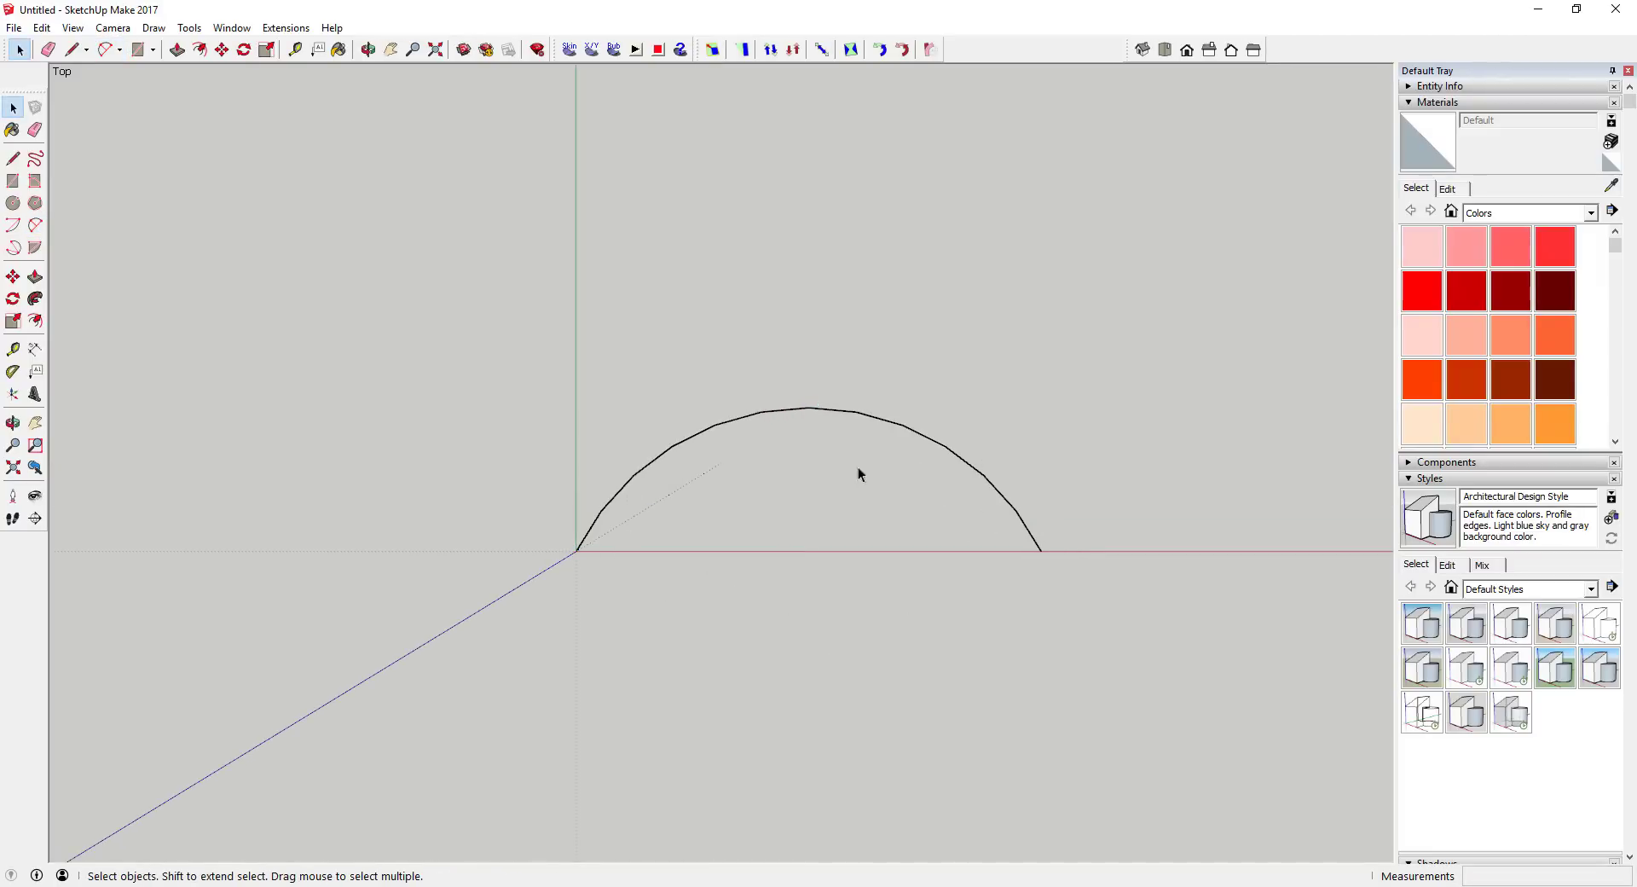
key(a)
click(576, 551)
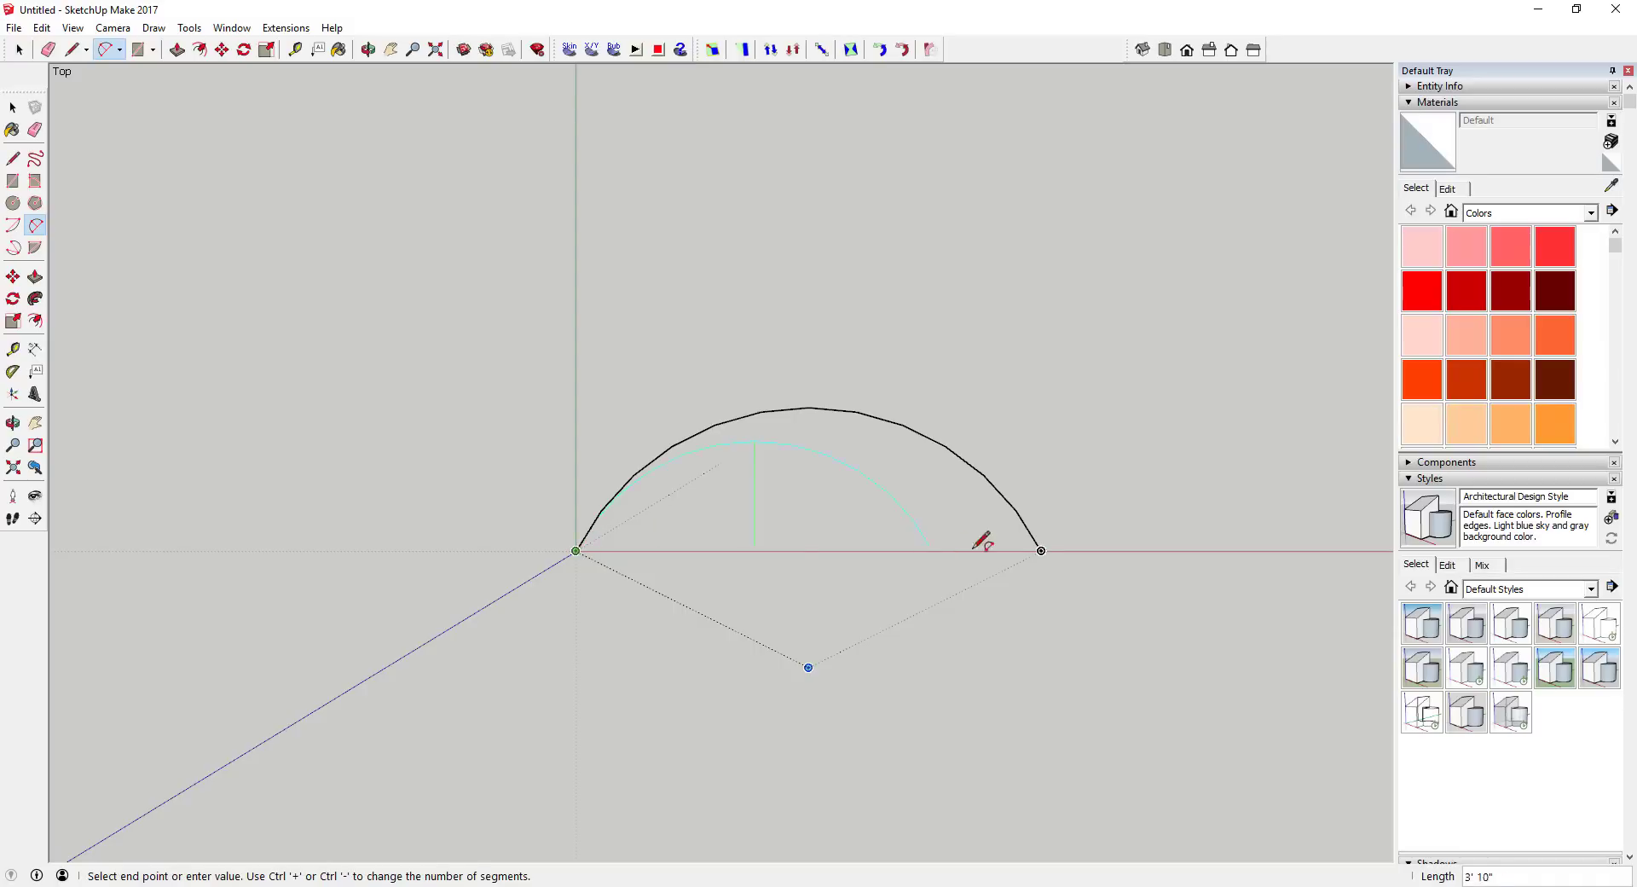
click(1041, 551)
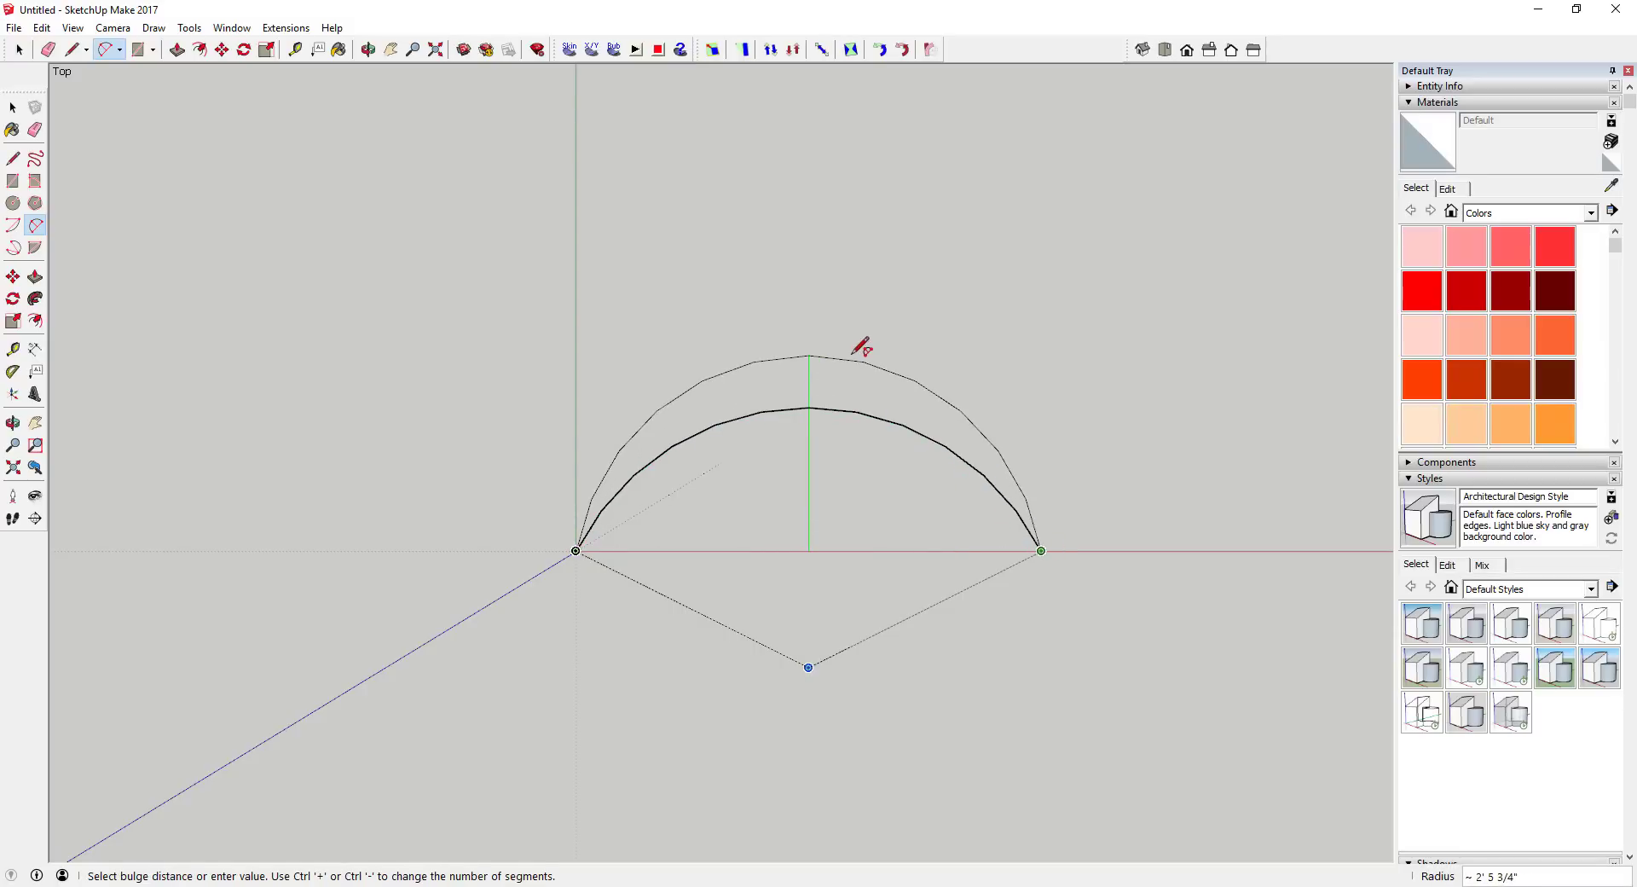
key(space)
Step: Copy the arc along the red axis so the copy sits beside the original with a small gap
click(868, 421)
scroll(864, 429, up, 1)
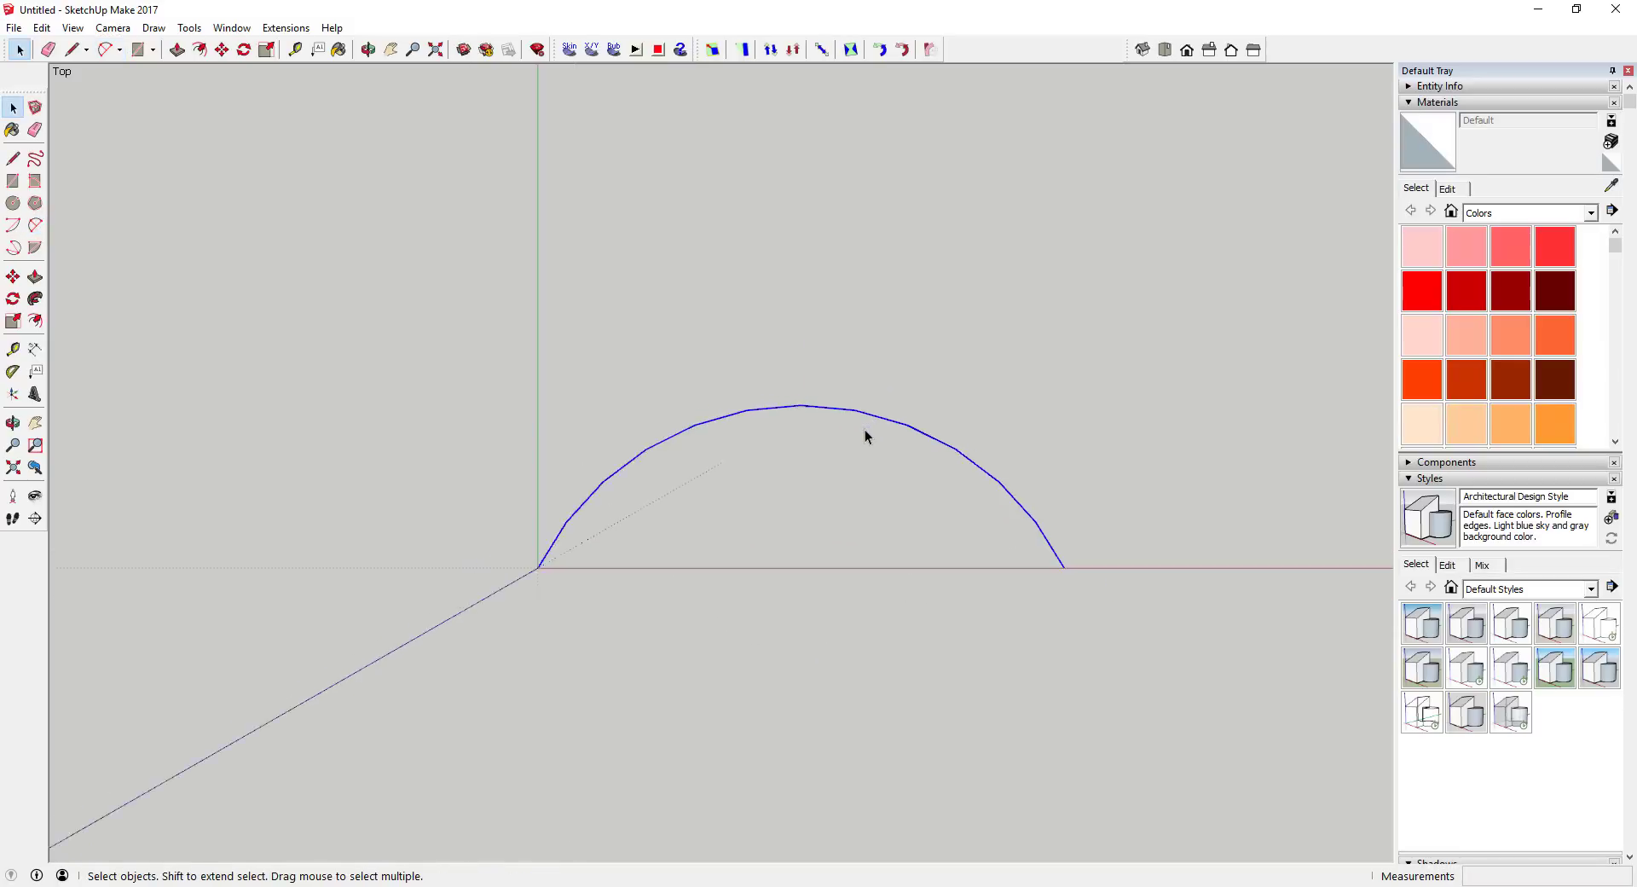
scroll(861, 431, down, 1)
scroll(807, 411, down, 1)
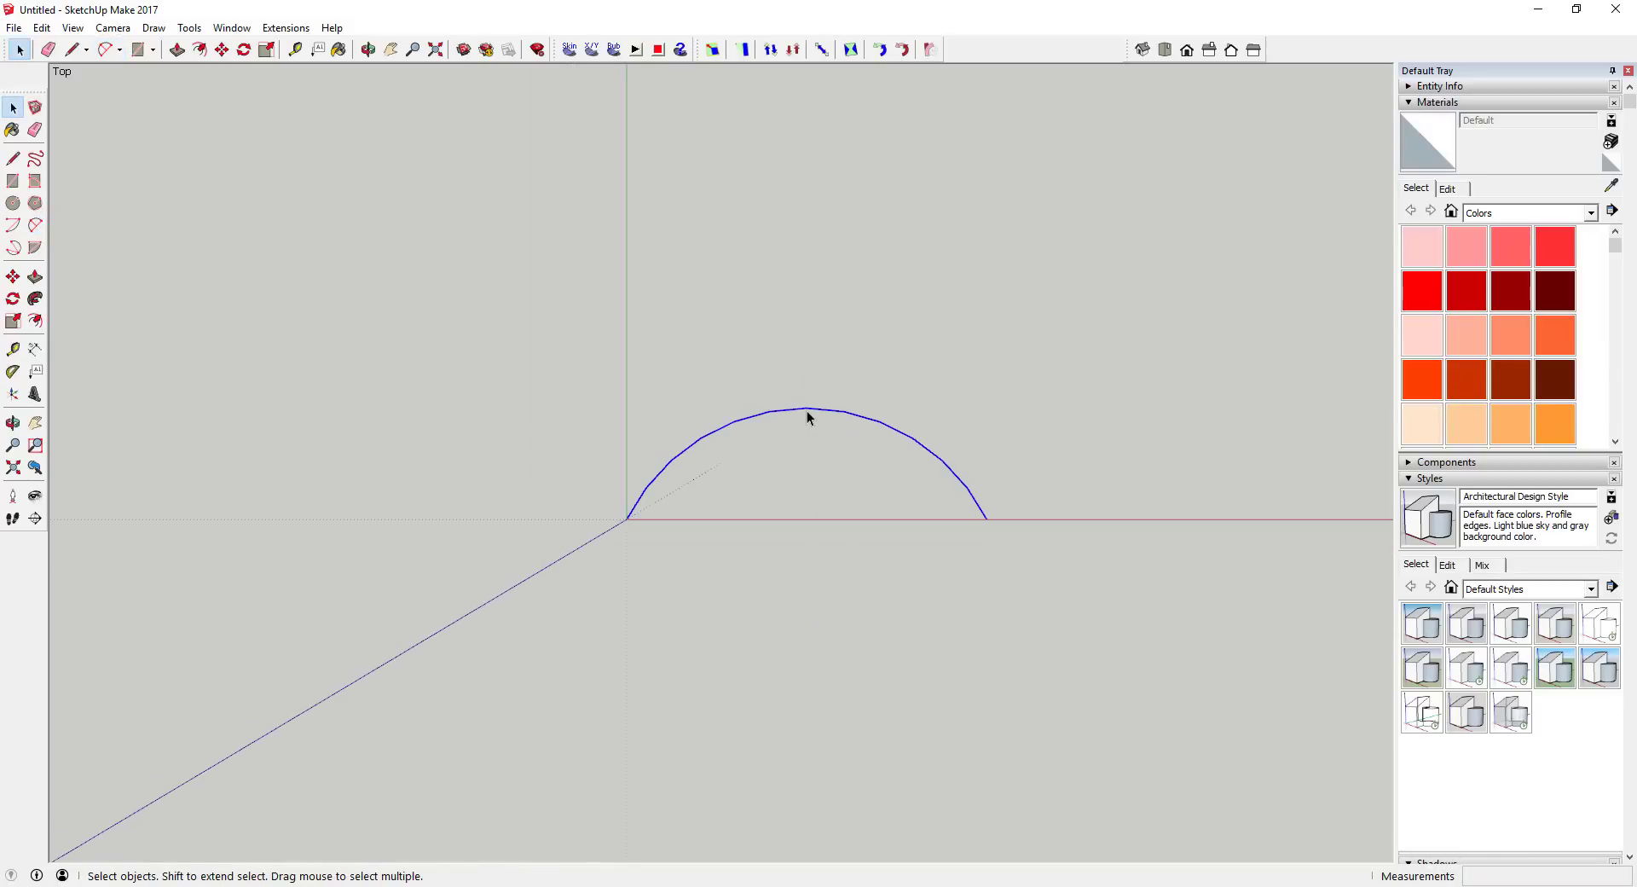
key(m)
click(807, 408)
key(ctrl)
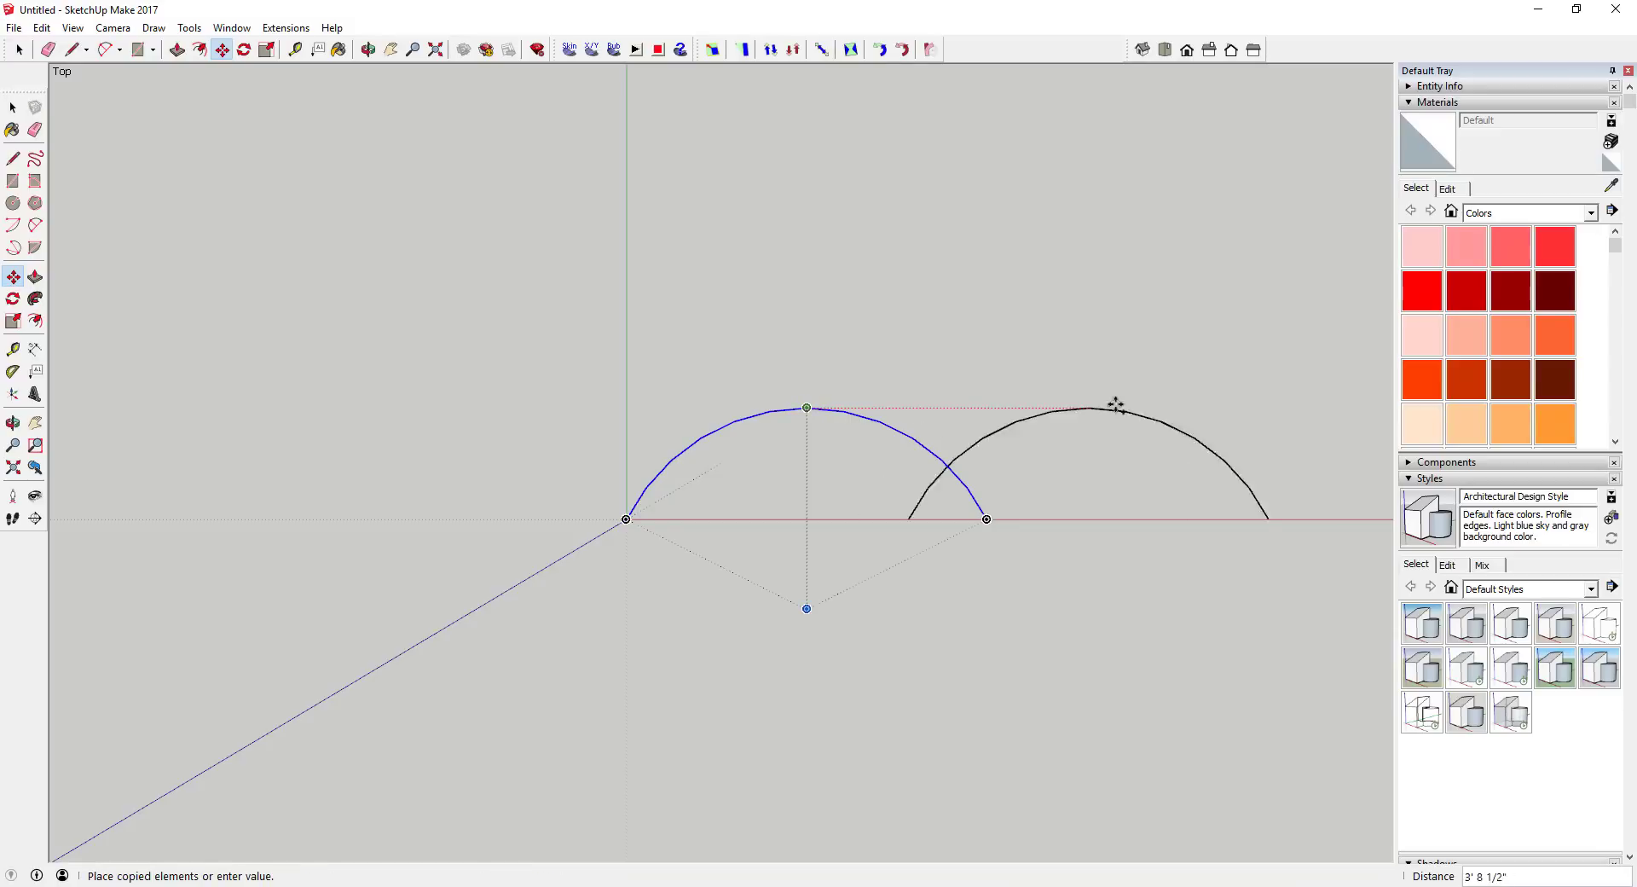
click(1224, 408)
scroll(1167, 413, down, 2)
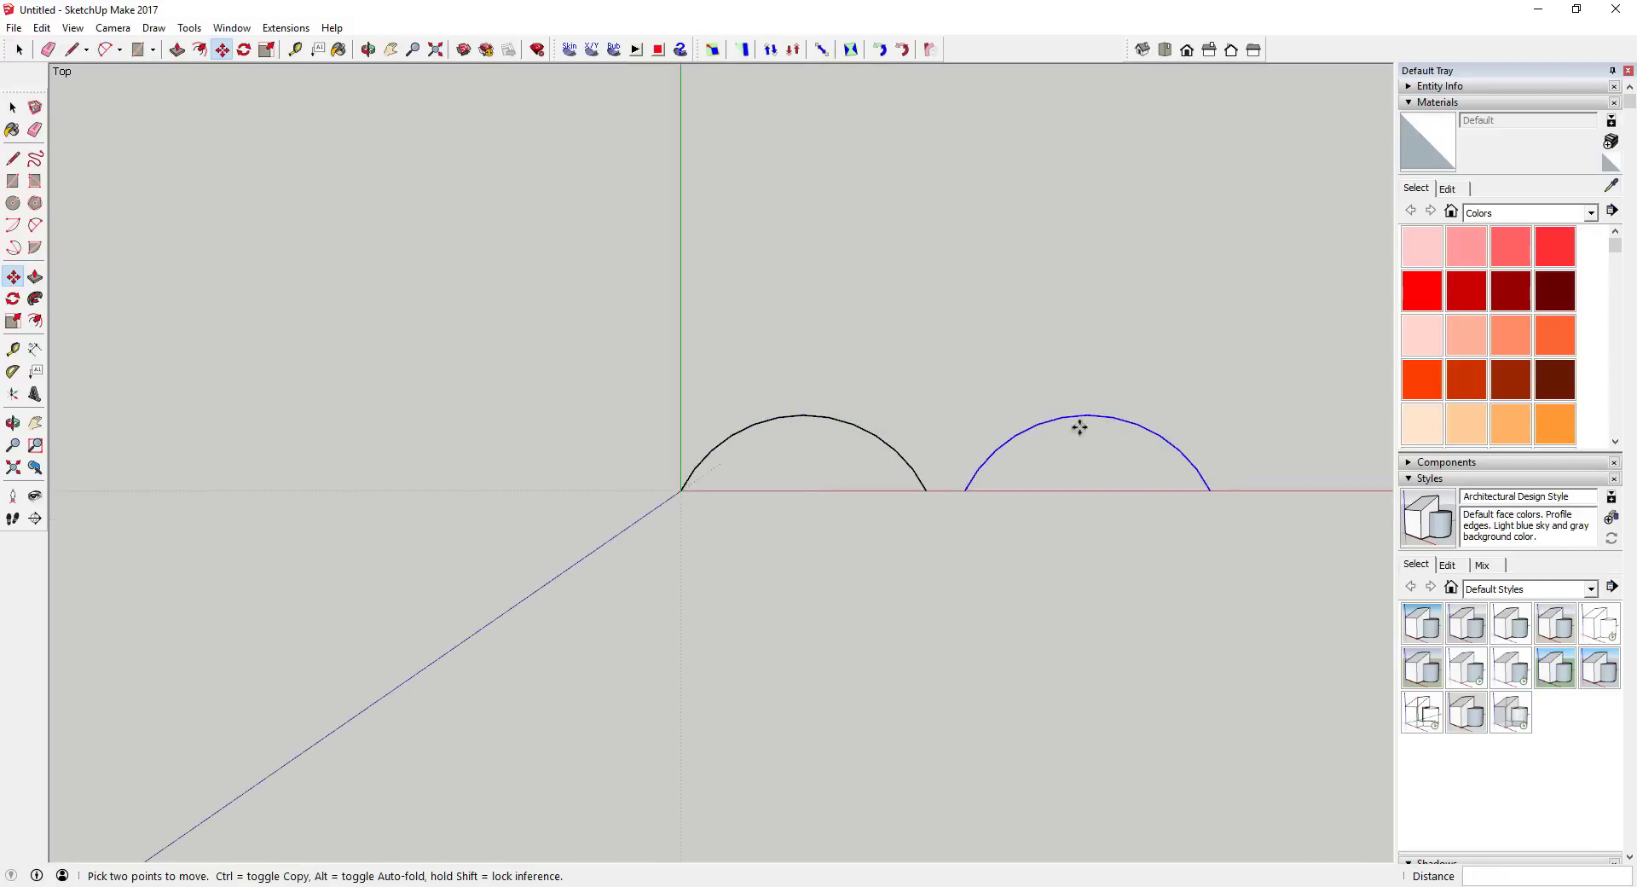
scroll(1078, 427, up, 3)
key(space)
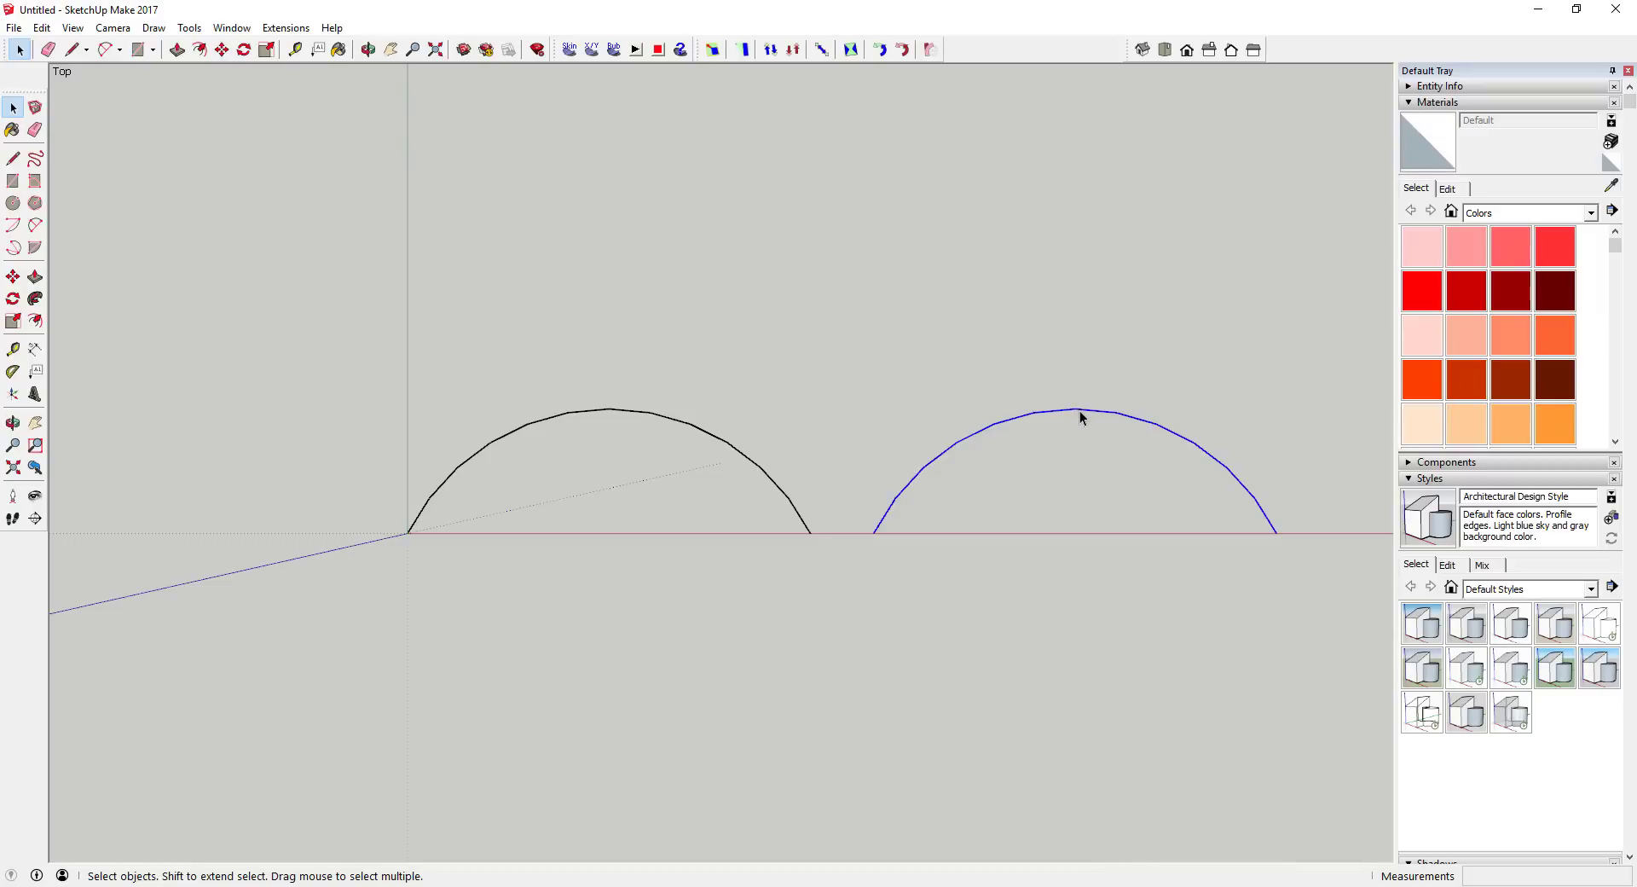
Step: Flip the copied arc upside down along the green axis with the Scale tool
key(s)
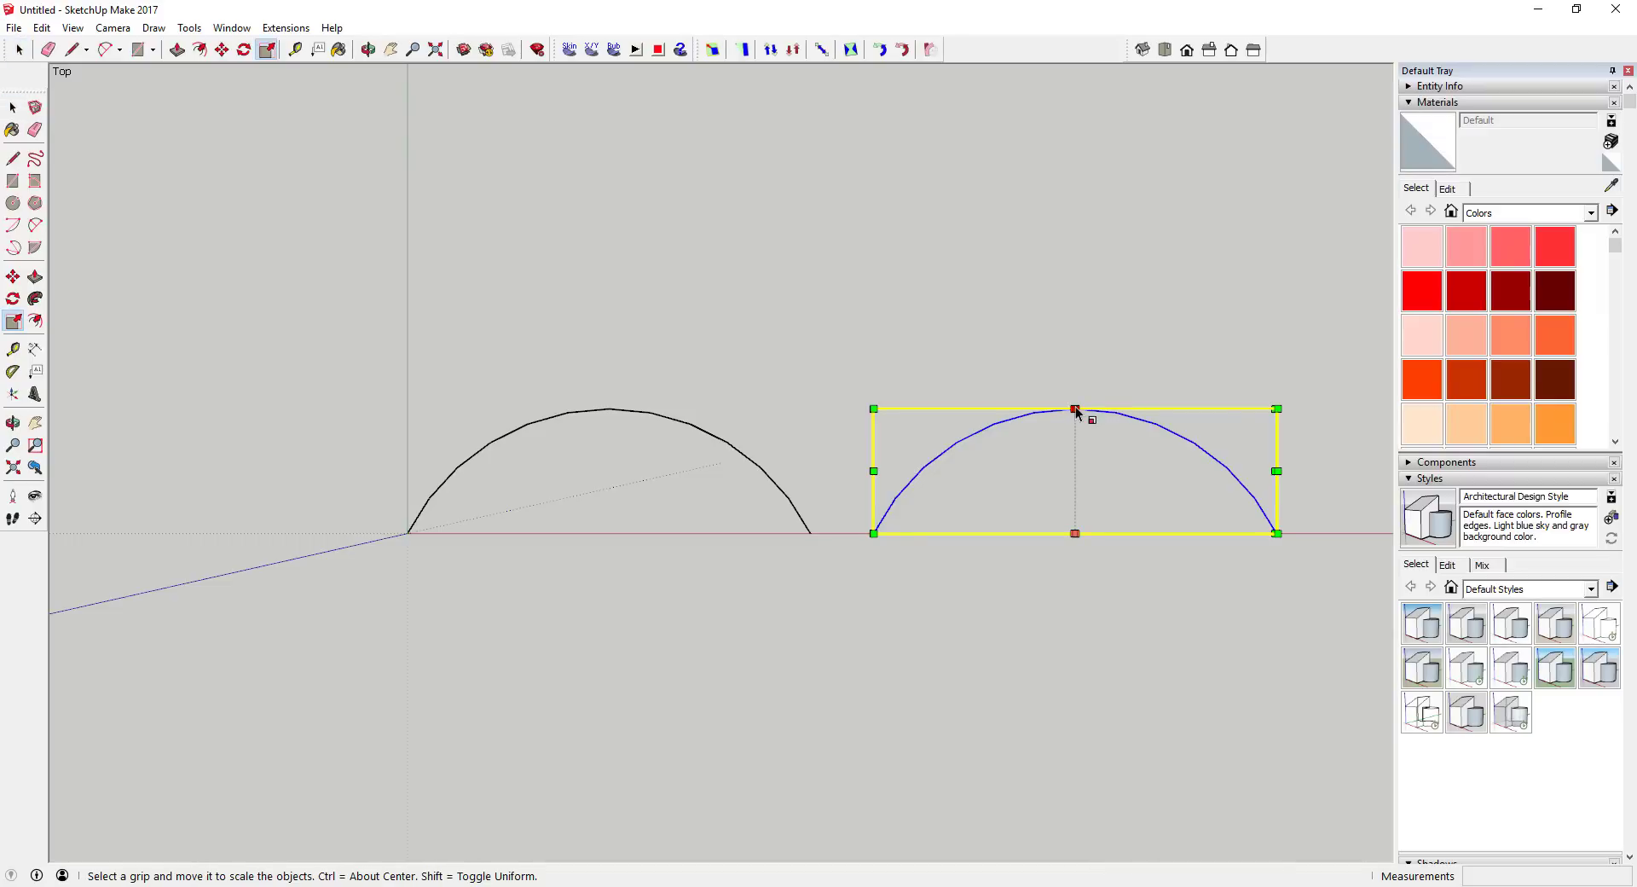
drag(1075, 409, 1075, 541)
key(space)
Step: Move the flipped arc along the red axis until its near side meets the descending side of the first arc
key(m)
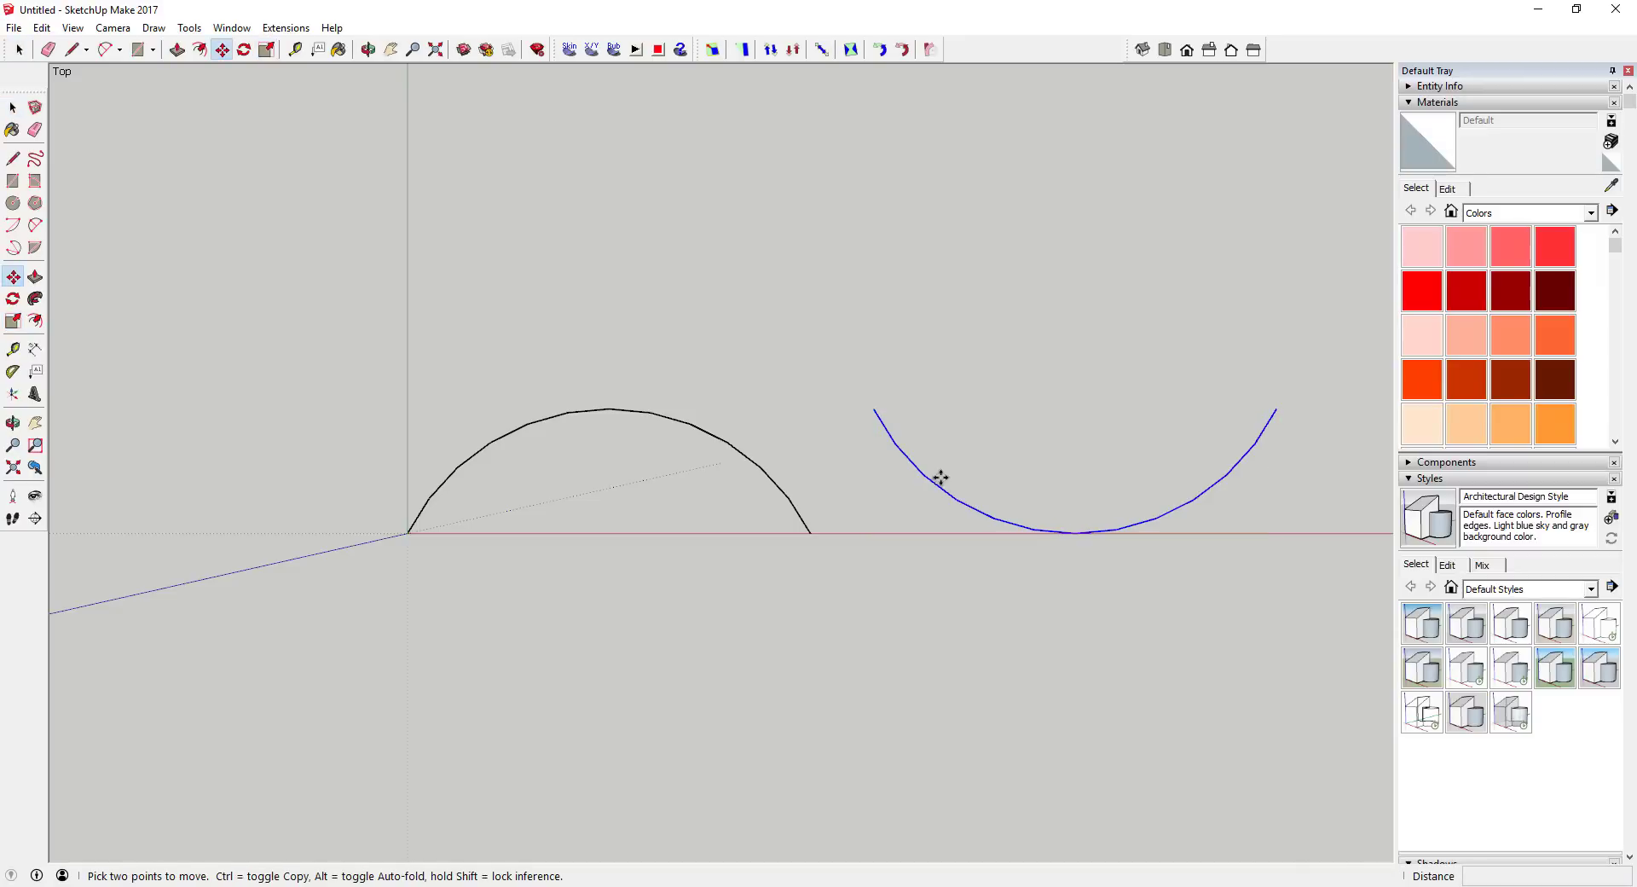
click(925, 474)
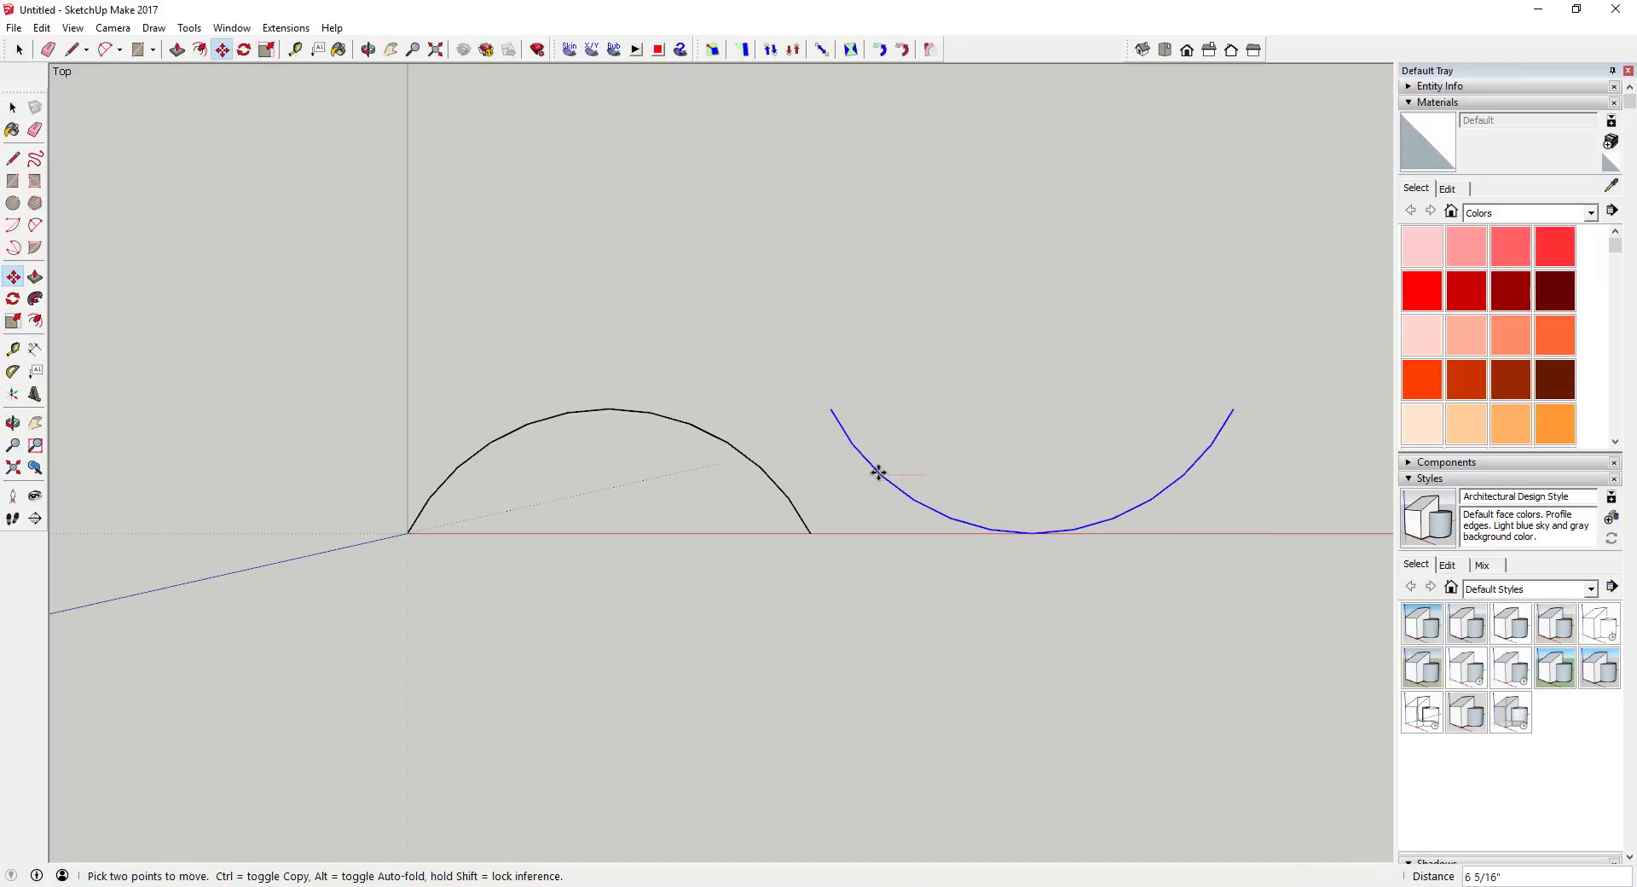
click(769, 476)
key(space)
scroll(877, 508, down, 1)
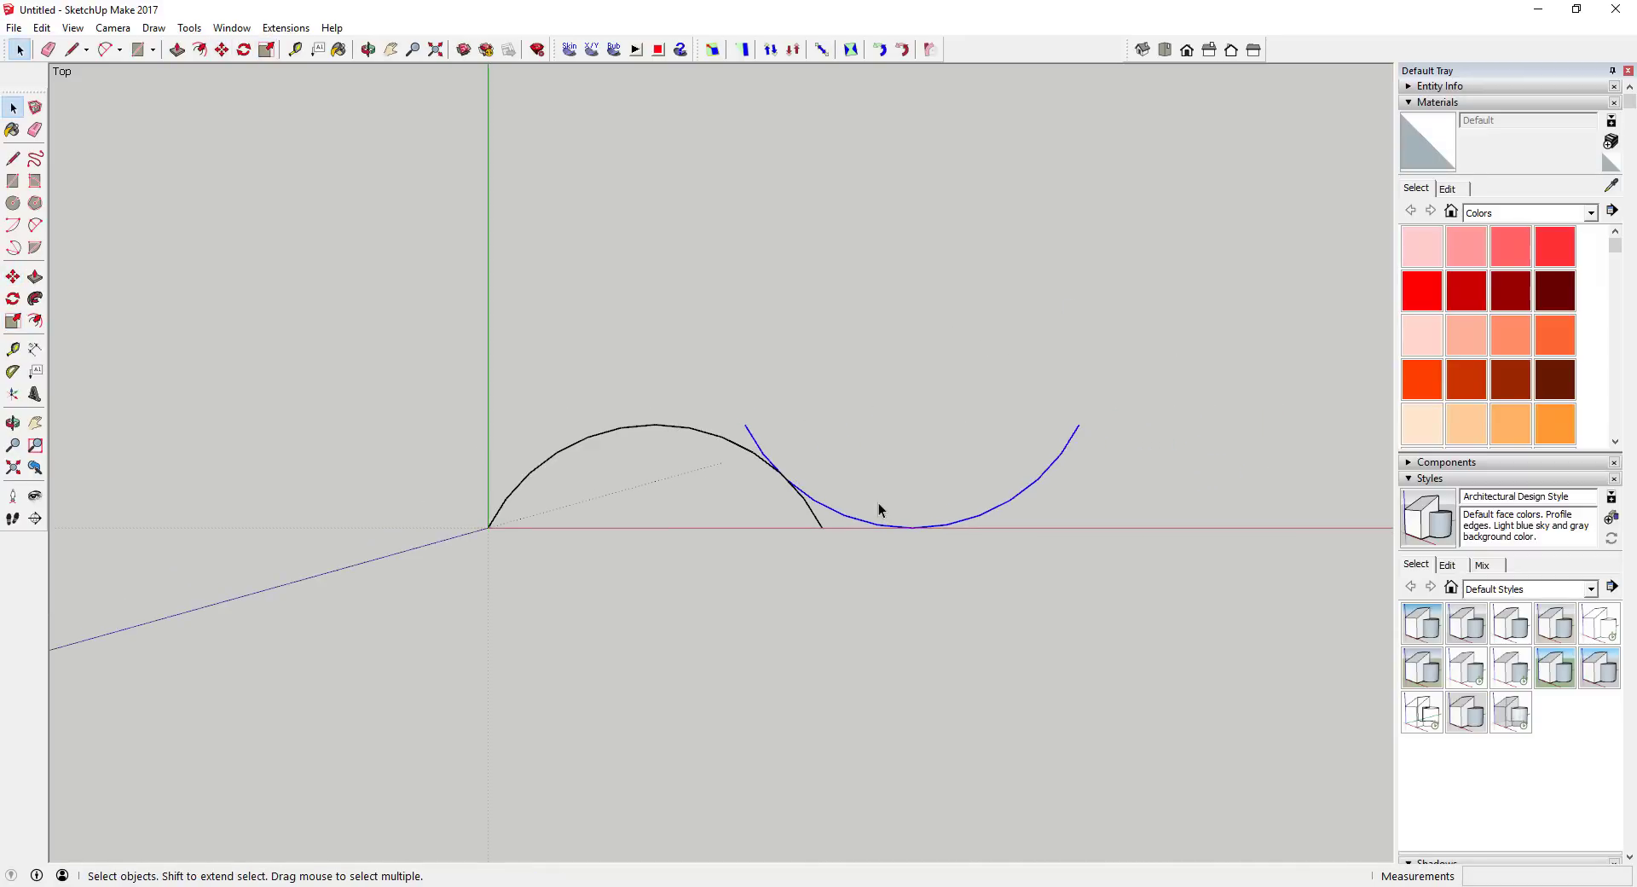
Step: Erase the part of the flipped arc that sticks up above its intersection with the first arc
scroll(810, 505, up, 2)
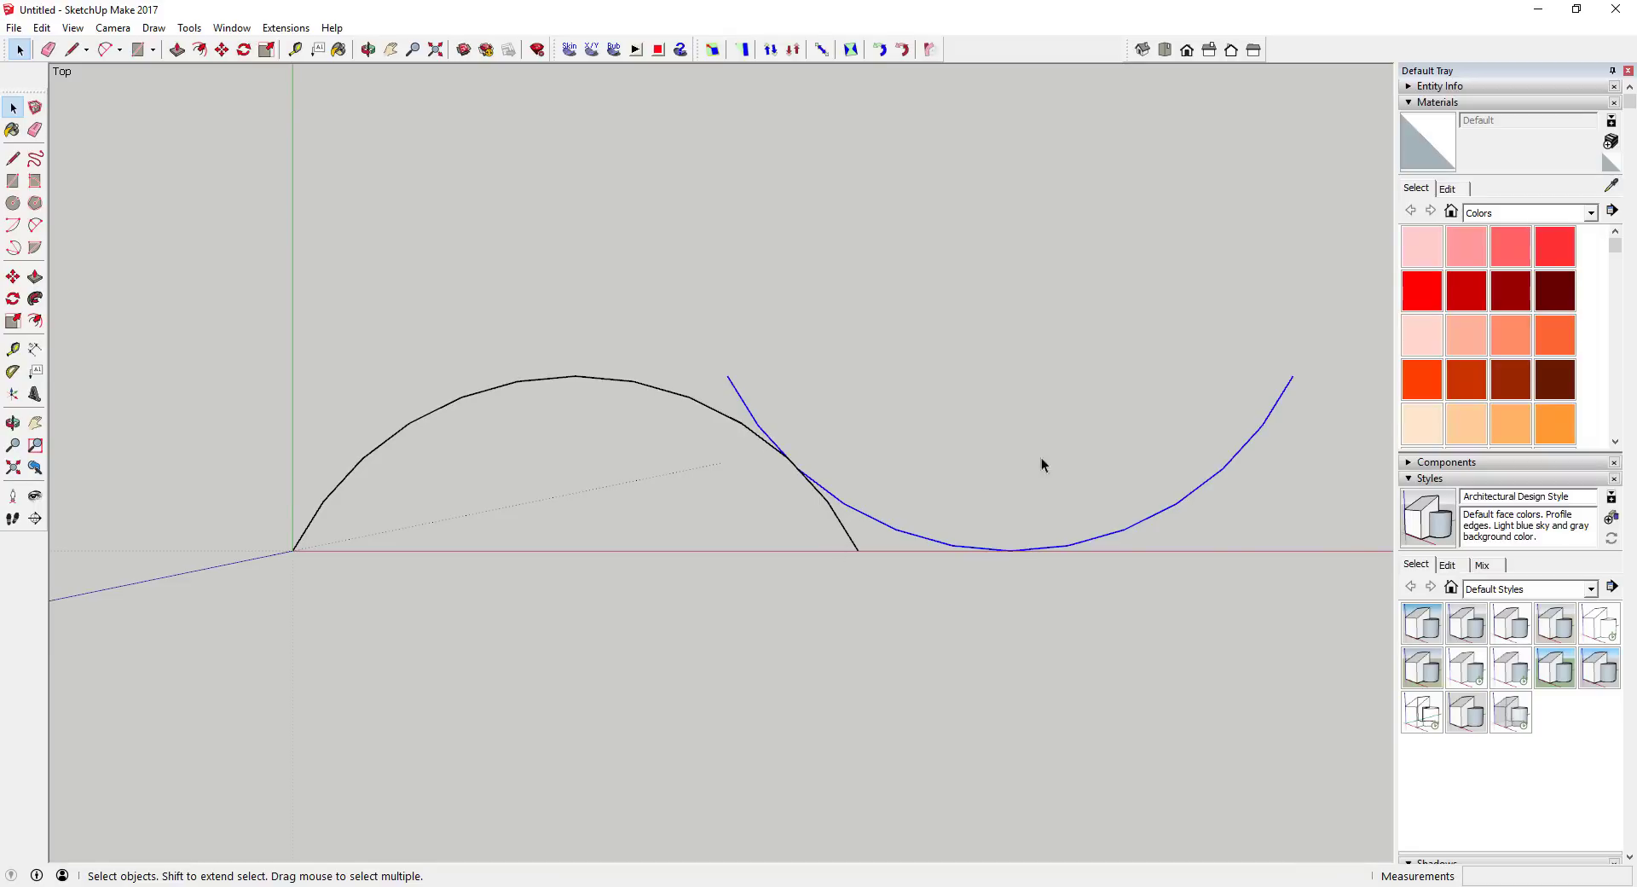
scroll(800, 468, up, 1)
key(e)
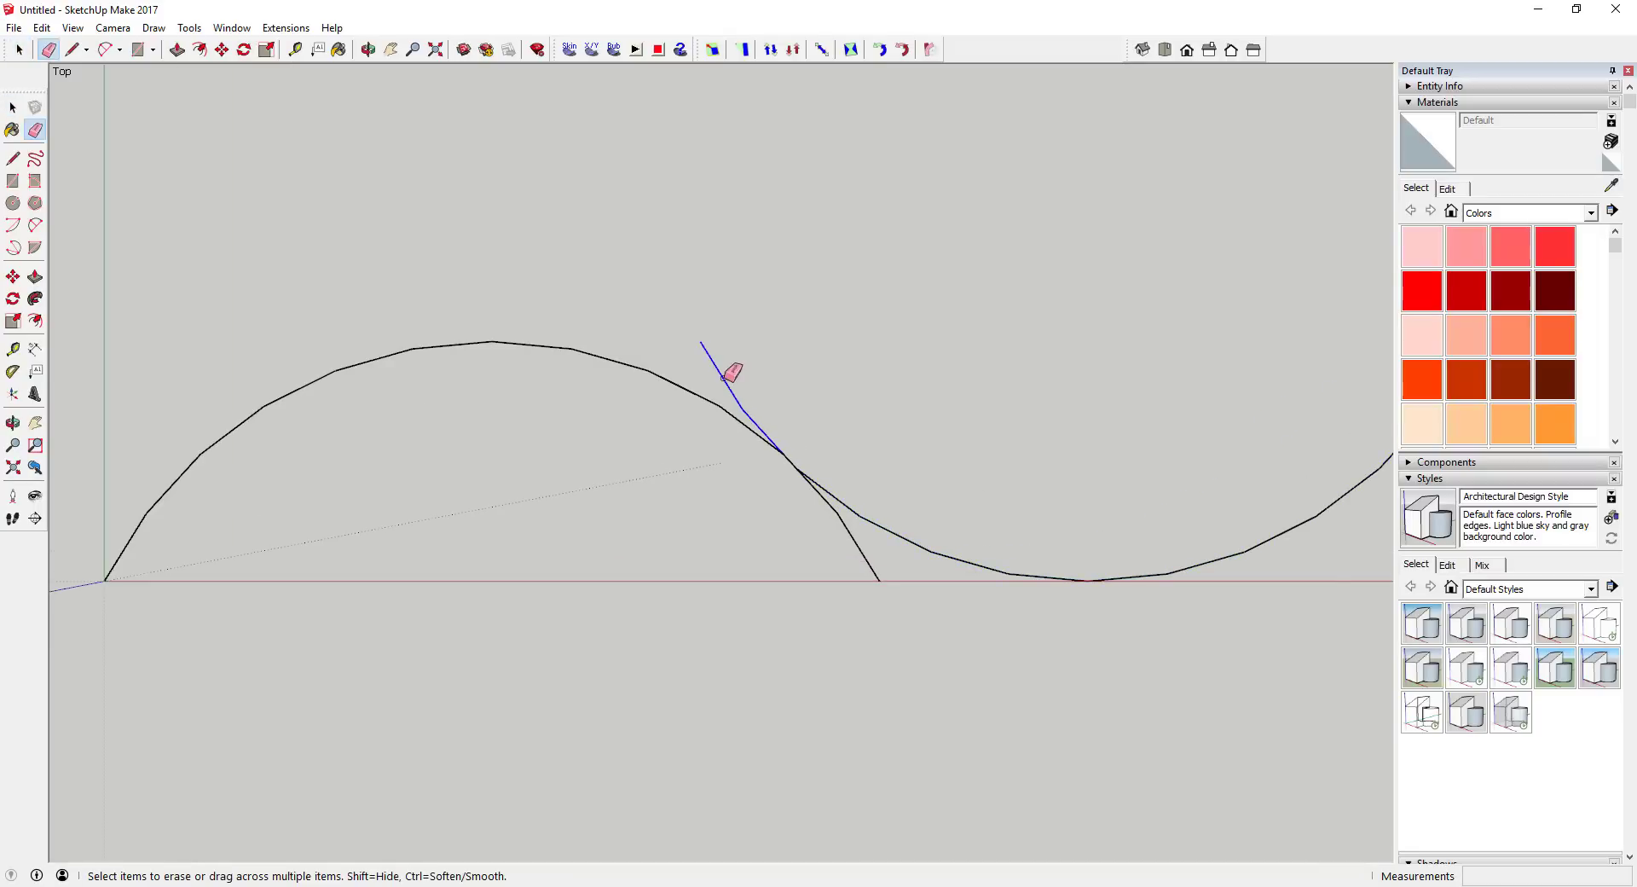
click(725, 380)
scroll(936, 464, down, 3)
key(space)
Step: Split the flipped arc at its lowest point with a temporary line, and erase its outer half, the line and the first arc's leftover tail
key(l)
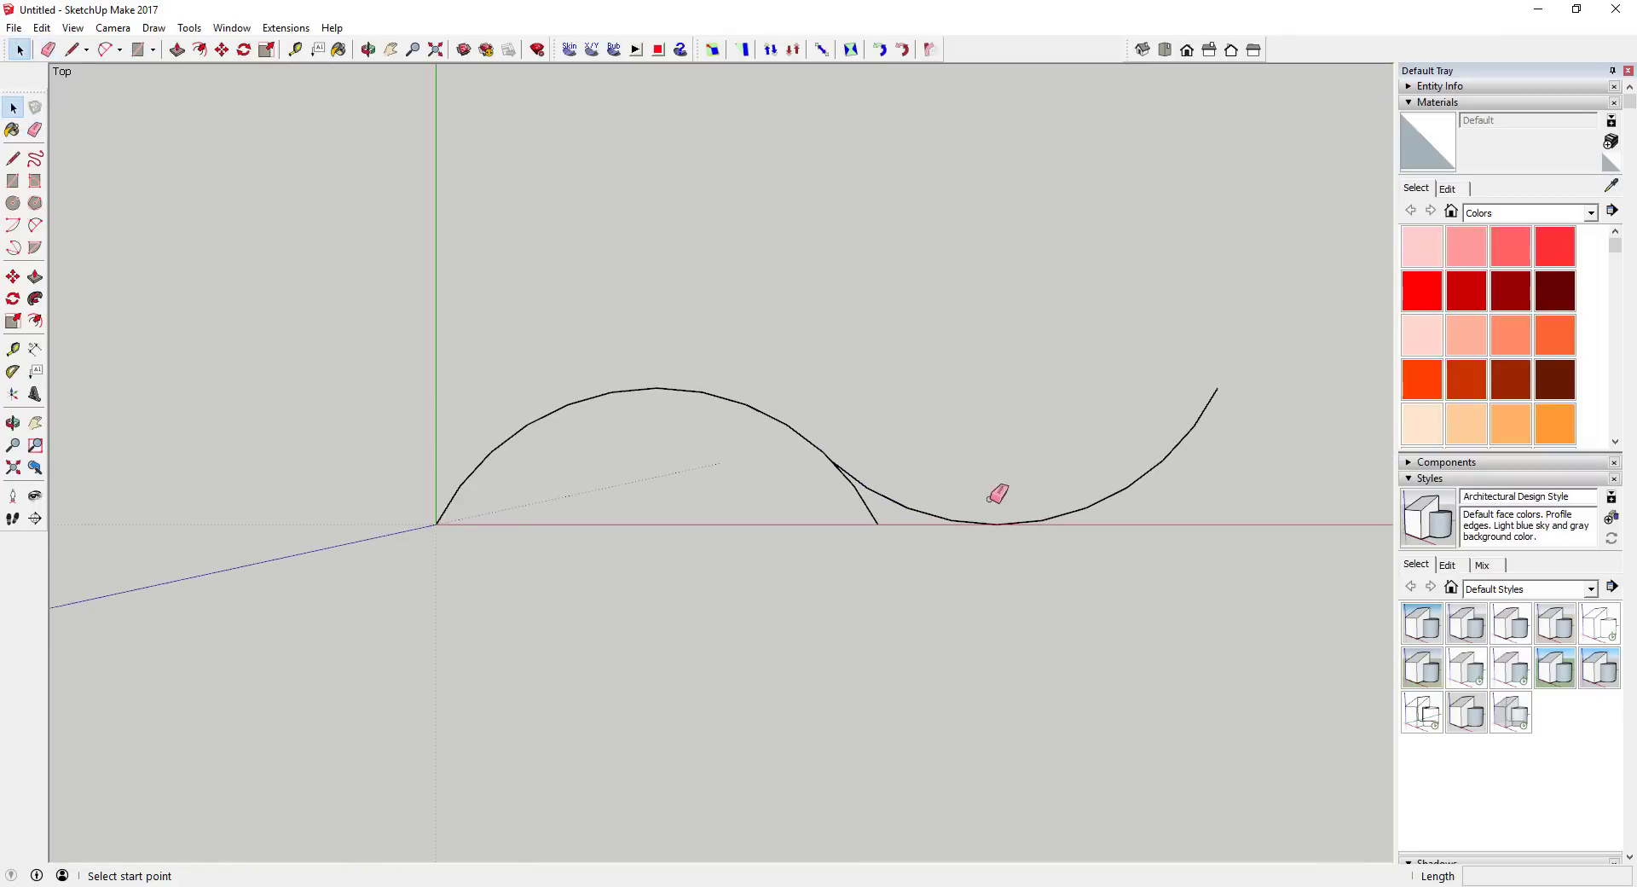
click(997, 523)
click(998, 467)
key(e)
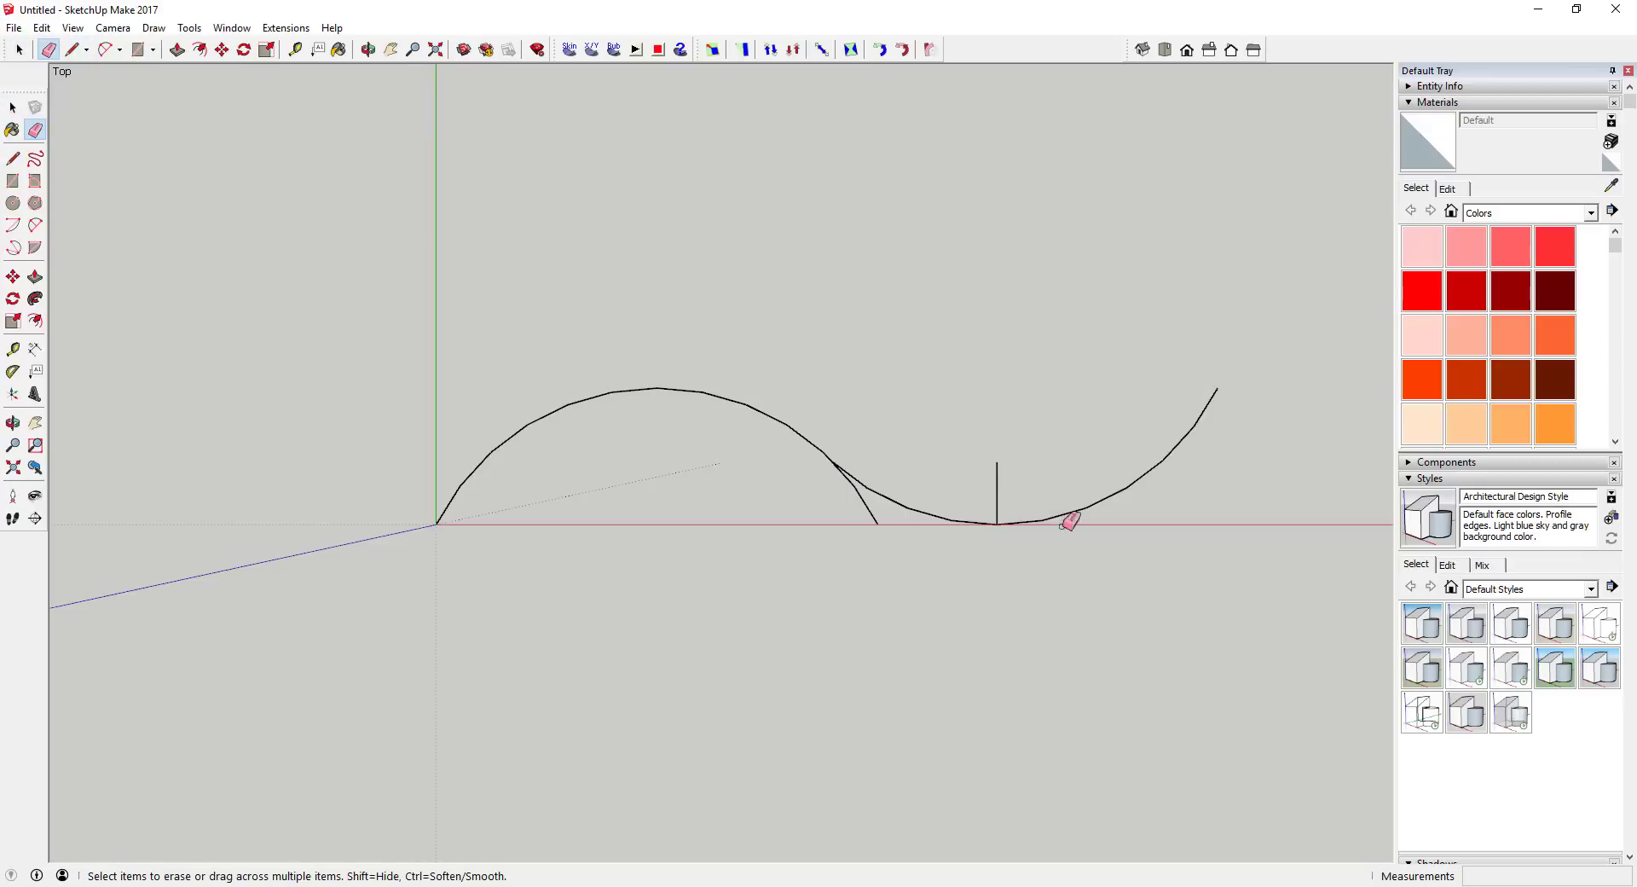
click(1019, 521)
click(997, 501)
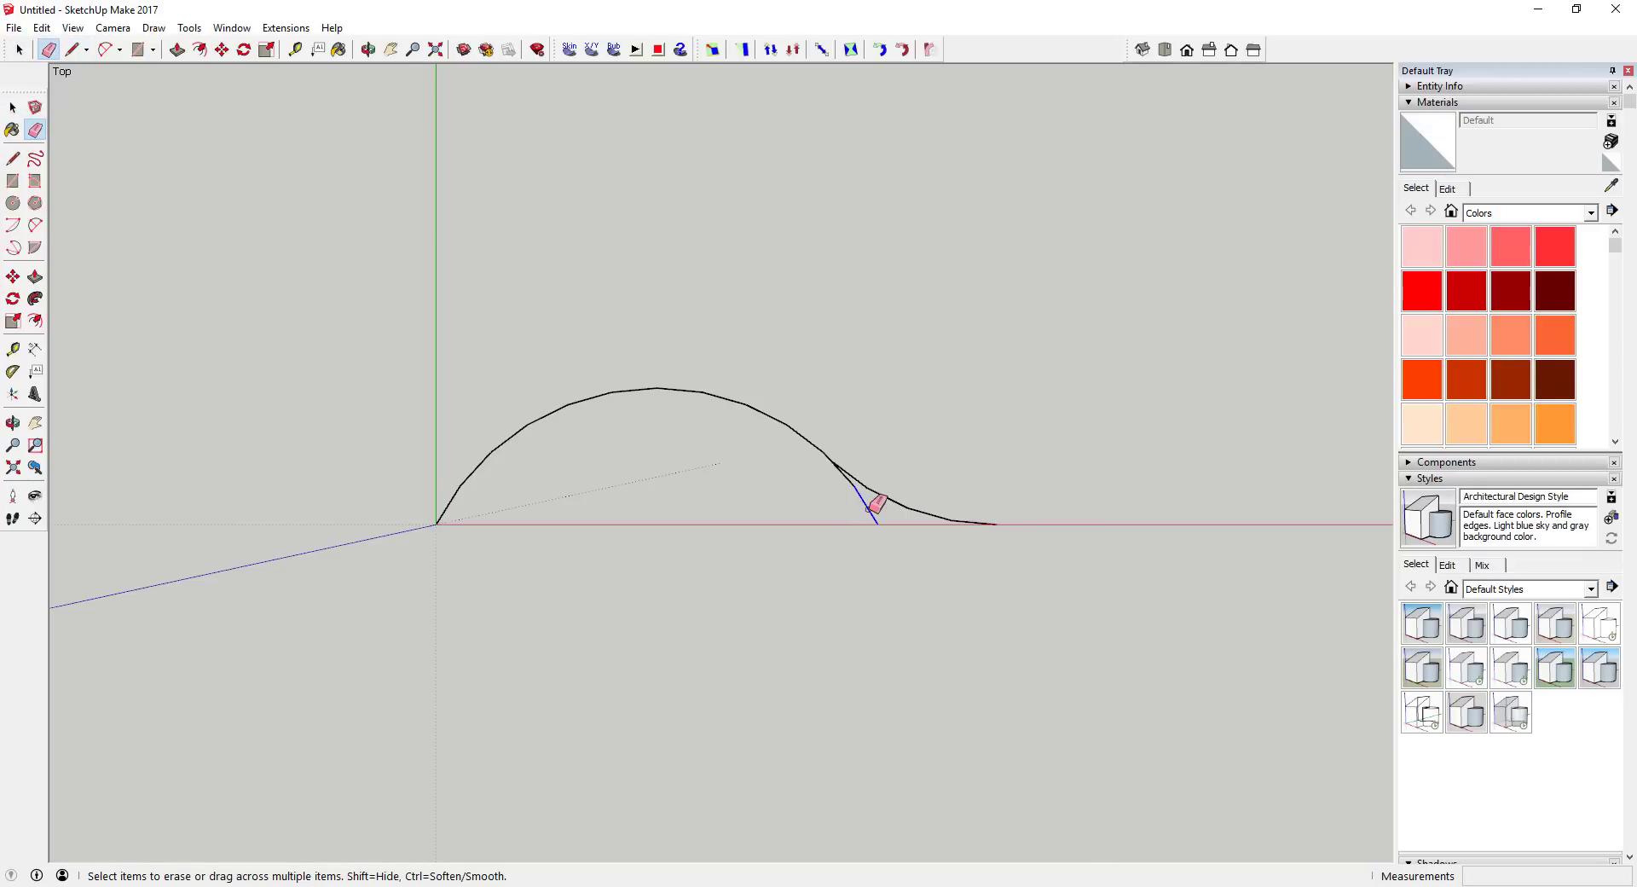
click(861, 495)
key(space)
Step: Copy the remaining curved tail along the red axis to the other side of the origin, clear of the main arc
click(843, 470)
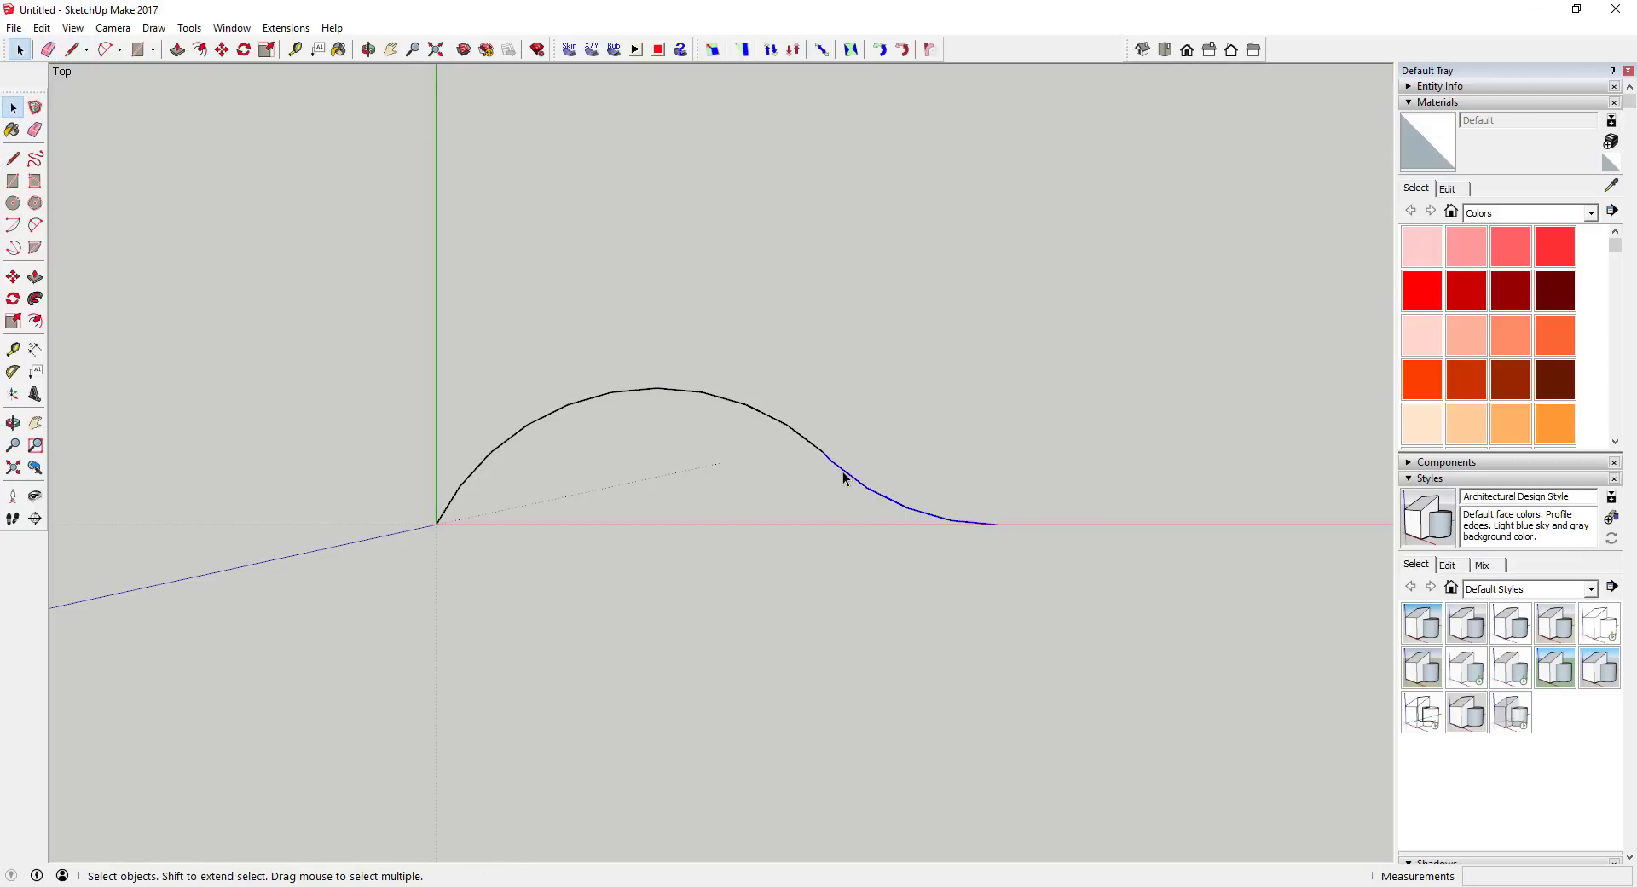
key(m)
click(824, 452)
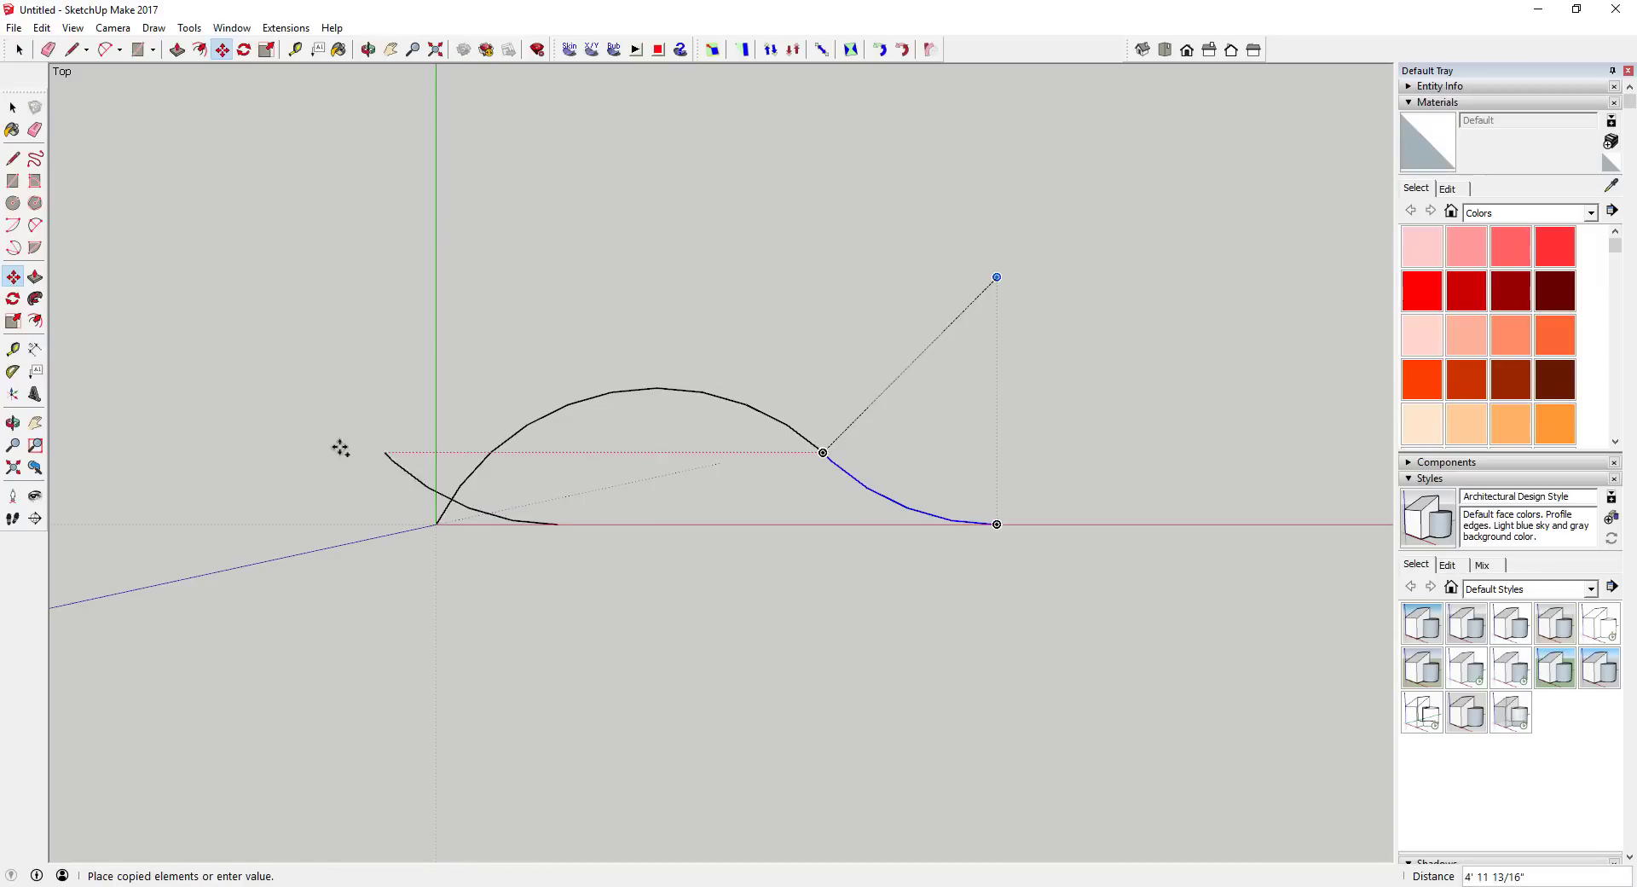
click(211, 452)
scroll(349, 465, down, 2)
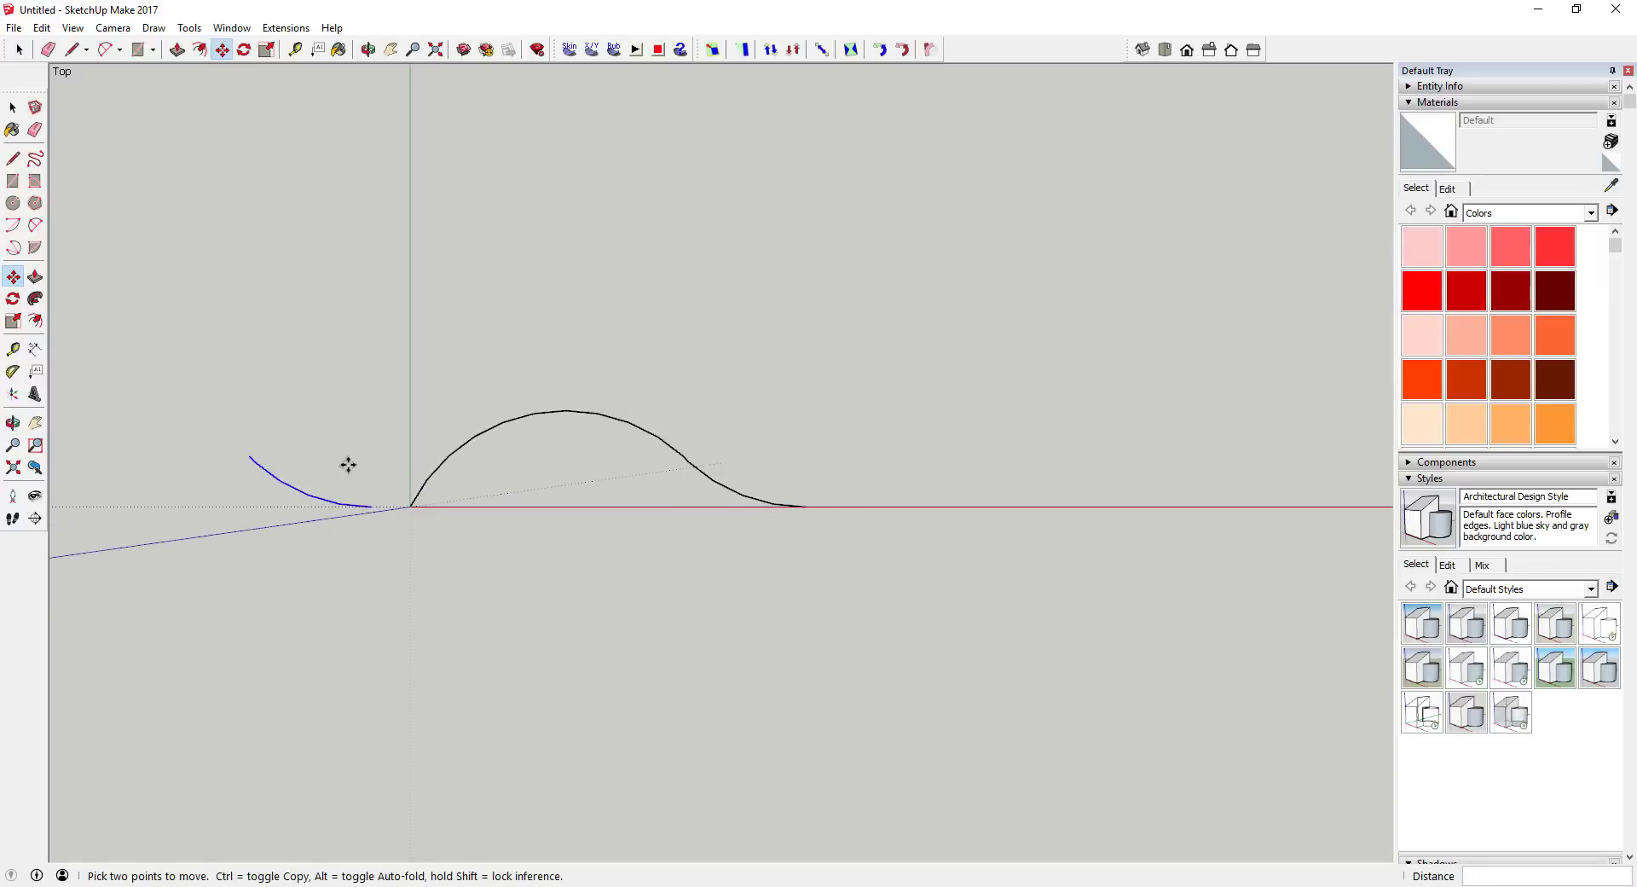
Step: Mirror the copied tail along the red axis with the Scale tool so it rises toward the main arc
key(s)
click(372, 482)
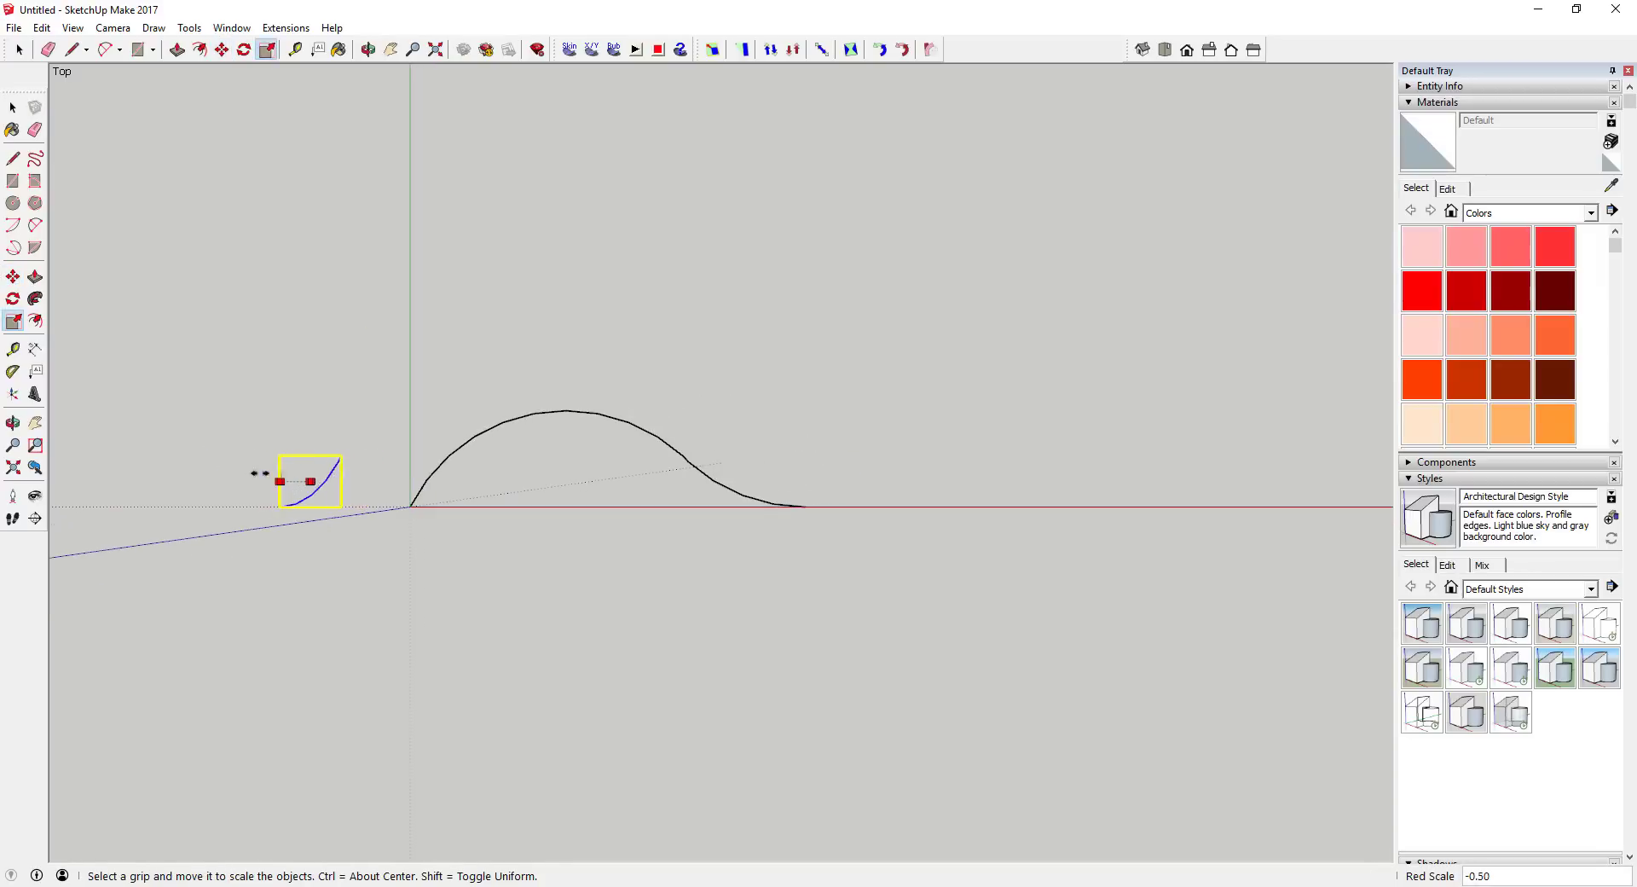
click(250, 482)
key(space)
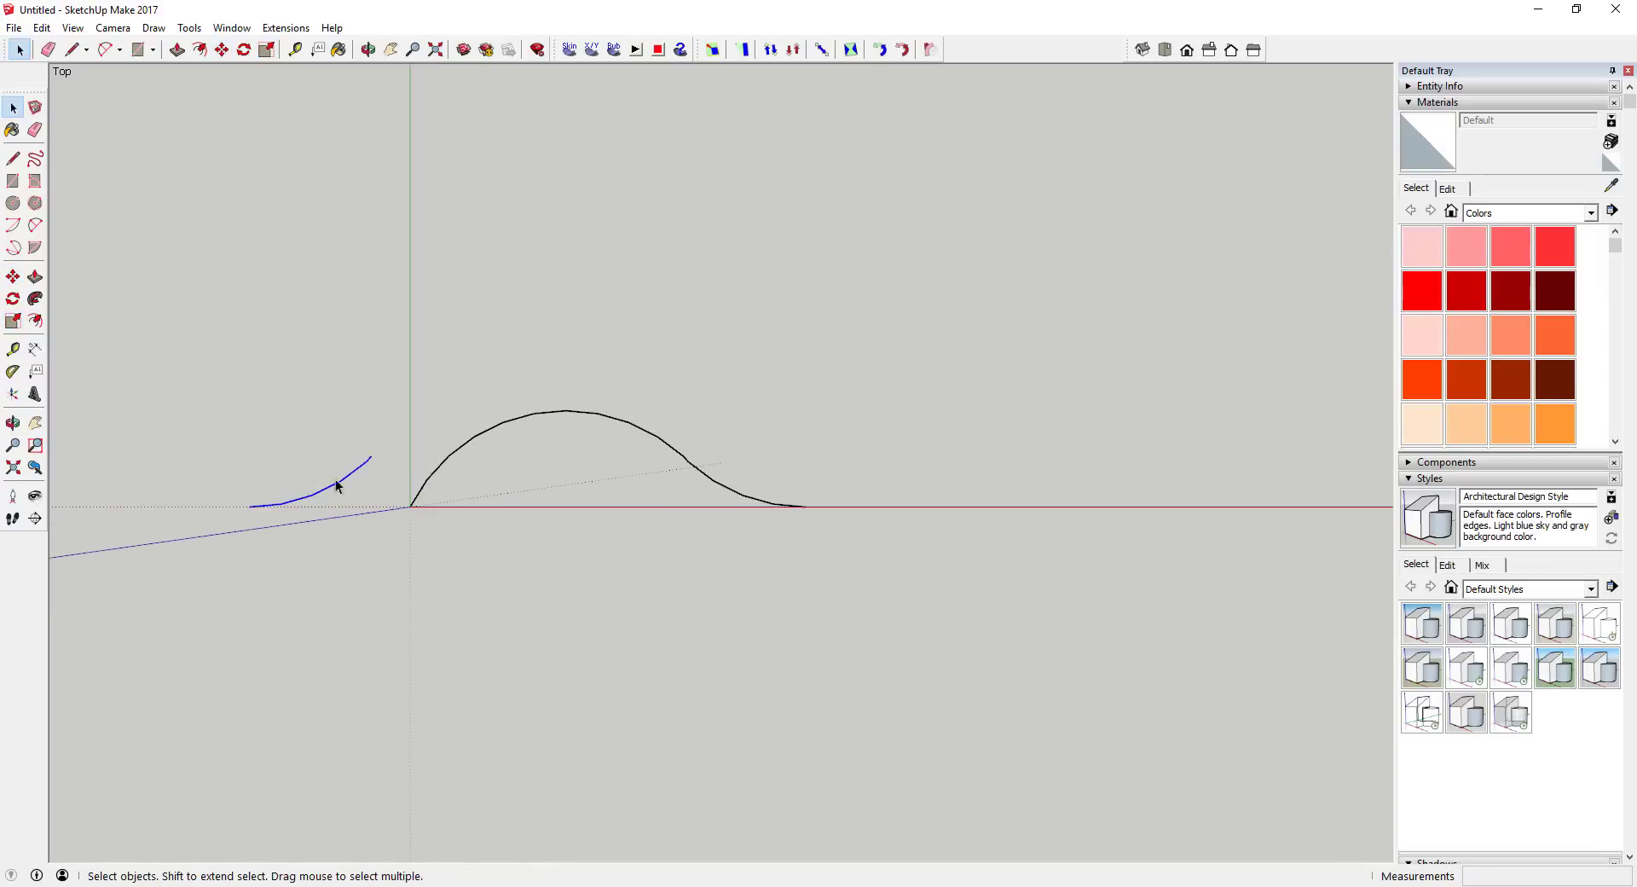
Step: Move the mirrored tail onto the rising side of the main arc and erase the leftover arc end near the origin
key(m)
click(370, 457)
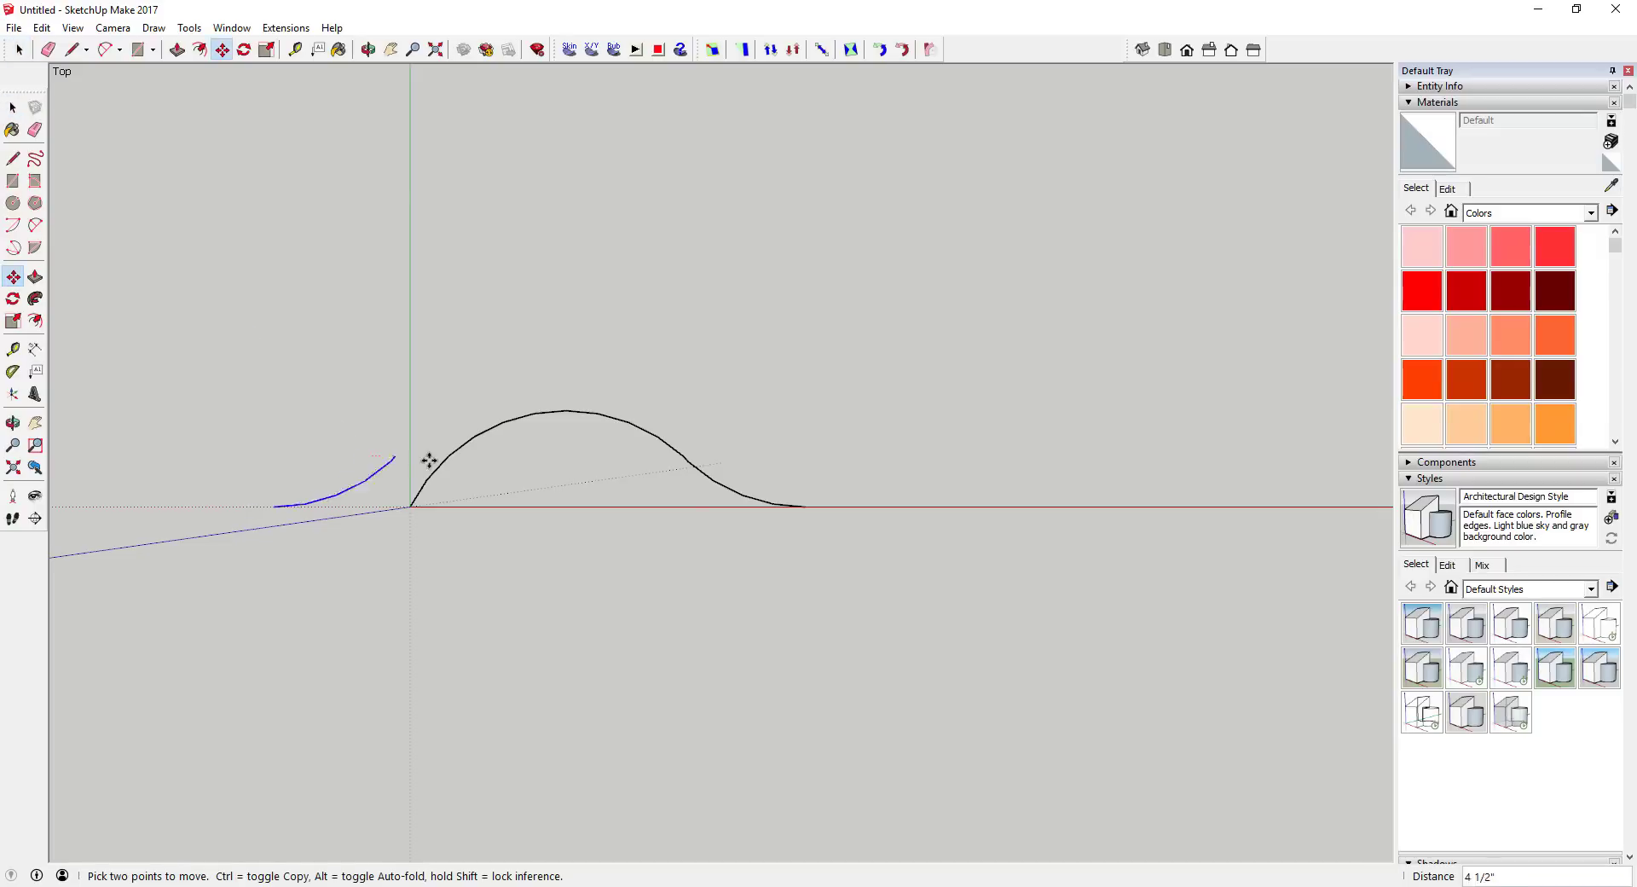
click(444, 461)
key(e)
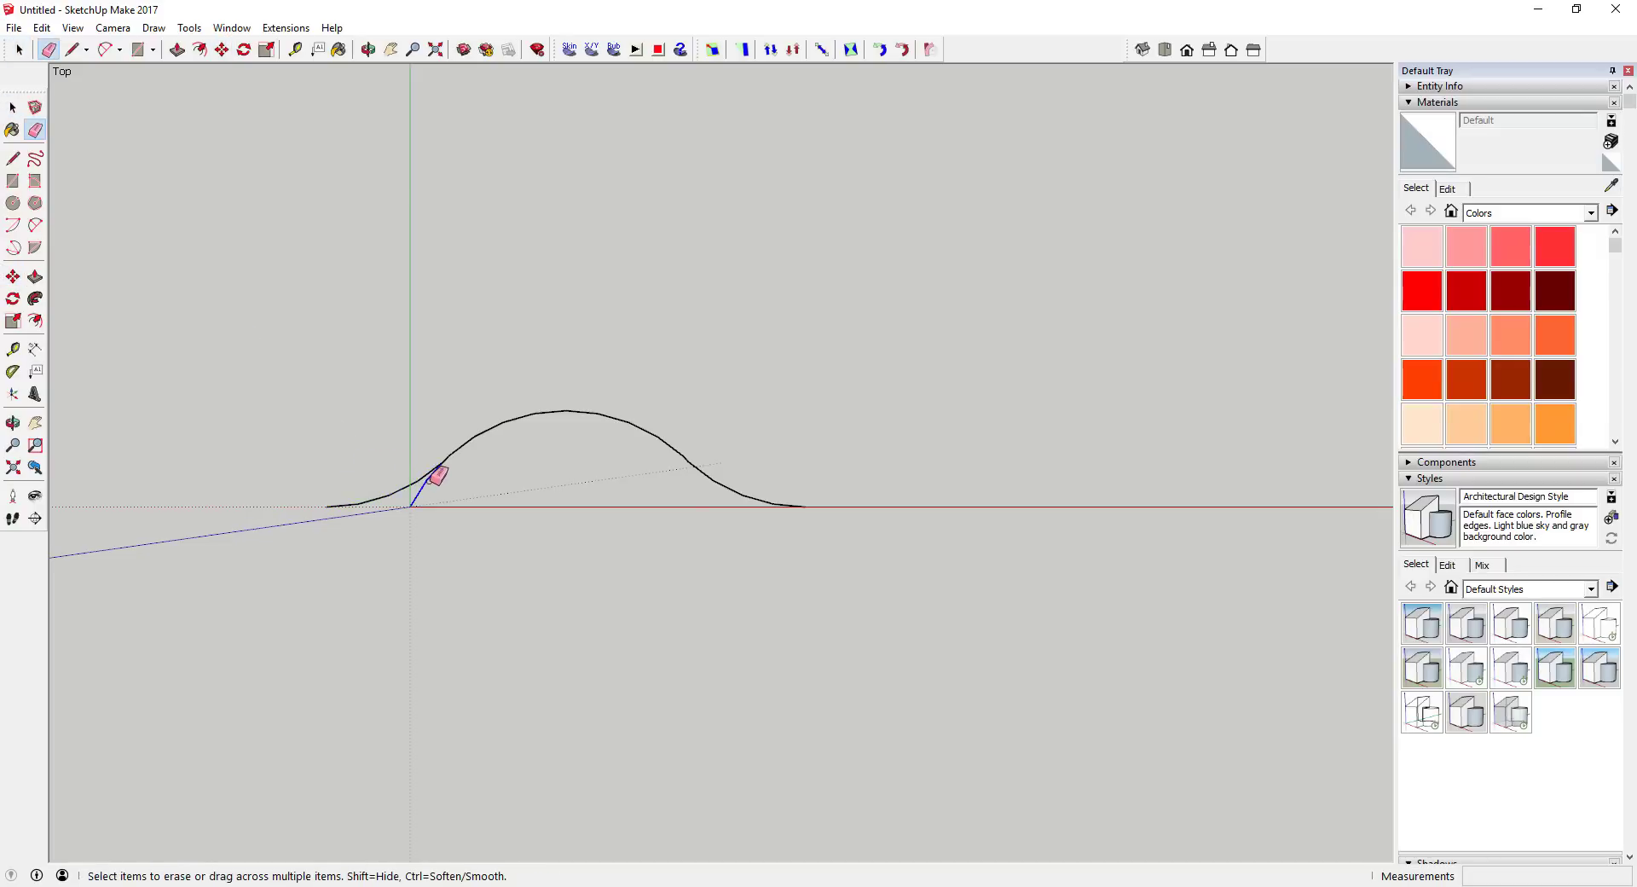
mouse_move(478, 504)
middle_down()
mouse_move(665, 511)
mouse_move(891, 473)
mouse_move(732, 413)
middle_up()
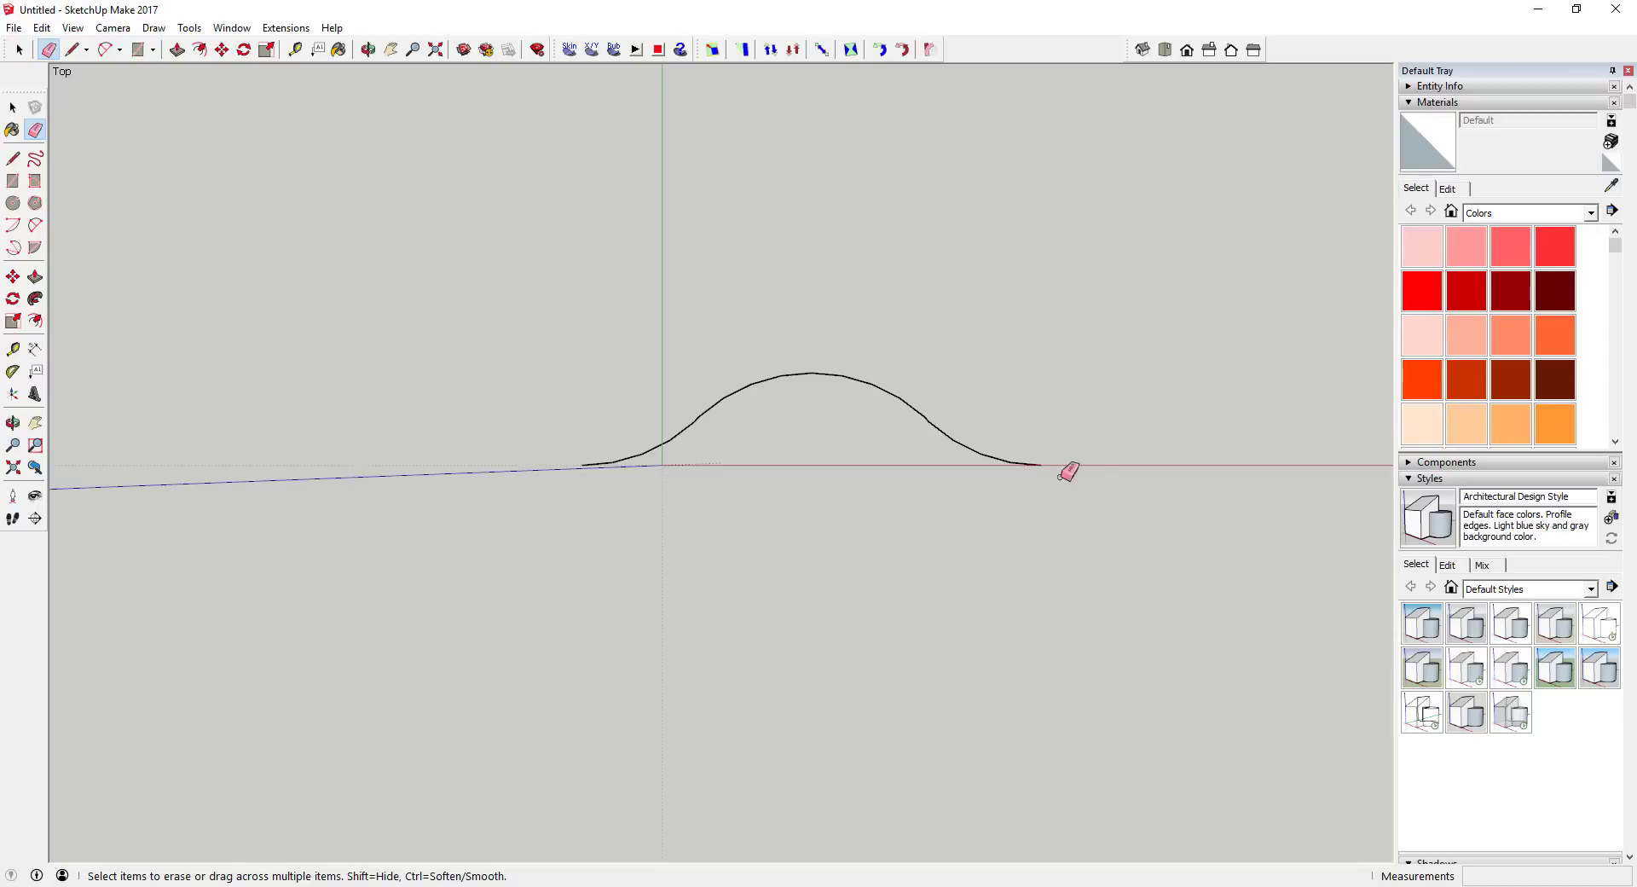
Step: Copy the whole bell-shaped curve about 2' 9 1/2" along the green axis, below the original
key(space)
drag(483, 299, 1297, 570)
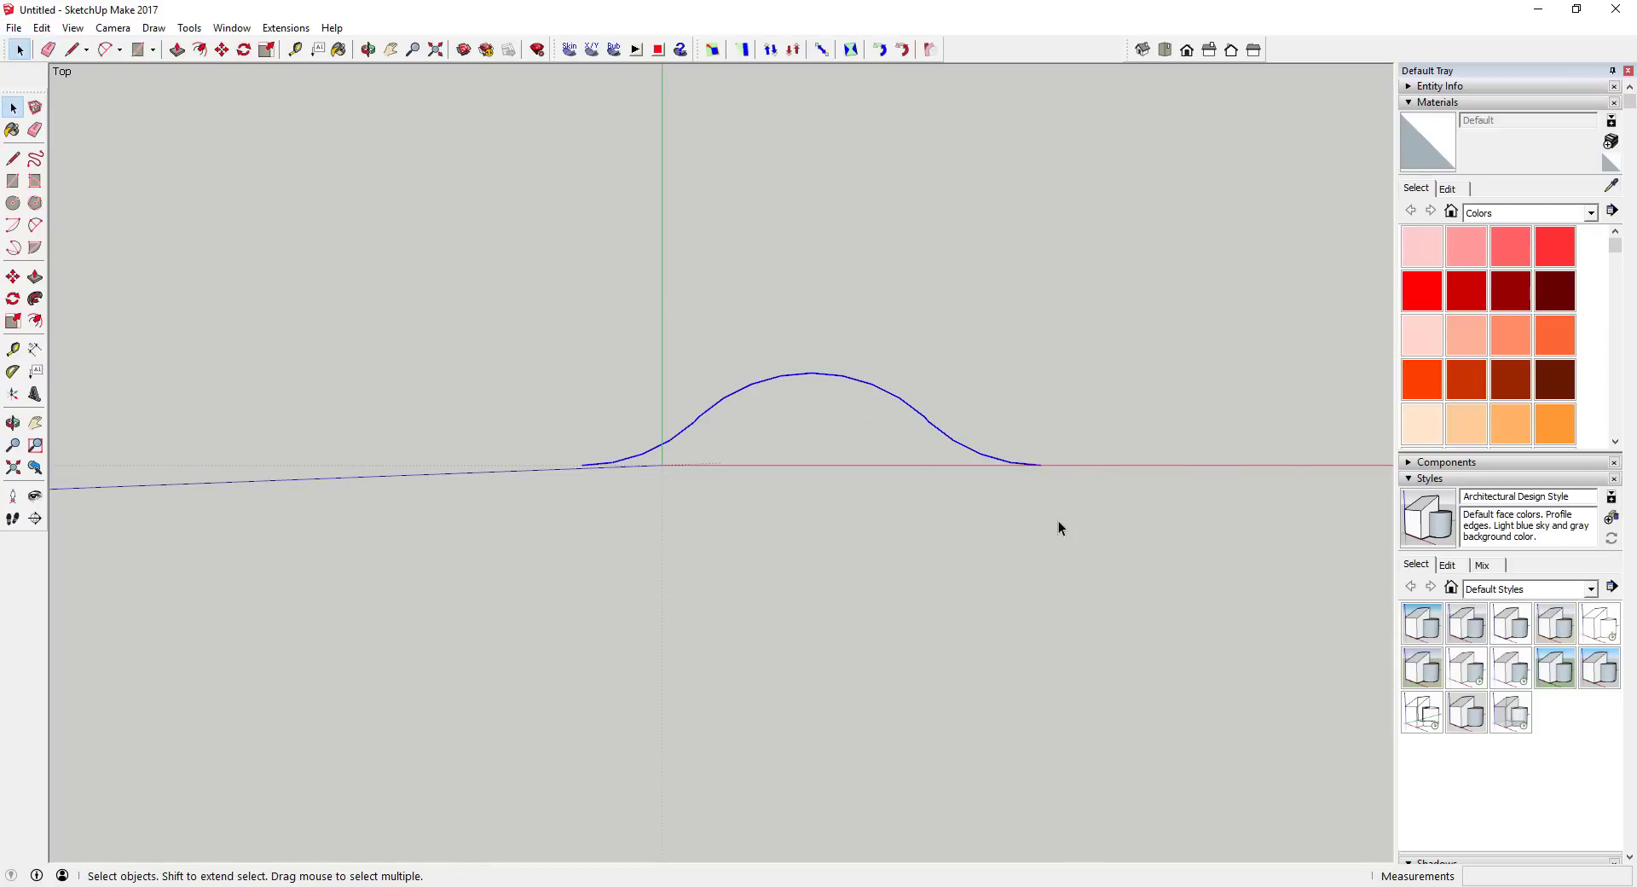
key(m)
key(ctrl)
click(811, 373)
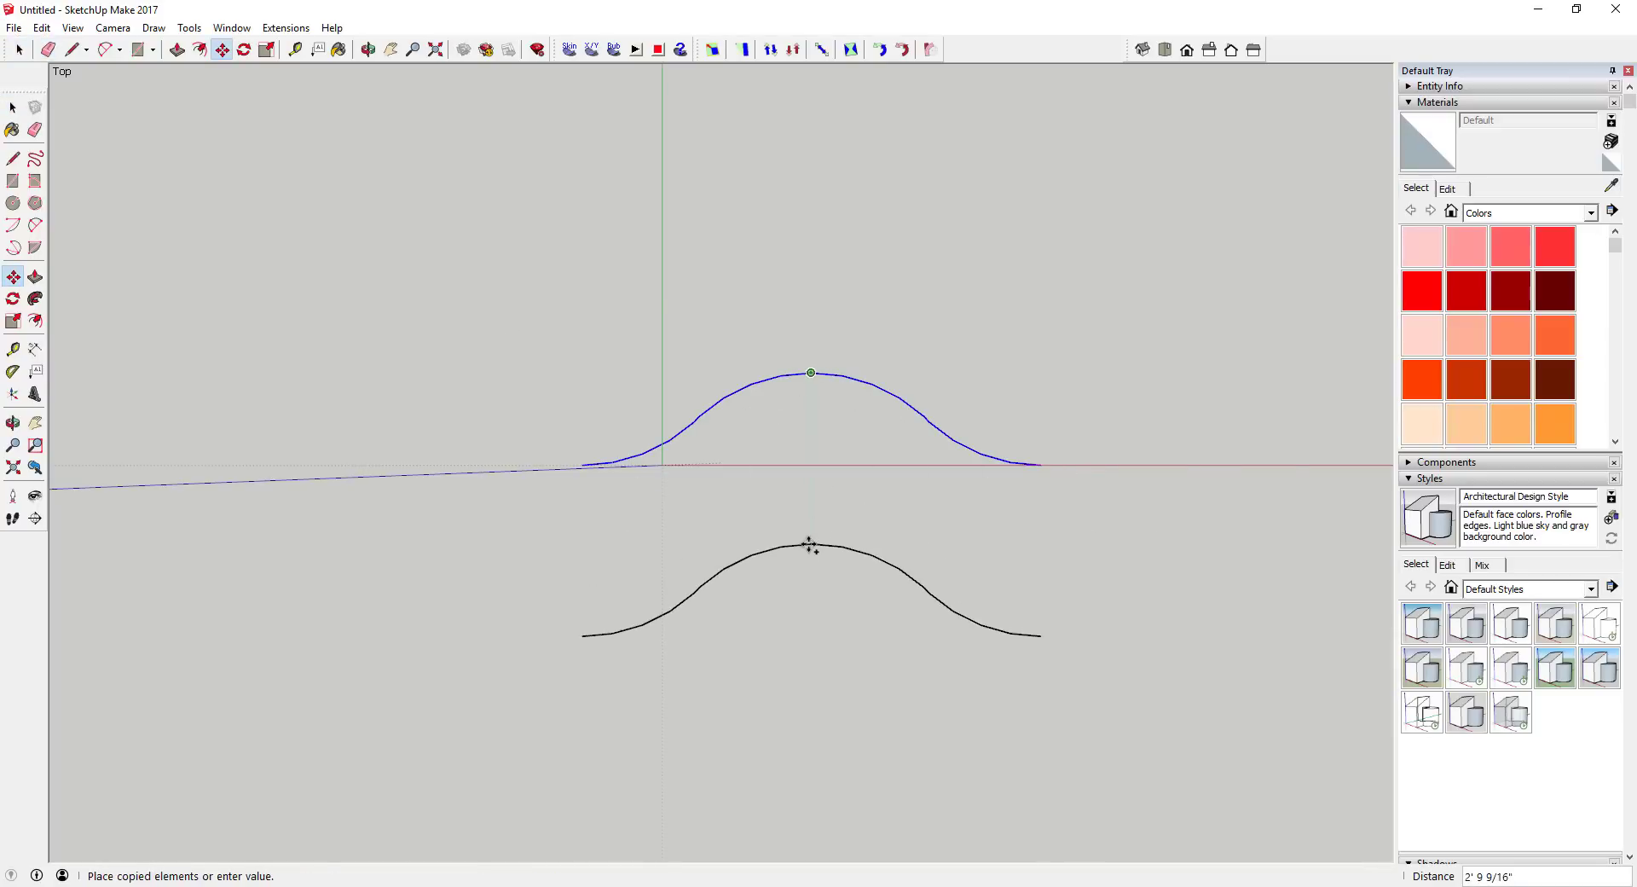
click(810, 544)
Step: Flip the copied curve with a green scale of -1.00 and move it so its endpoints join those of the original curve
key(s)
click(811, 543)
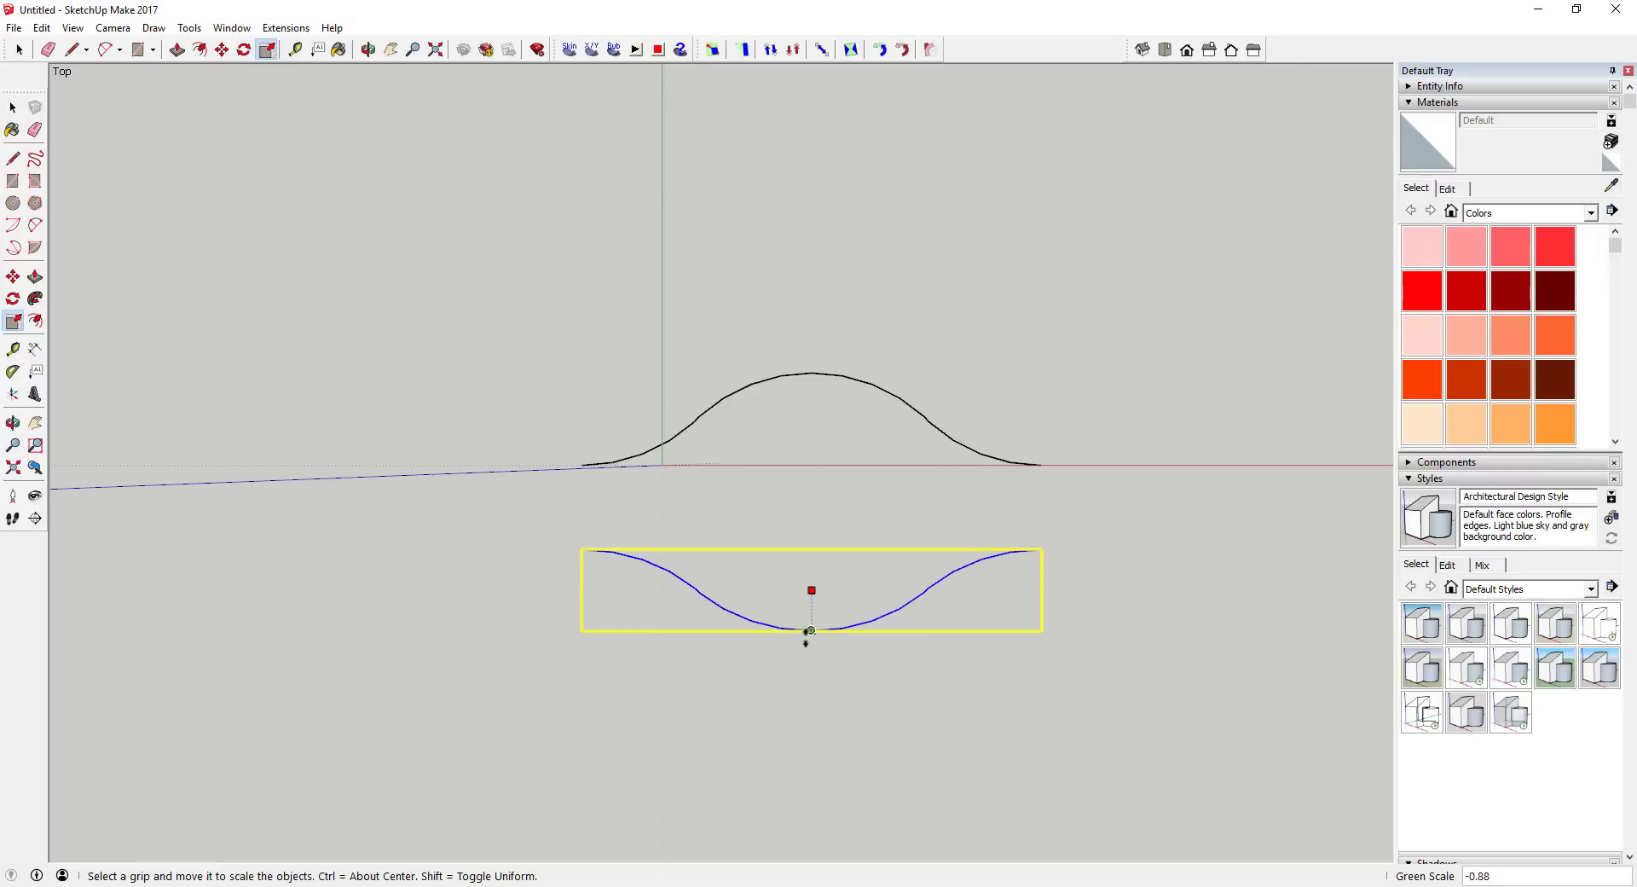
click(758, 635)
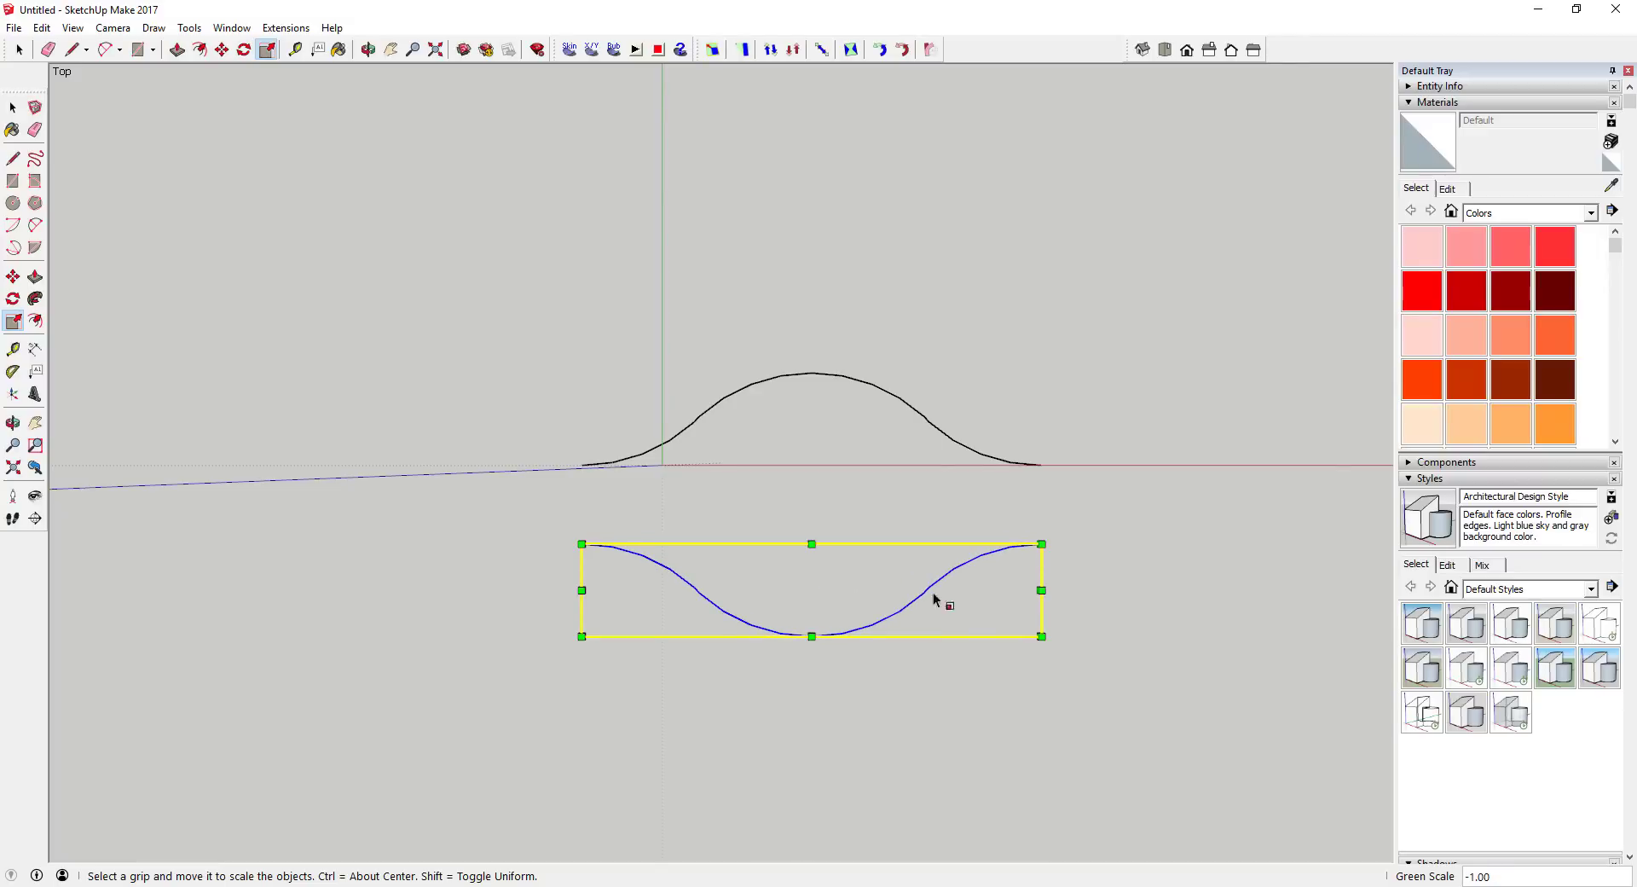
key(m)
click(1029, 544)
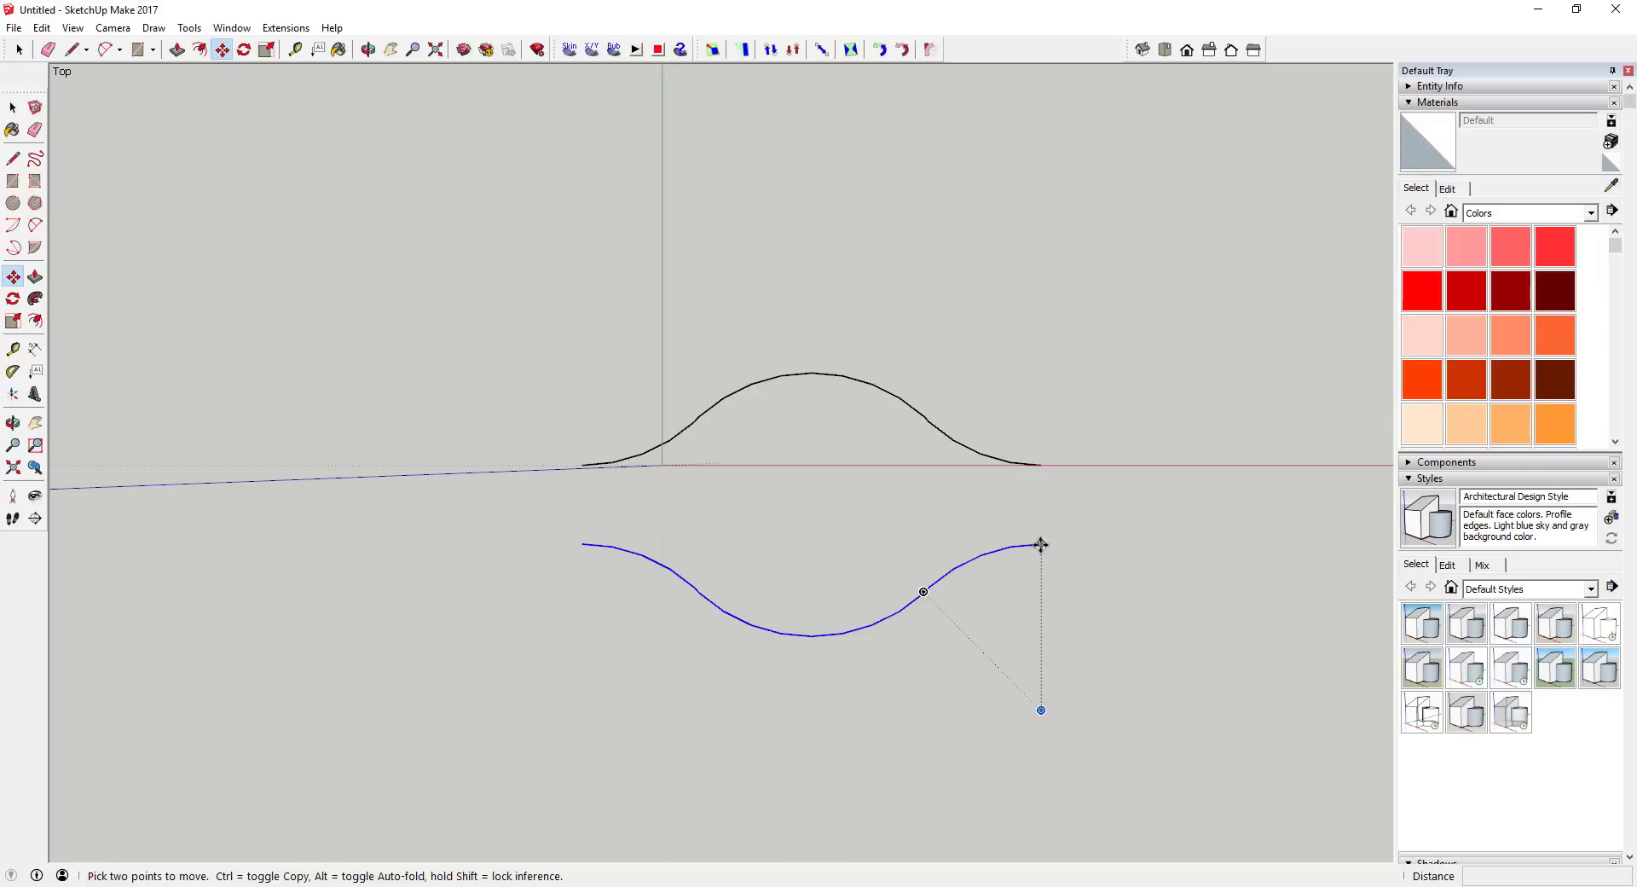
click(1039, 465)
Step: Draw a line across the leaf outline from one curved side to the opposite one to fill it with faces
key(o)
drag(737, 578, 776, 570)
key(m)
middle_drag(776, 569, 665, 468)
scroll(771, 503, up, 3)
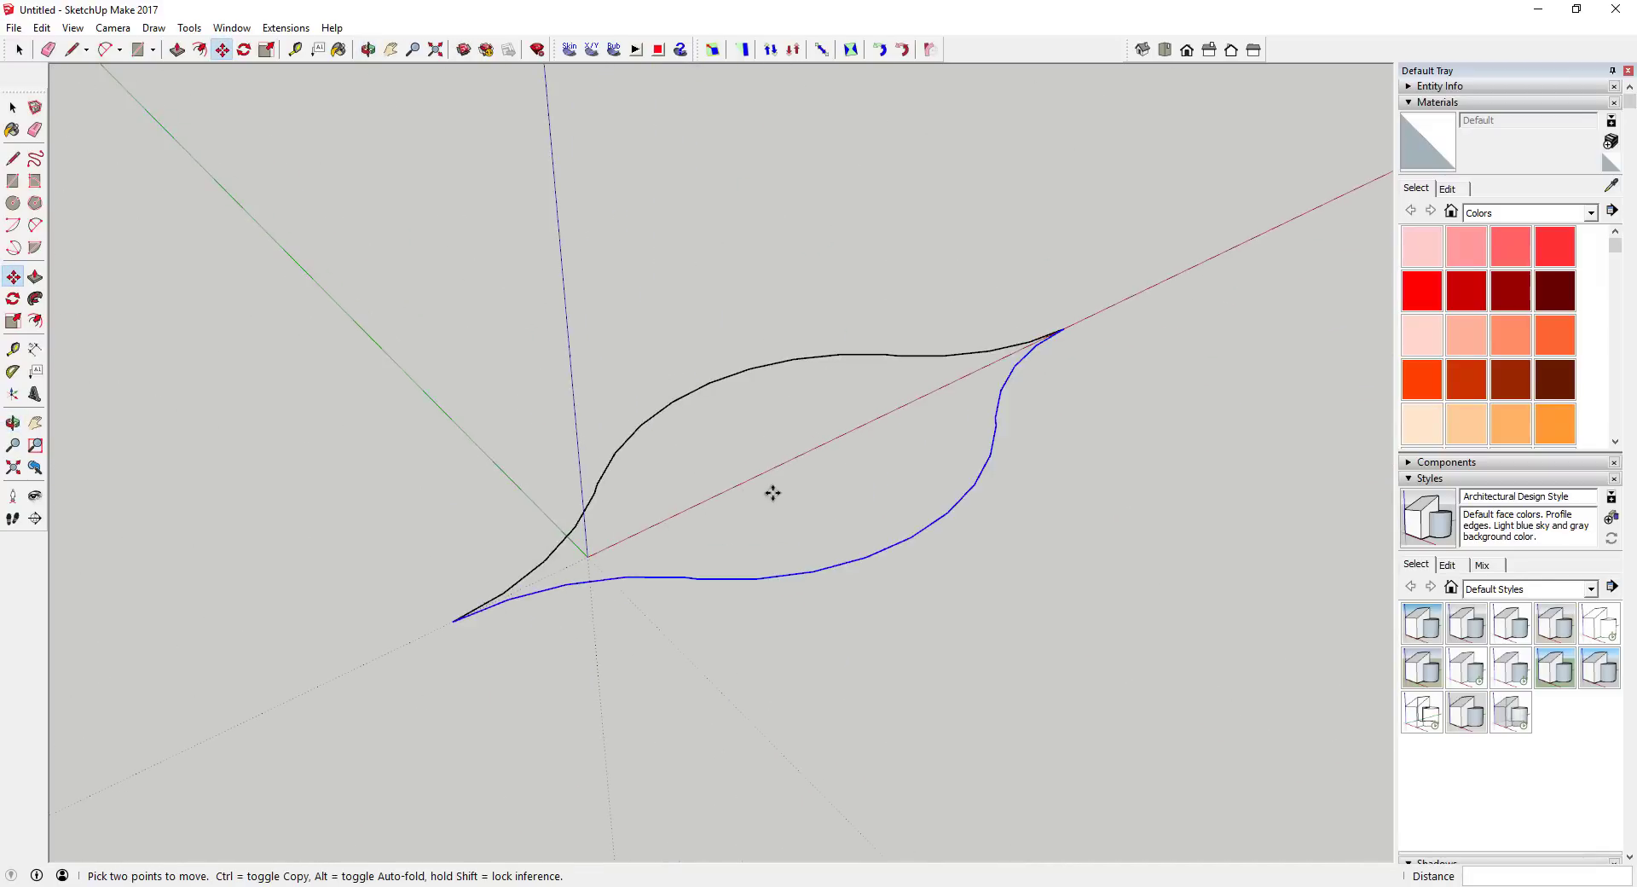
scroll(705, 482, up, 3)
key(space)
key(l)
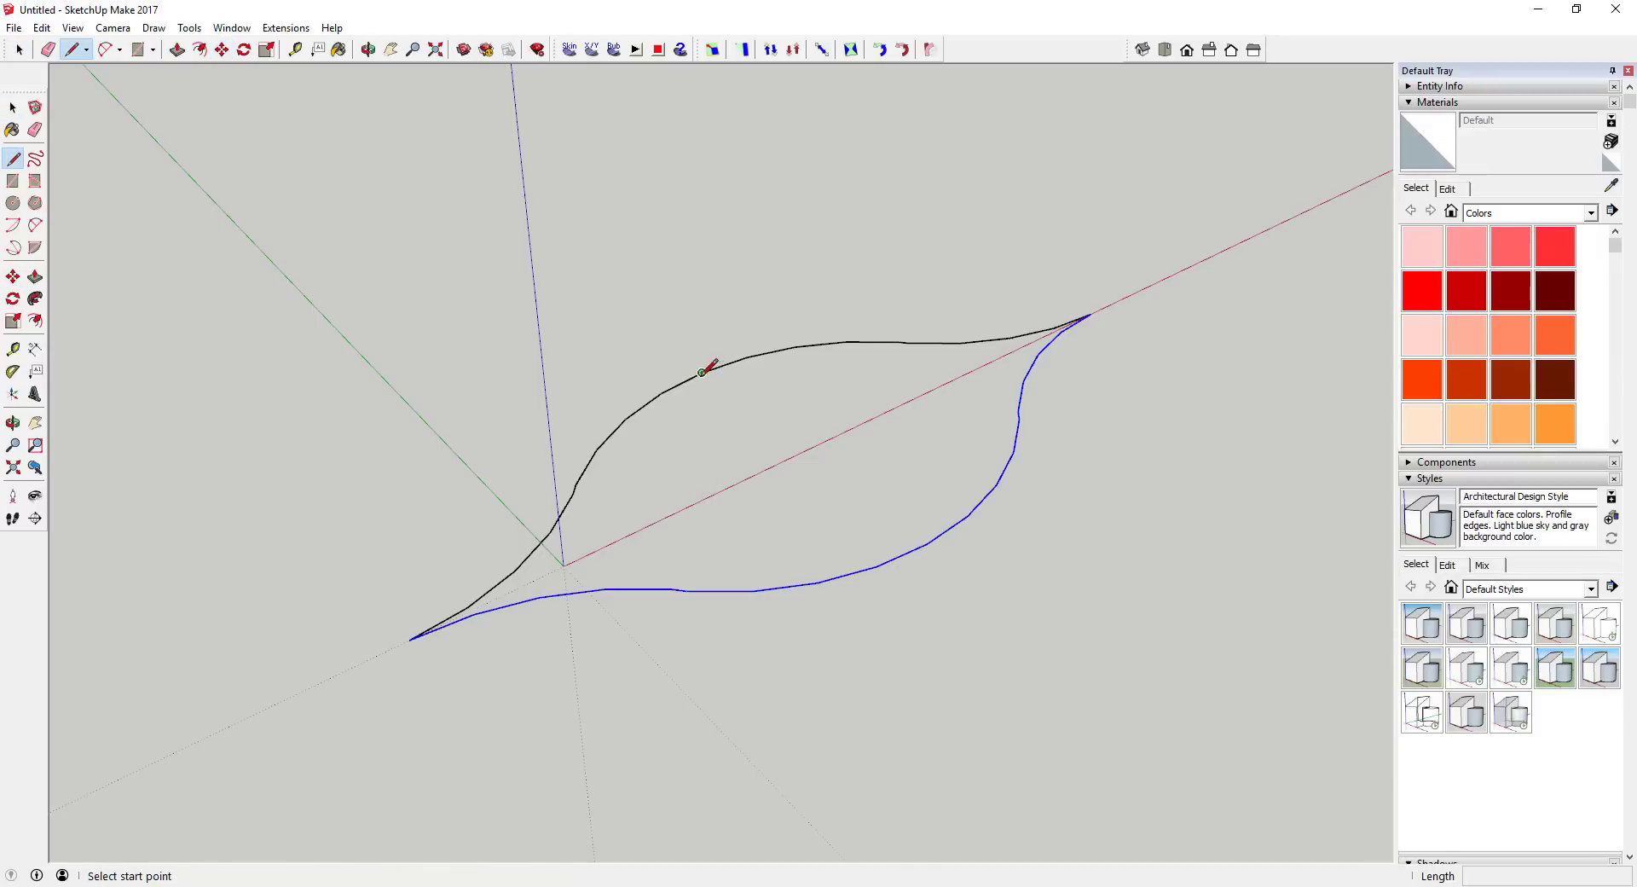
click(702, 372)
click(927, 543)
Step: Erase the dividing line across the leaf so the interior is a single face
key(e)
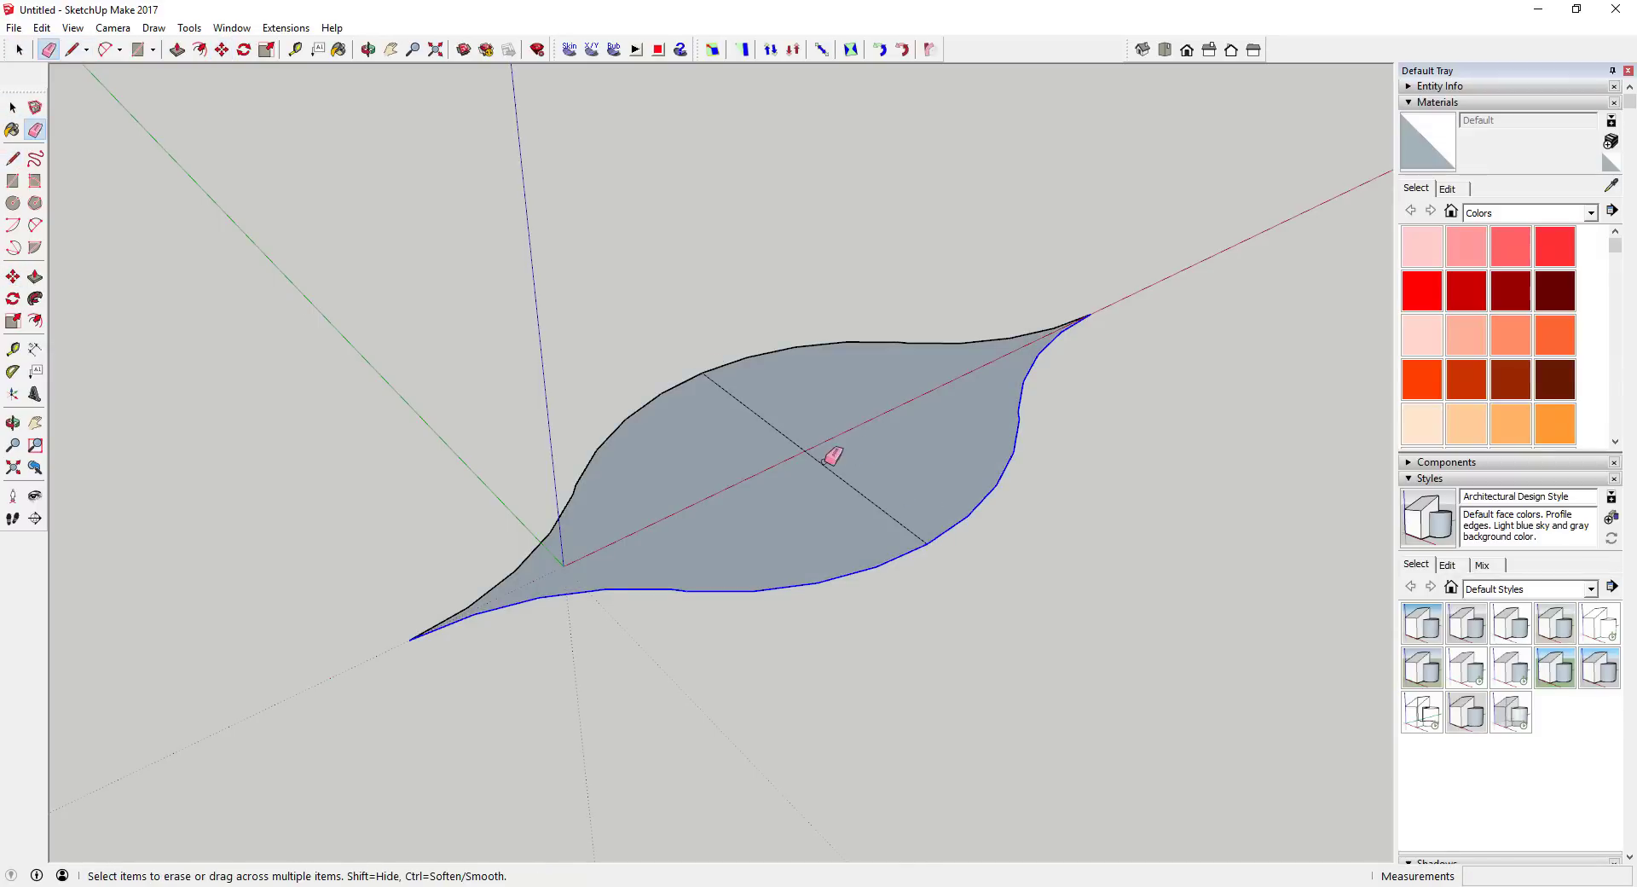
click(824, 462)
scroll(806, 429, down, 2)
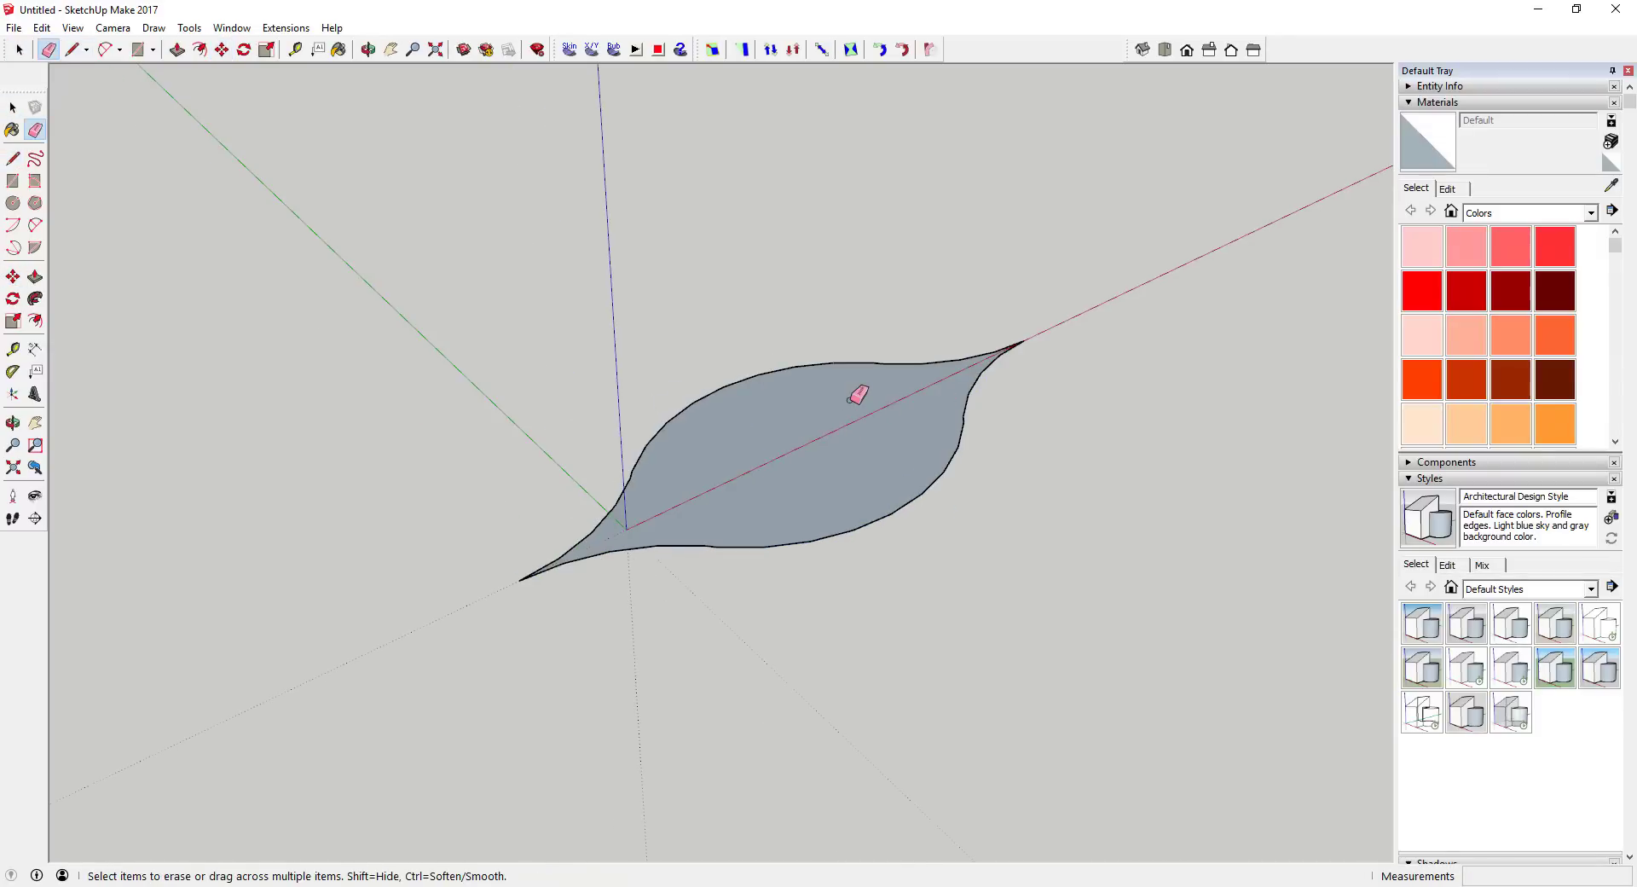
Step: Try offsetting the leaf face's outline about 2" inward, and undo that offset
key(f)
click(662, 450)
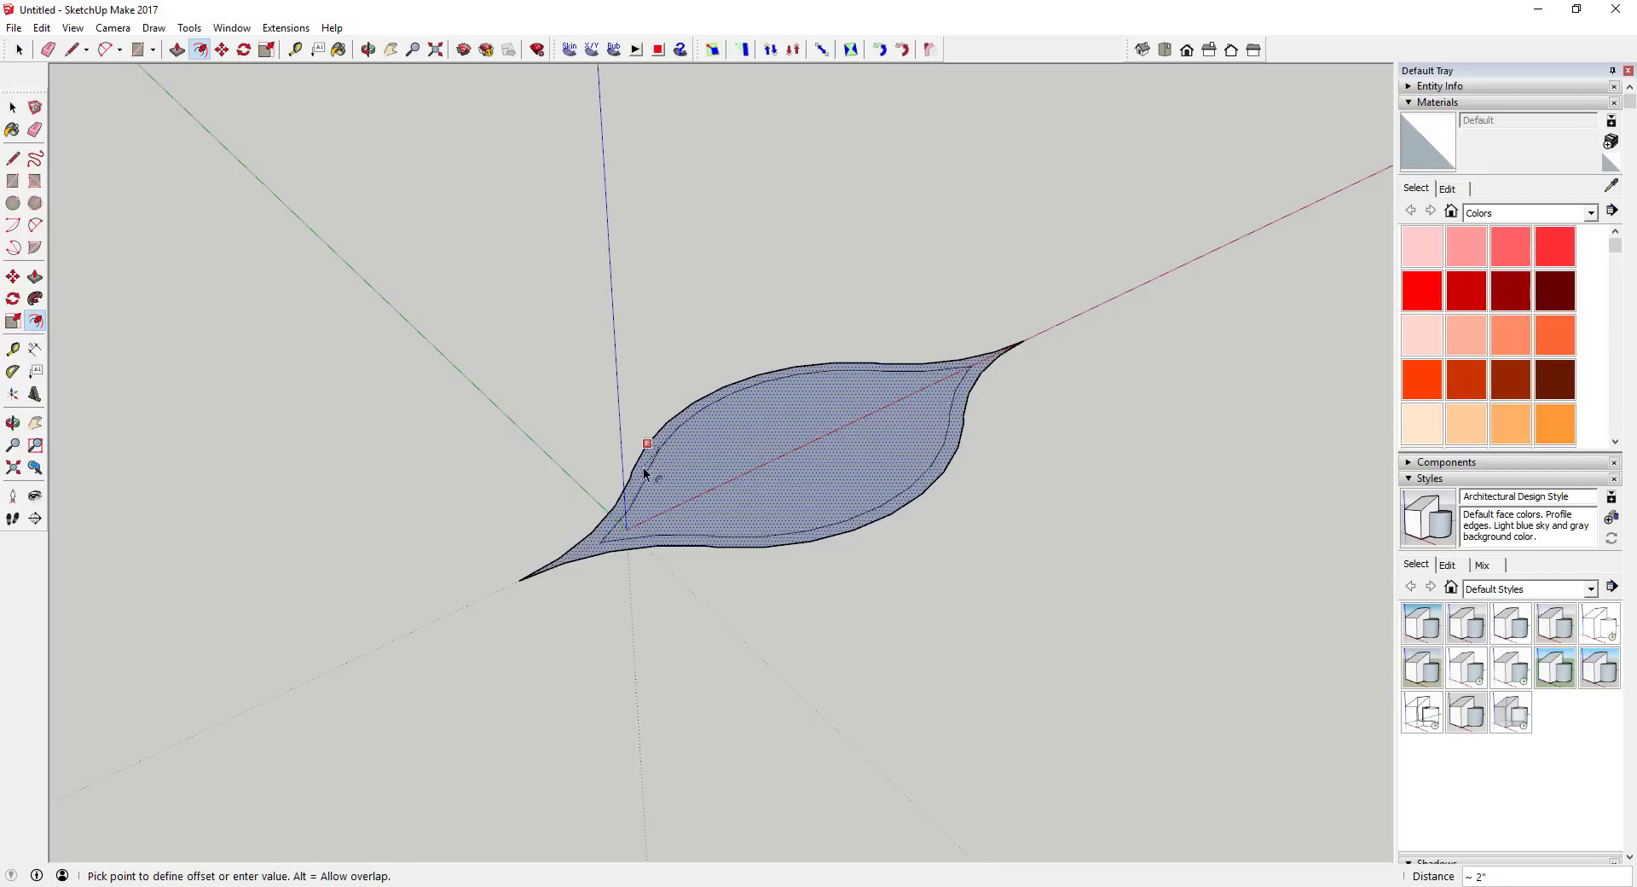
click(643, 468)
scroll(647, 469, up, 2)
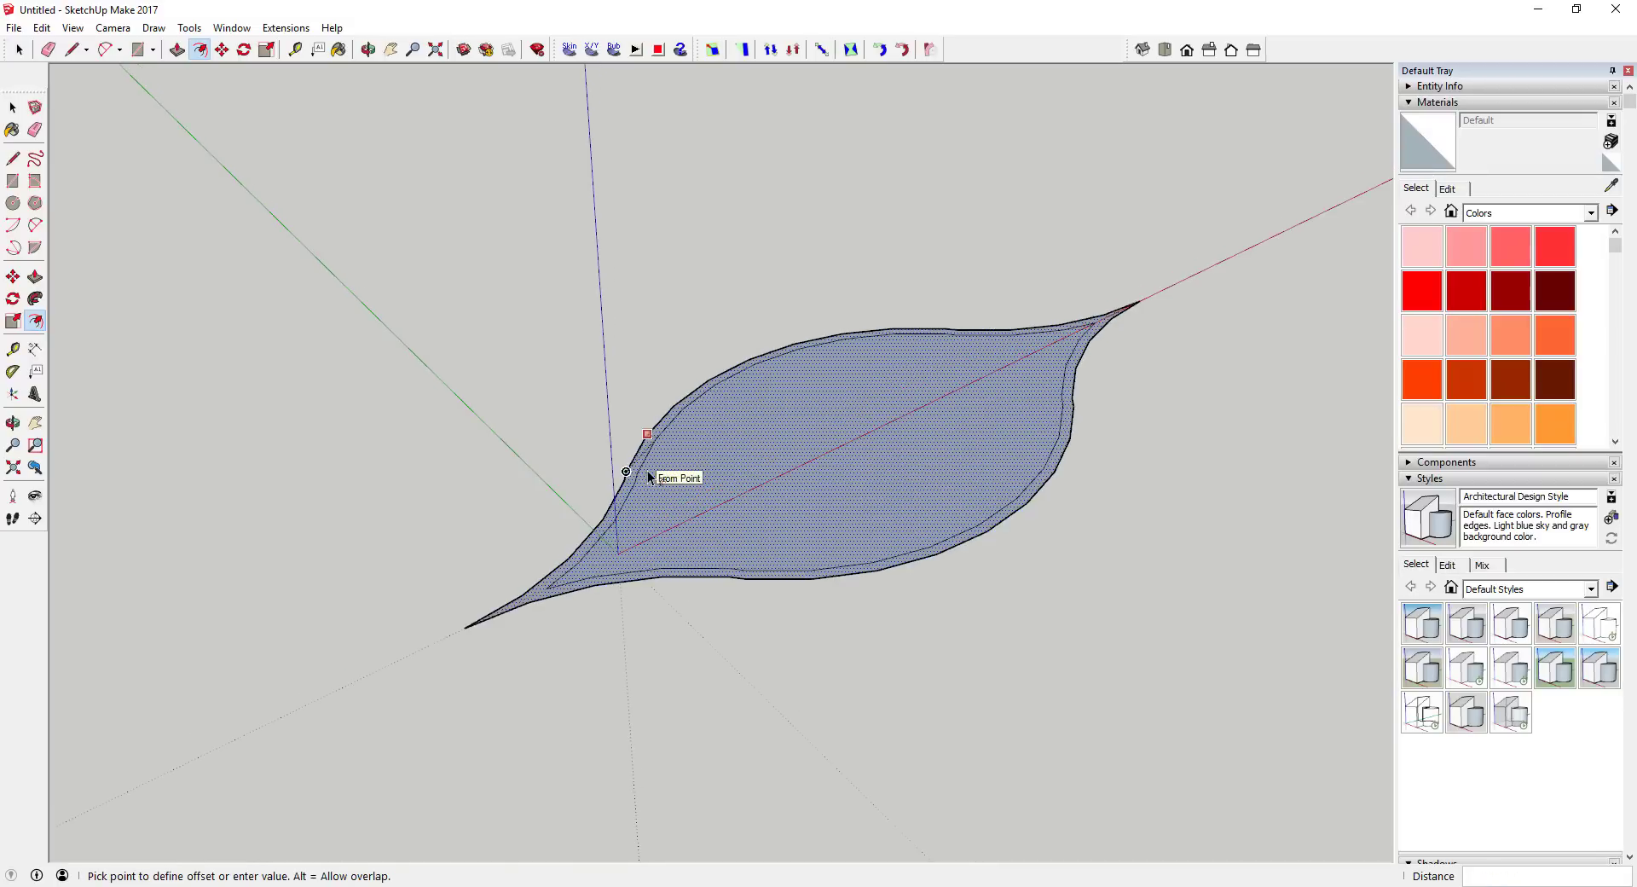
scroll(647, 471, up, 1)
key(ctrl+z)
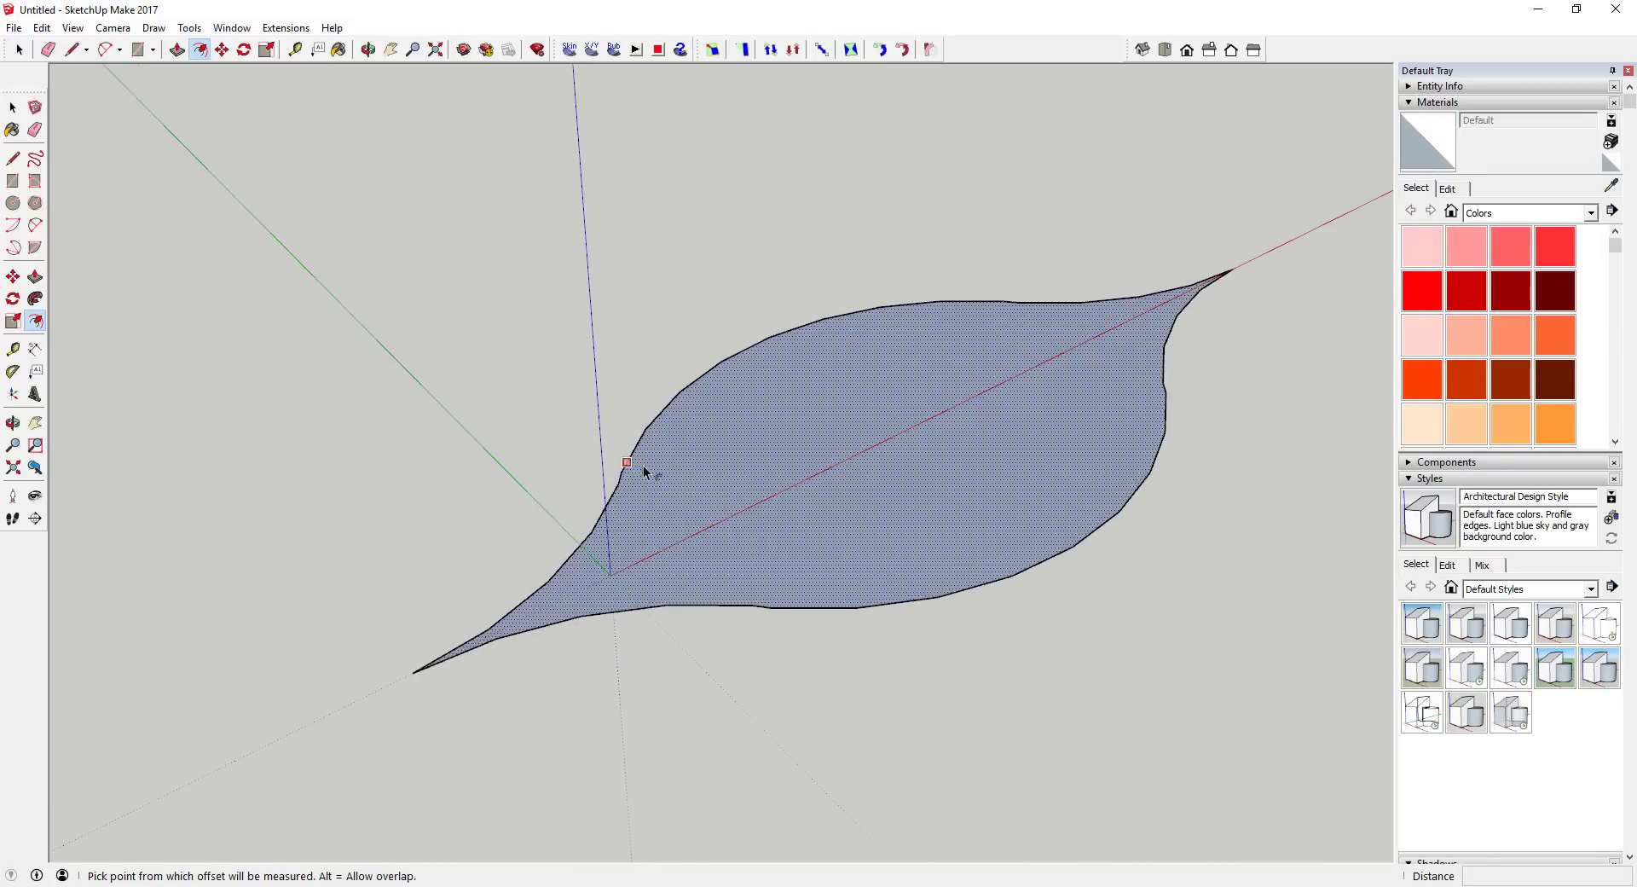
Step: Offset the leaf face's outline slightly inward to form a thin rim around it
click(643, 467)
click(637, 473)
key(space)
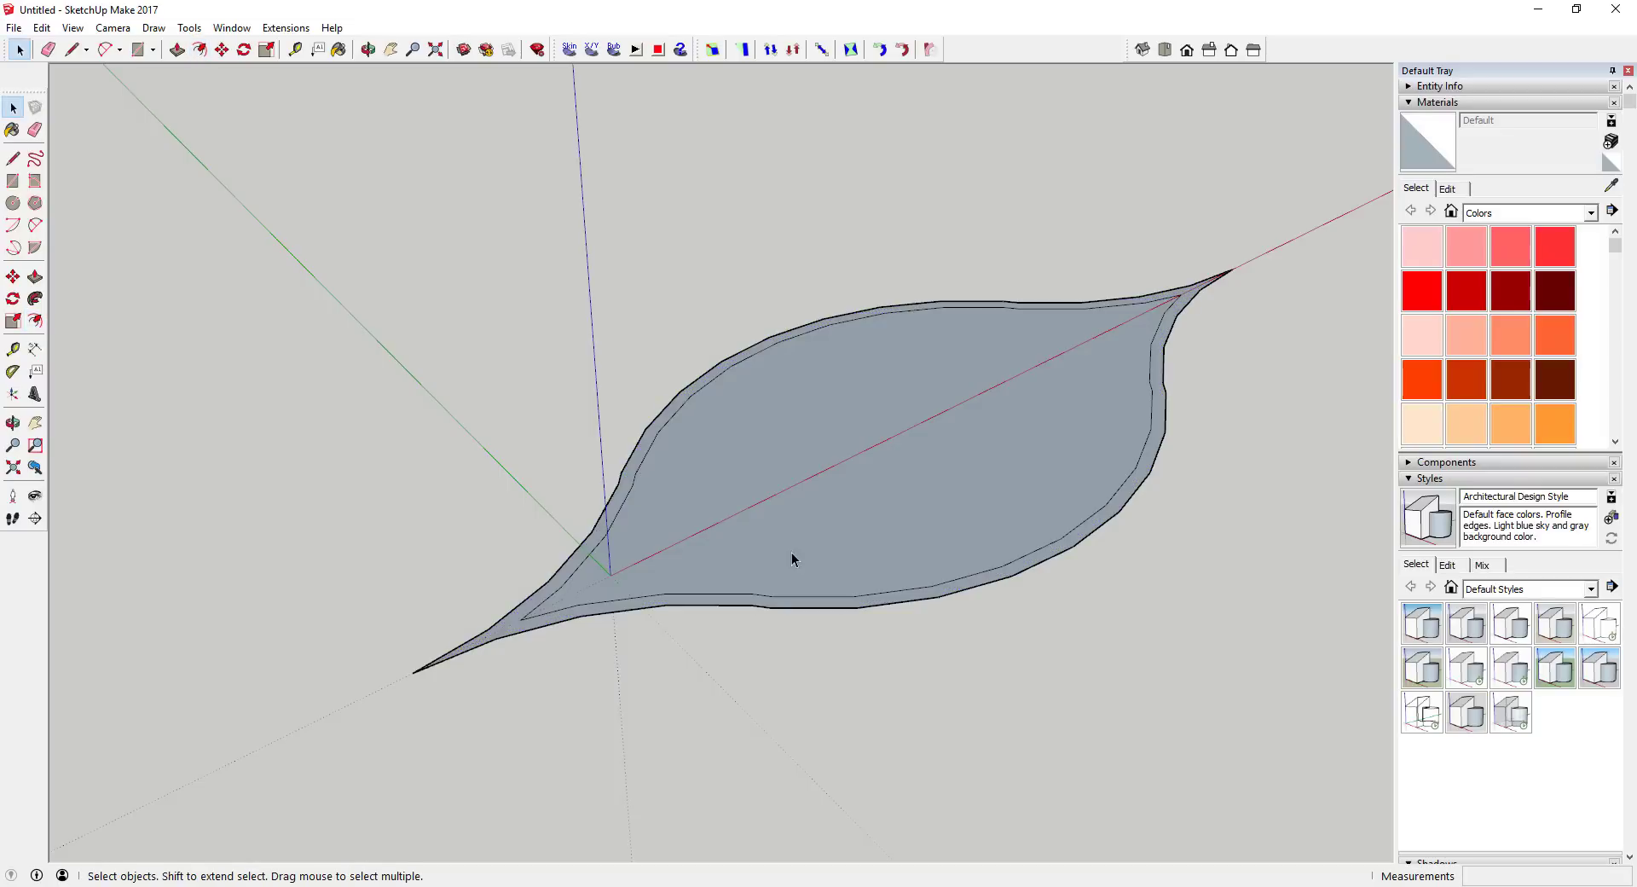
Step: Try pulling the thin rim face upward about 1' 1 1/4" with Push/Pull
key(p)
click(677, 609)
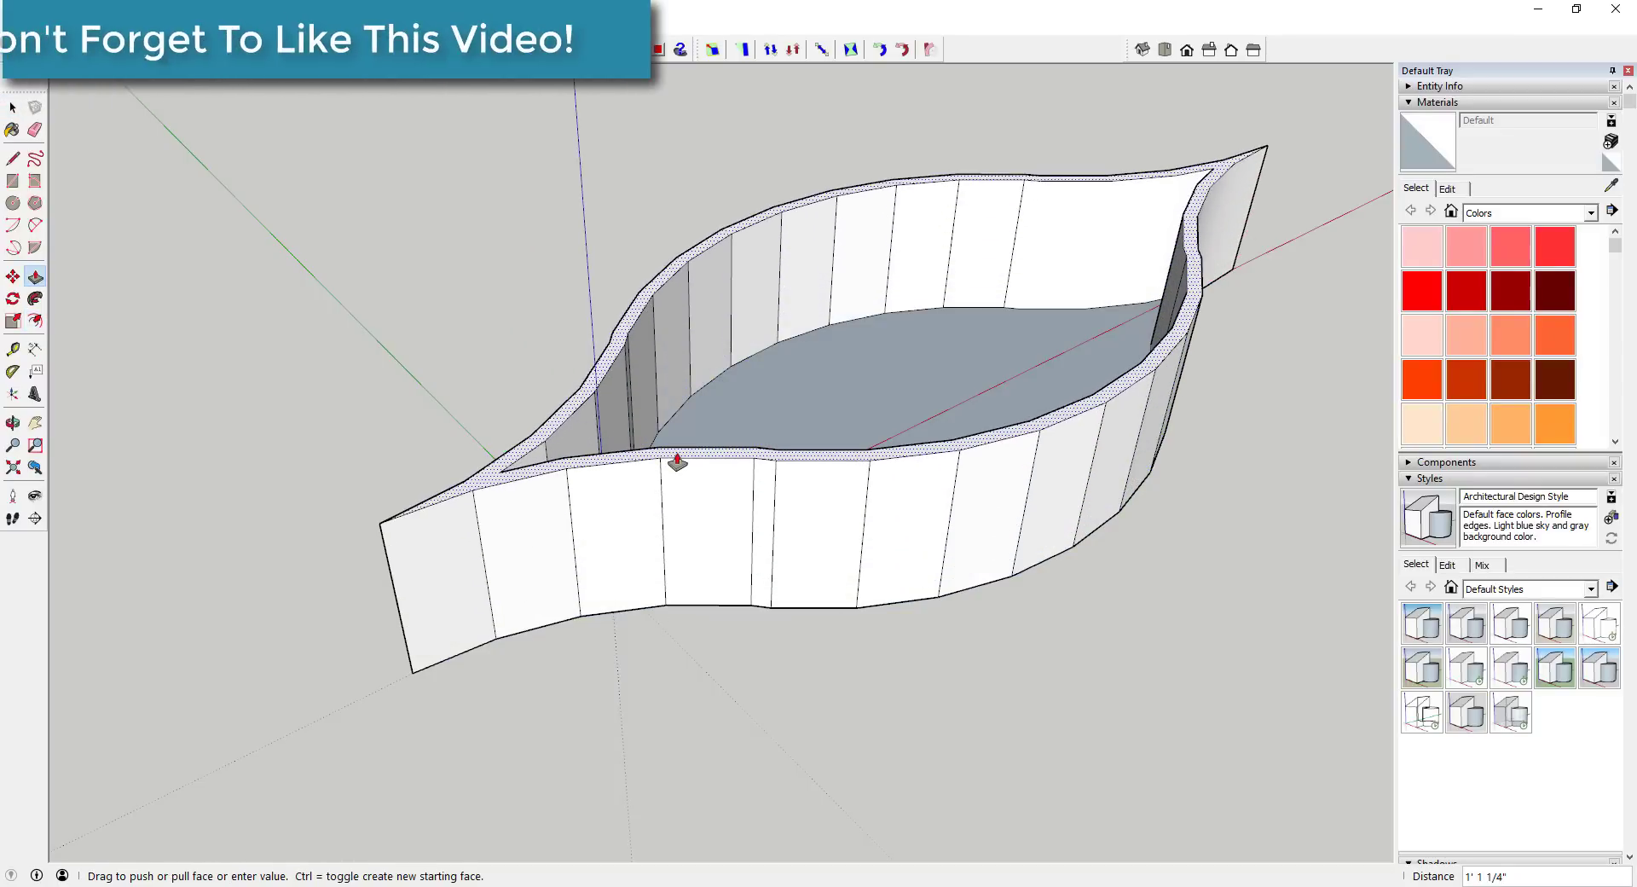
click(677, 462)
key(space)
scroll(1174, 540, down, 3)
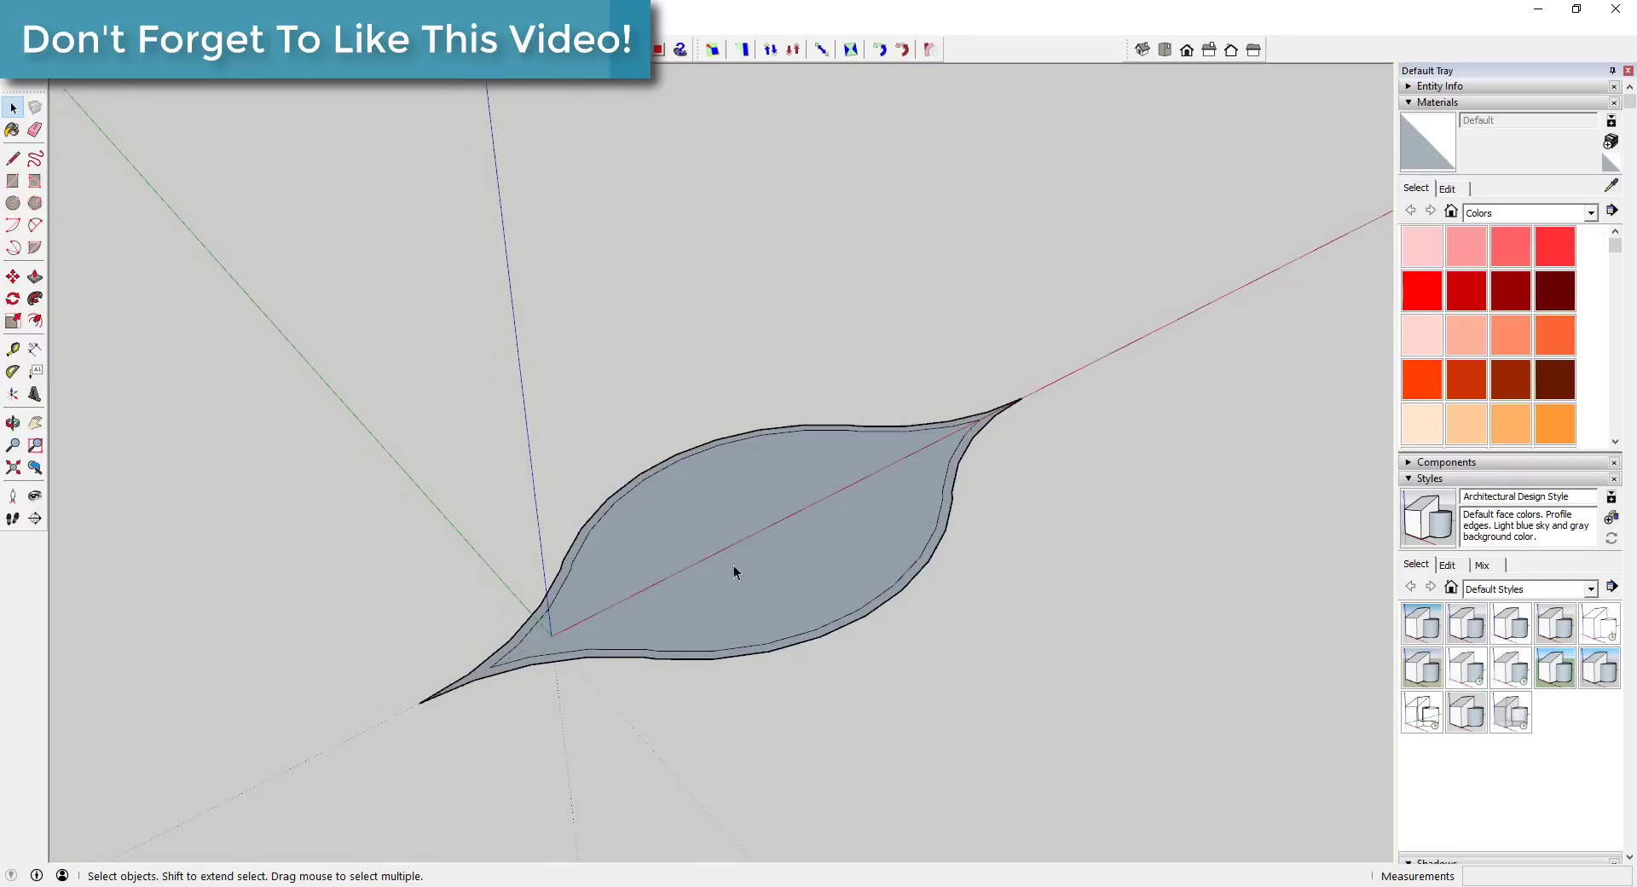
scroll(734, 571, down, 2)
Step: Push the thin rim face downward about 1' 4 9/16" with Push/Pull to form the side walls
key(p)
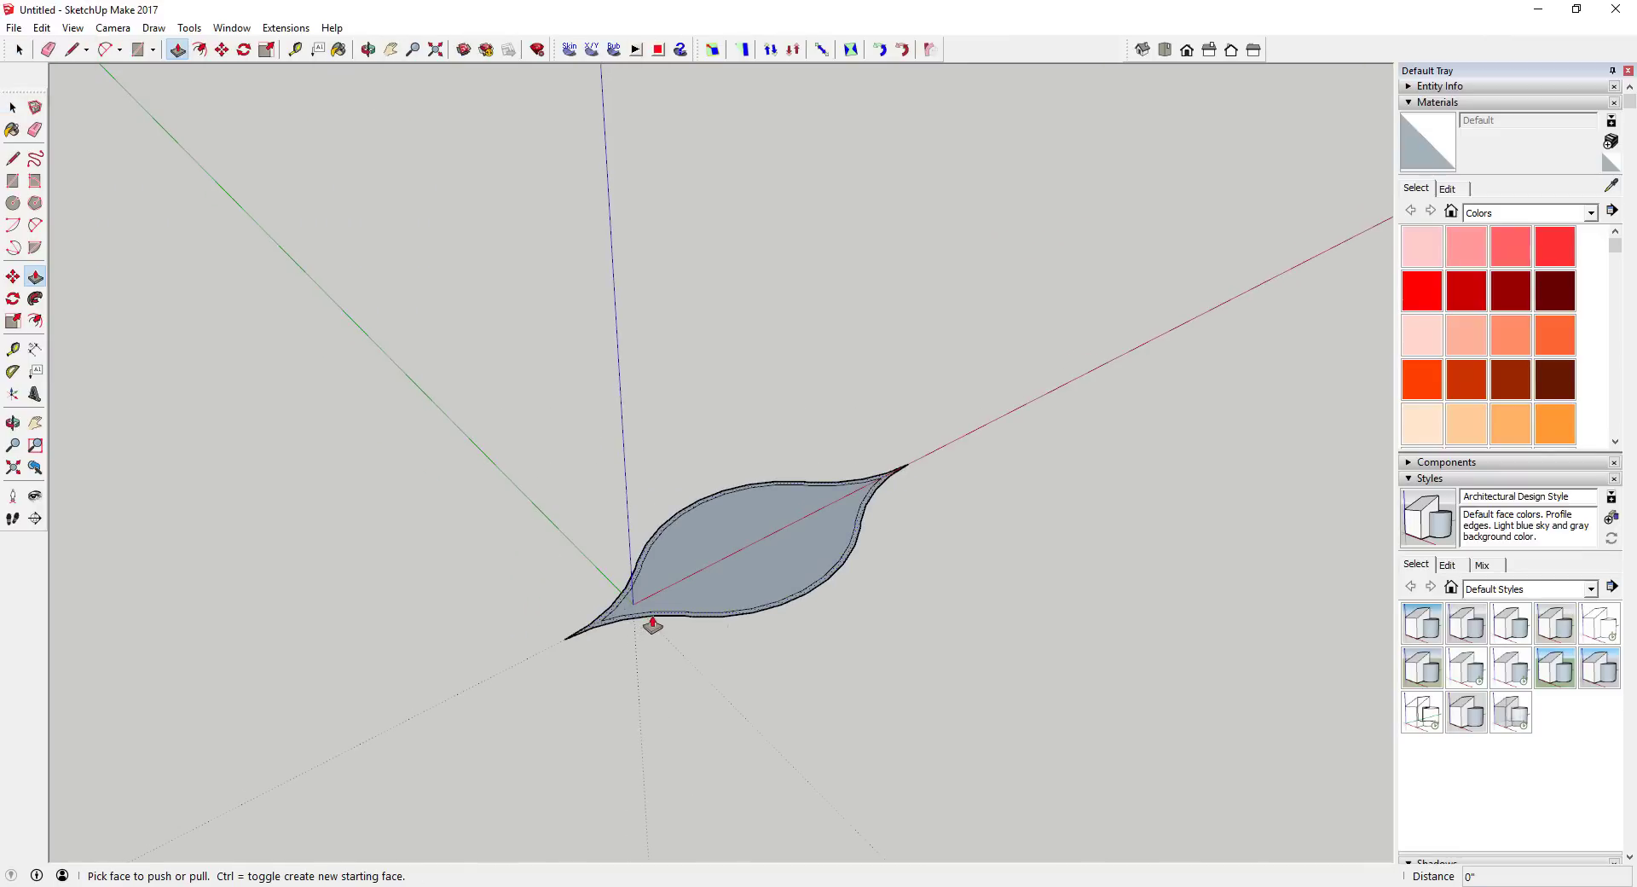
click(653, 624)
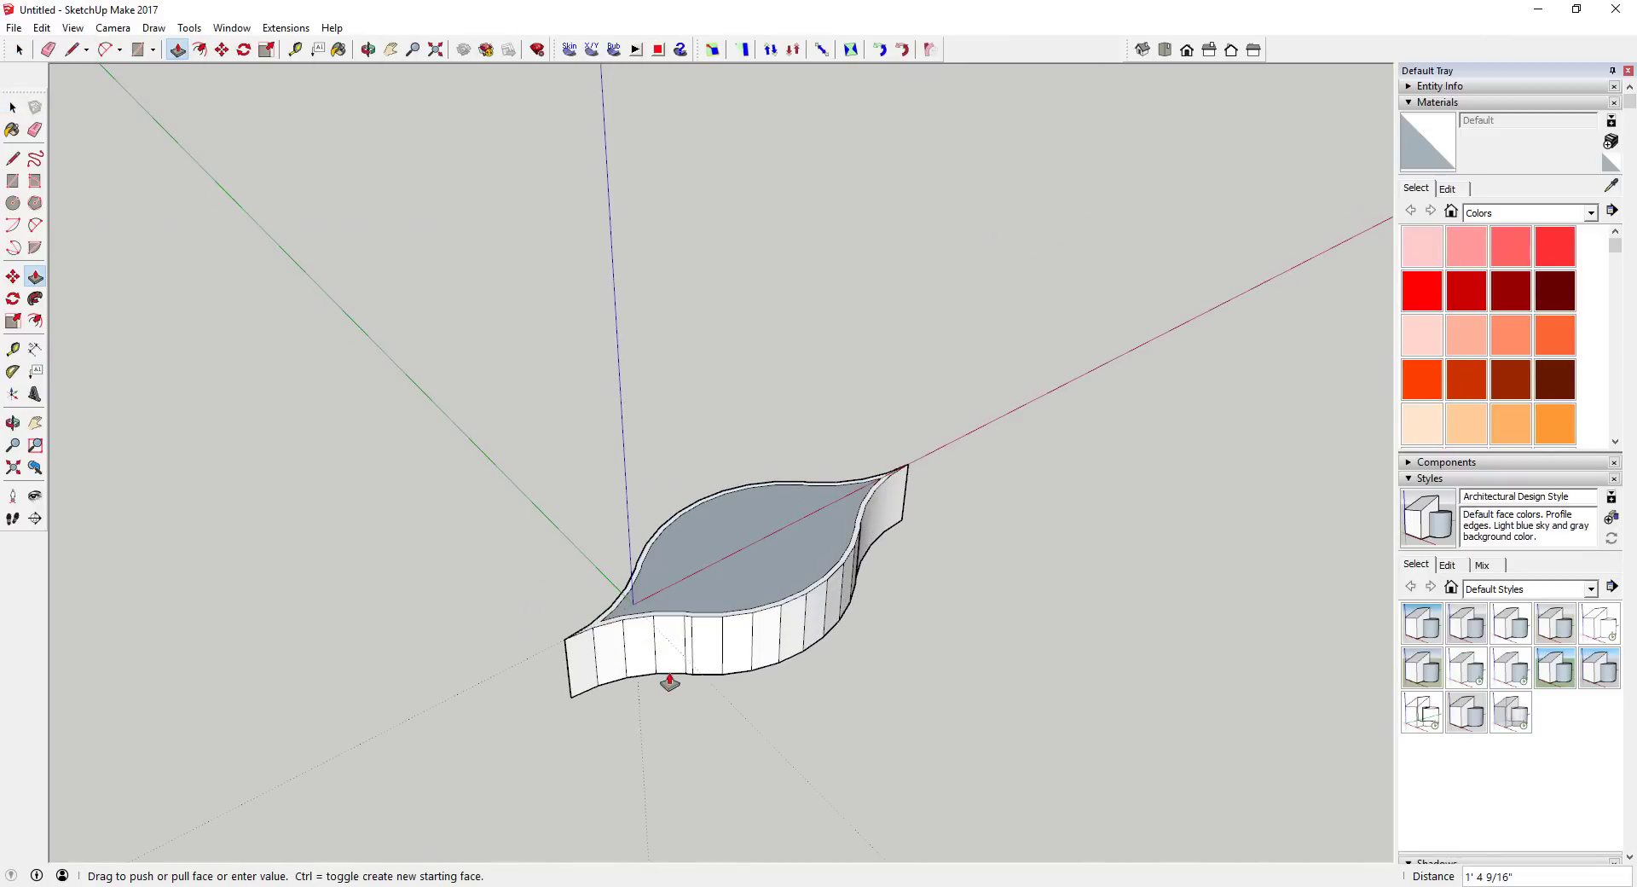
click(670, 683)
scroll(784, 672, up, 3)
mouse_move(784, 672)
middle_down()
mouse_move(760, 522)
mouse_move(683, 439)
mouse_move(604, 527)
middle_up()
key(space)
Step: Hide the vertical edge lines on both outer sides of the leaf-shaped wall with the Eraser
key(e)
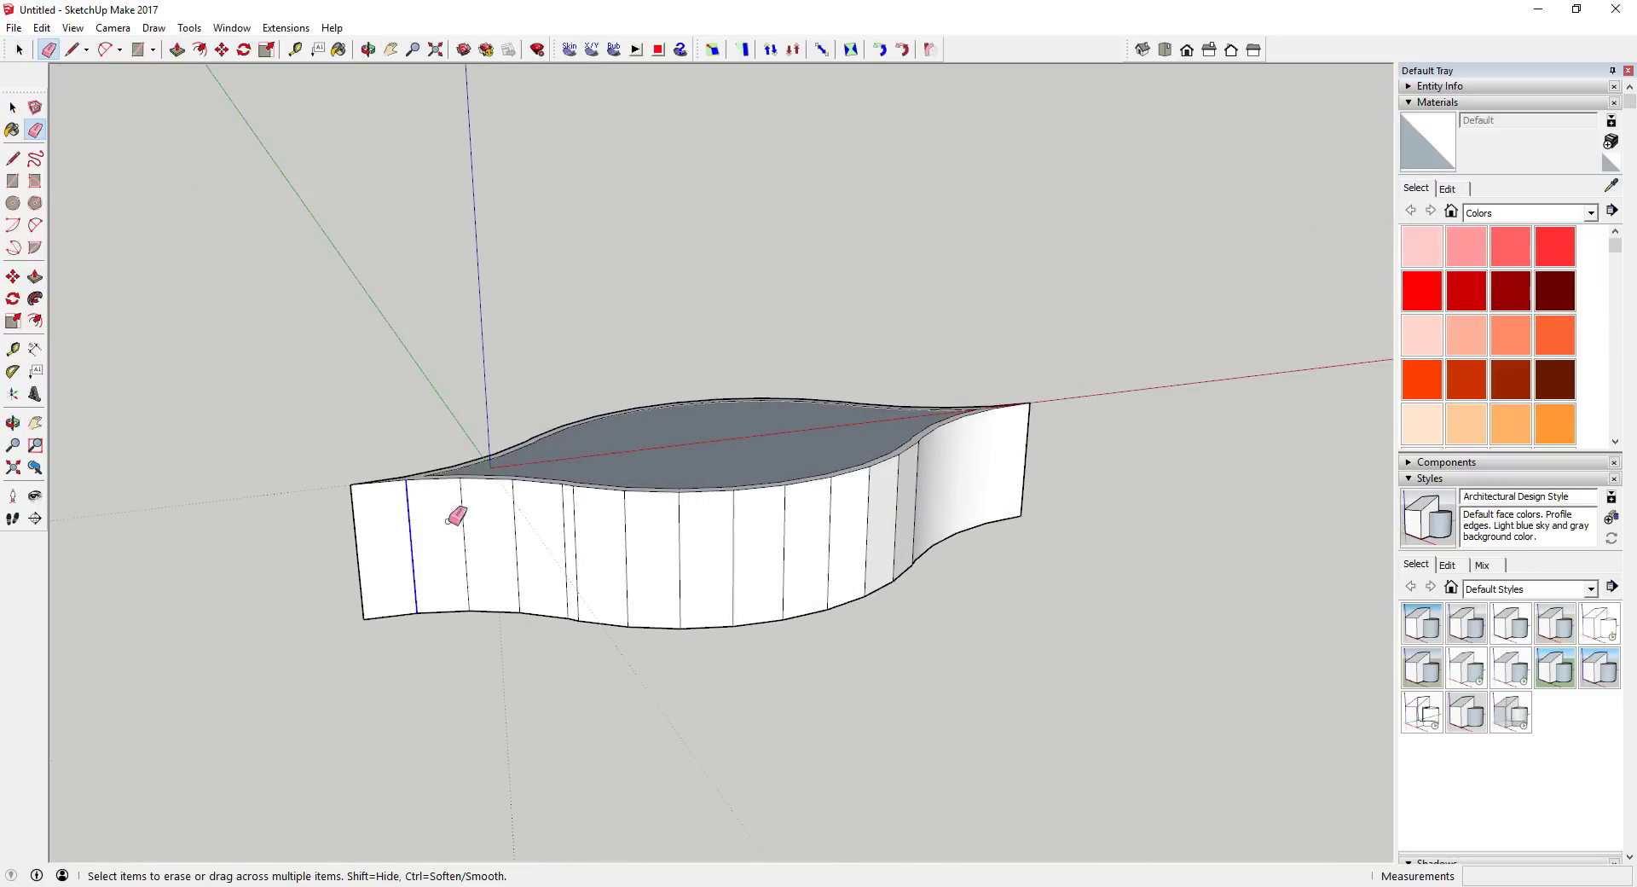
mouse_move(447, 519)
mouse_down()
mouse_move(733, 539)
mouse_move(936, 465)
mouse_up()
mouse_move(213, 585)
middle_down()
mouse_move(1128, 538)
mouse_move(1188, 512)
middle_up()
middle_drag(730, 515, 848, 523)
mouse_move(534, 487)
mouse_down()
mouse_move(803, 504)
mouse_move(1053, 464)
mouse_up()
mouse_move(1053, 464)
middle_down()
mouse_move(267, 614)
mouse_move(800, 555)
mouse_move(556, 574)
mouse_move(571, 519)
mouse_move(578, 559)
mouse_move(693, 480)
middle_up()
Step: Select the inner leaf face with its bounding edges and start Generate Soap Skin on it
key(space)
click(693, 480)
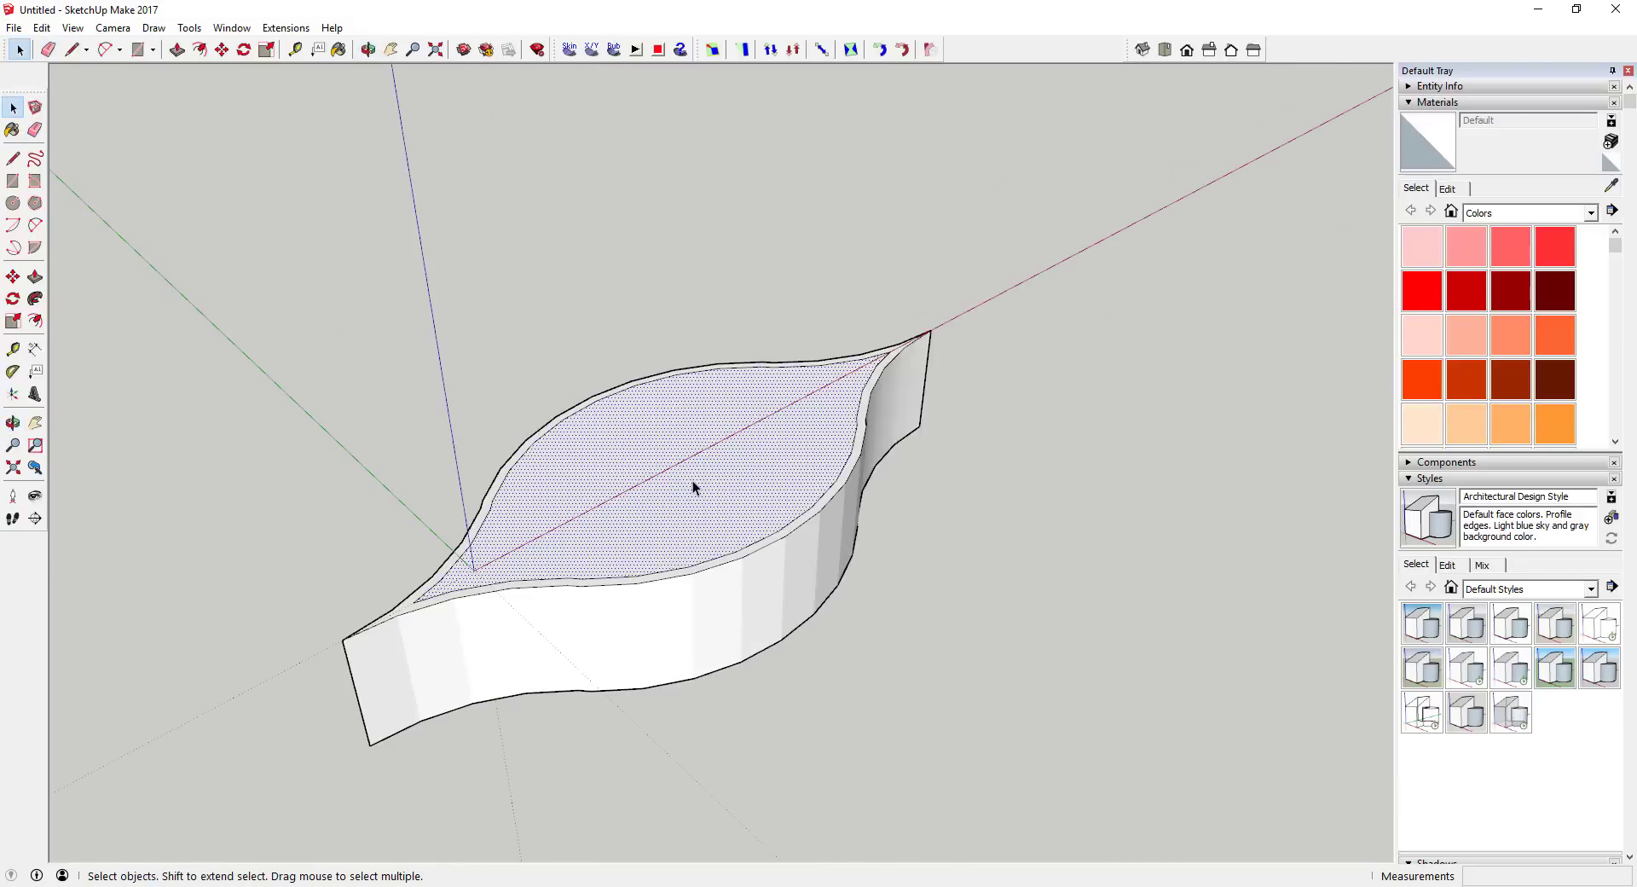
double_click(695, 481)
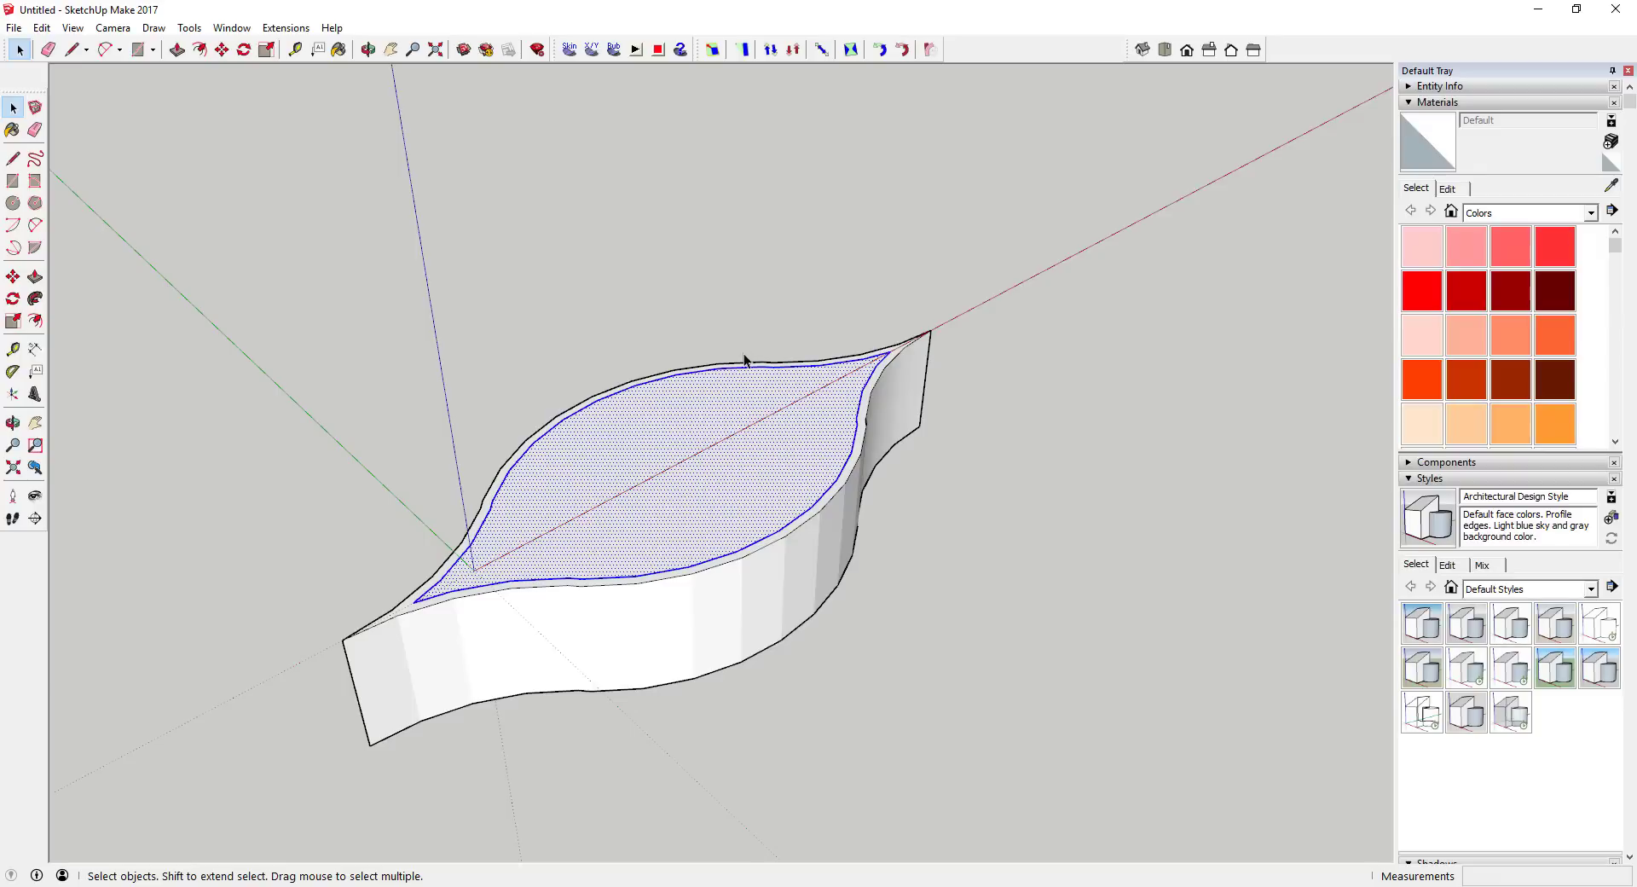
right_click(705, 465)
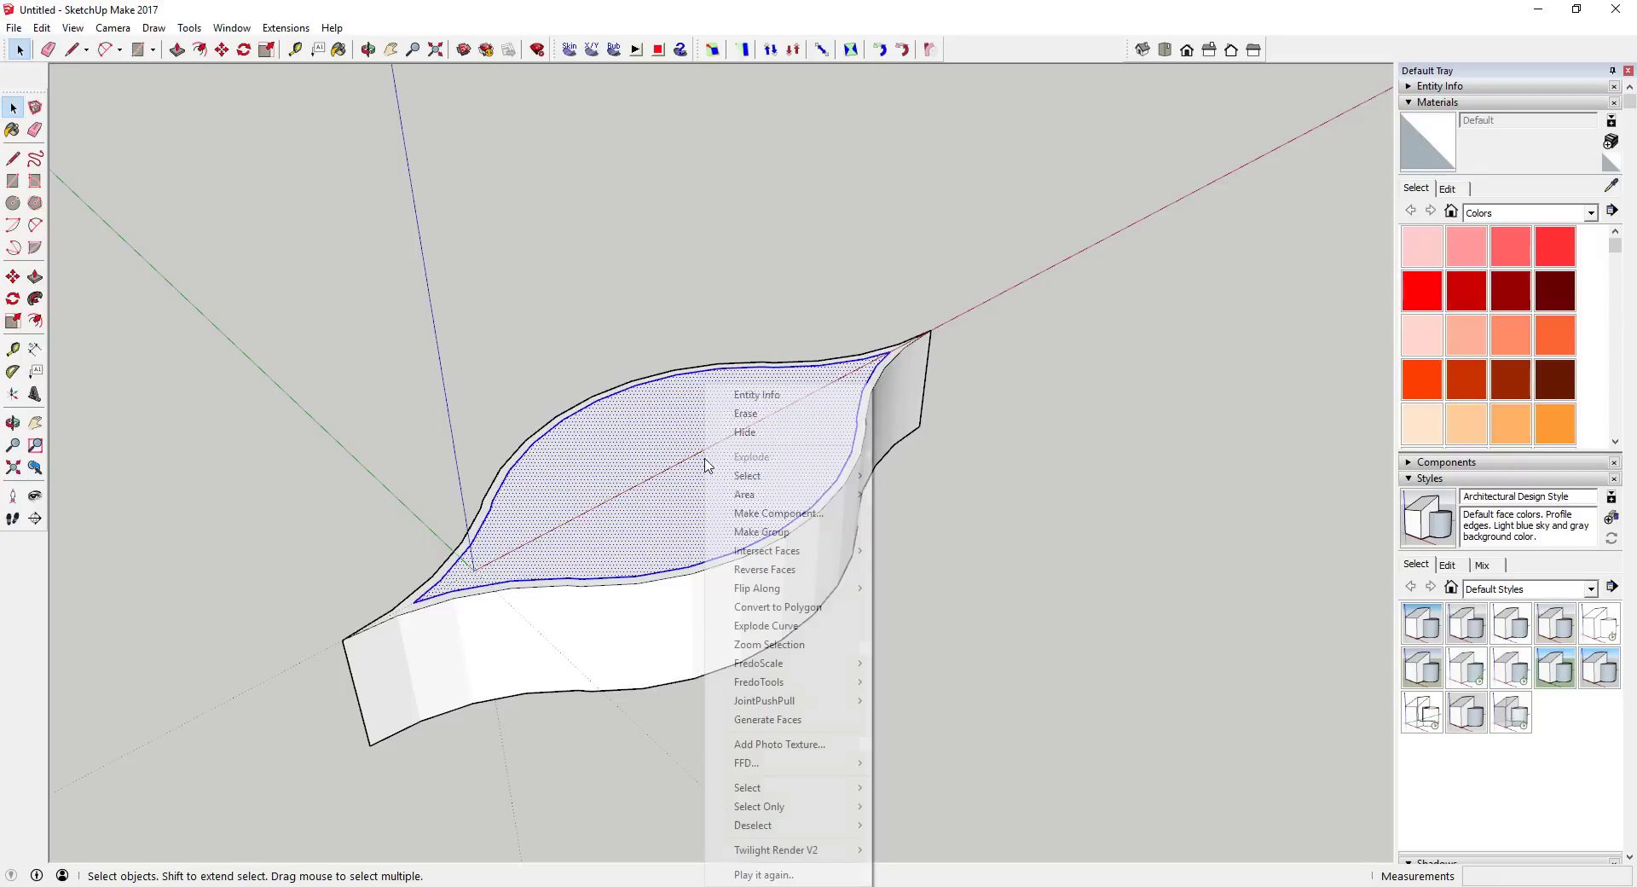
click(661, 457)
double_click(673, 467)
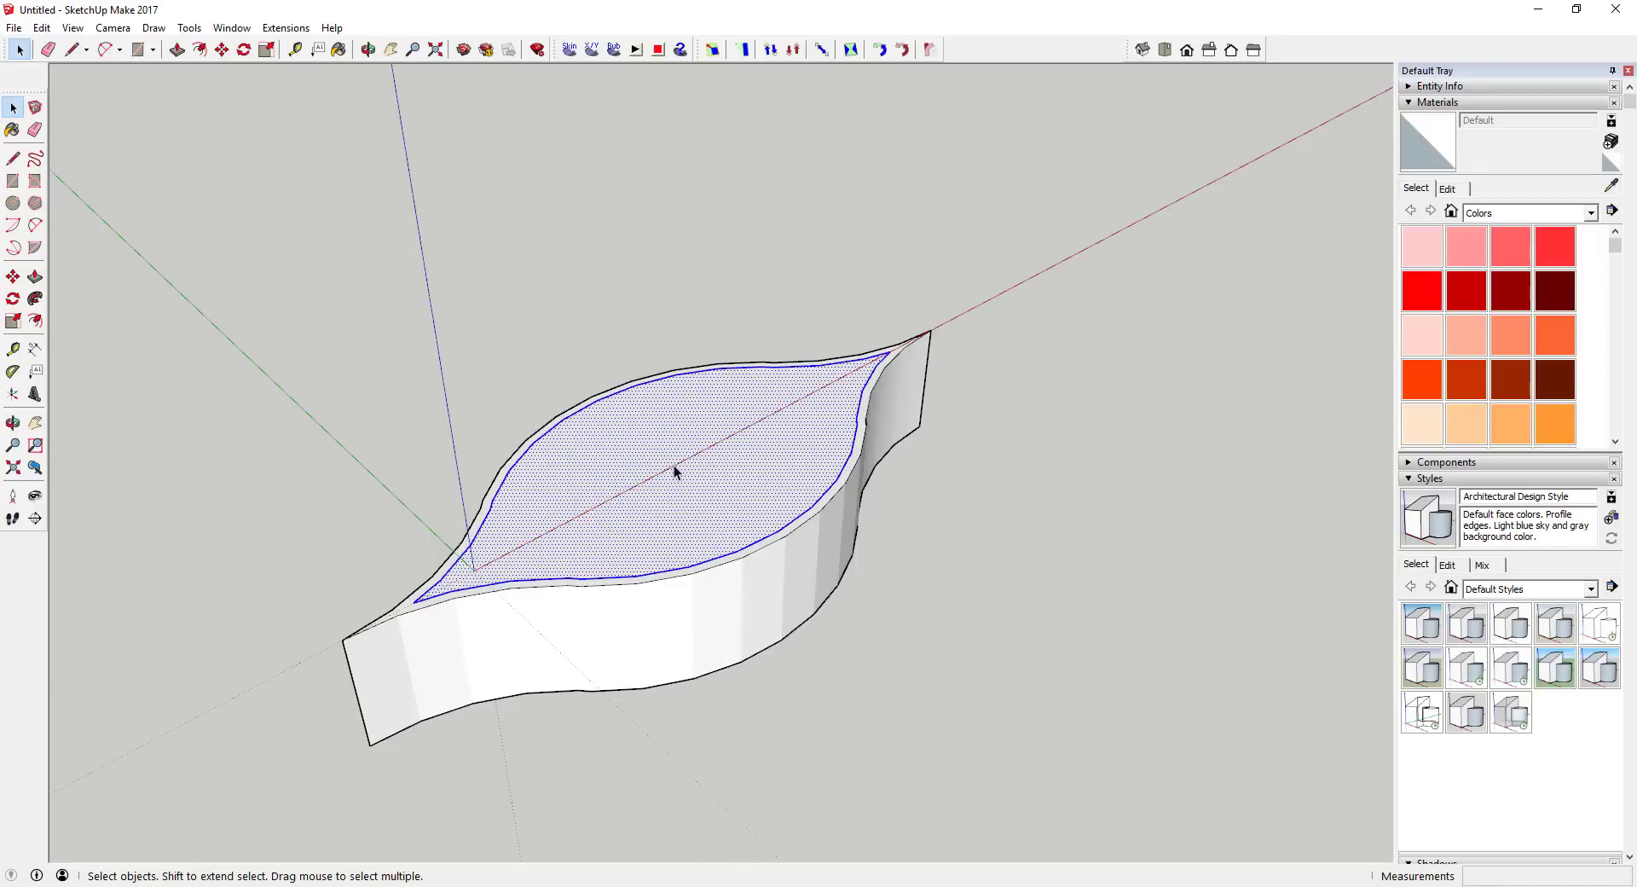
click(569, 49)
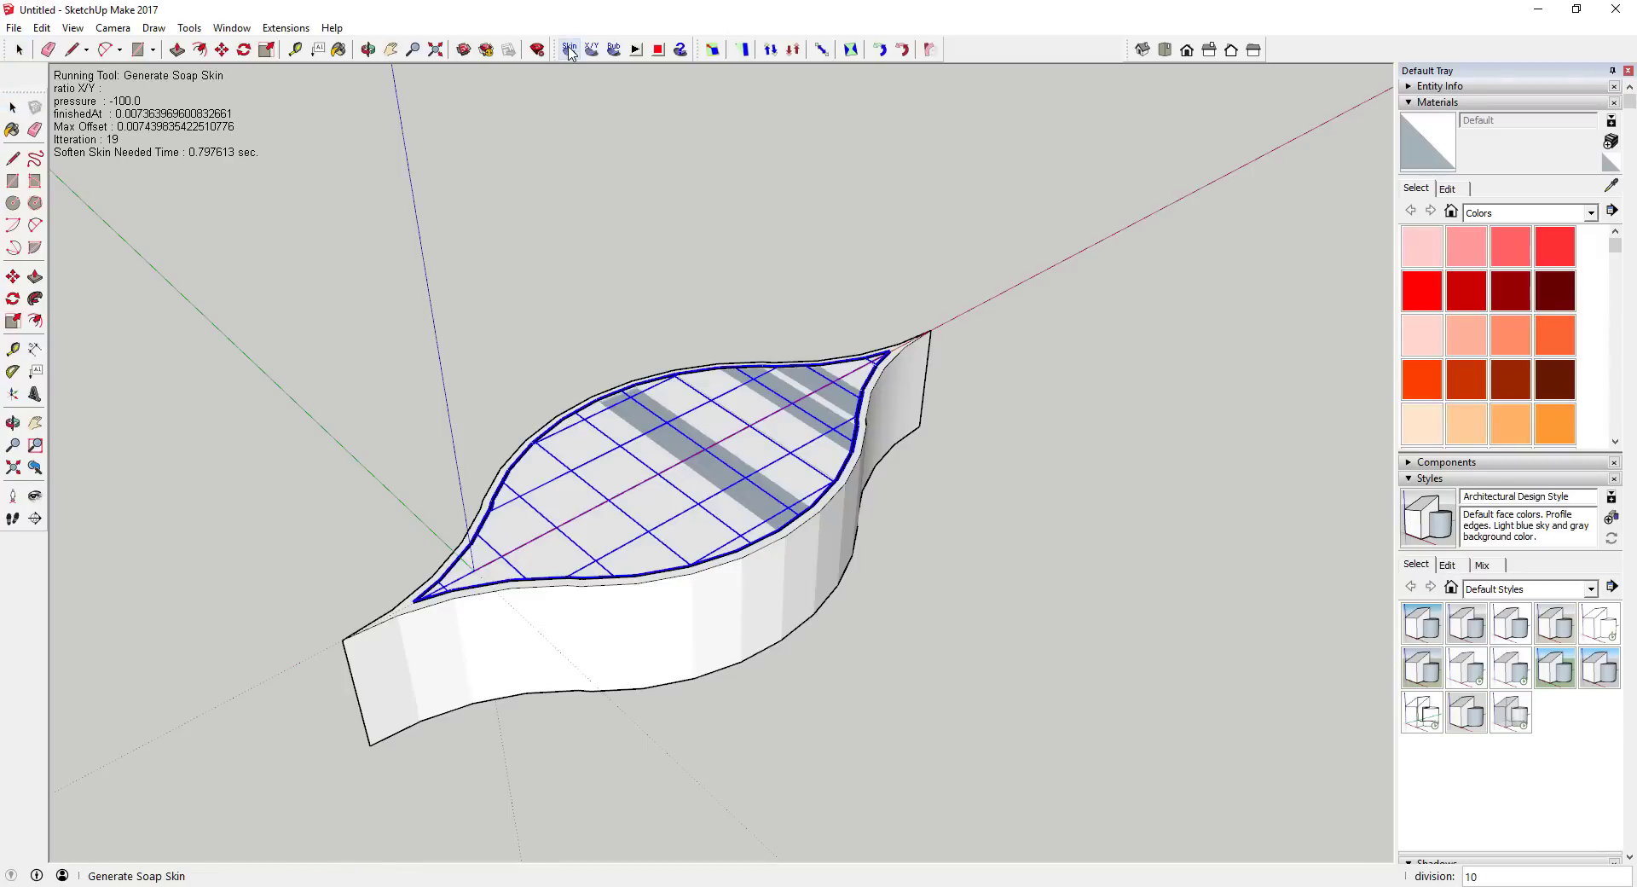
Step: Try net divisions of 9 and 8, and generate the soap skin with 10 divisions
middle_drag(759, 416, 899, 350)
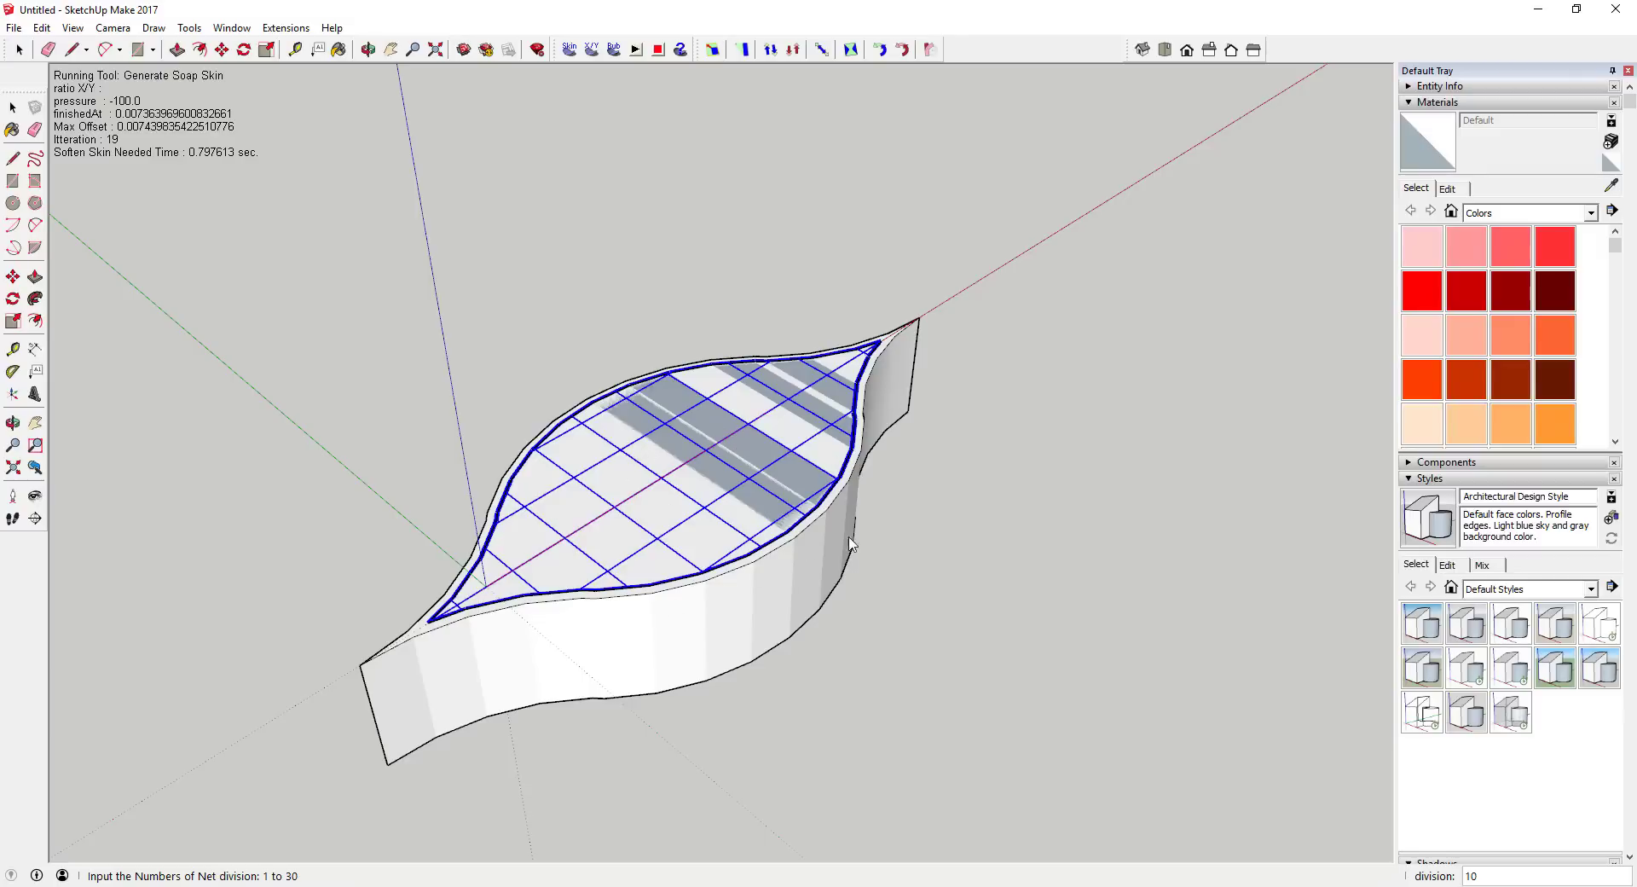
text(9)
key(Return)
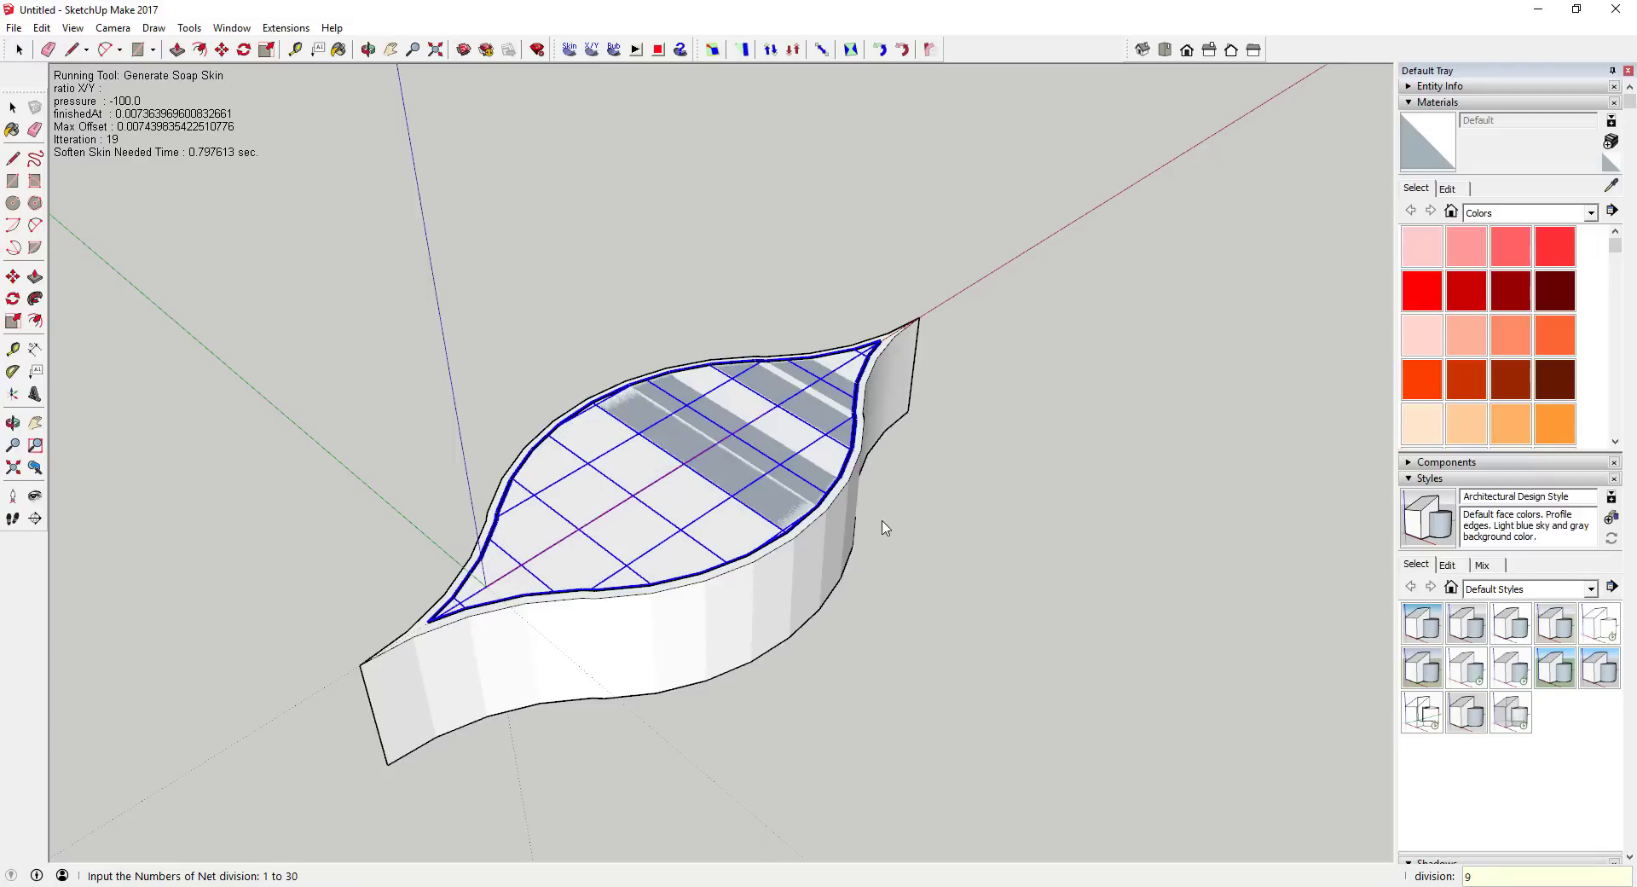
text(8)
key(Return)
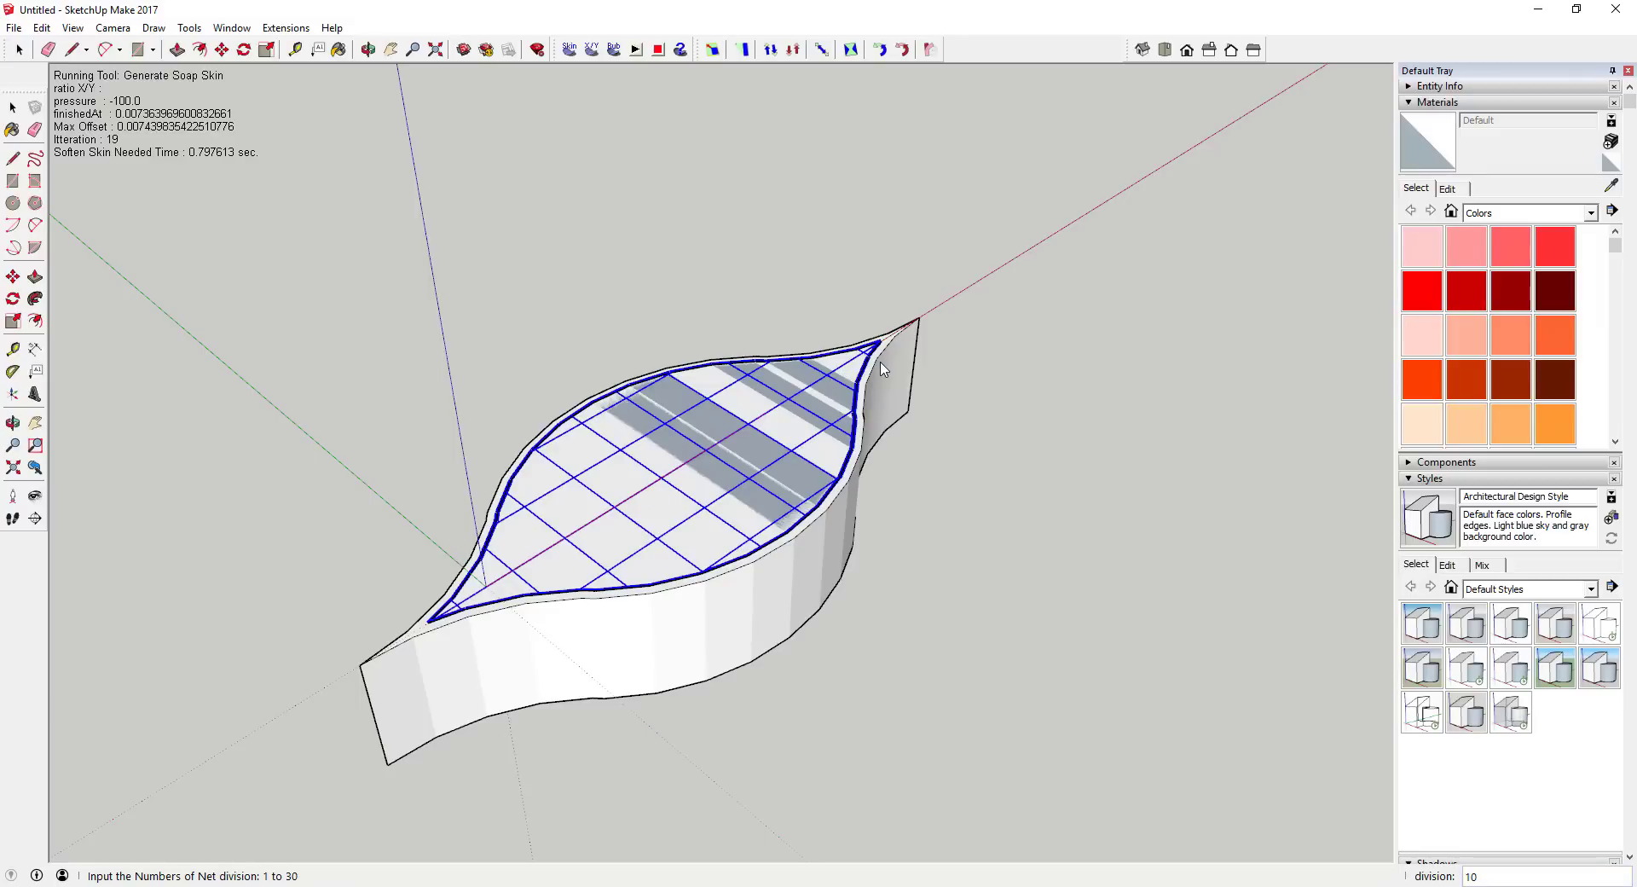
key(Return)
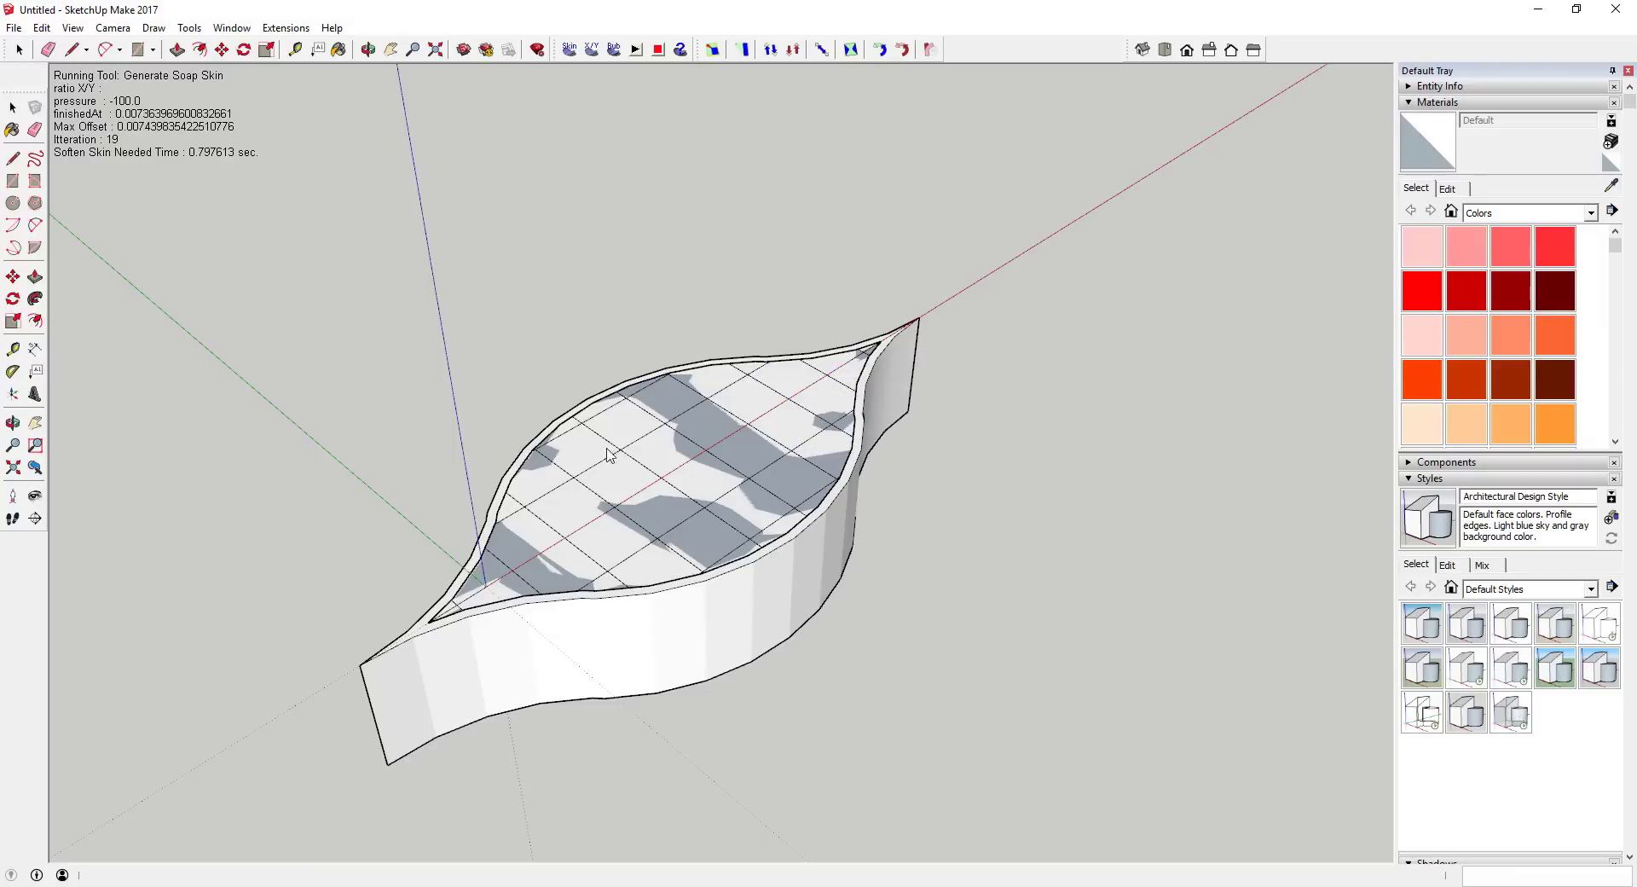
Step: Hide the soap skin group and delete the original flat face beneath it
key(space)
click(674, 491)
right_click(727, 468)
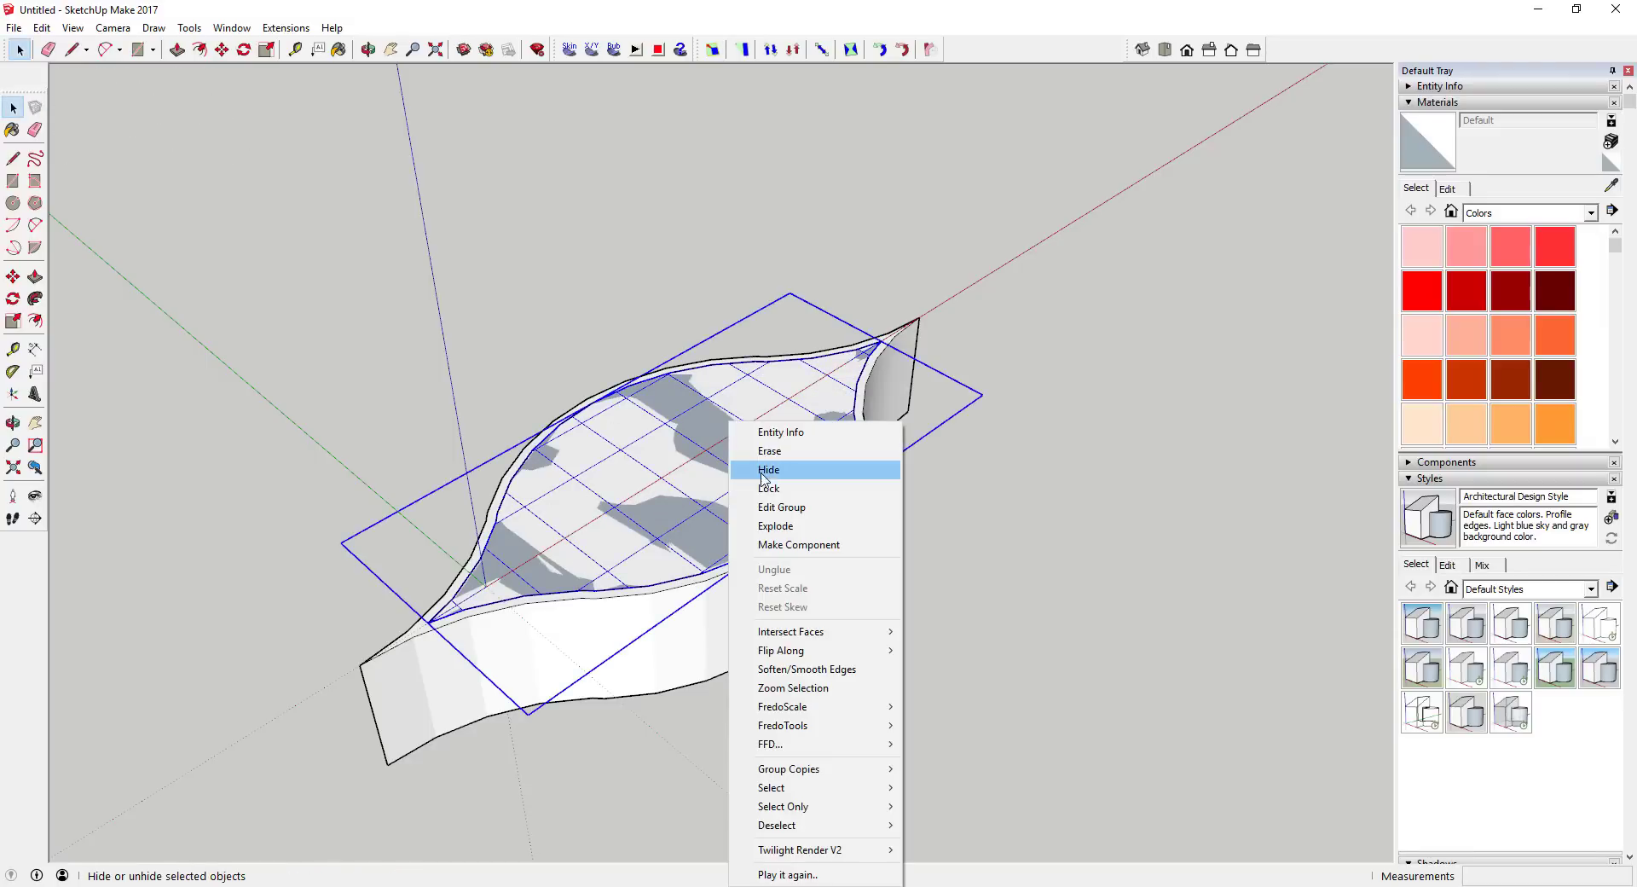
click(768, 467)
click(701, 454)
key(Delete)
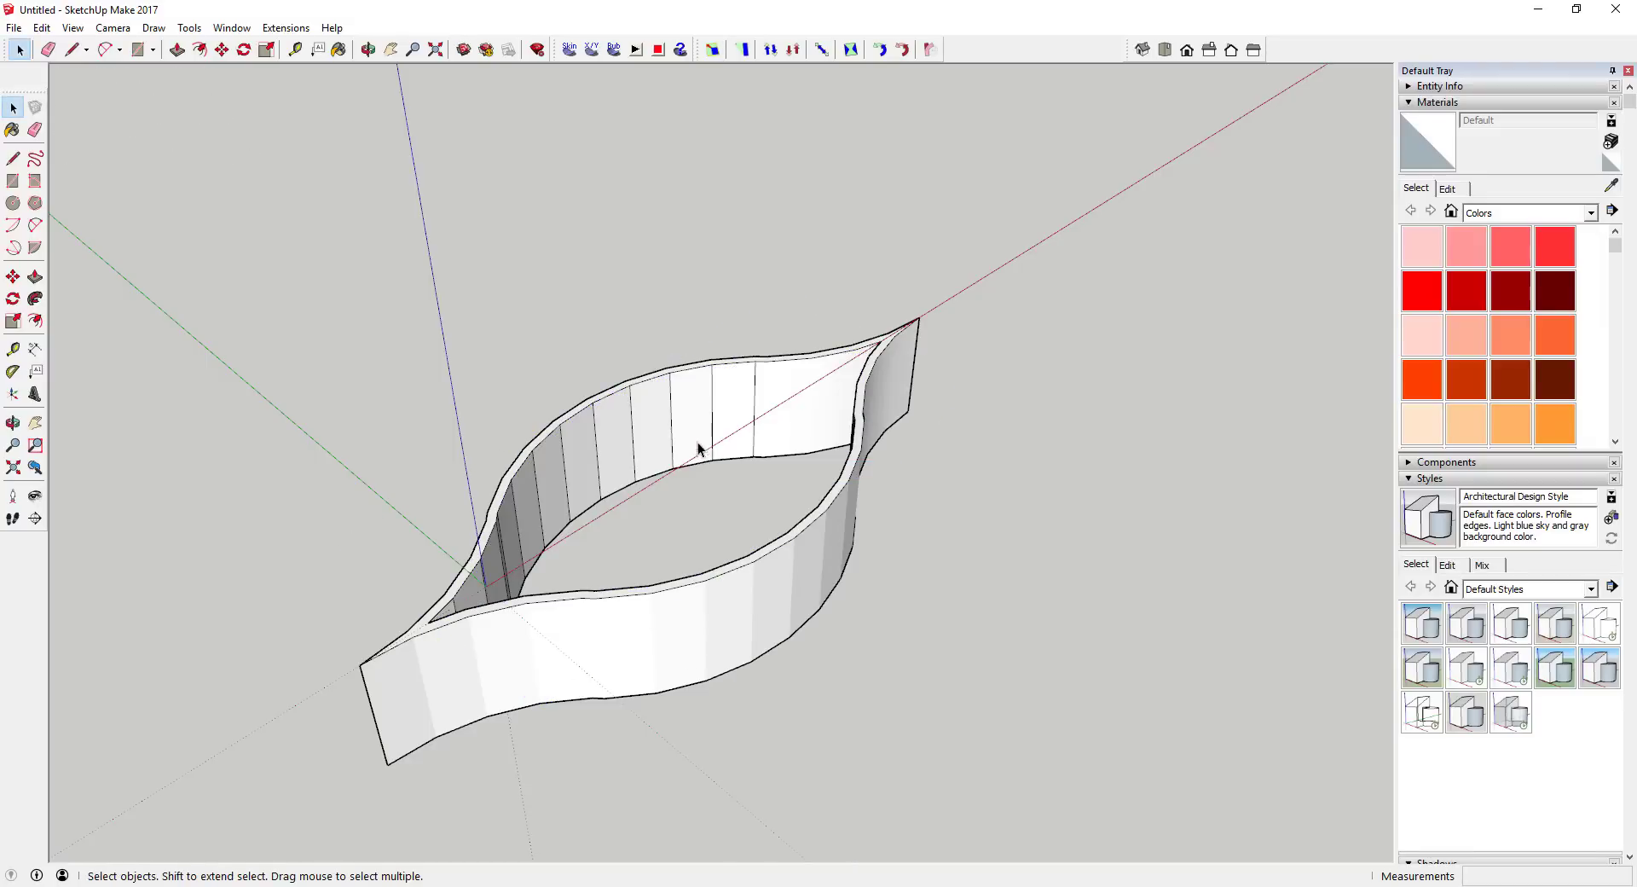
Step: Try unhiding the skin group together with the hidden wall edges, and undo it
click(41, 27)
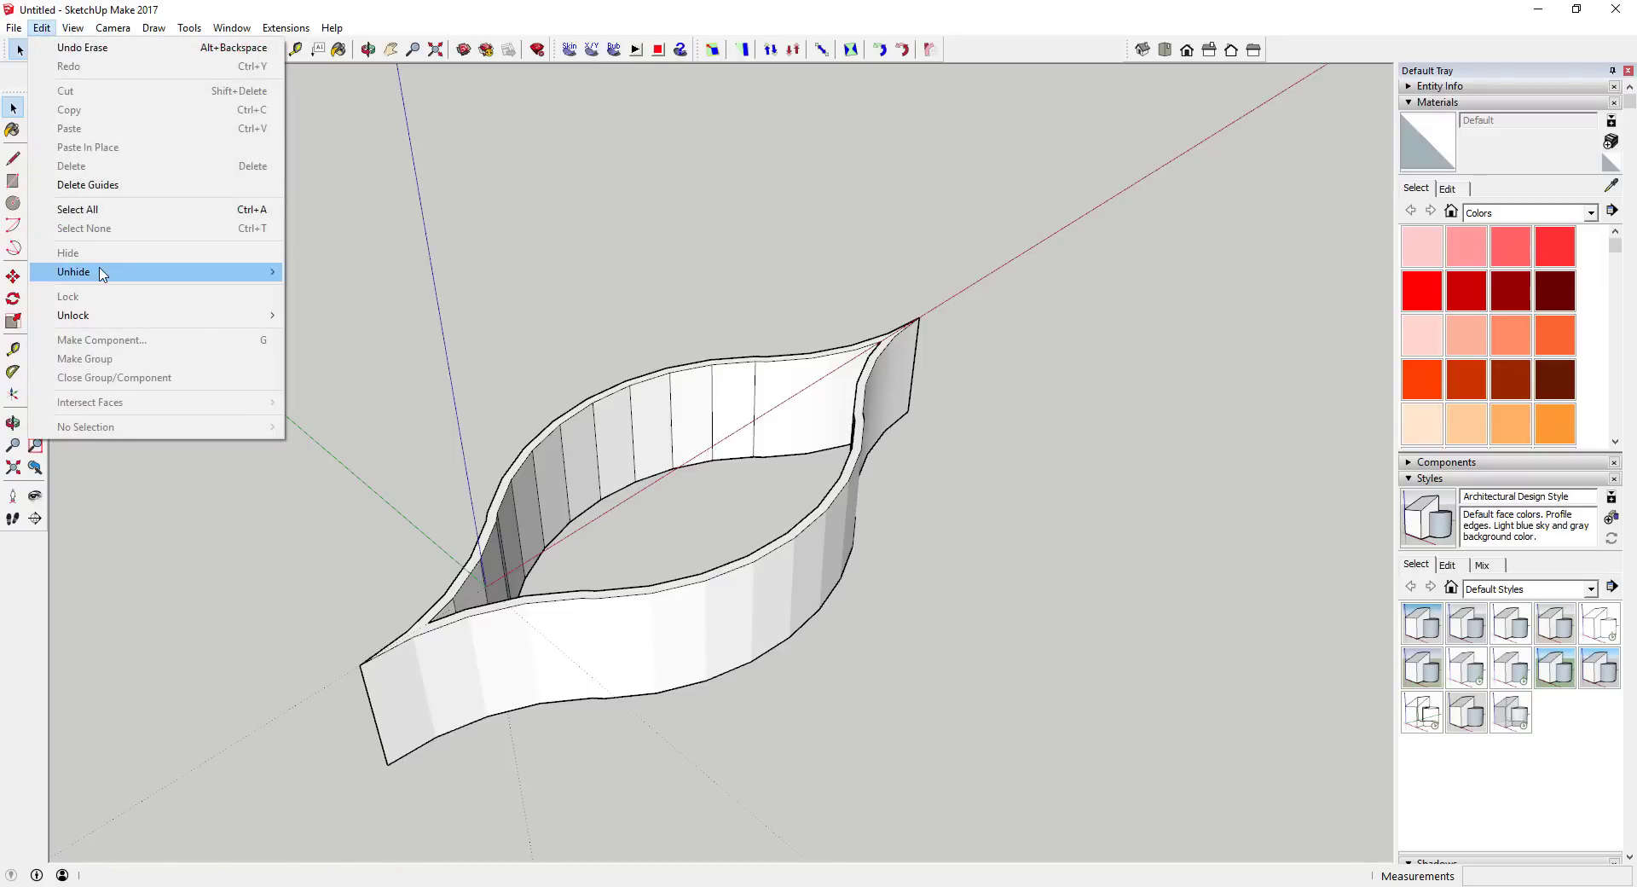
mouse_move(99, 271)
click(350, 292)
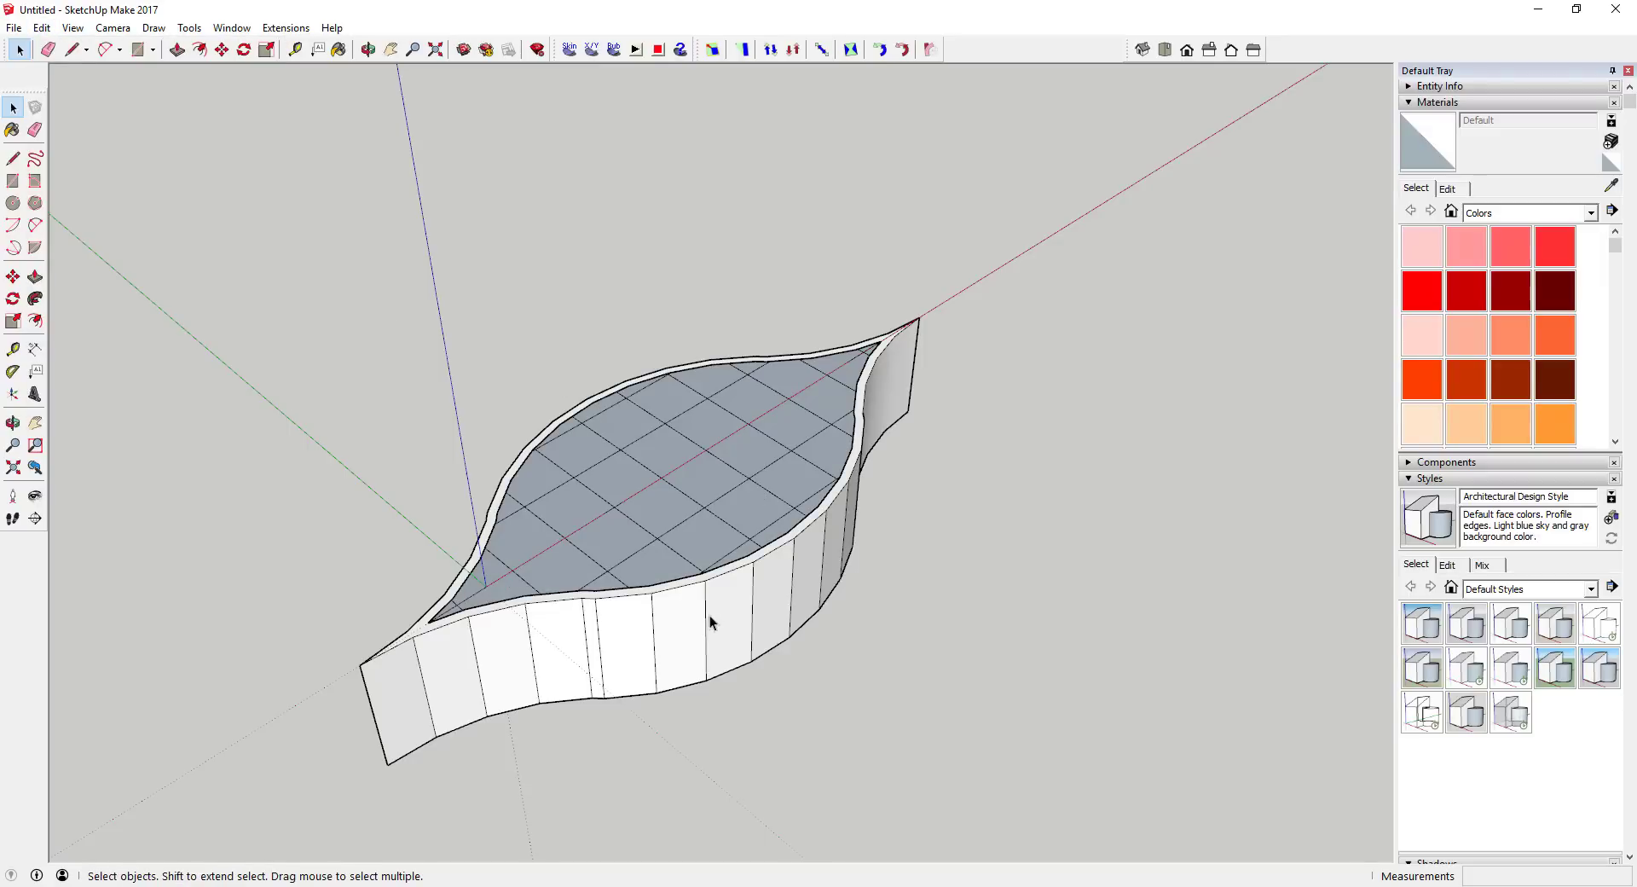
key(Delete)
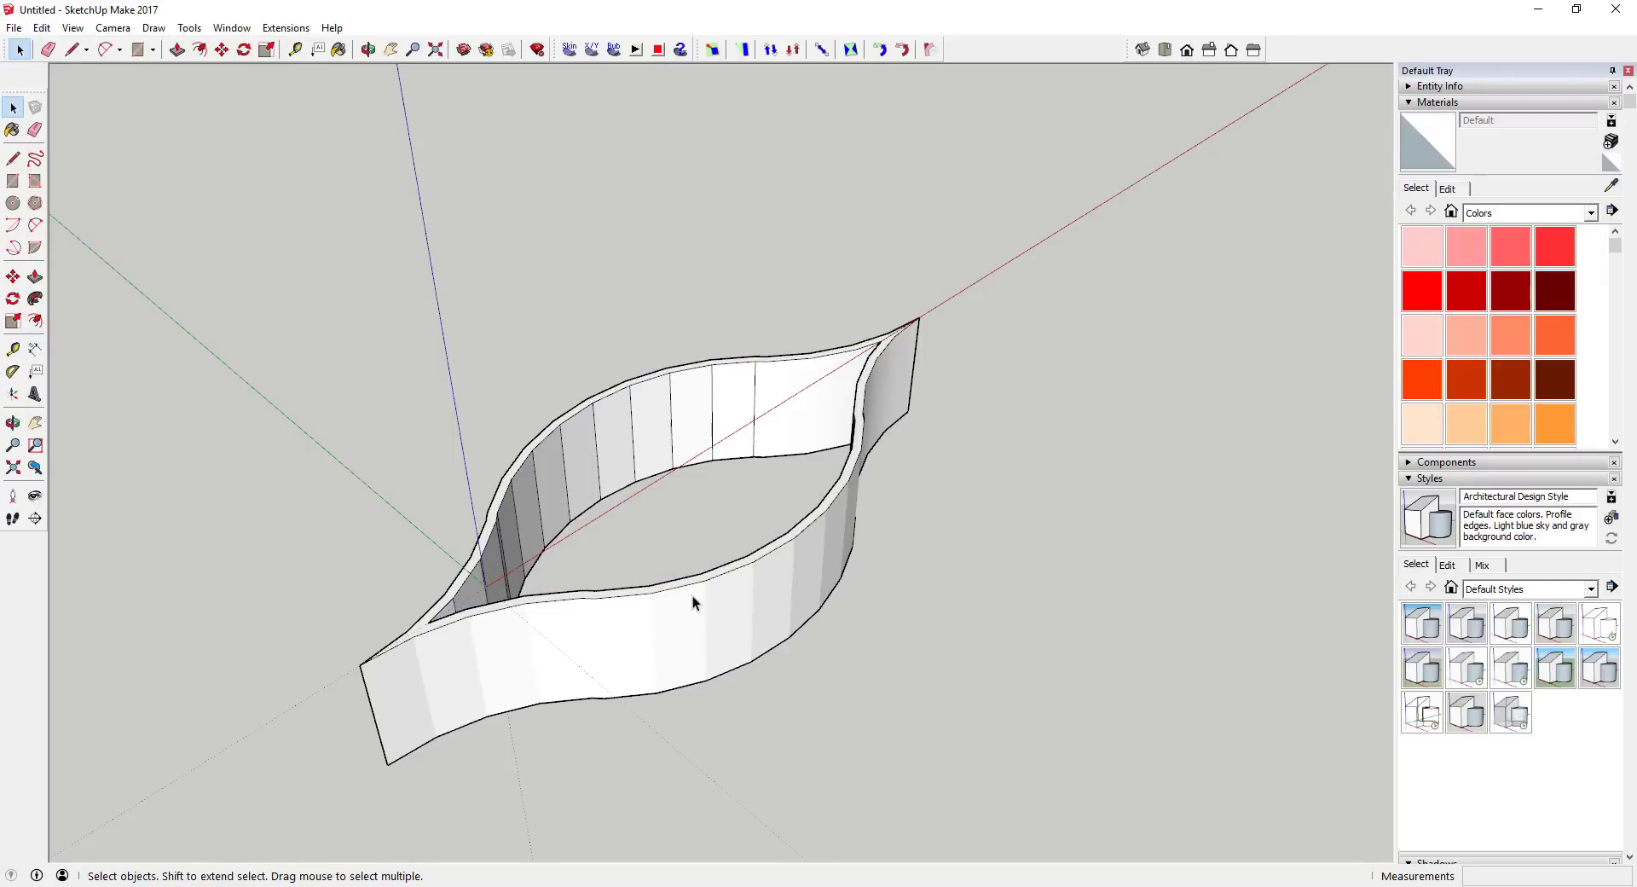
Step: Unhide only the last hidden object, the soap skin group
click(42, 28)
mouse_move(99, 273)
click(328, 291)
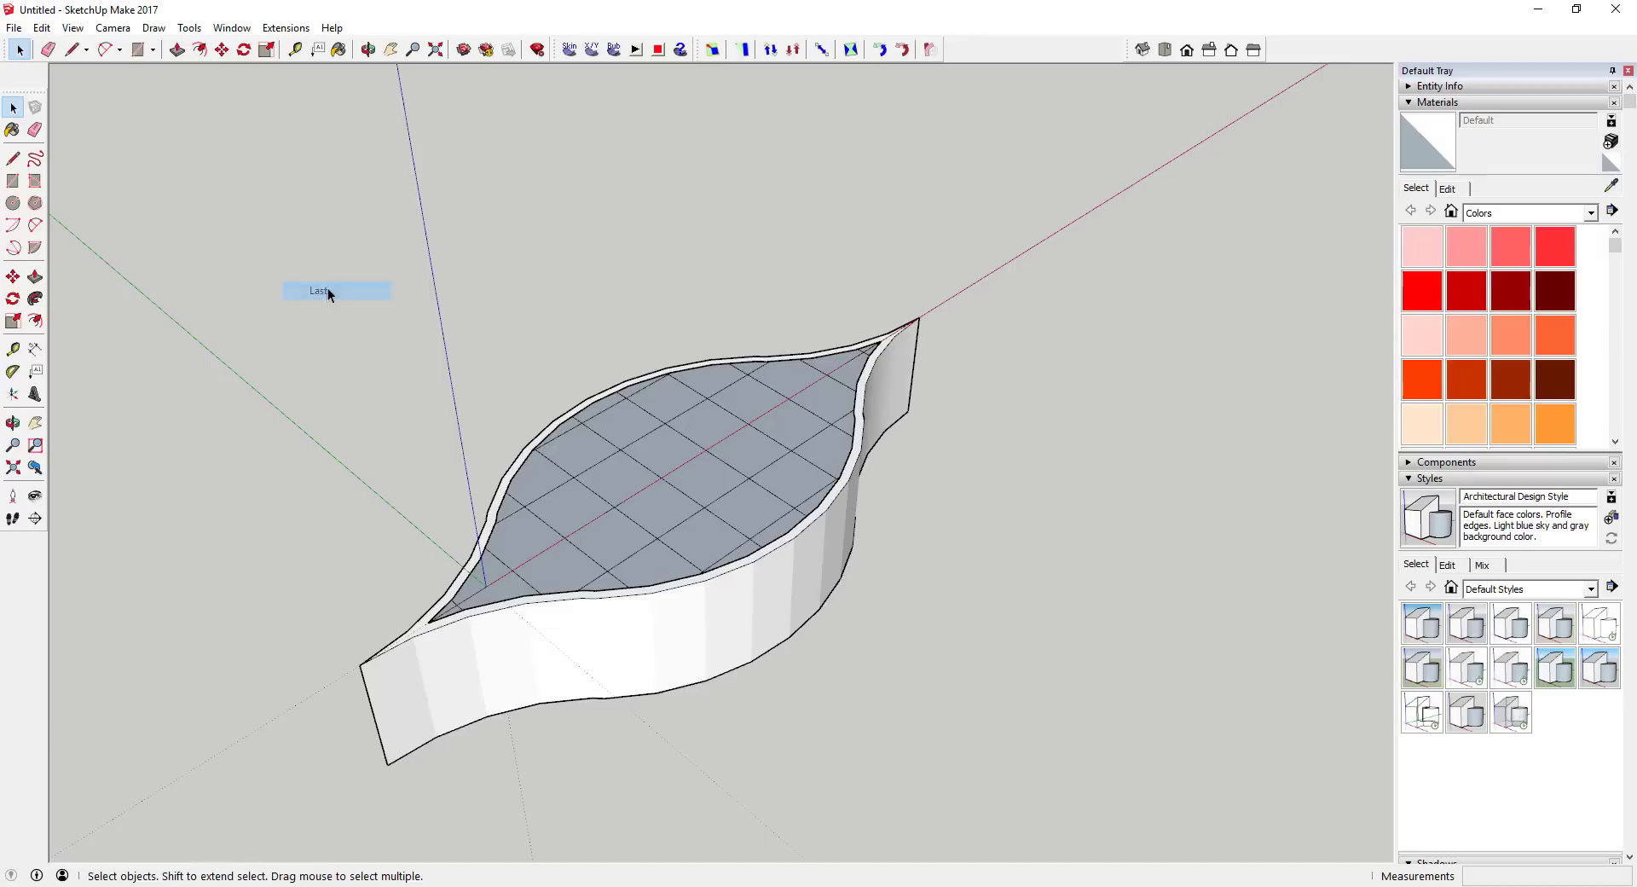
Step: Reverse all faces inside the soap skin group and close the group
click(704, 510)
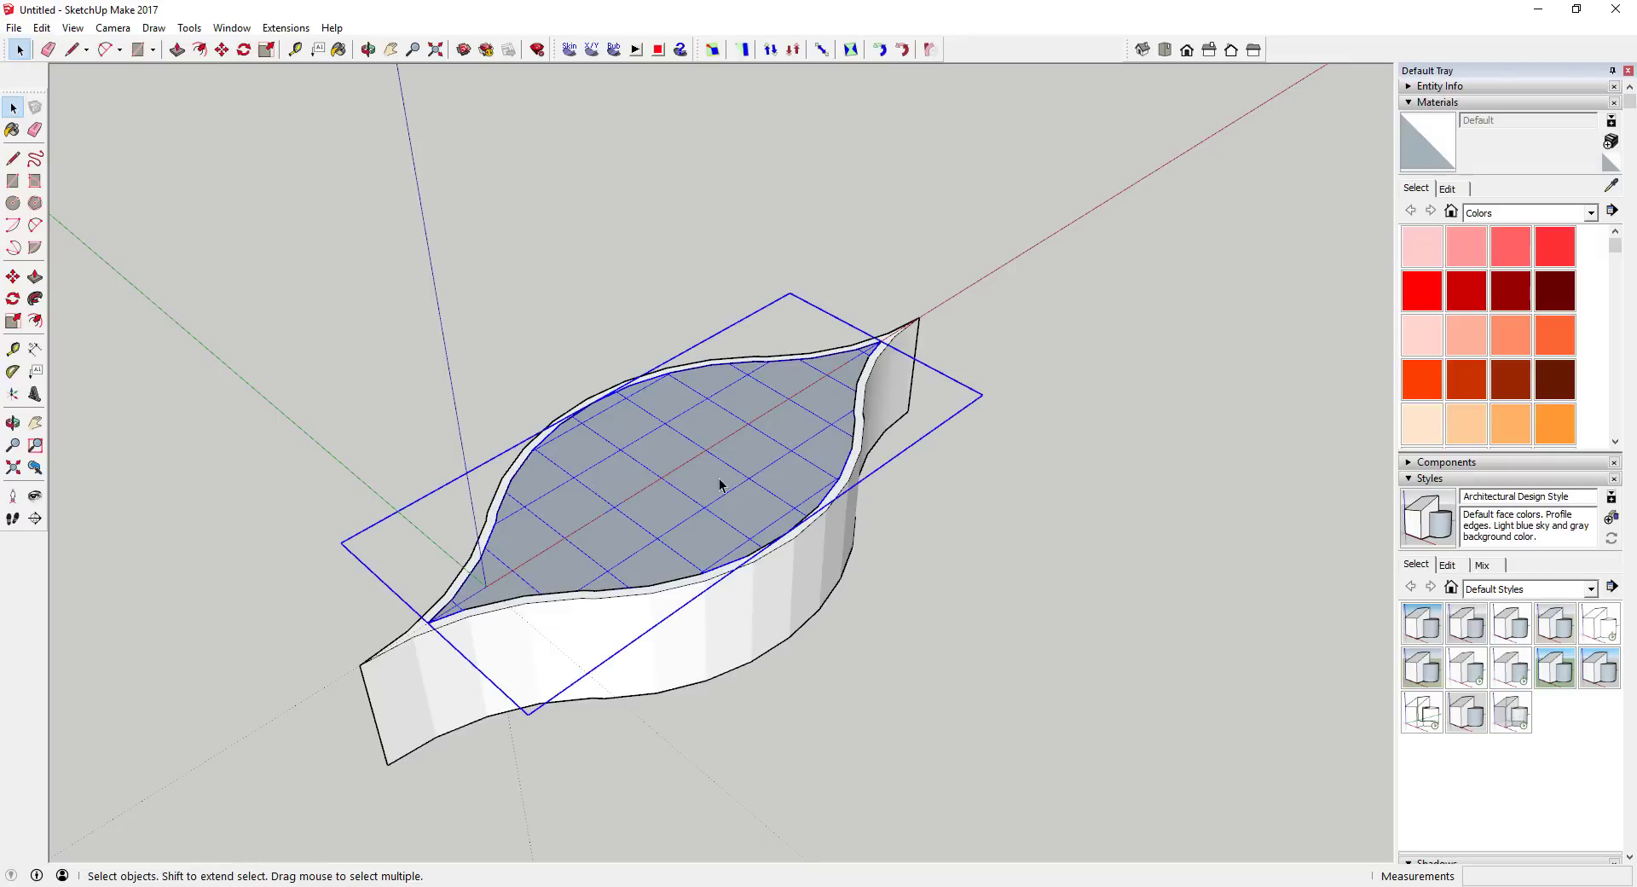
click(614, 53)
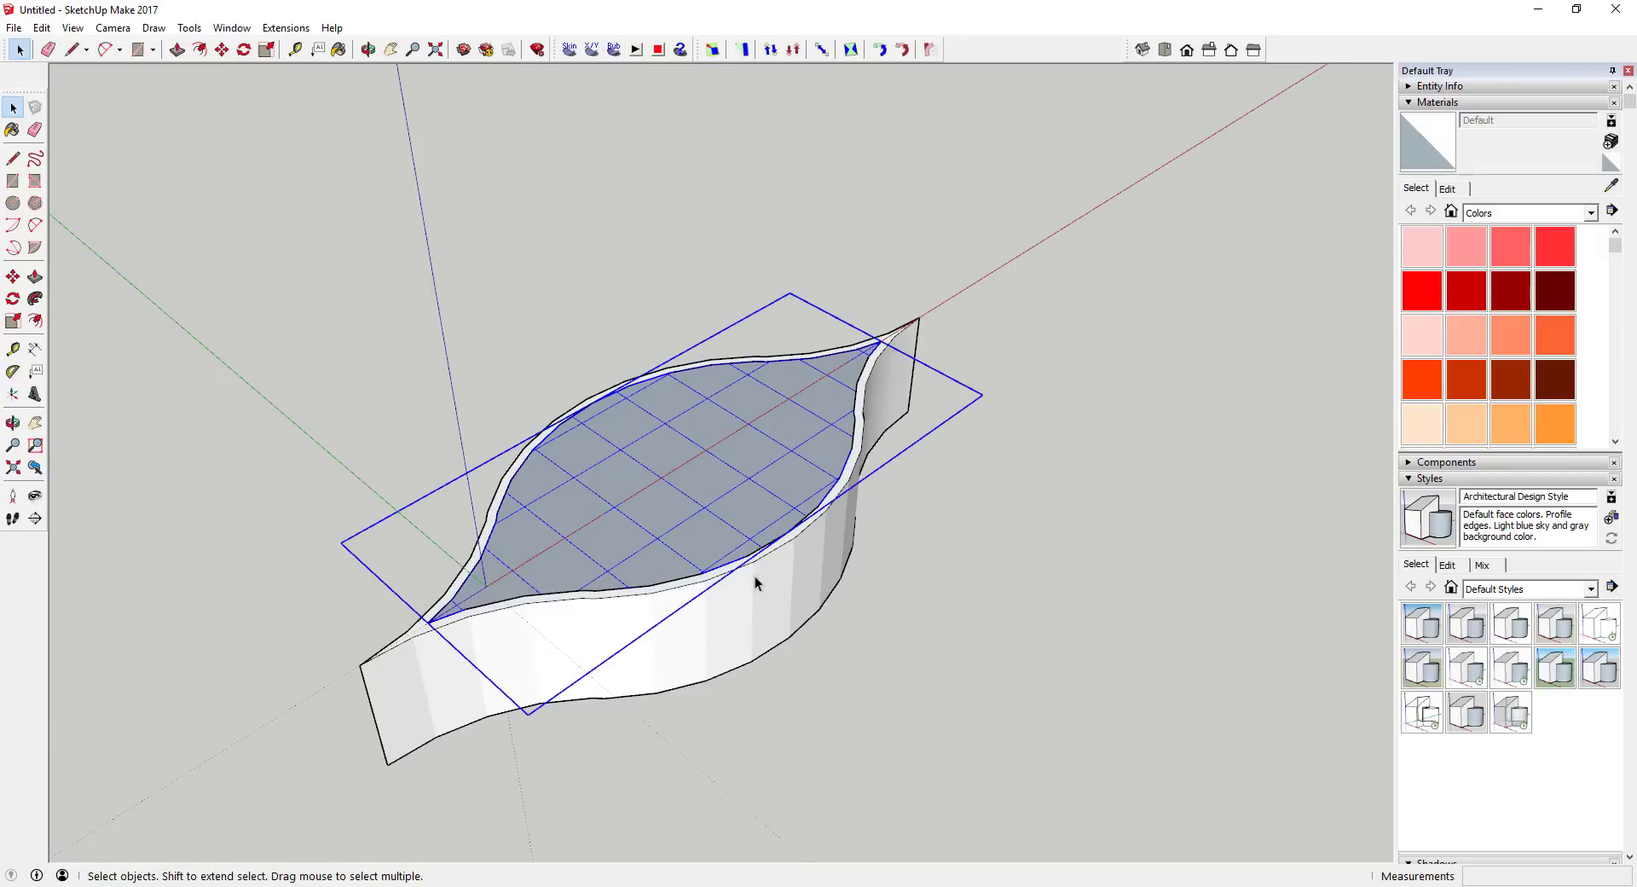
triple_click(712, 487)
right_click(711, 486)
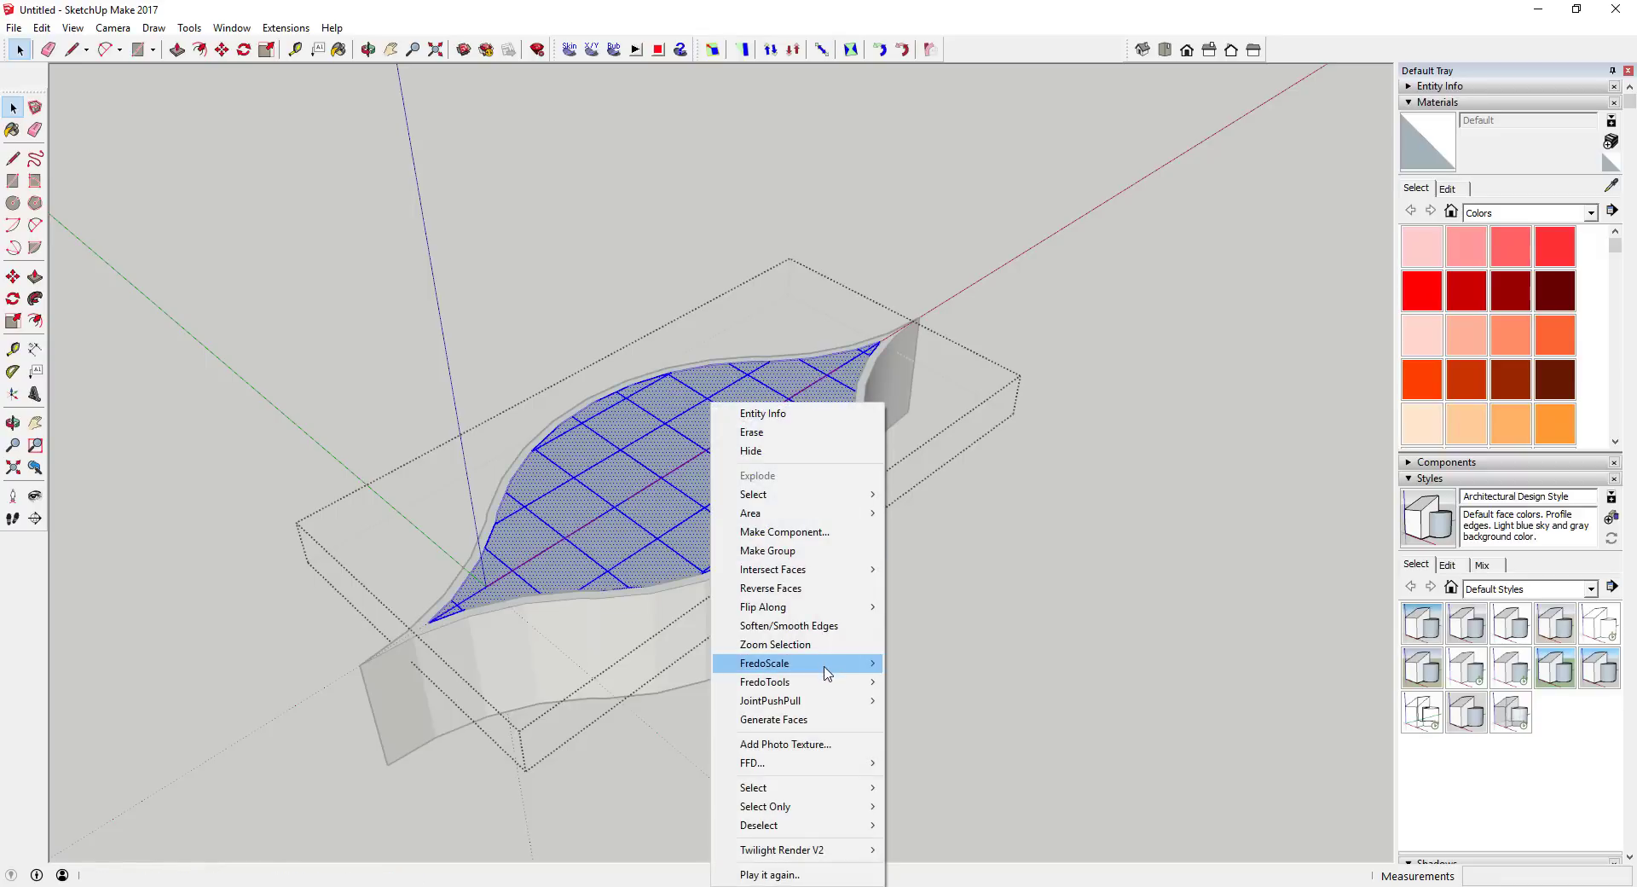
click(799, 590)
click(1077, 602)
Step: Generate a soap bubble on the skin group, trying pressures of -10 and 50
click(760, 467)
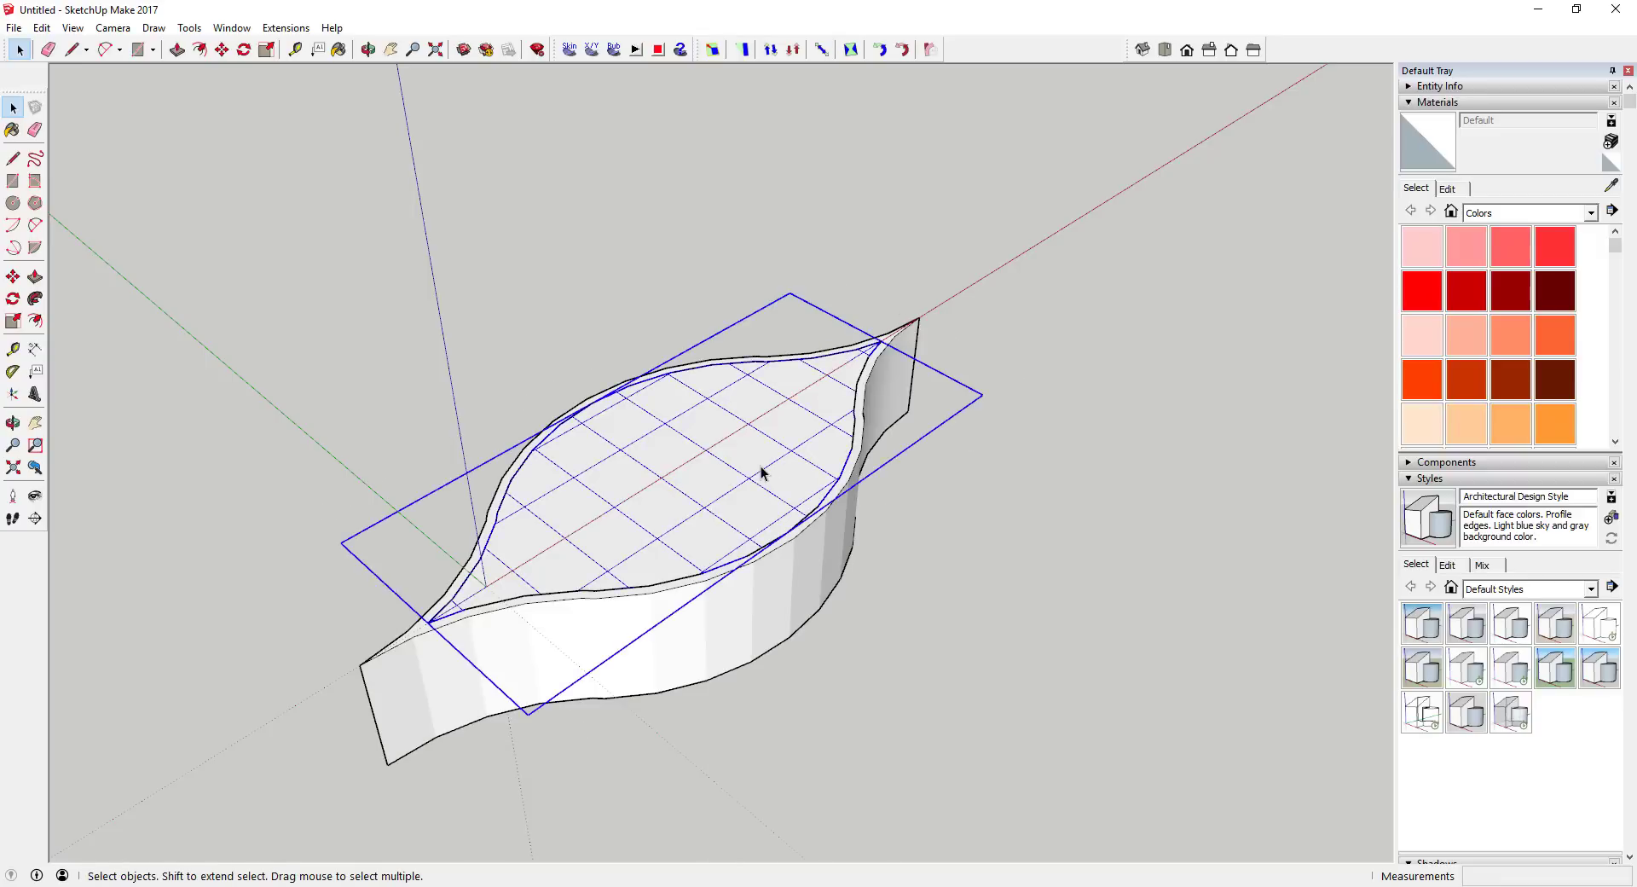
click(659, 50)
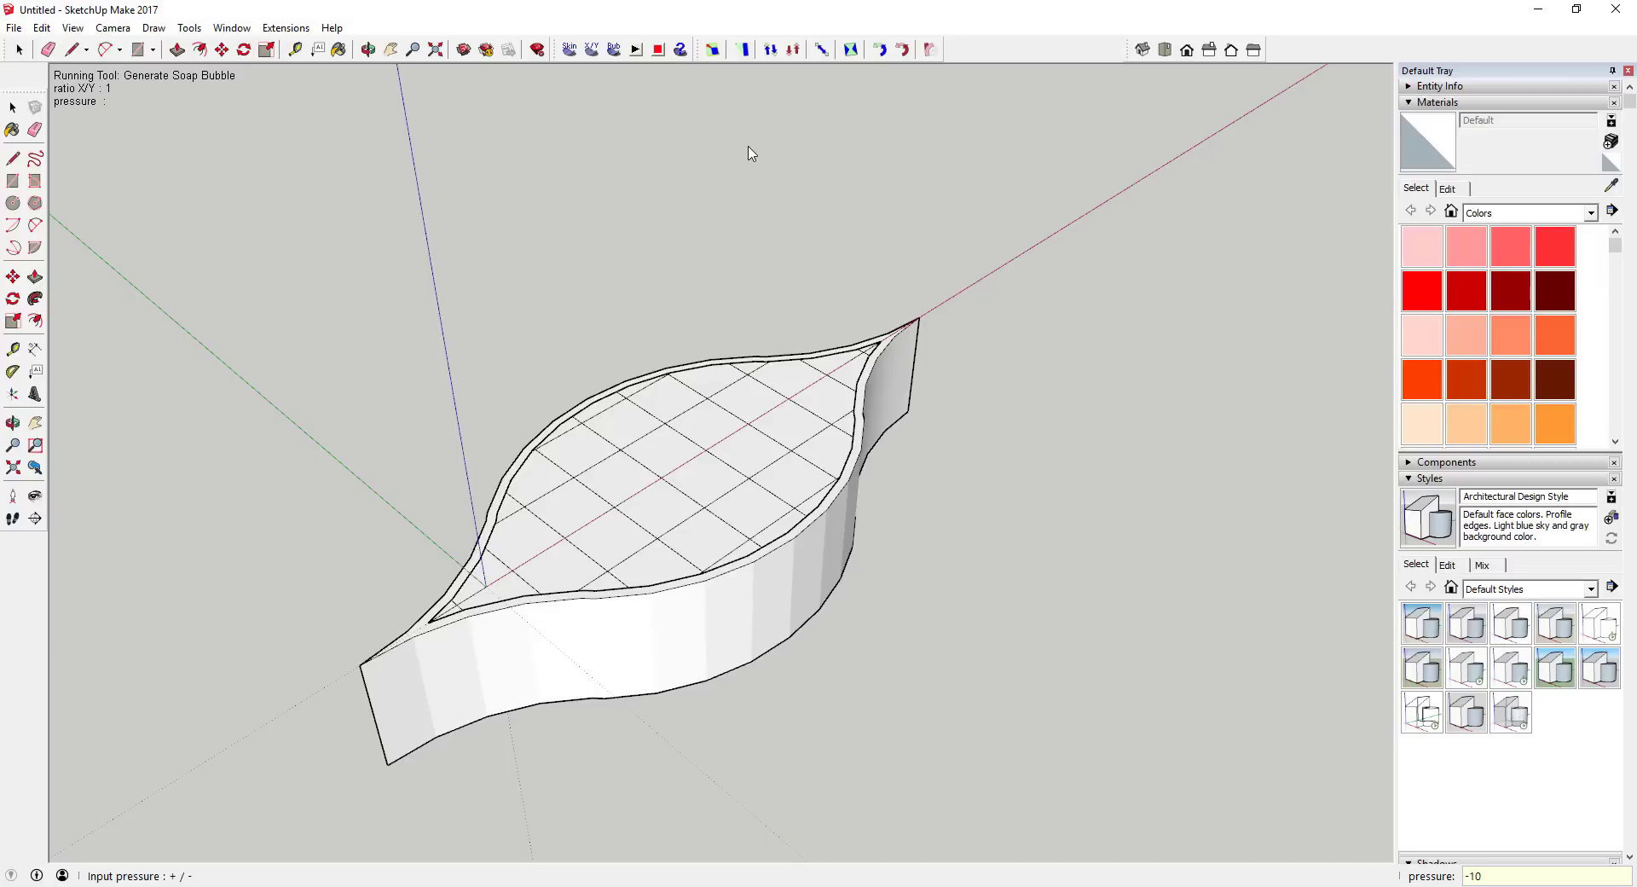
key(Return)
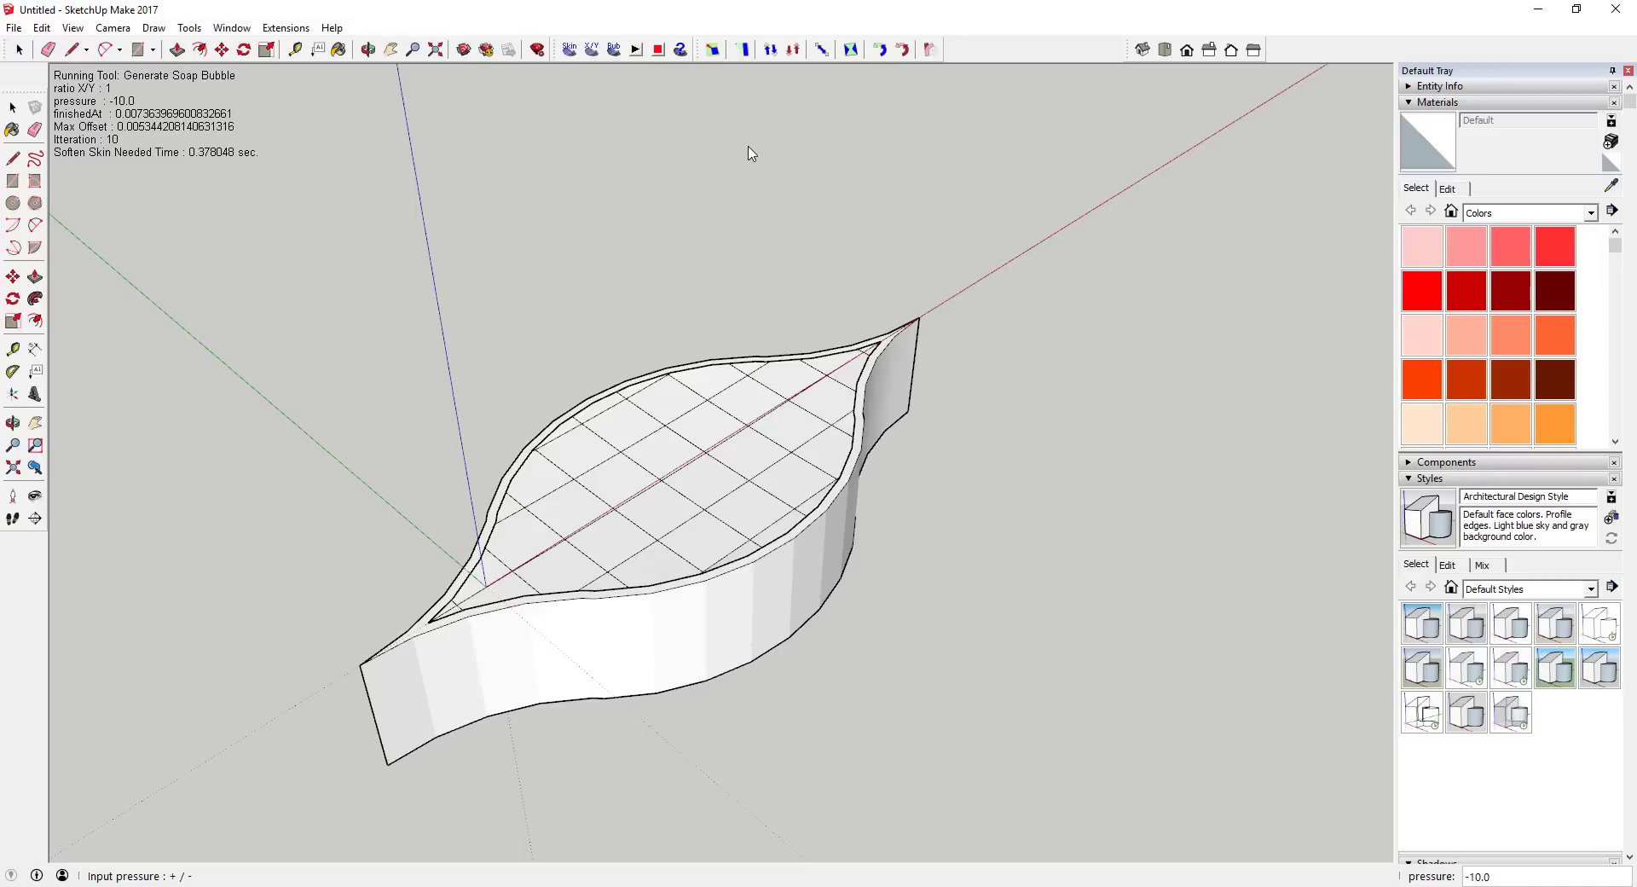
key(Return)
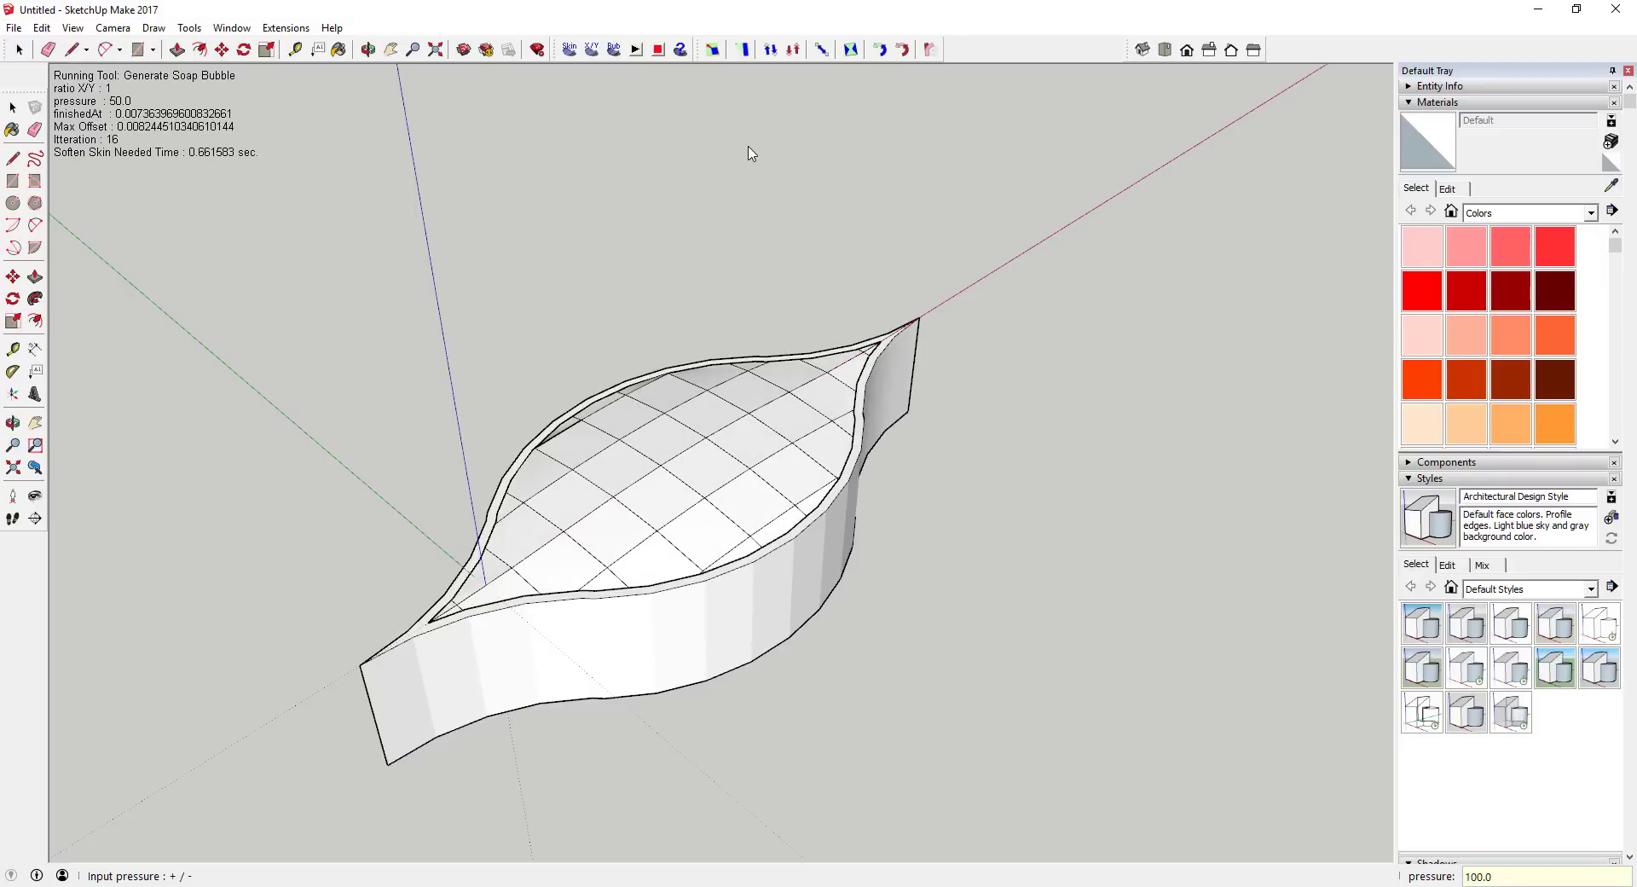
Step: Raise the soap bubble's pressure to 100 and finally to 200, and inspect the inflated dome
key(Return)
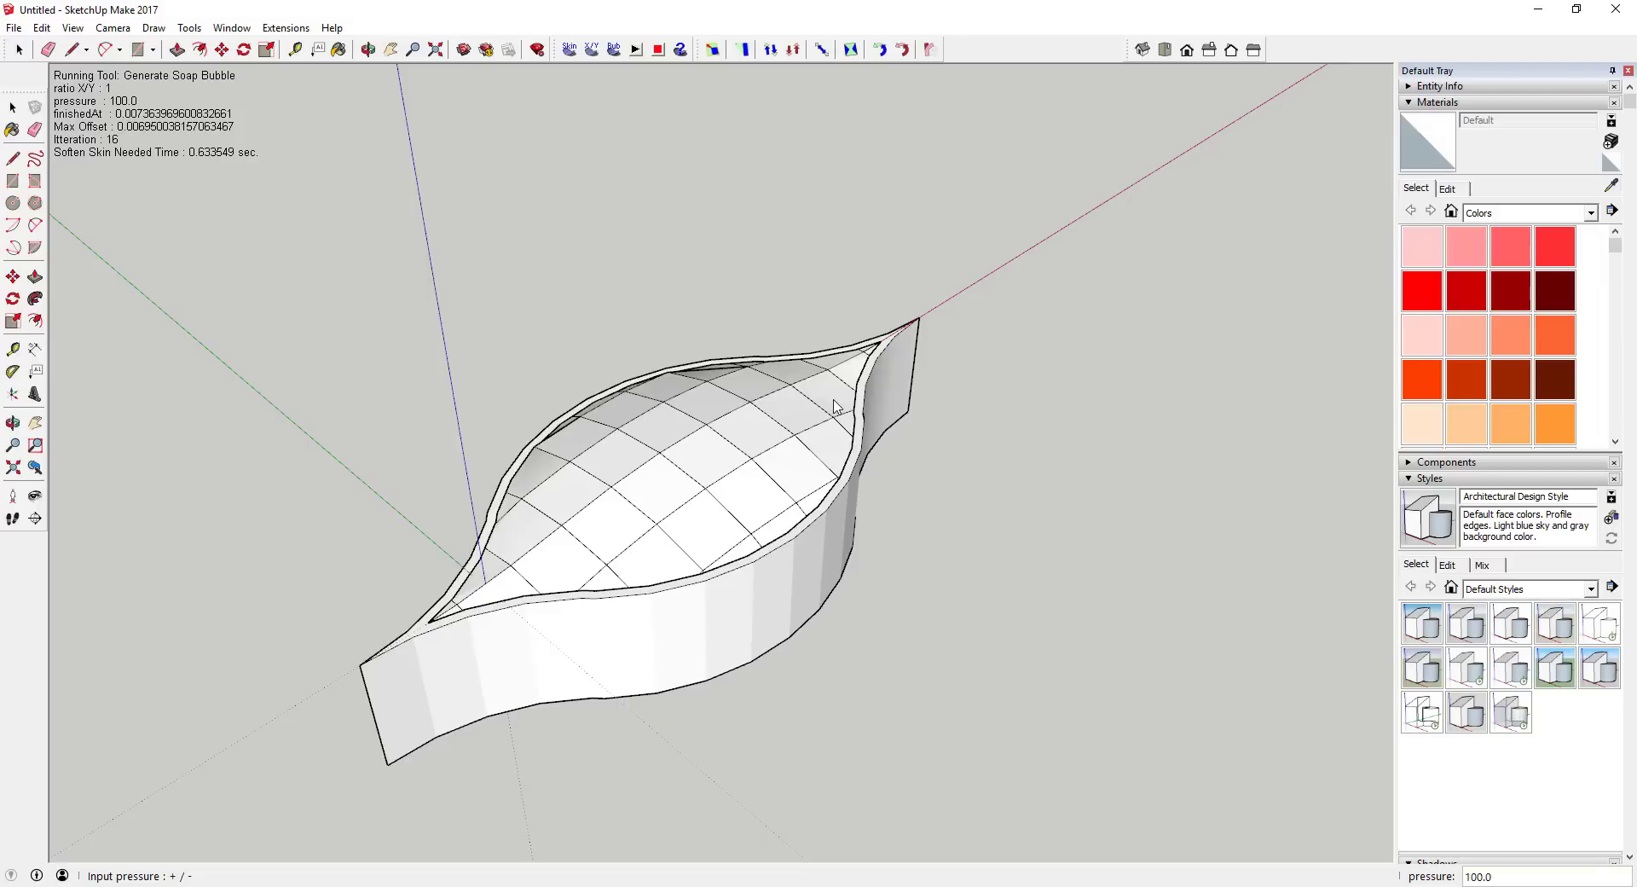
key(Return)
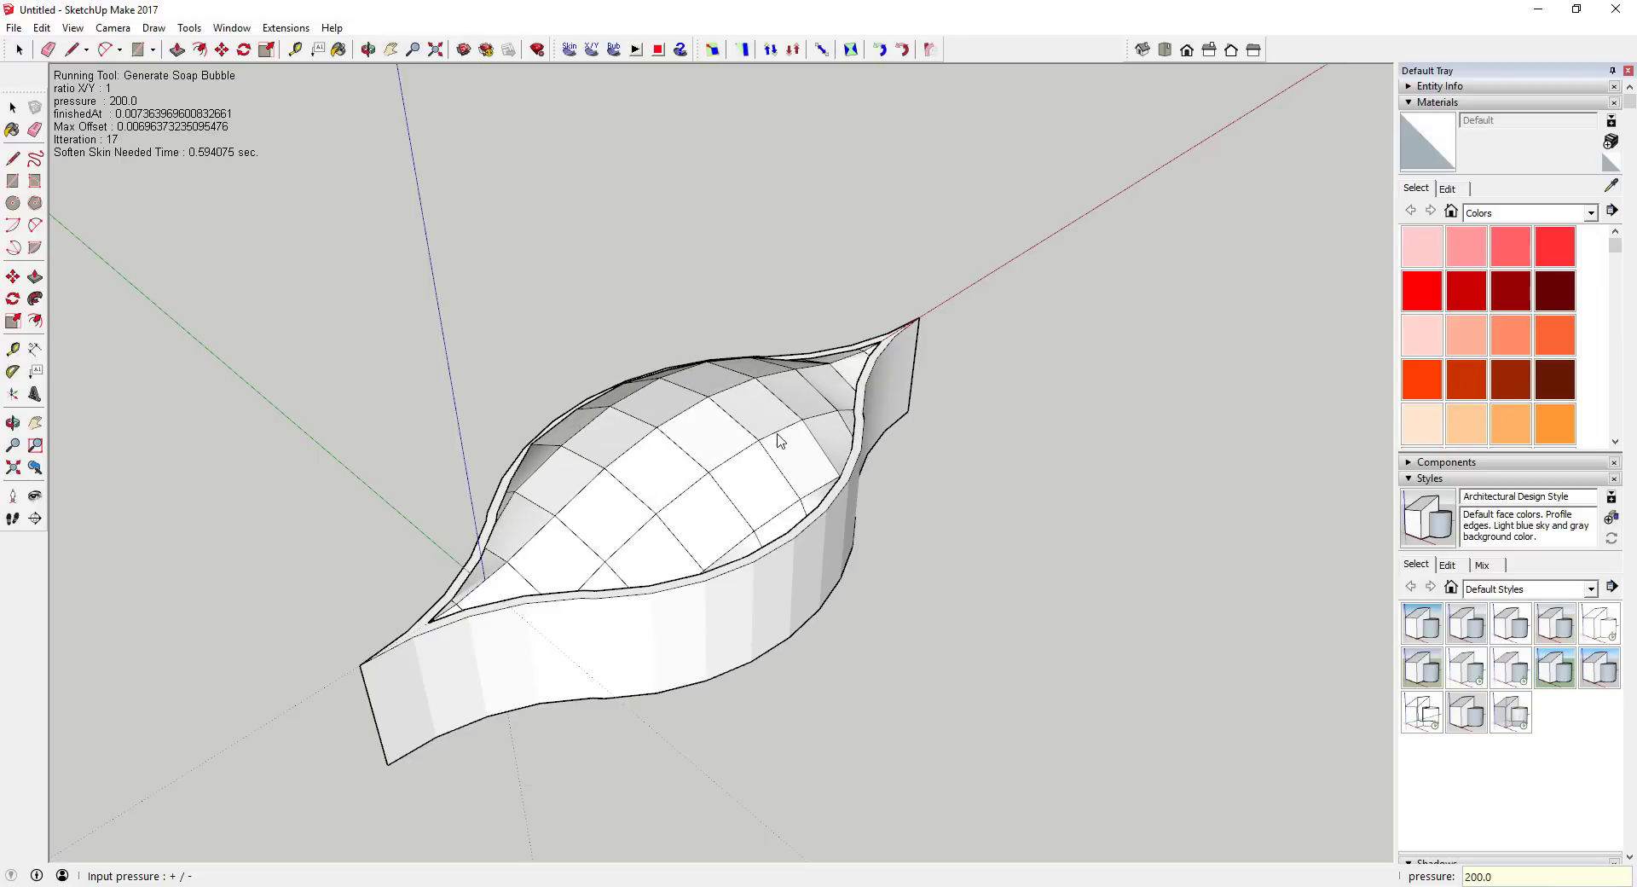
middle_drag(762, 458, 1428, 782)
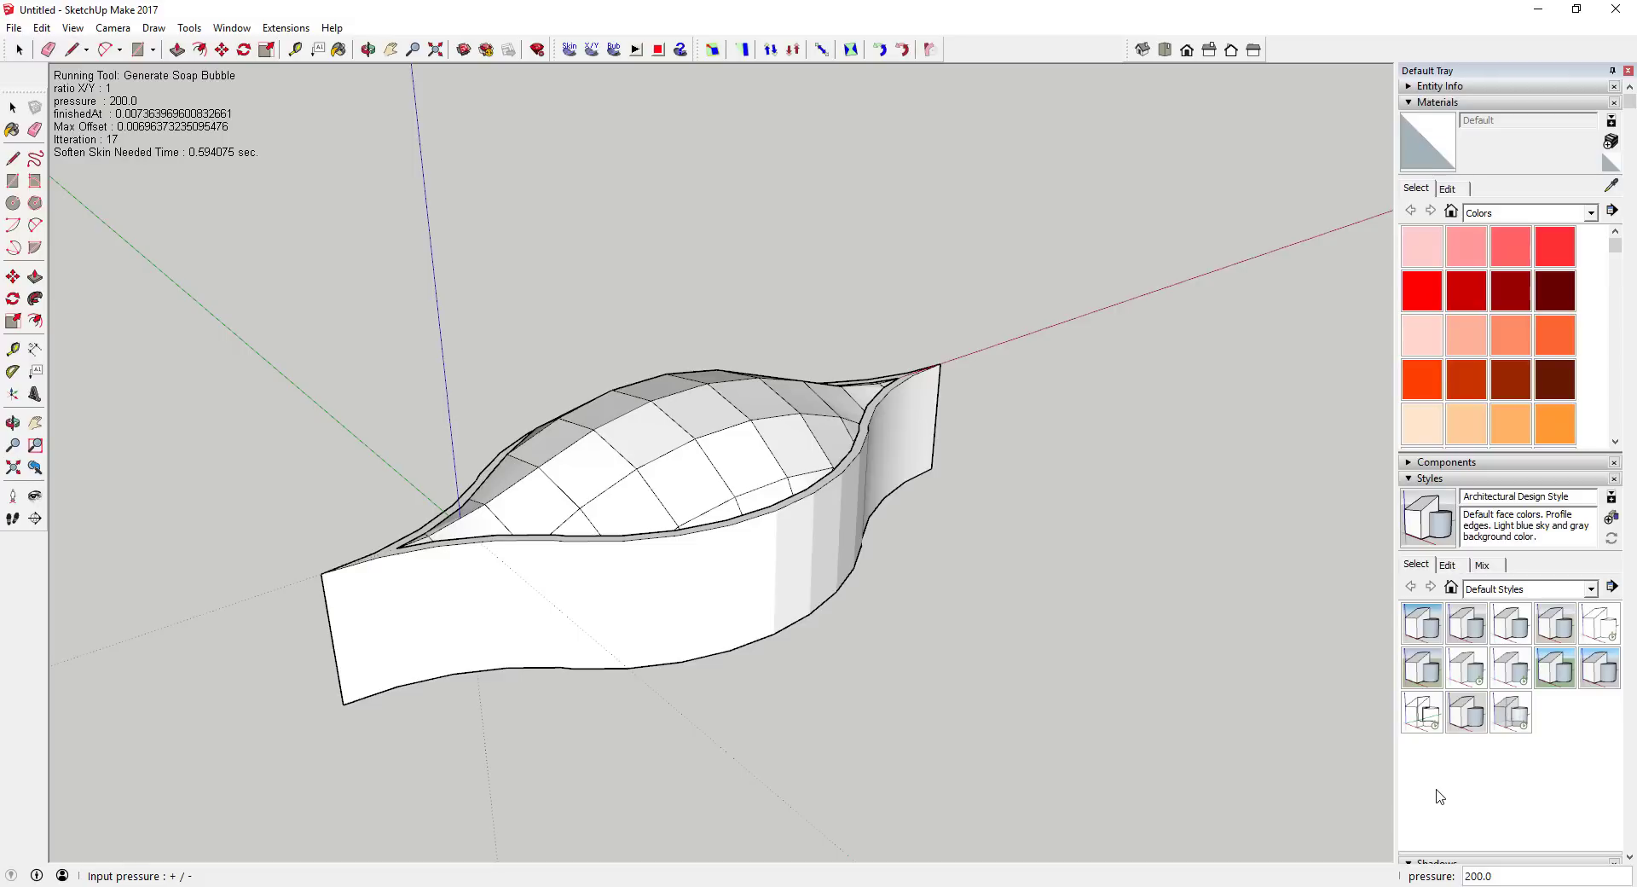
mouse_move(734, 401)
middle_down()
mouse_move(748, 365)
mouse_move(744, 445)
mouse_move(797, 351)
mouse_move(741, 427)
middle_up()
scroll(780, 444, up, 4)
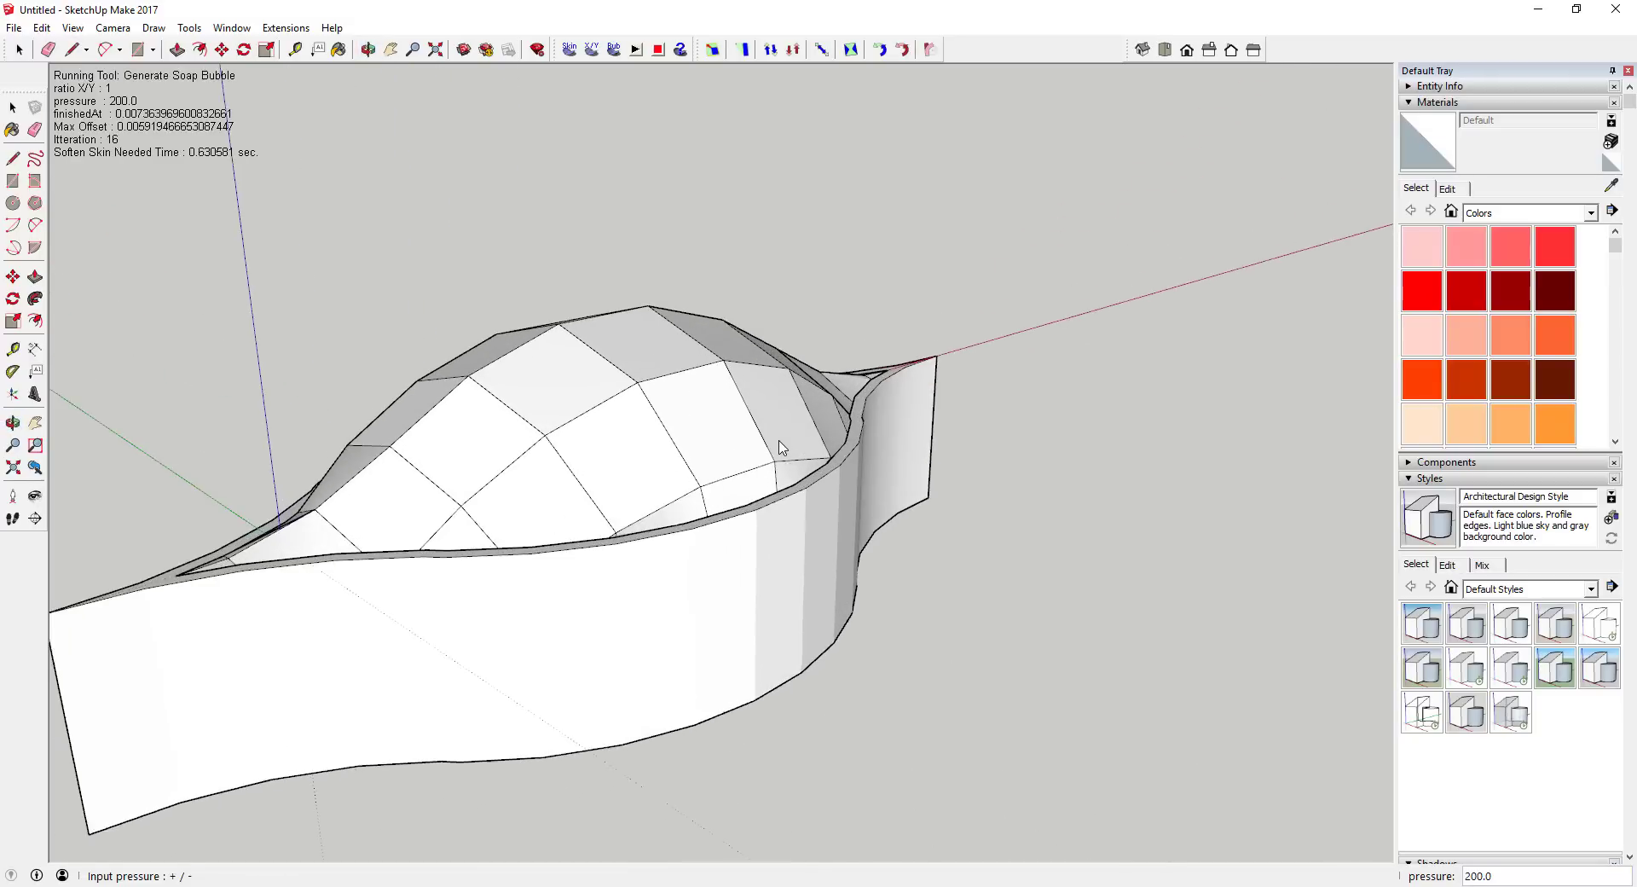
scroll(779, 446, up, 2)
scroll(563, 405, down, 4)
middle_drag(535, 417, 773, 451)
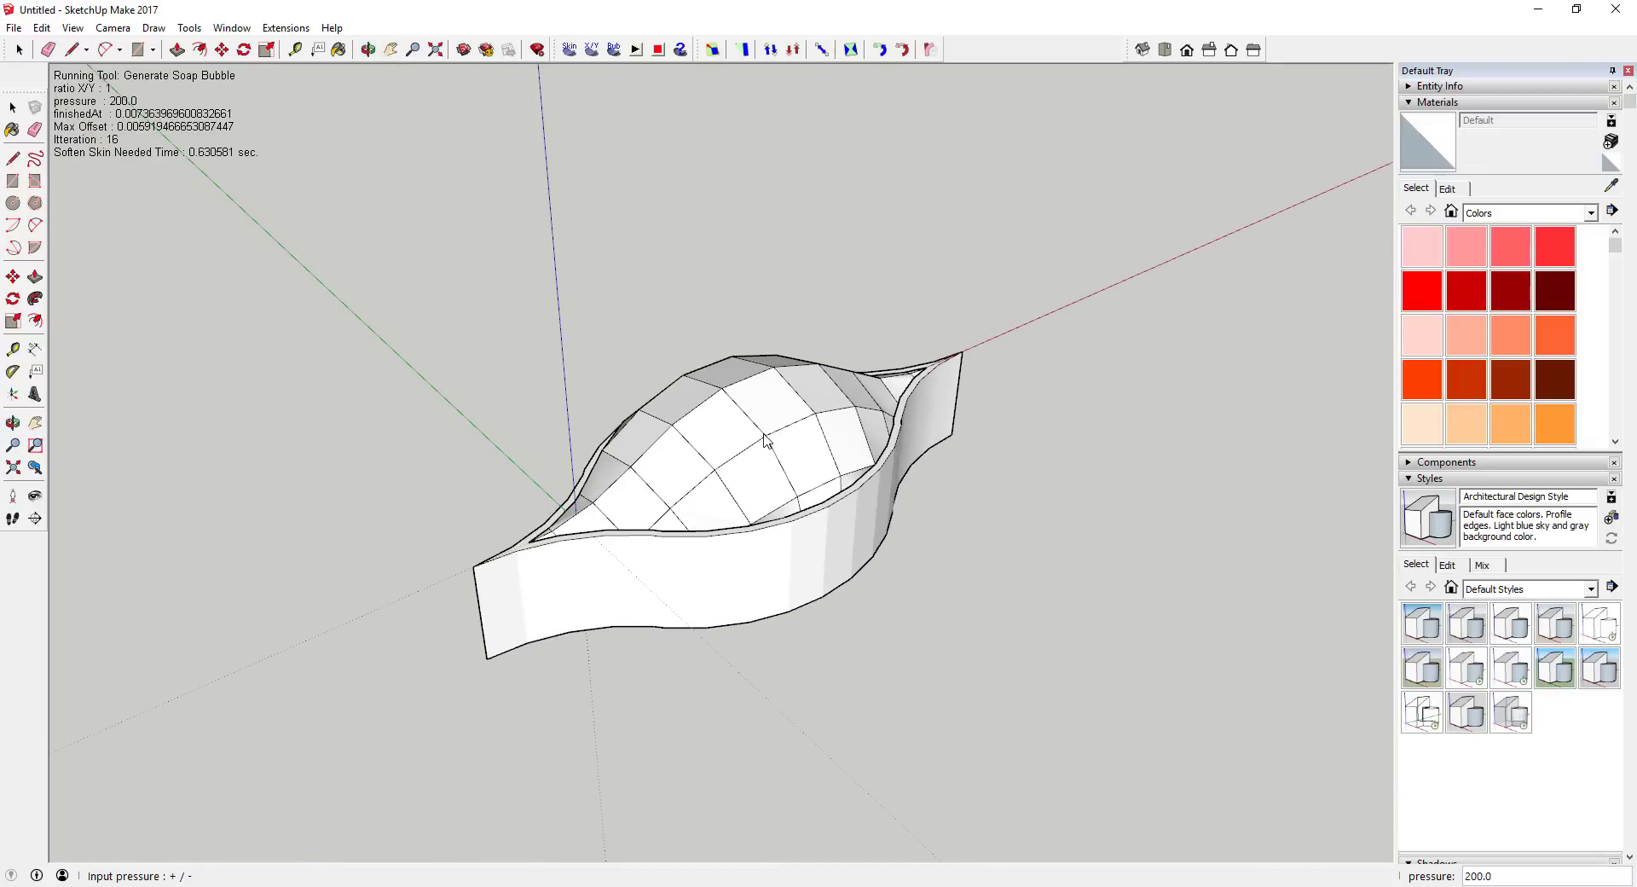
key(space)
Step: Make the connected leaf-shaped wall geometry into a component with the definition name Base
click(765, 442)
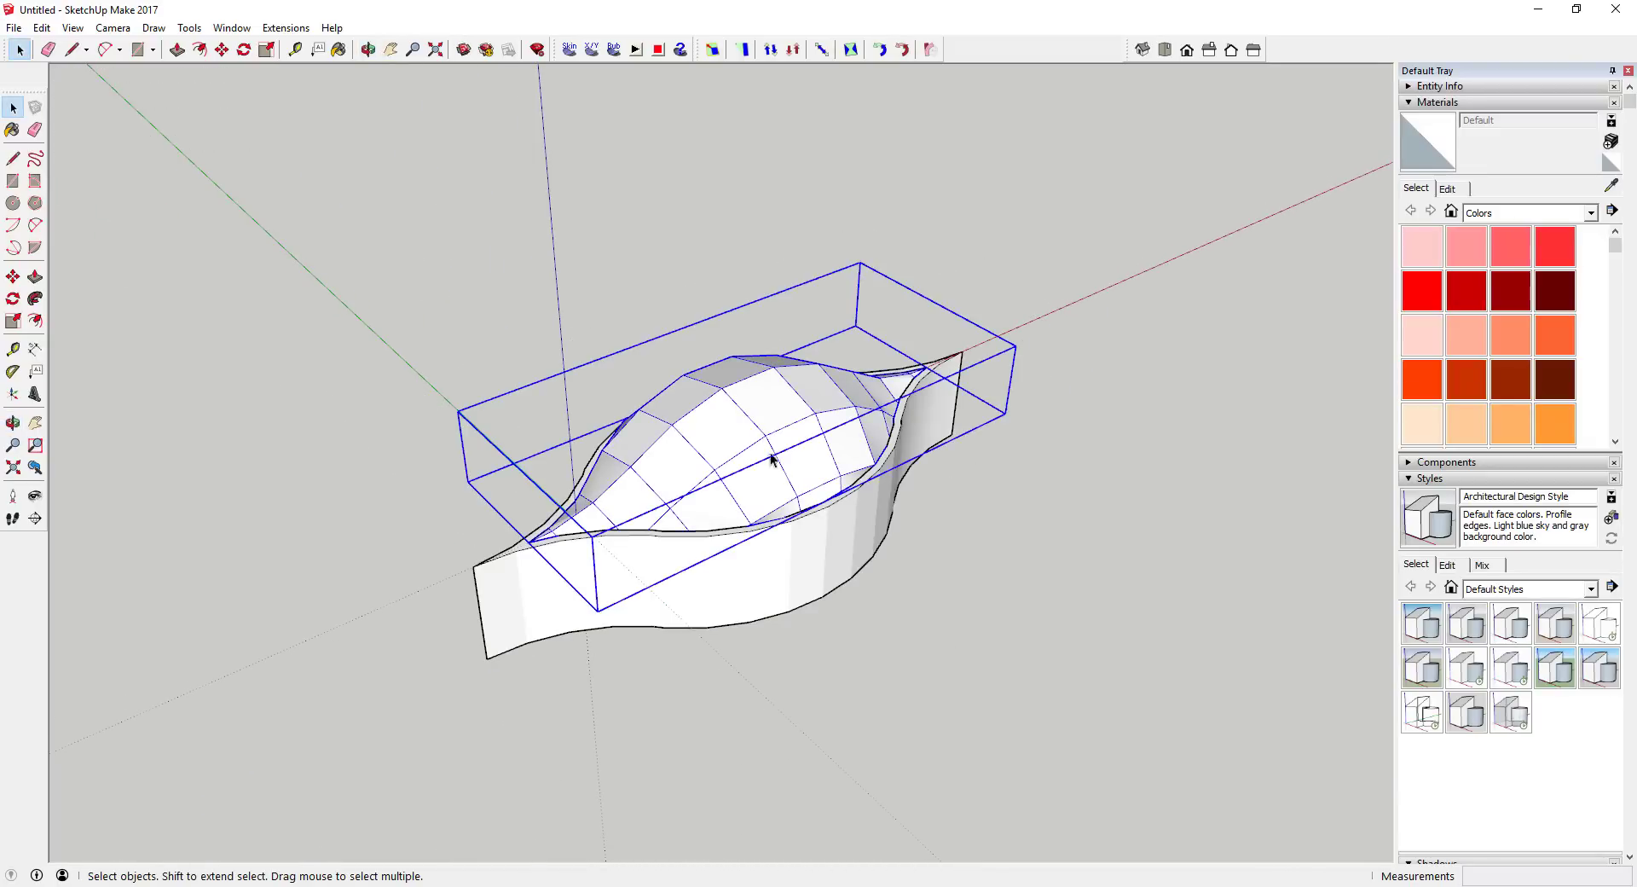
scroll(772, 461, down, 3)
middle_drag(772, 460, 1024, 548)
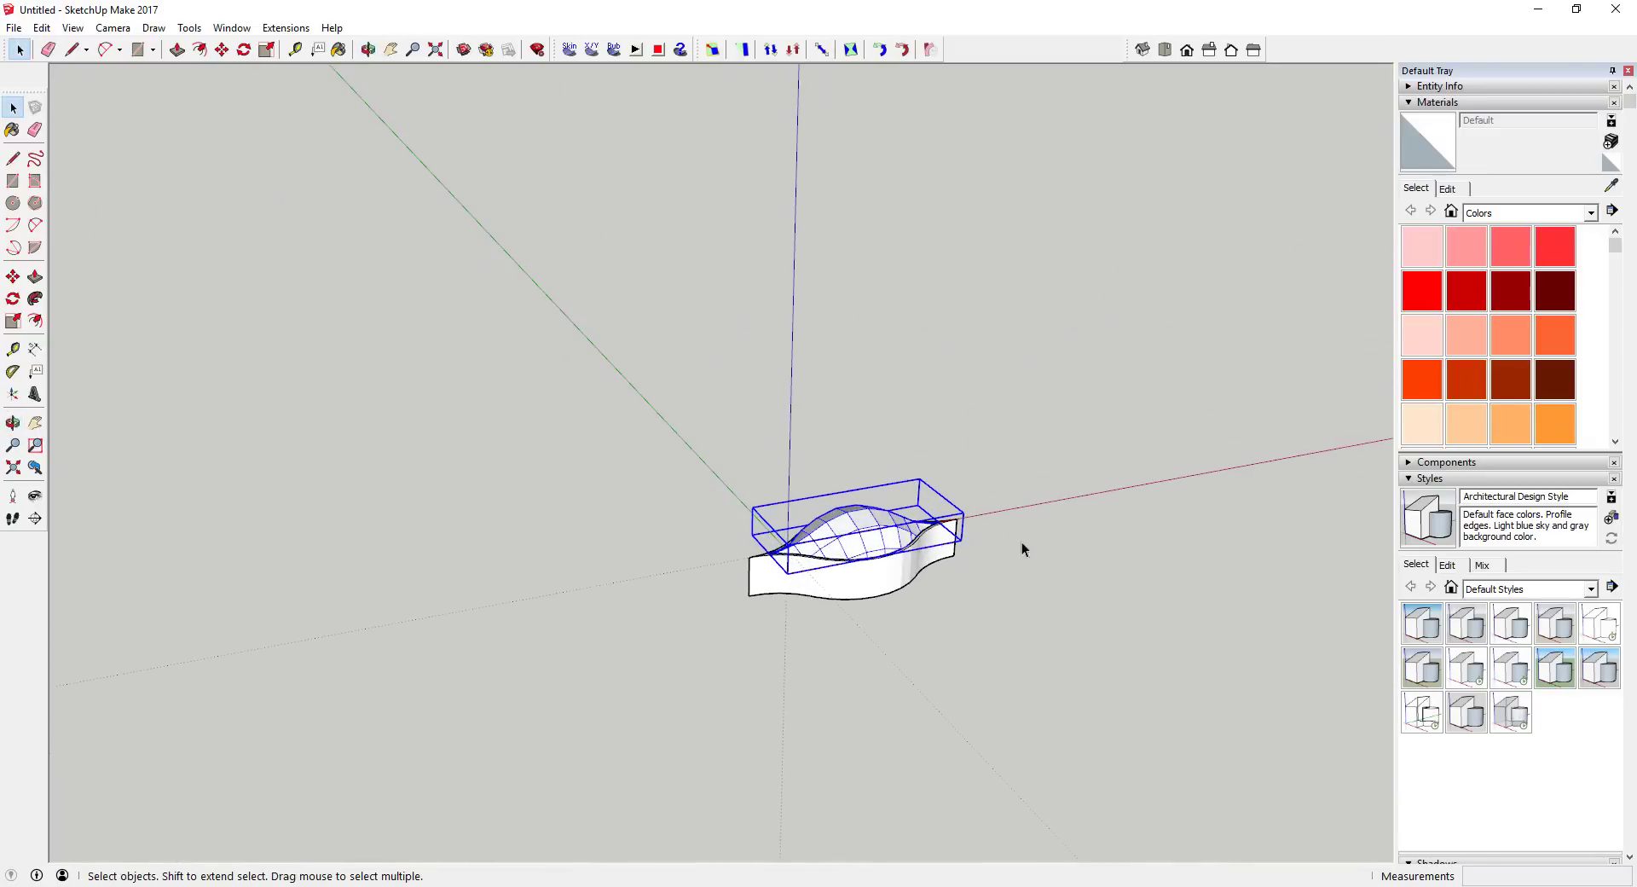
click(849, 562)
scroll(850, 558, up, 2)
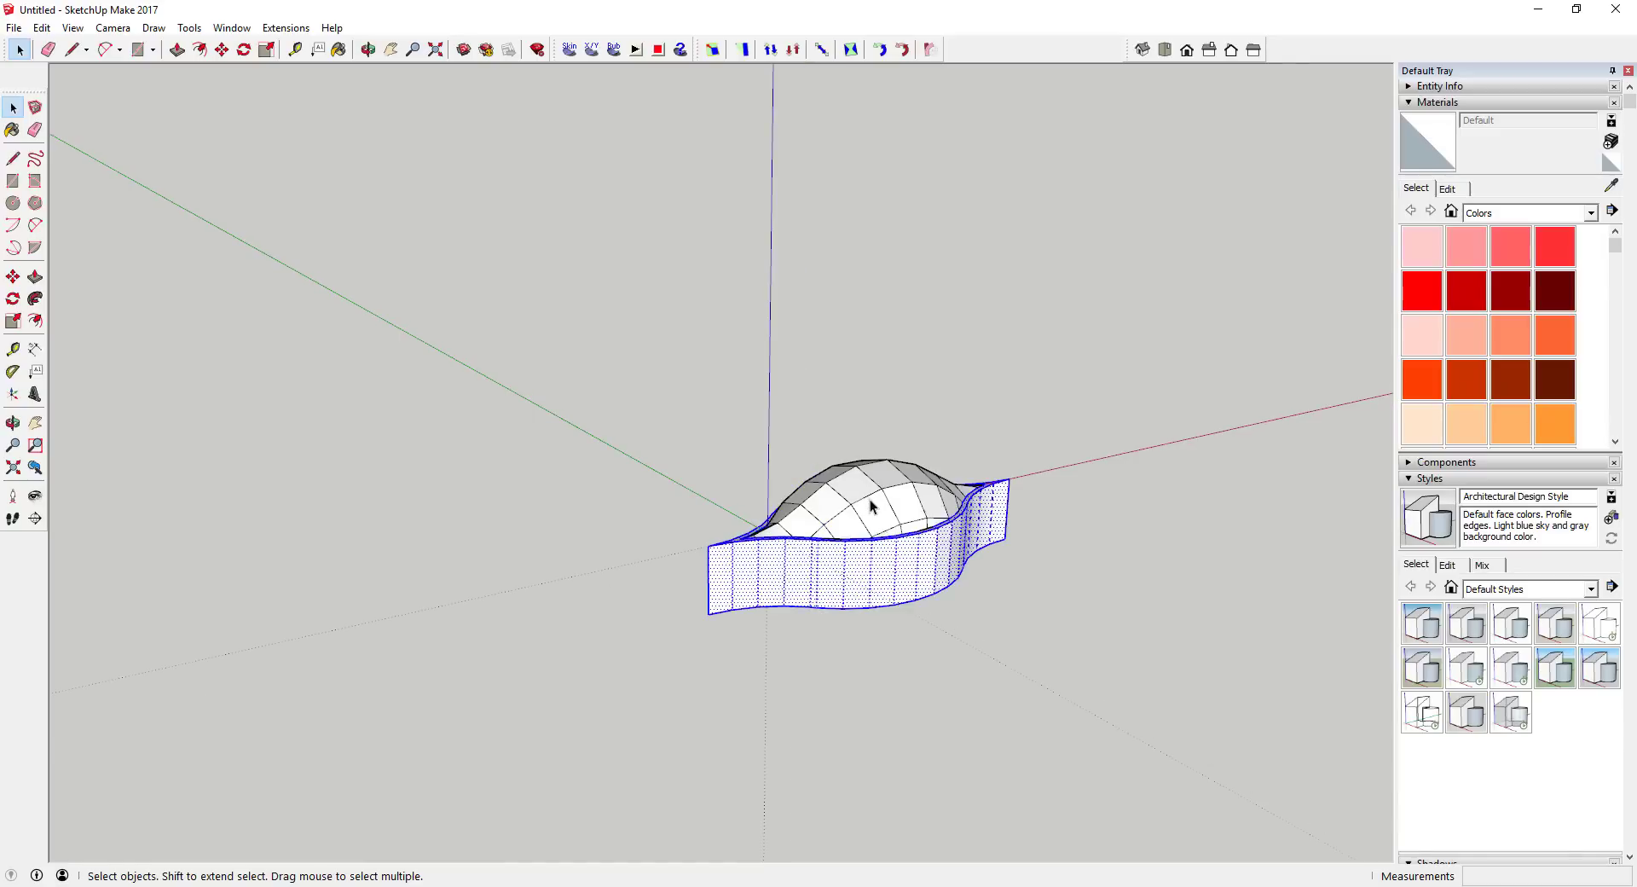
right_click(882, 569)
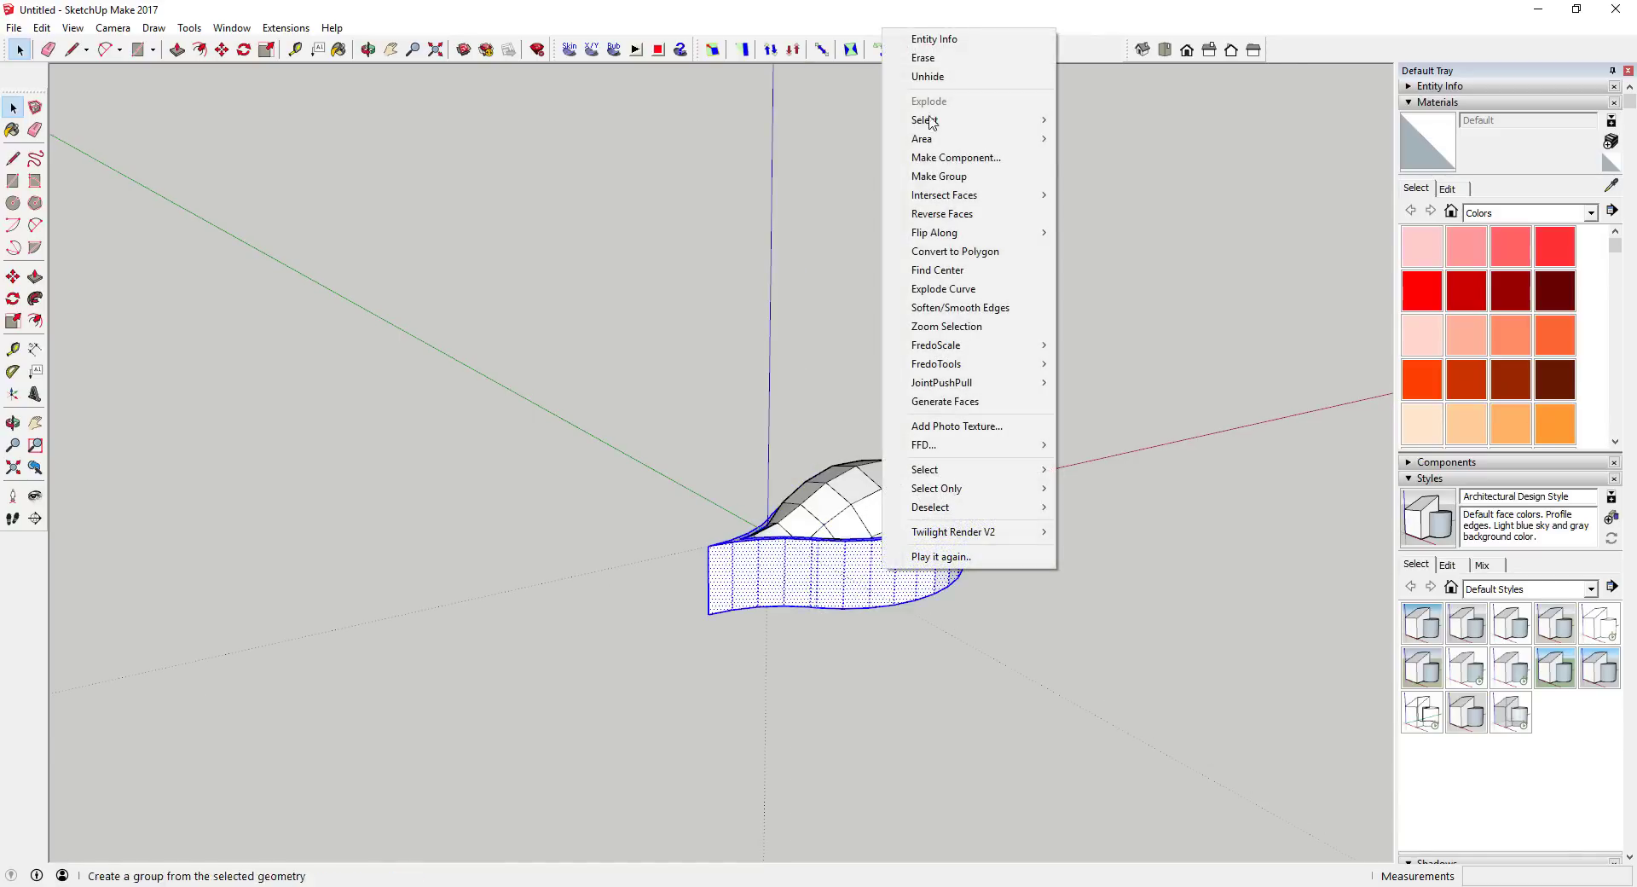
click(985, 159)
text(Base)
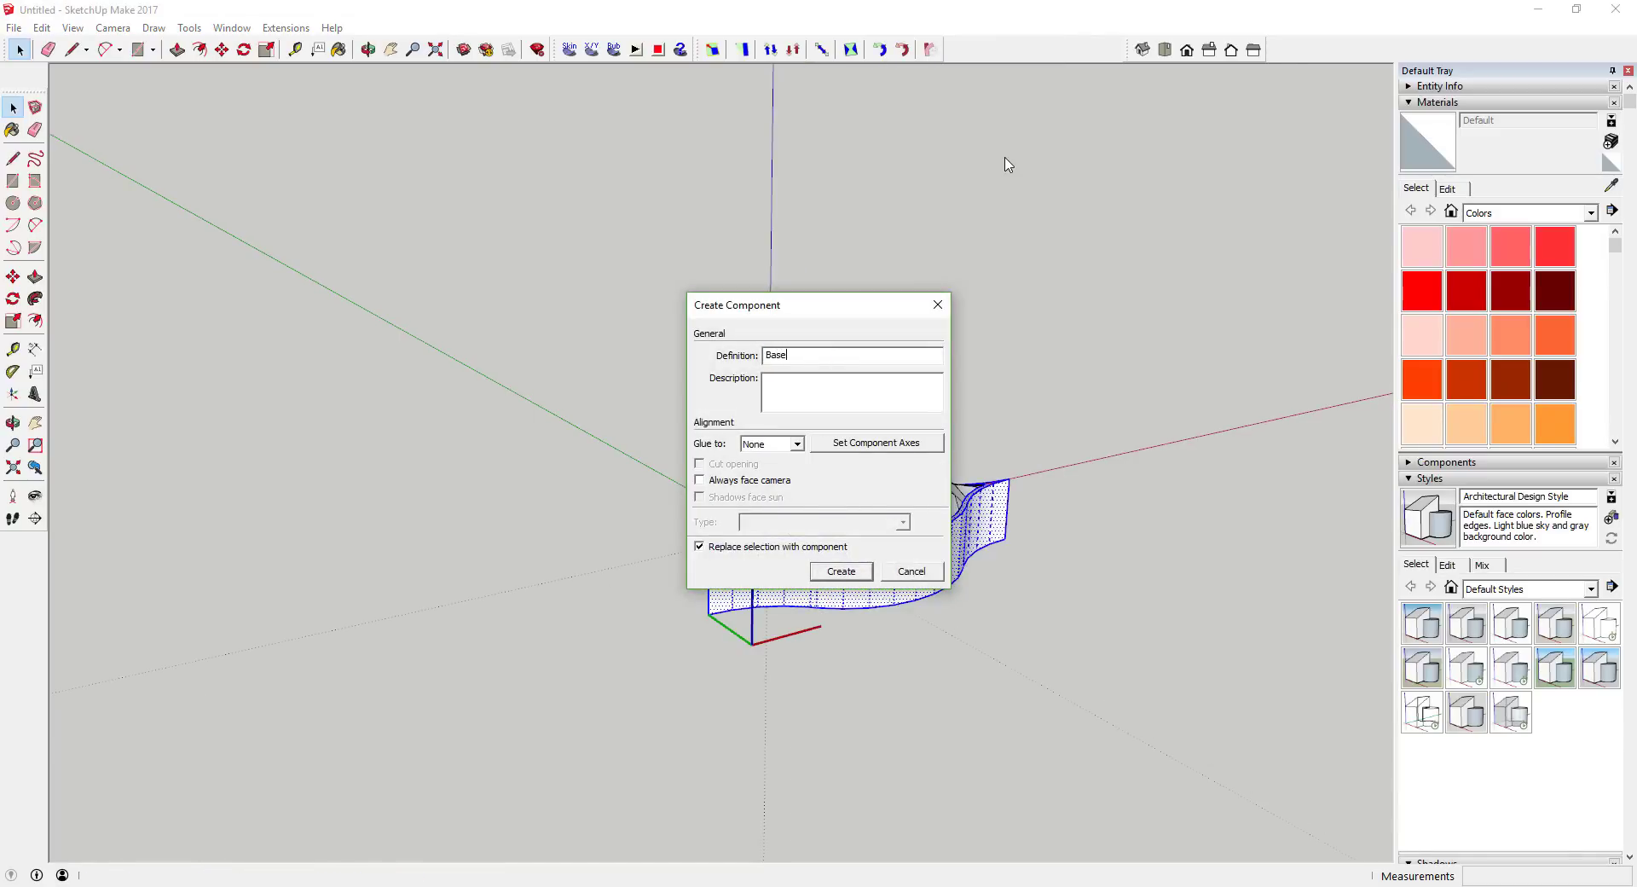
key(Return)
Step: Make the inflated skin group into a component with the definition name Top
scroll(882, 494, up, 5)
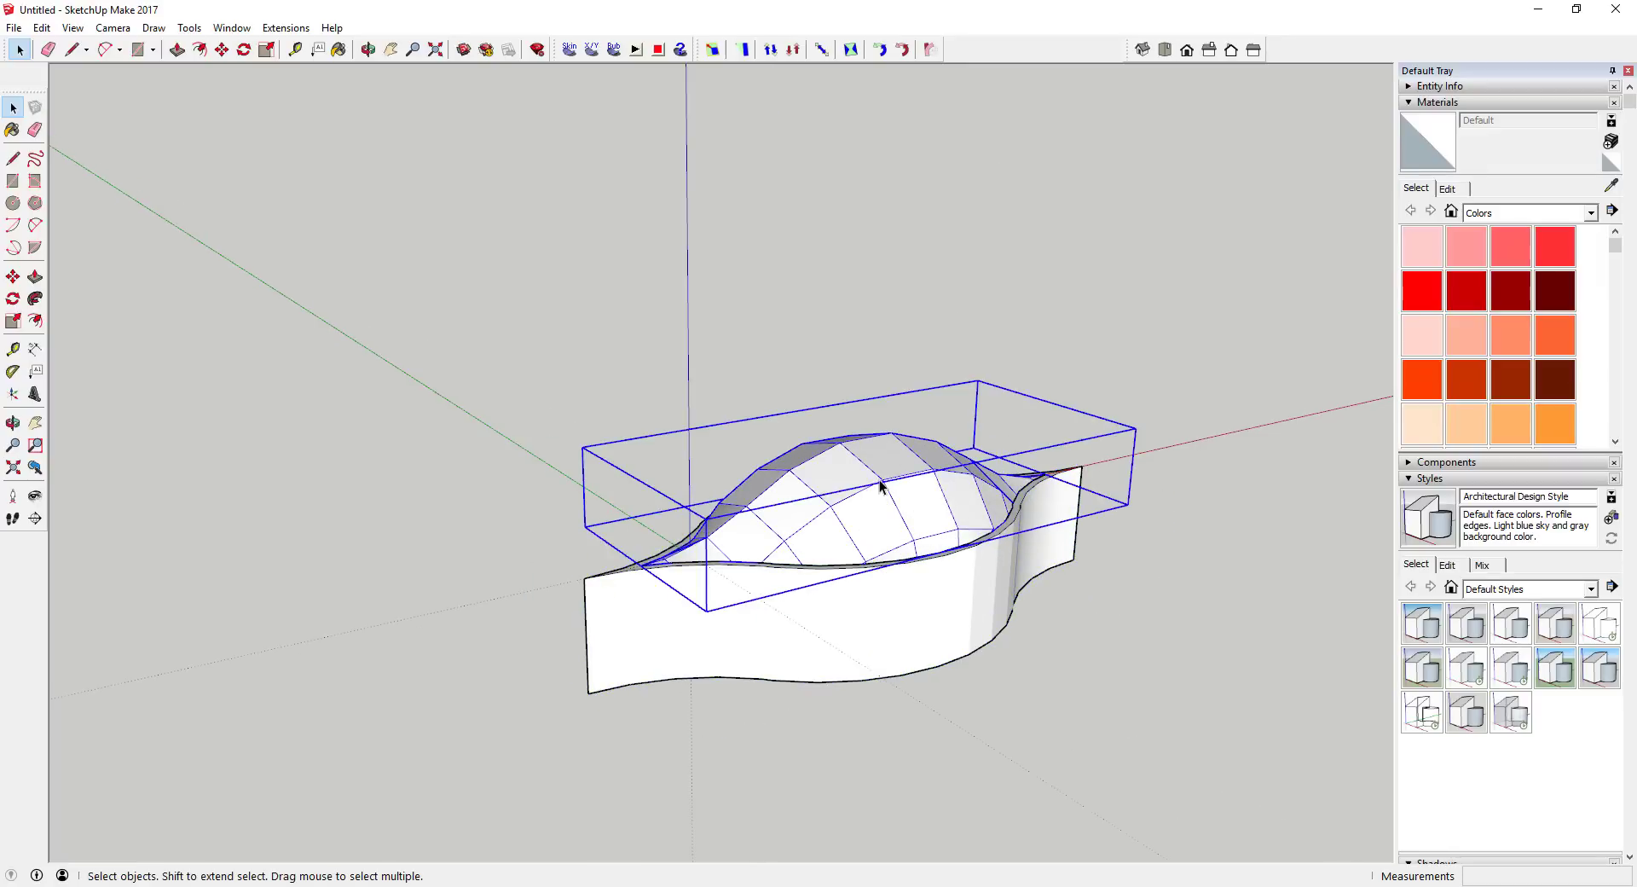
right_click(882, 486)
click(952, 138)
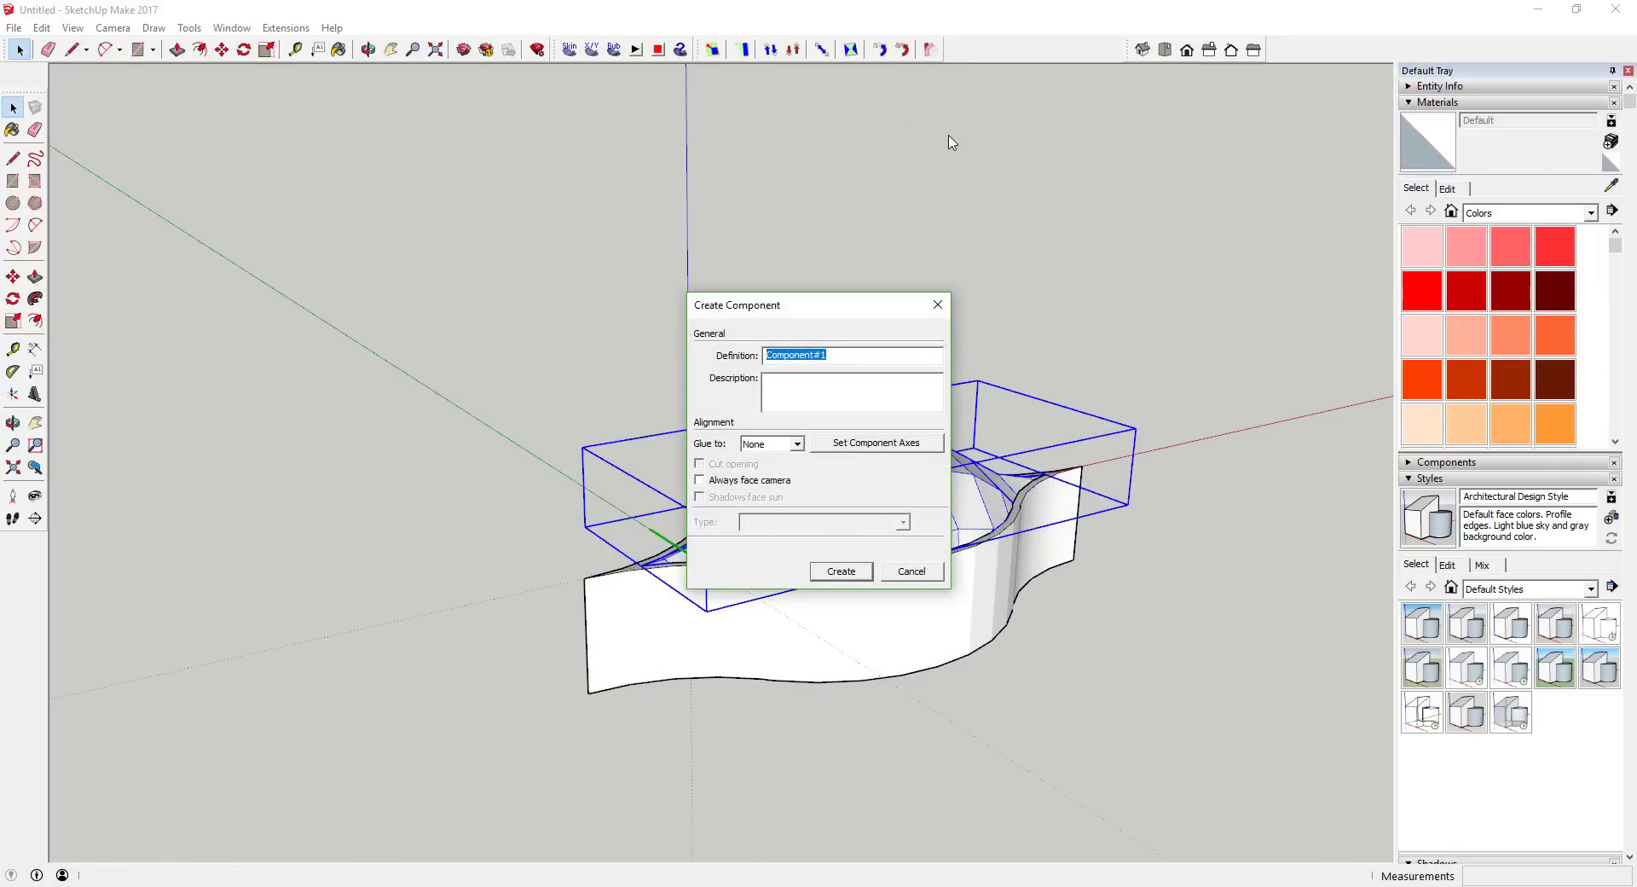
text(Top)
key(Return)
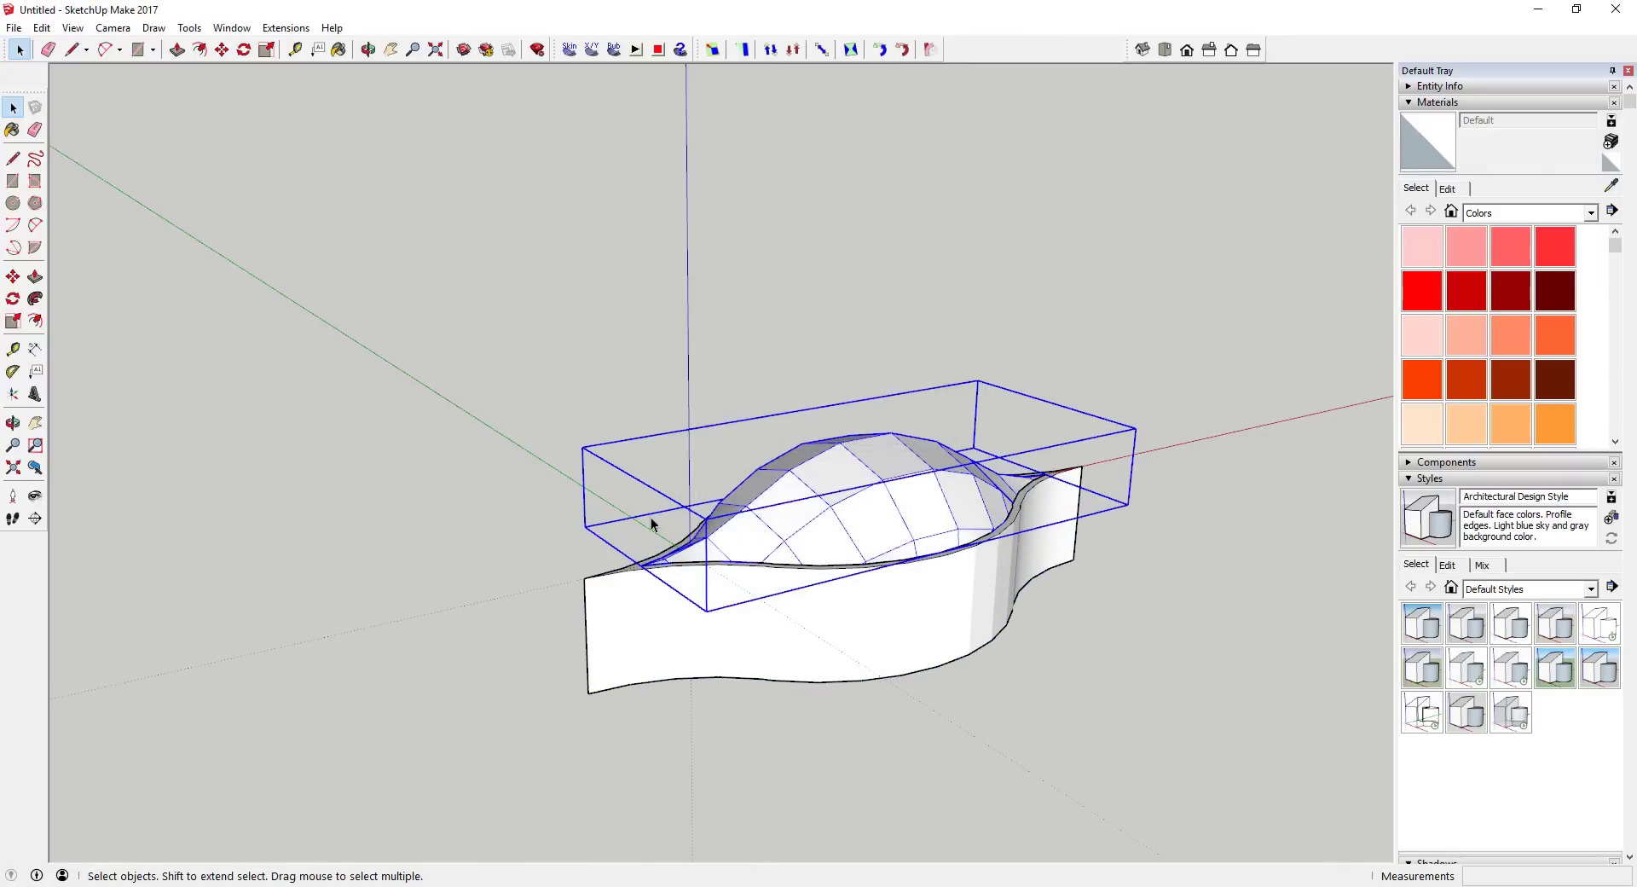
Step: Copy the Base and Top components together along the red axis, joining the copy to the original's tip
middle_drag(651, 523, 538, 463)
drag(504, 422, 1143, 644)
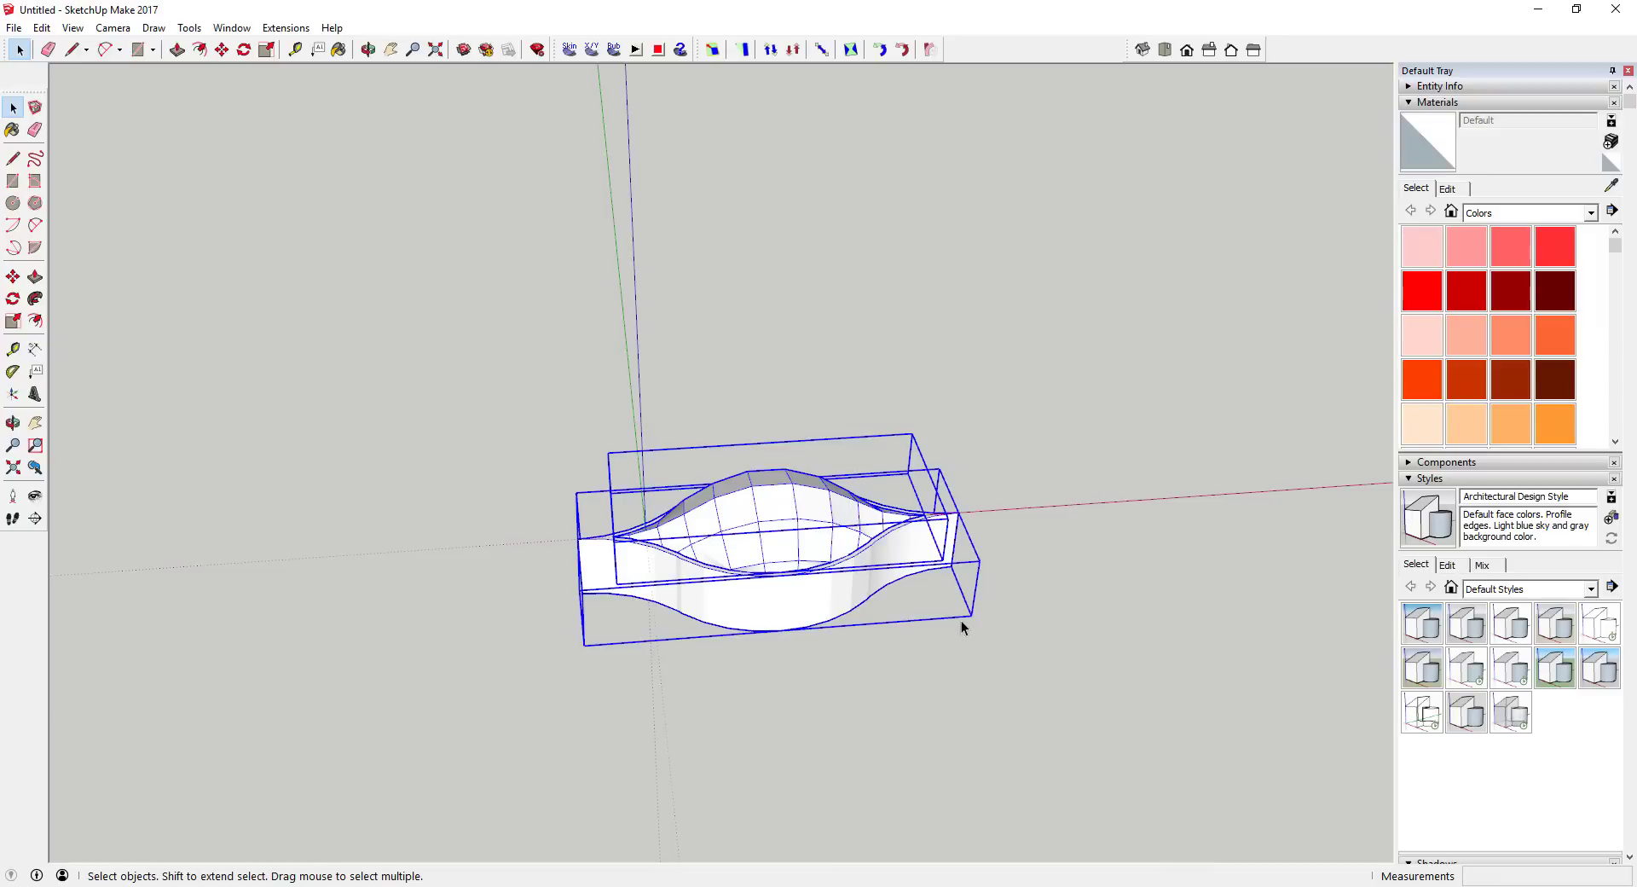
key(m)
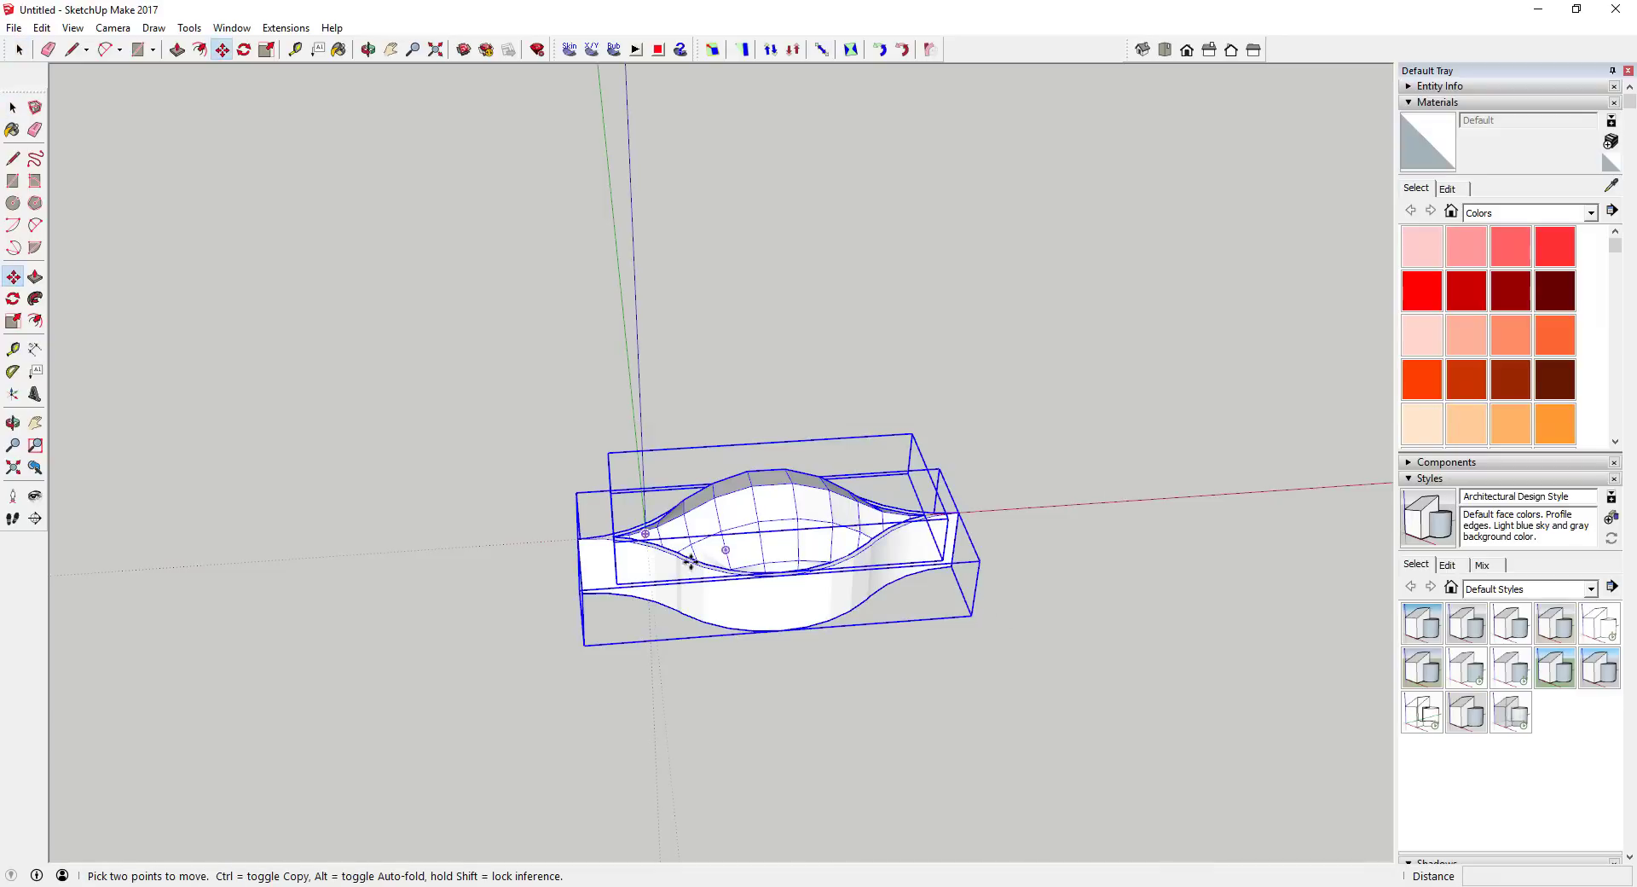
click(577, 538)
key(ctrl)
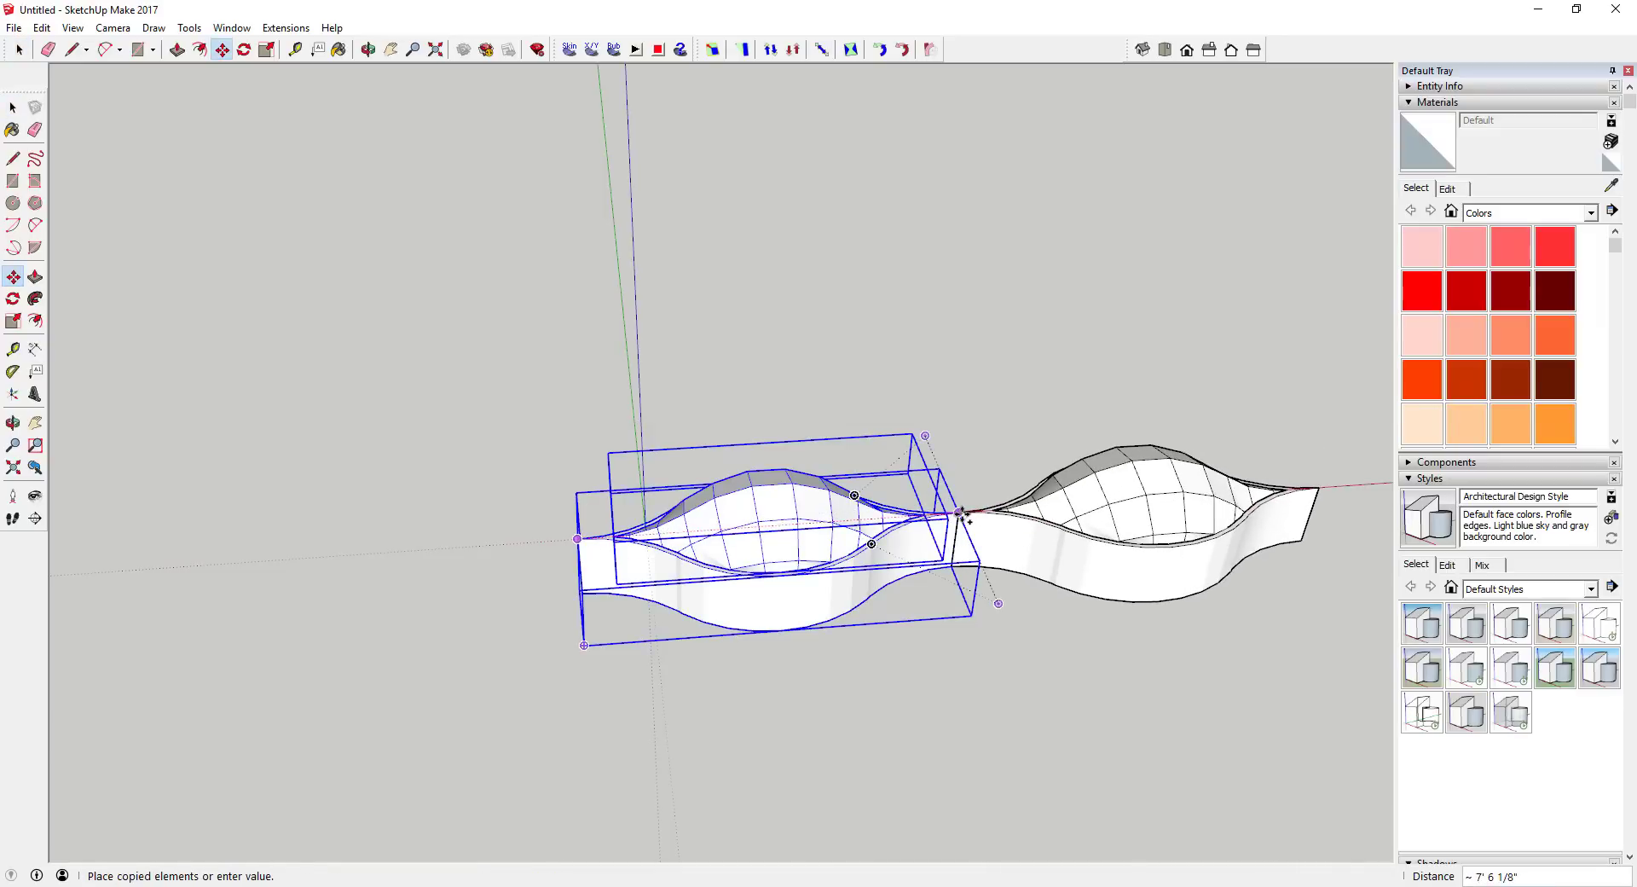
click(959, 513)
Step: Multiply the copy with x5 to form a continuous row of domed units
scroll(956, 515, down, 3)
scroll(943, 519, up, 2)
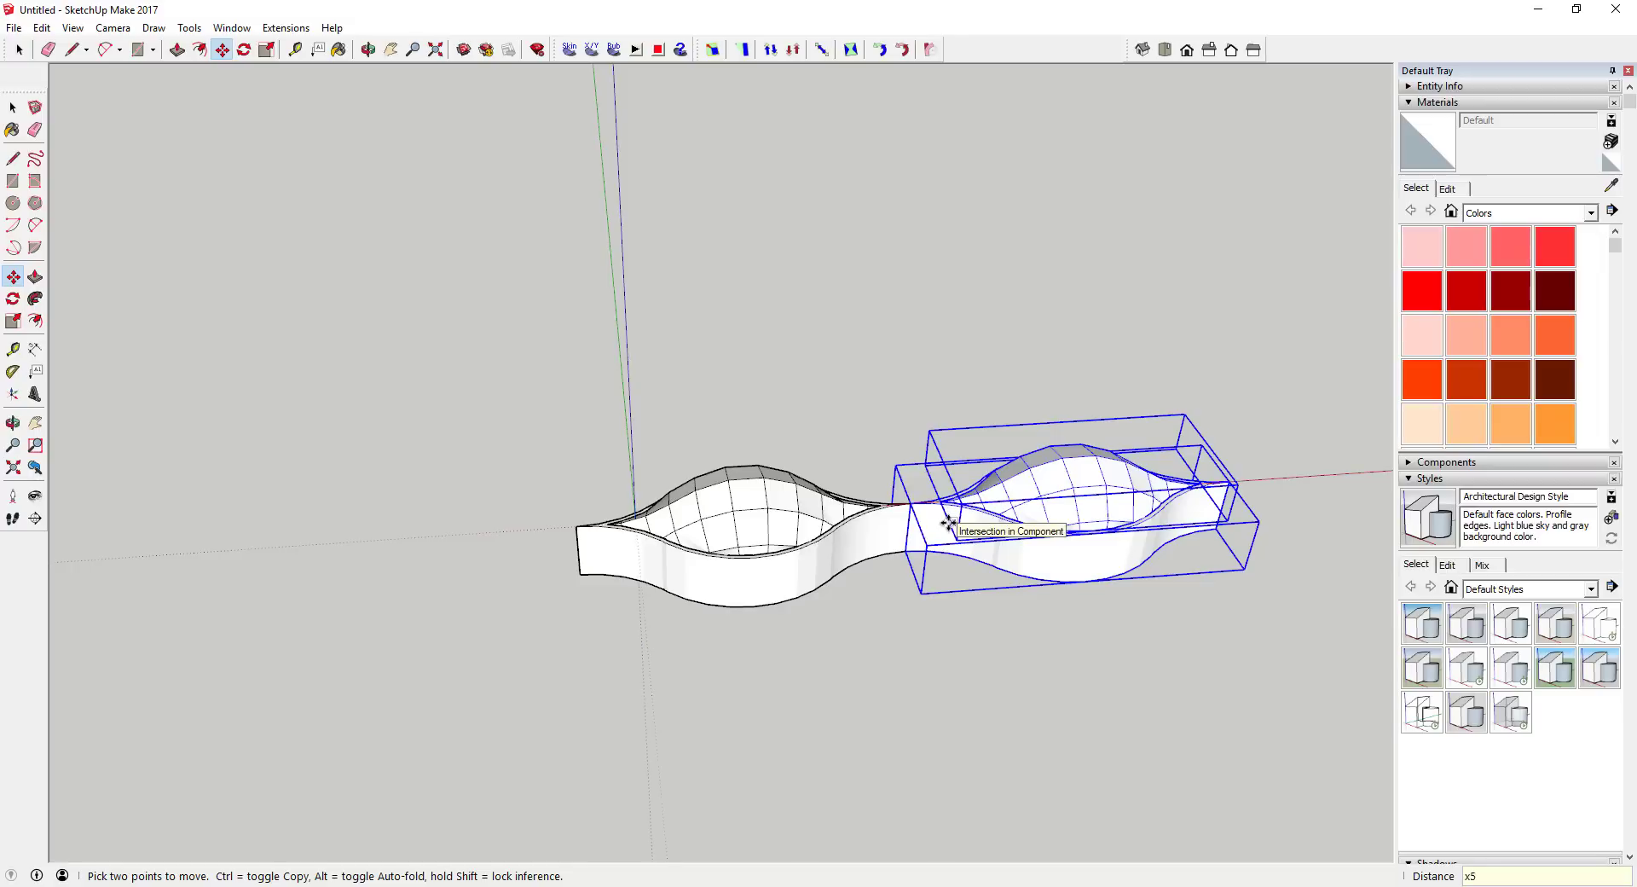
key(Return)
scroll(815, 530, down, 4)
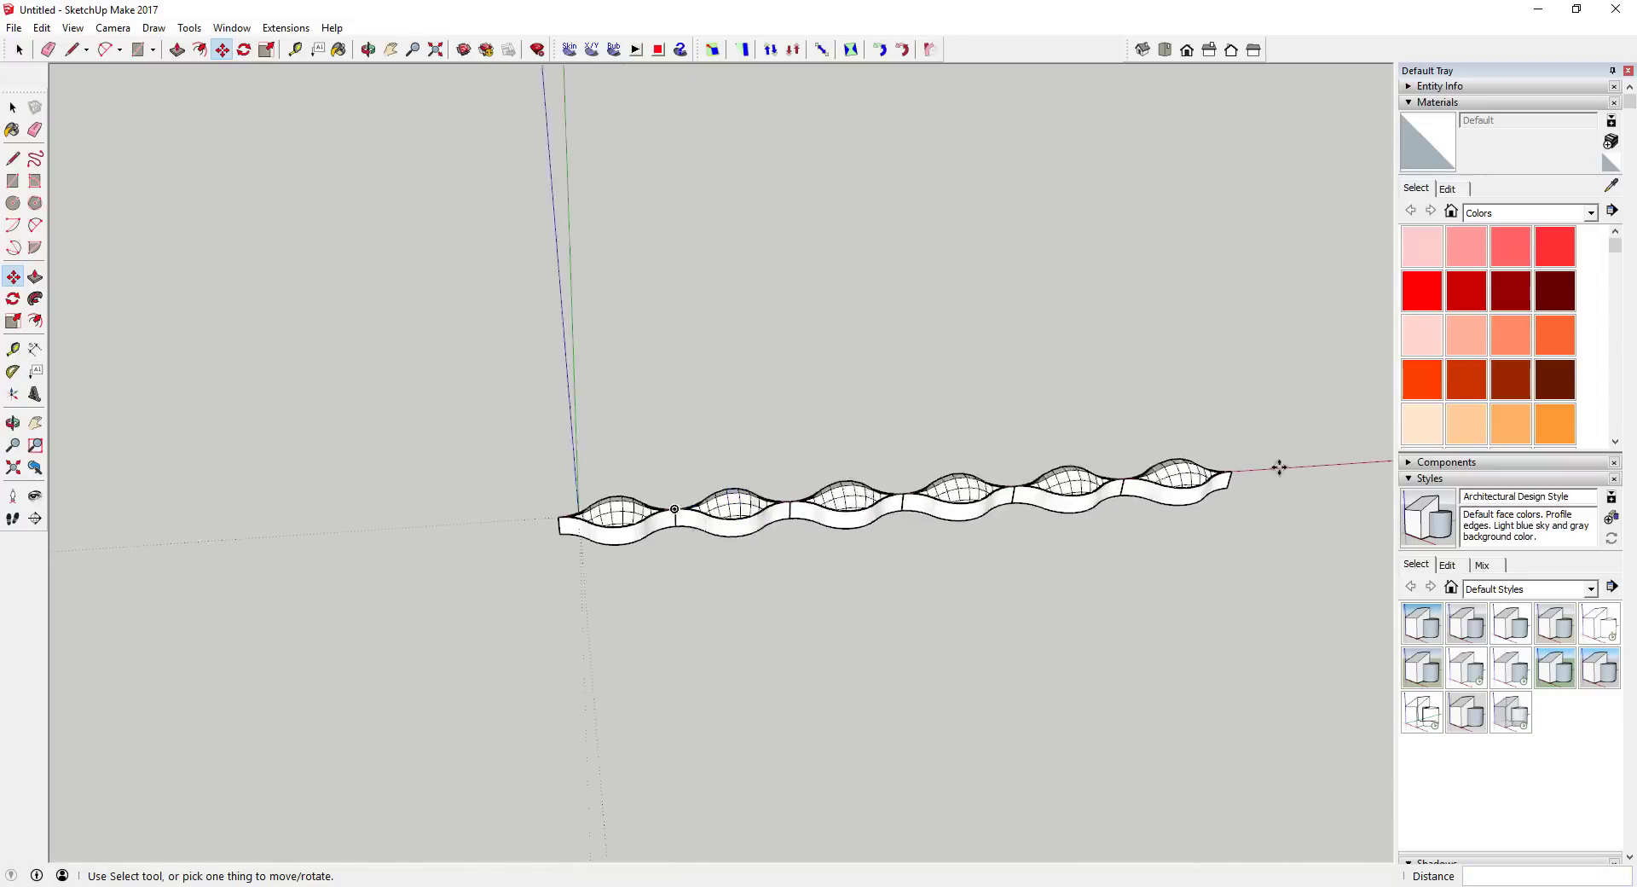
scroll(1279, 467, up, 1)
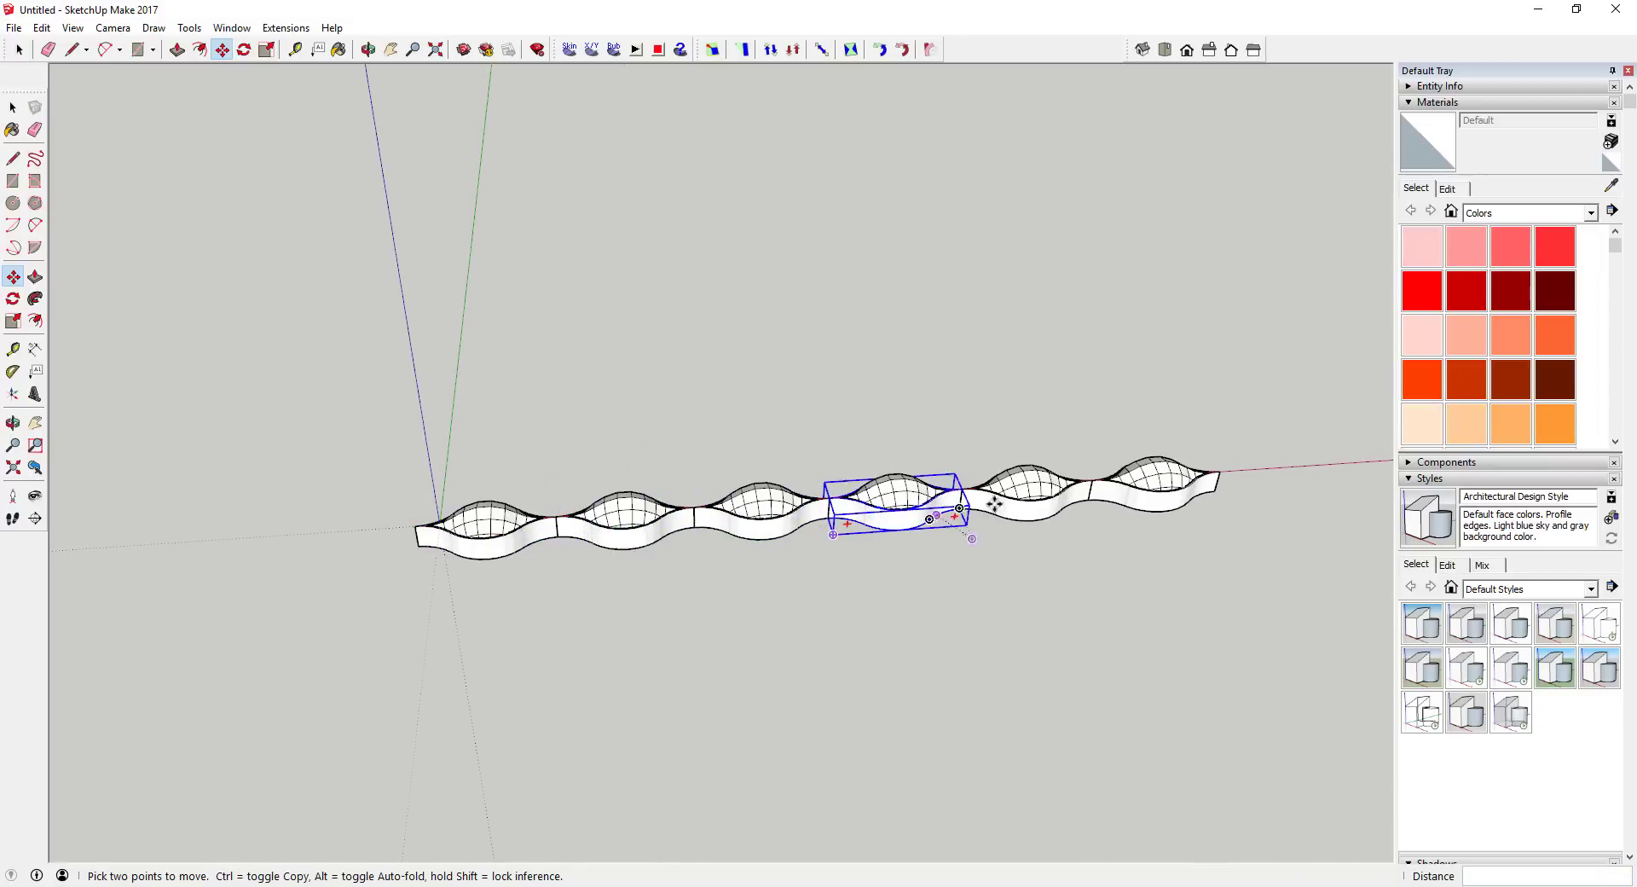
key(space)
Step: Copy the entire row behind the original, snapping the front bulge of a unit to the joint between two units so the rows interlock
click(1134, 492)
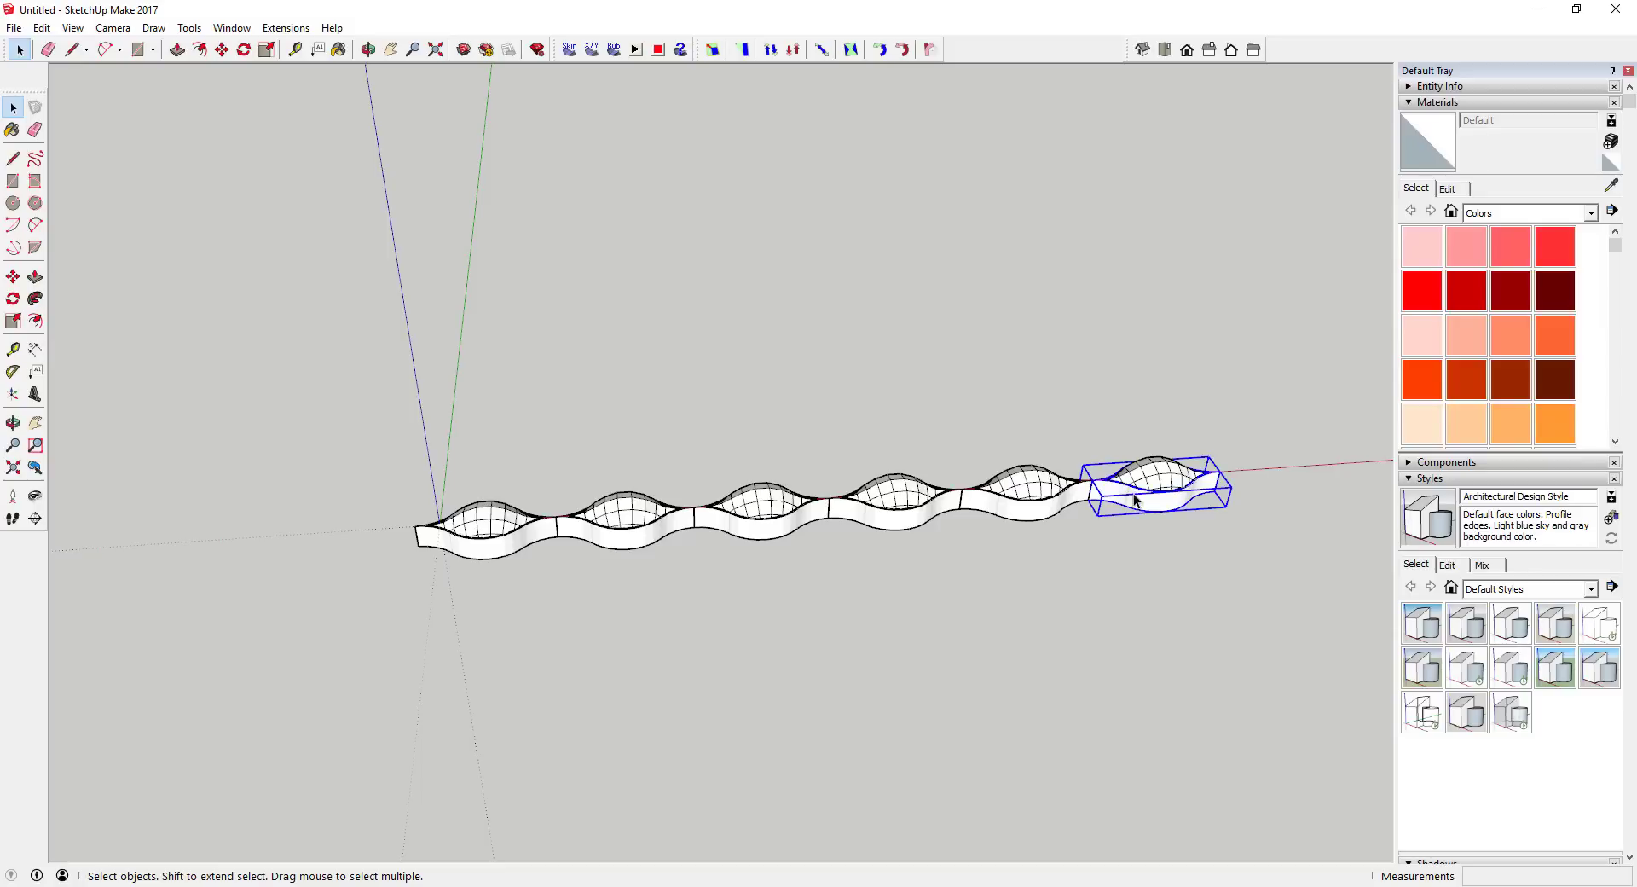
shift+click(1028, 495)
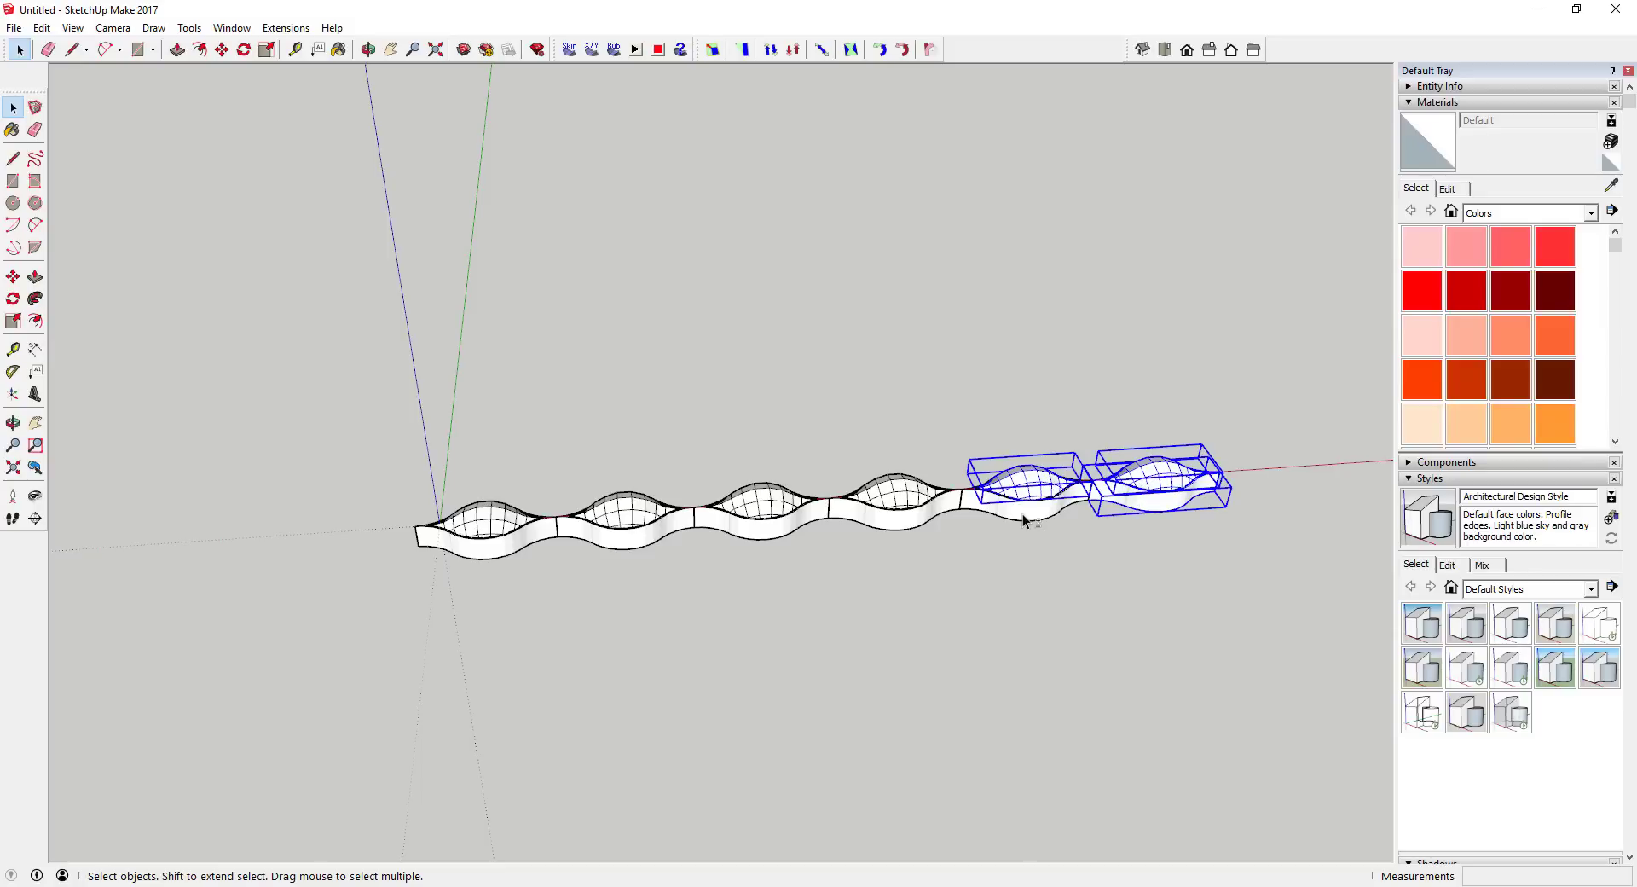
drag(319, 412, 1336, 609)
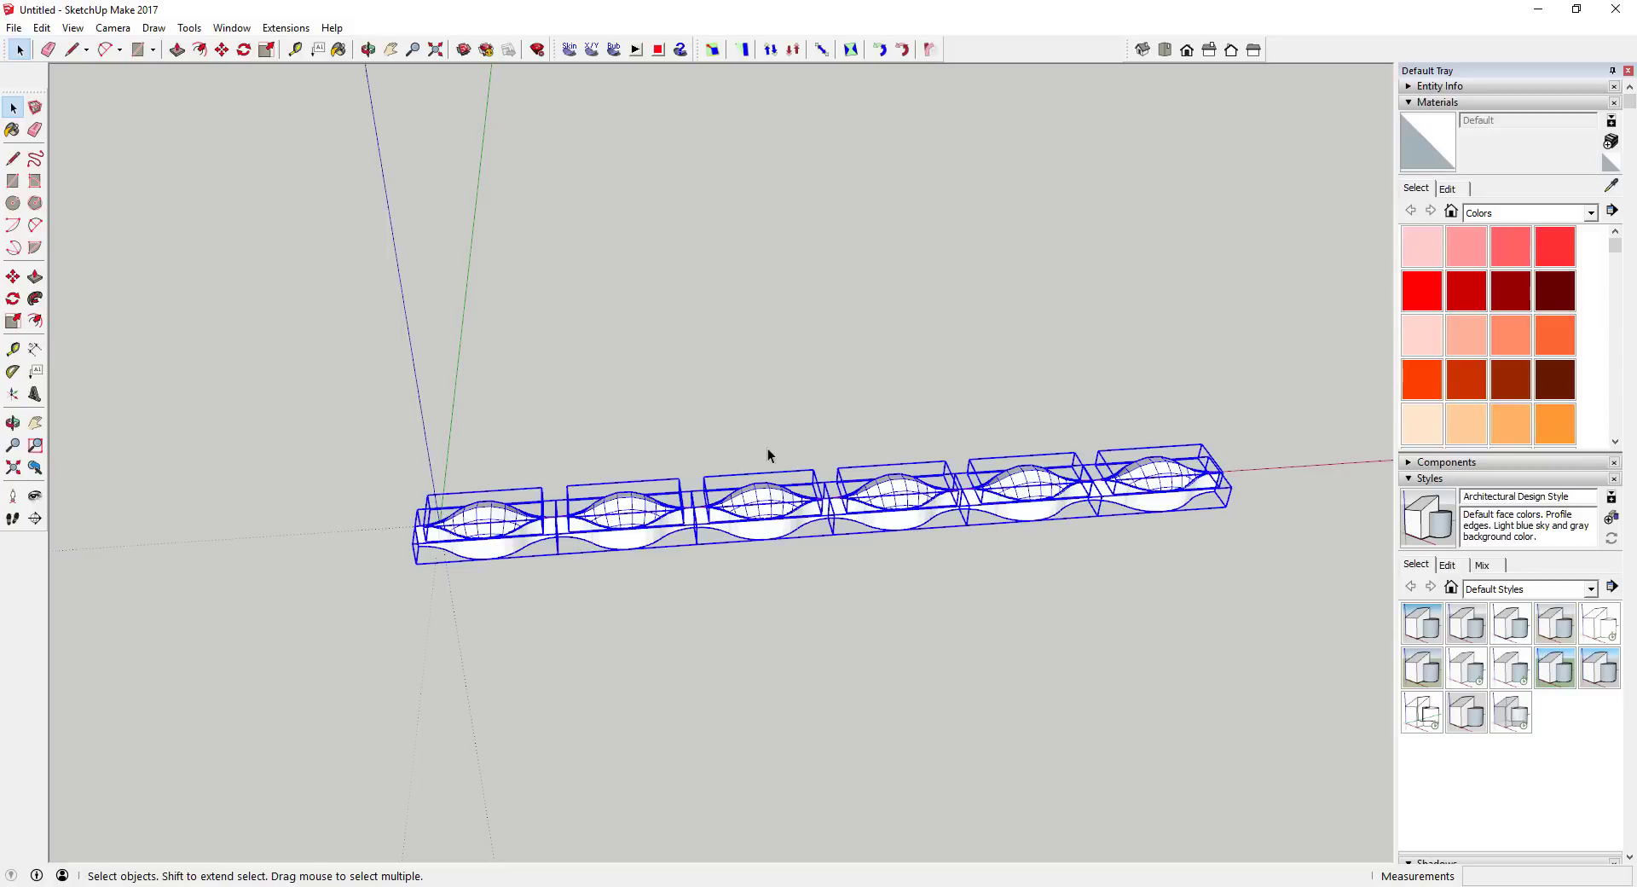
middle_drag(767, 457, 591, 529)
scroll(591, 529, up, 3)
scroll(623, 536, up, 2)
key(m)
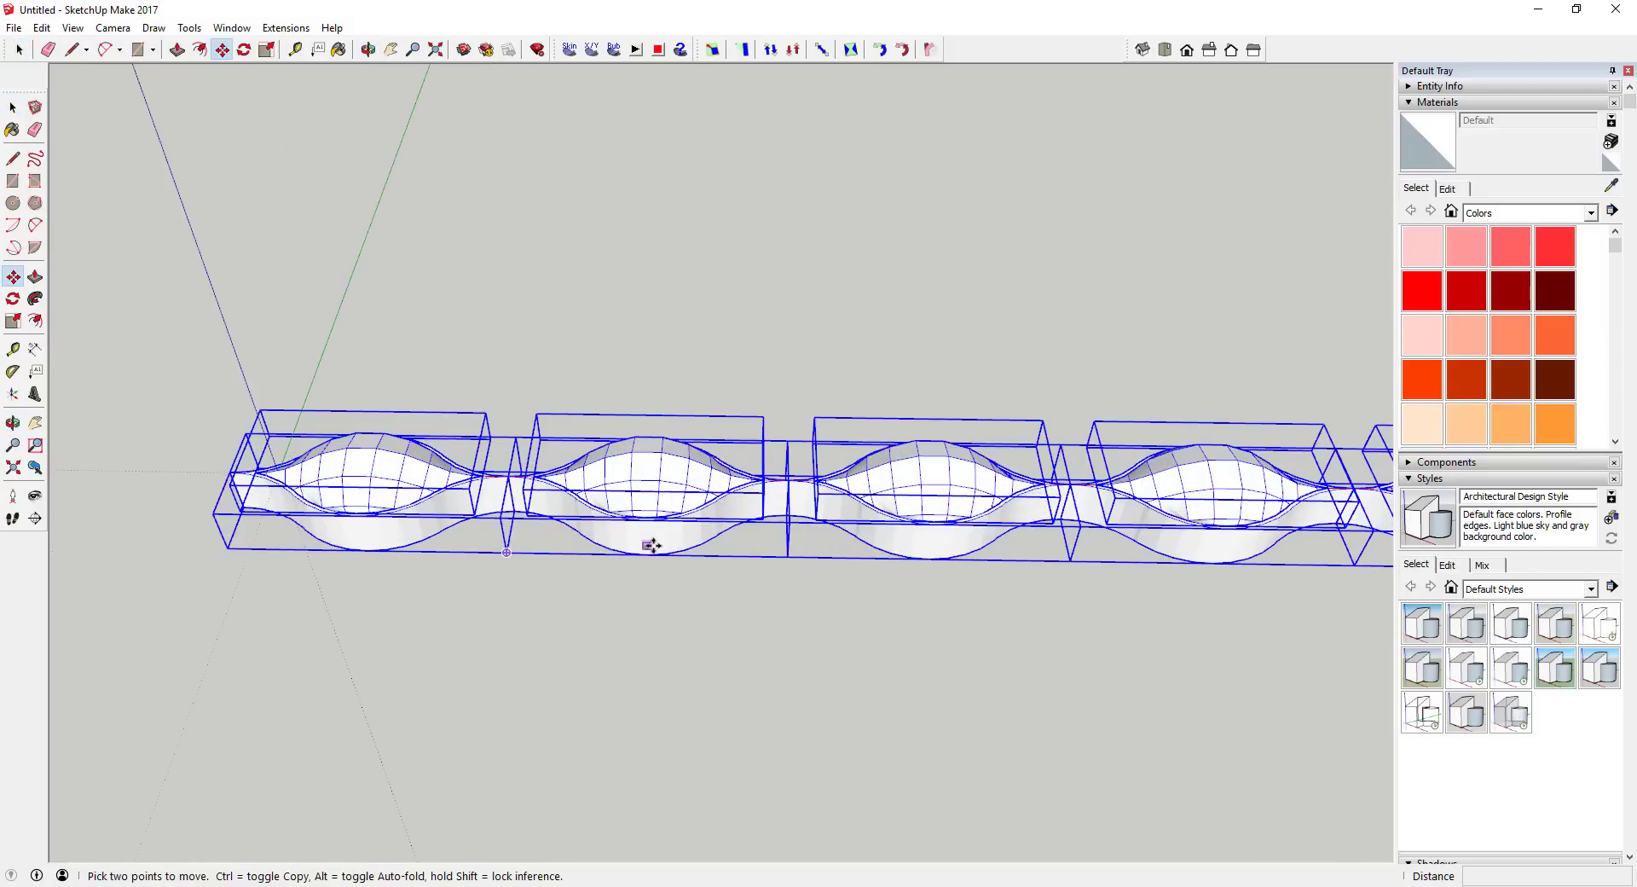
scroll(639, 512, up, 4)
key(ctrl)
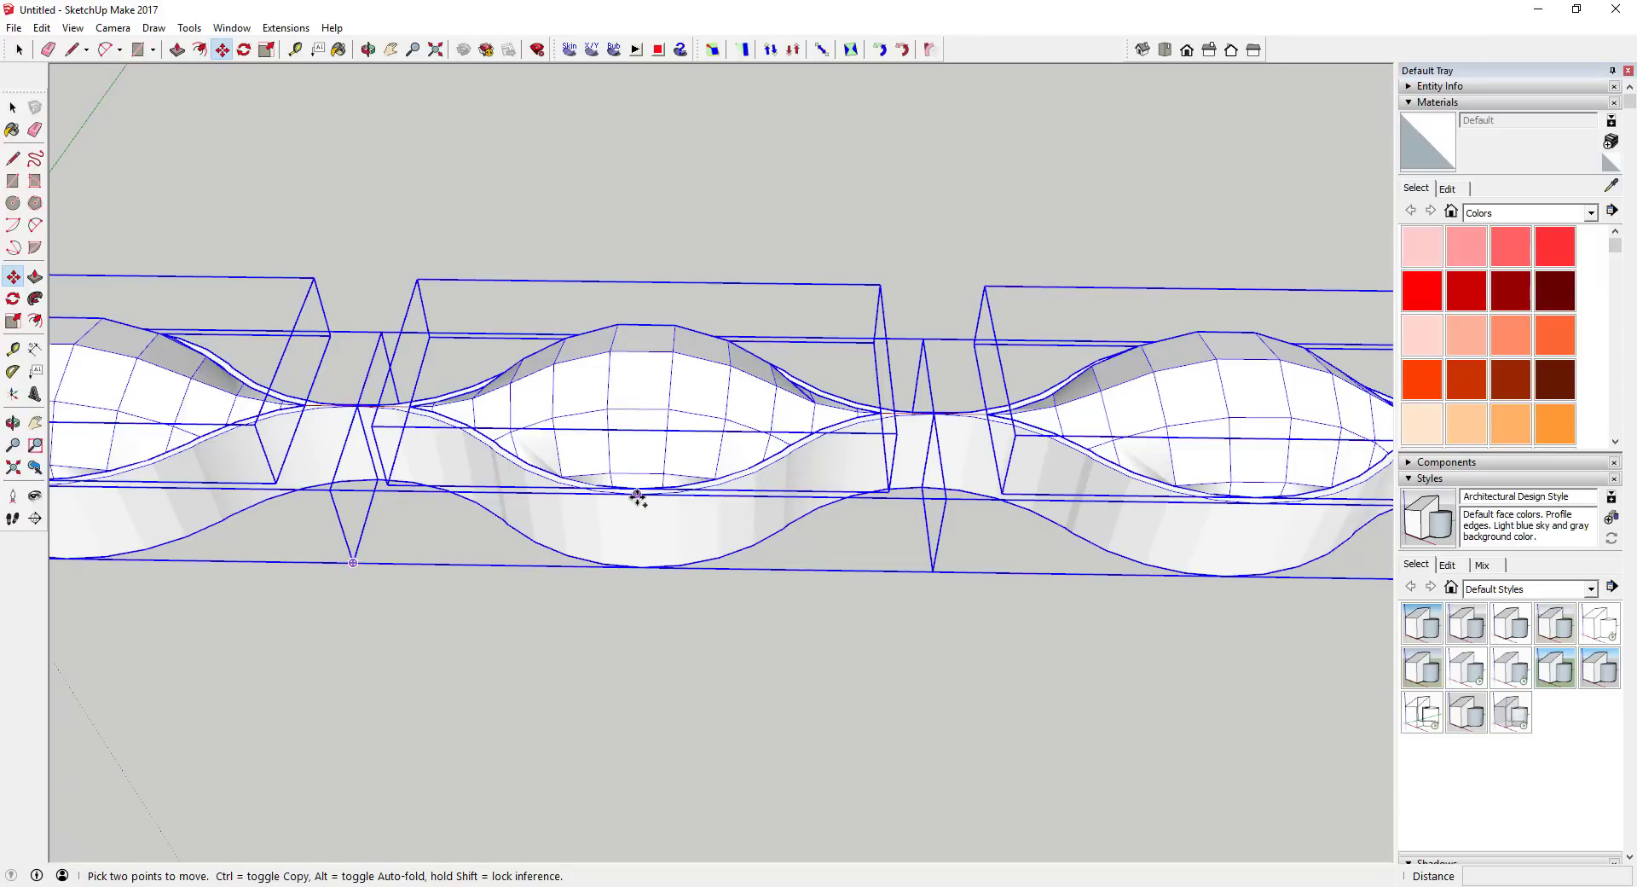
click(637, 495)
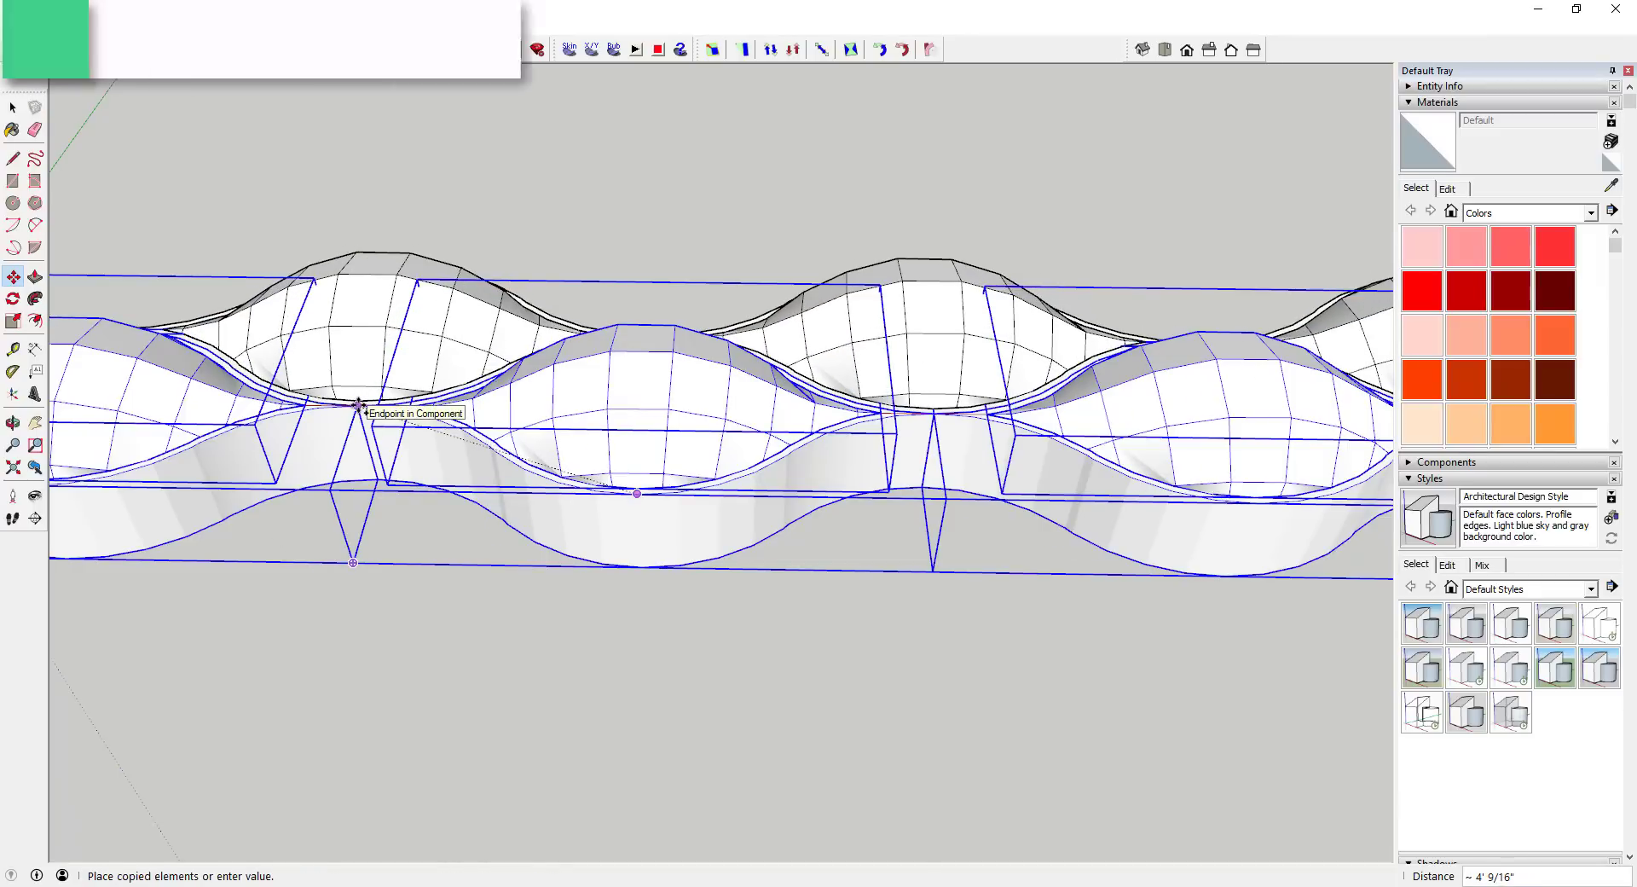
click(363, 408)
scroll(395, 432, down, 5)
scroll(568, 449, down, 5)
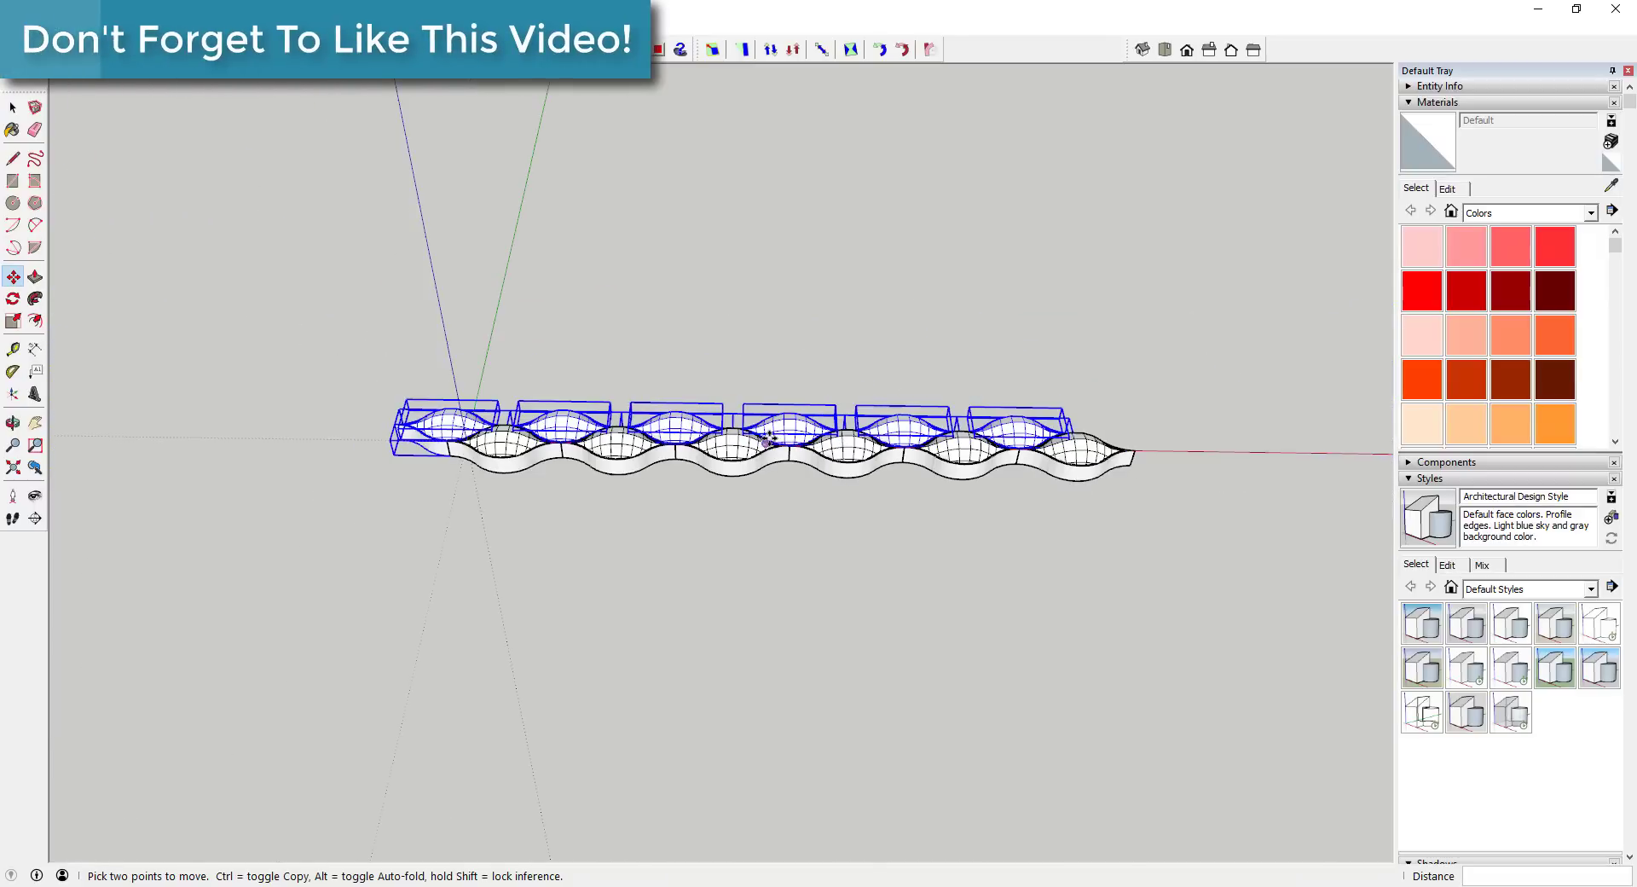
key(space)
Step: Delete the Top and Base of the second row's end unit that overhangs the first row near the origin
click(441, 433)
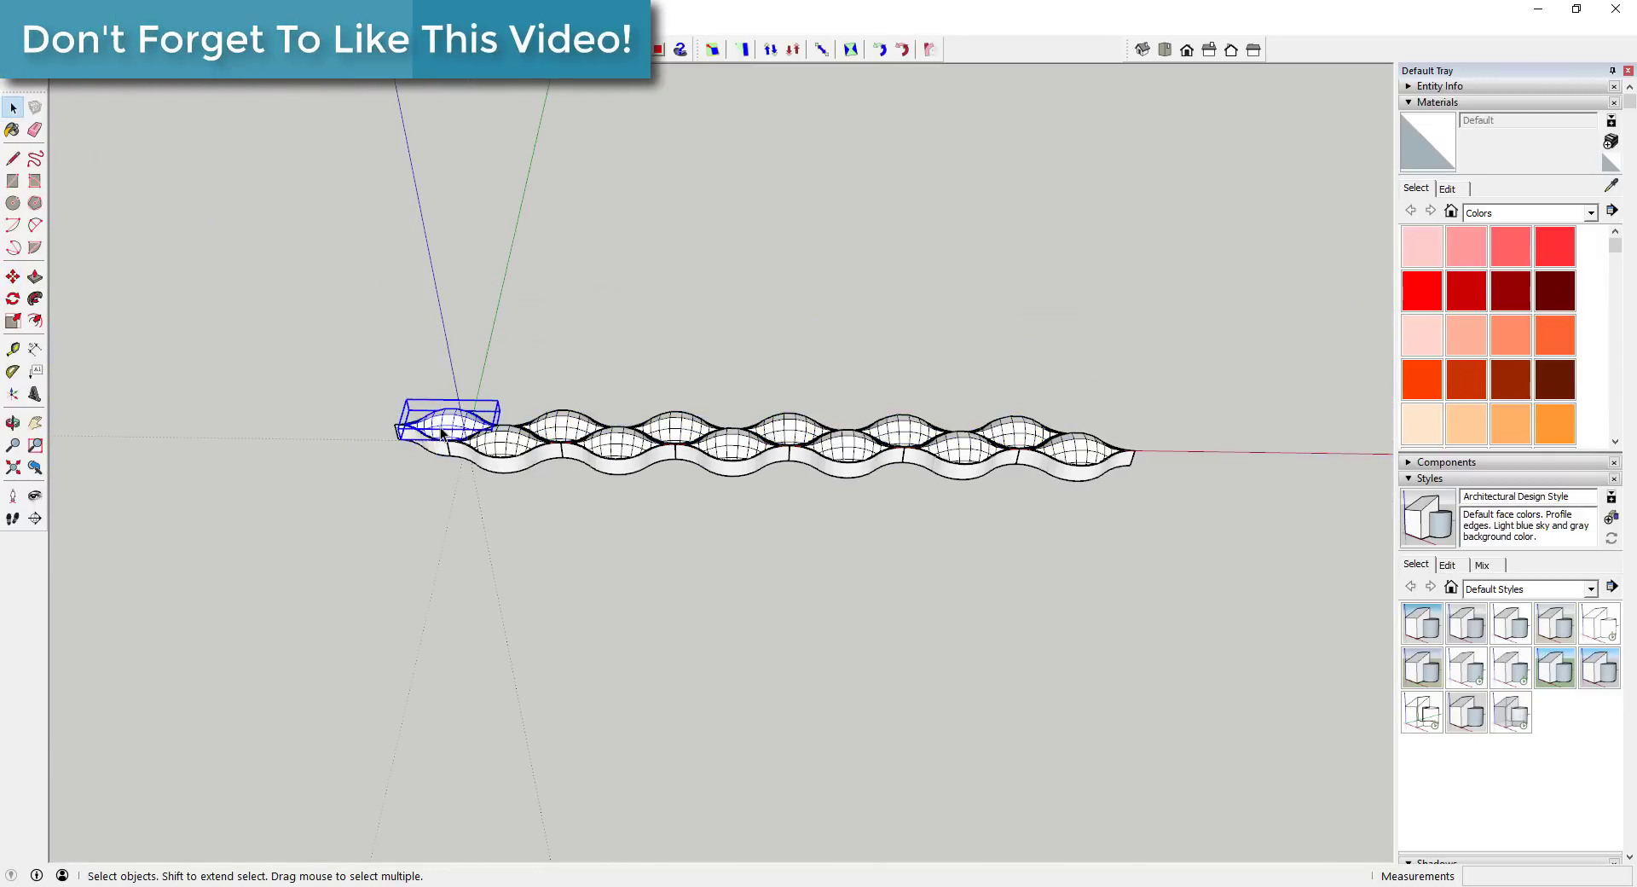
click(422, 448)
scroll(422, 444, up, 3)
scroll(824, 430, down, 3)
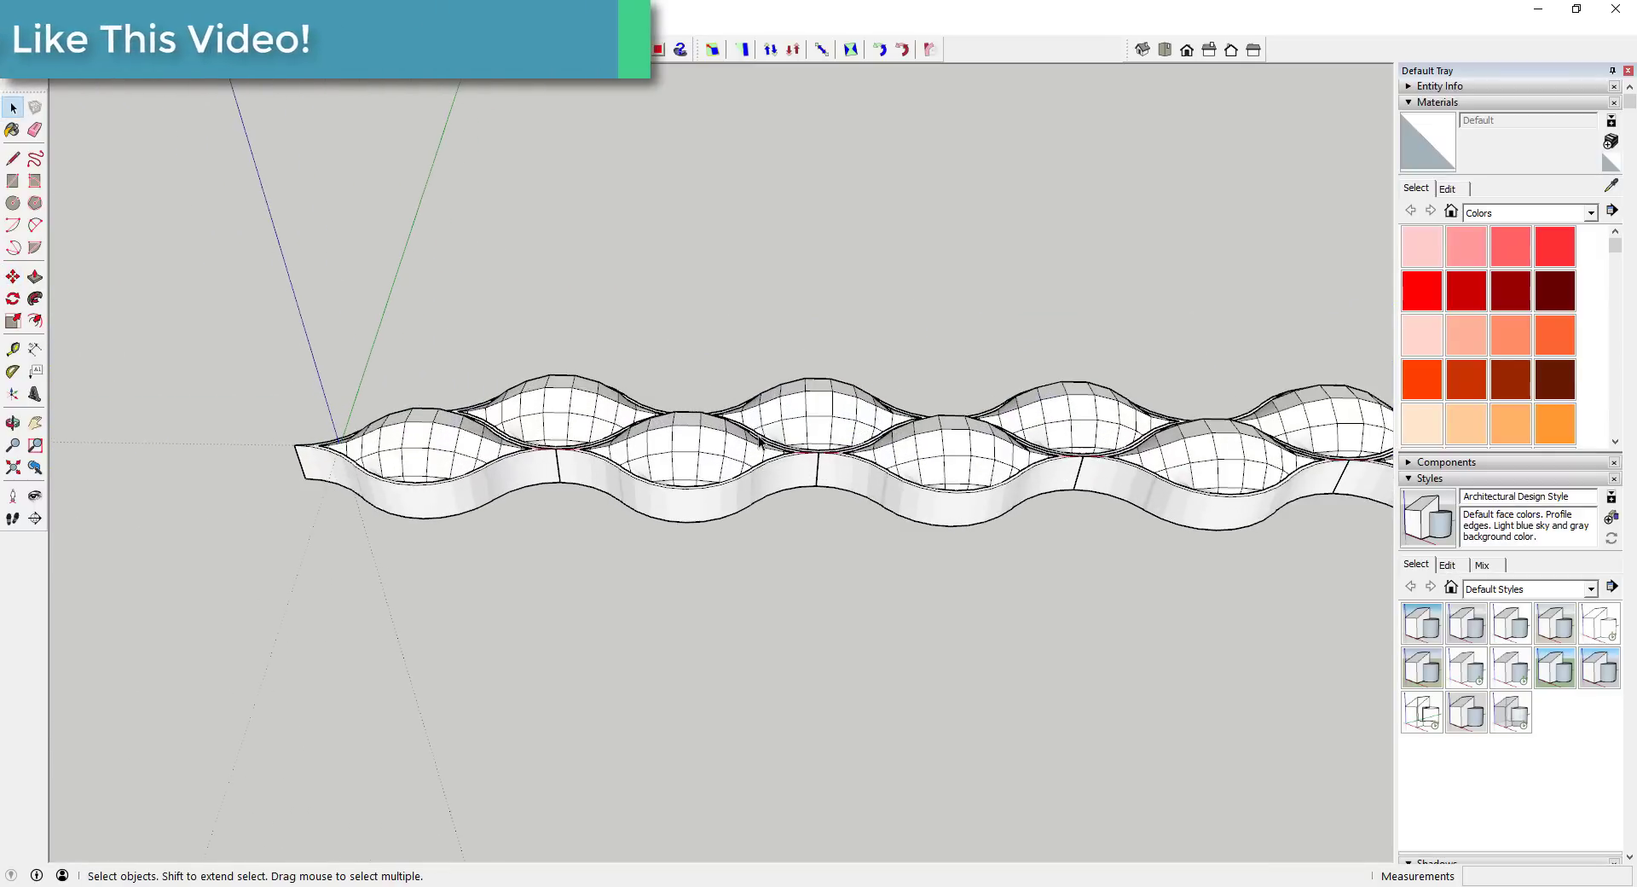
scroll(1224, 500, up, 3)
scroll(1109, 471, down, 2)
scroll(1007, 461, down, 2)
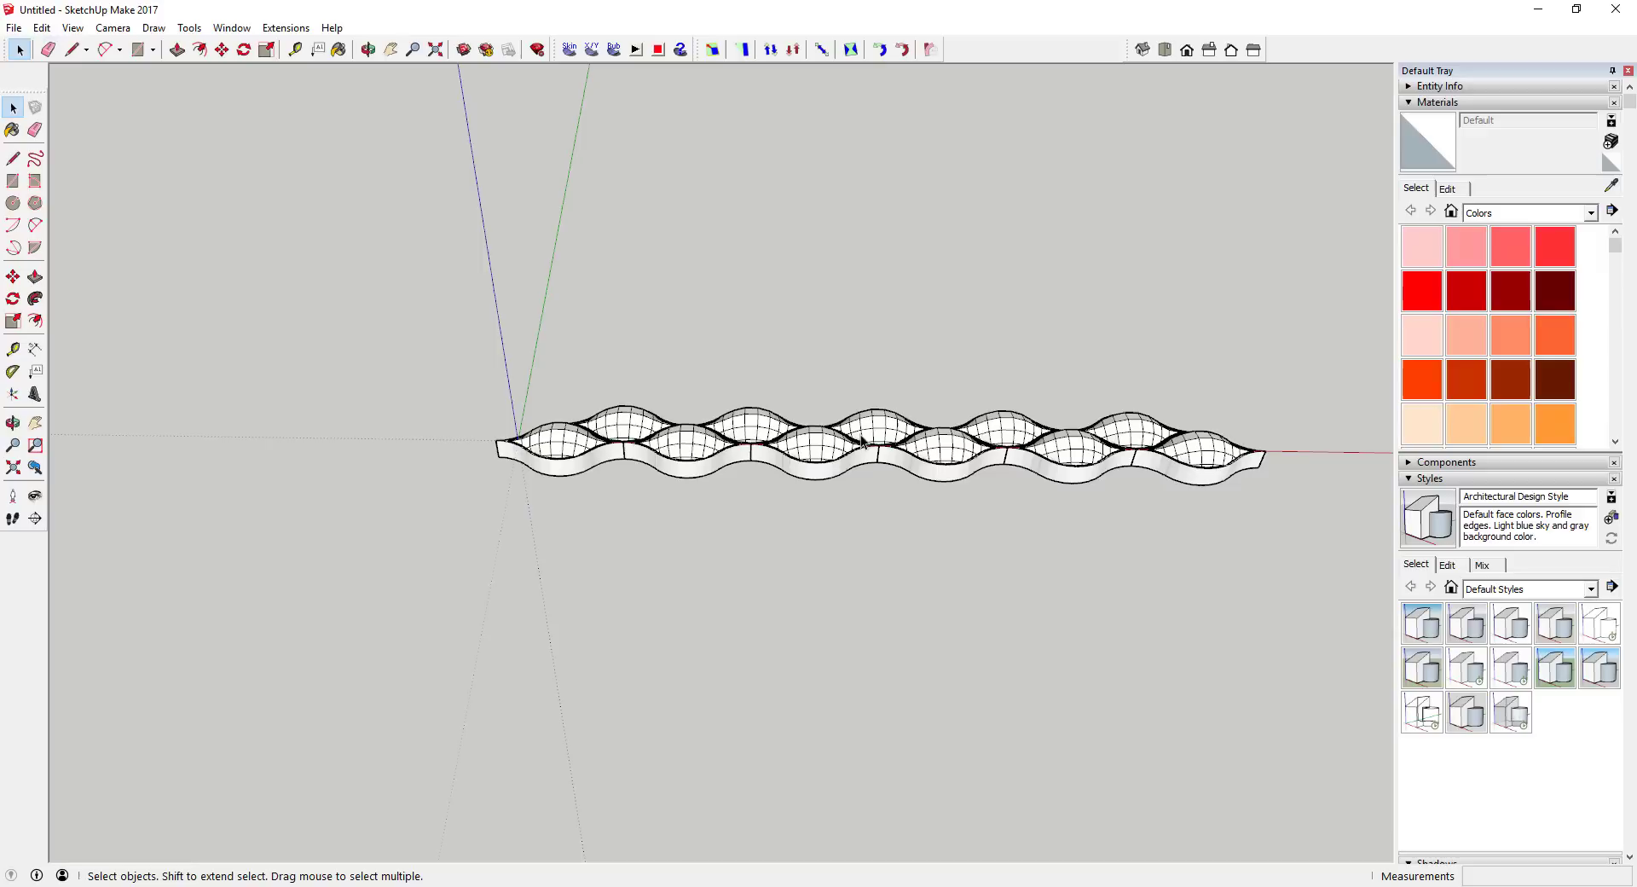
Step: Delete the dome tops of the two end units of the front row, keeping their bases
key(ctrl+a)
middle_drag(713, 444, 710, 550)
scroll(679, 560, up, 6)
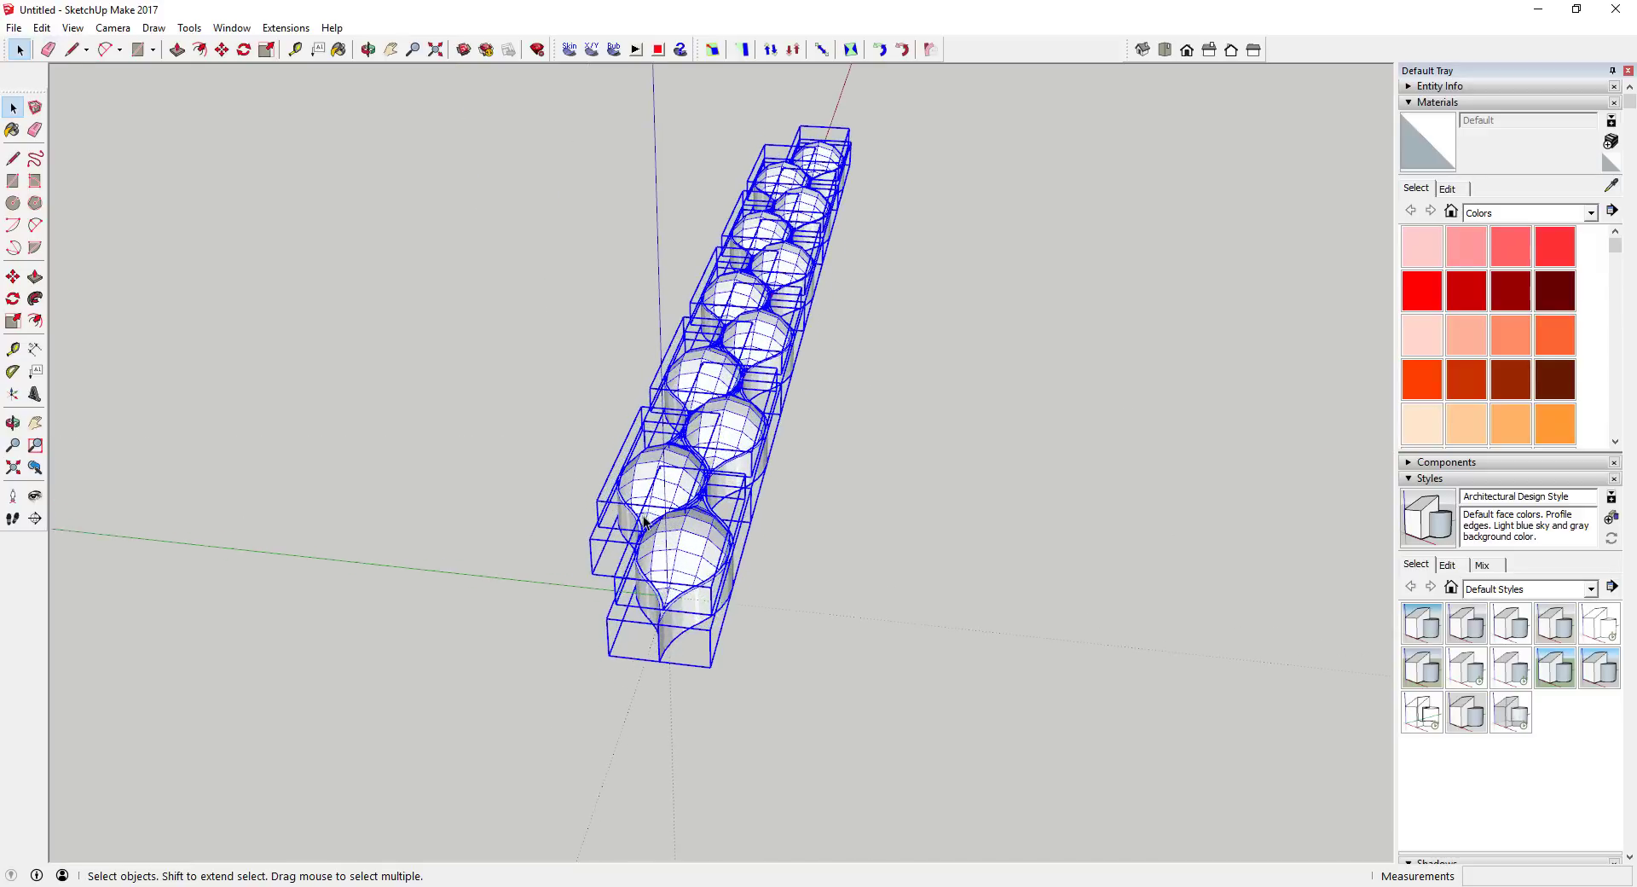
scroll(650, 599, down, 3)
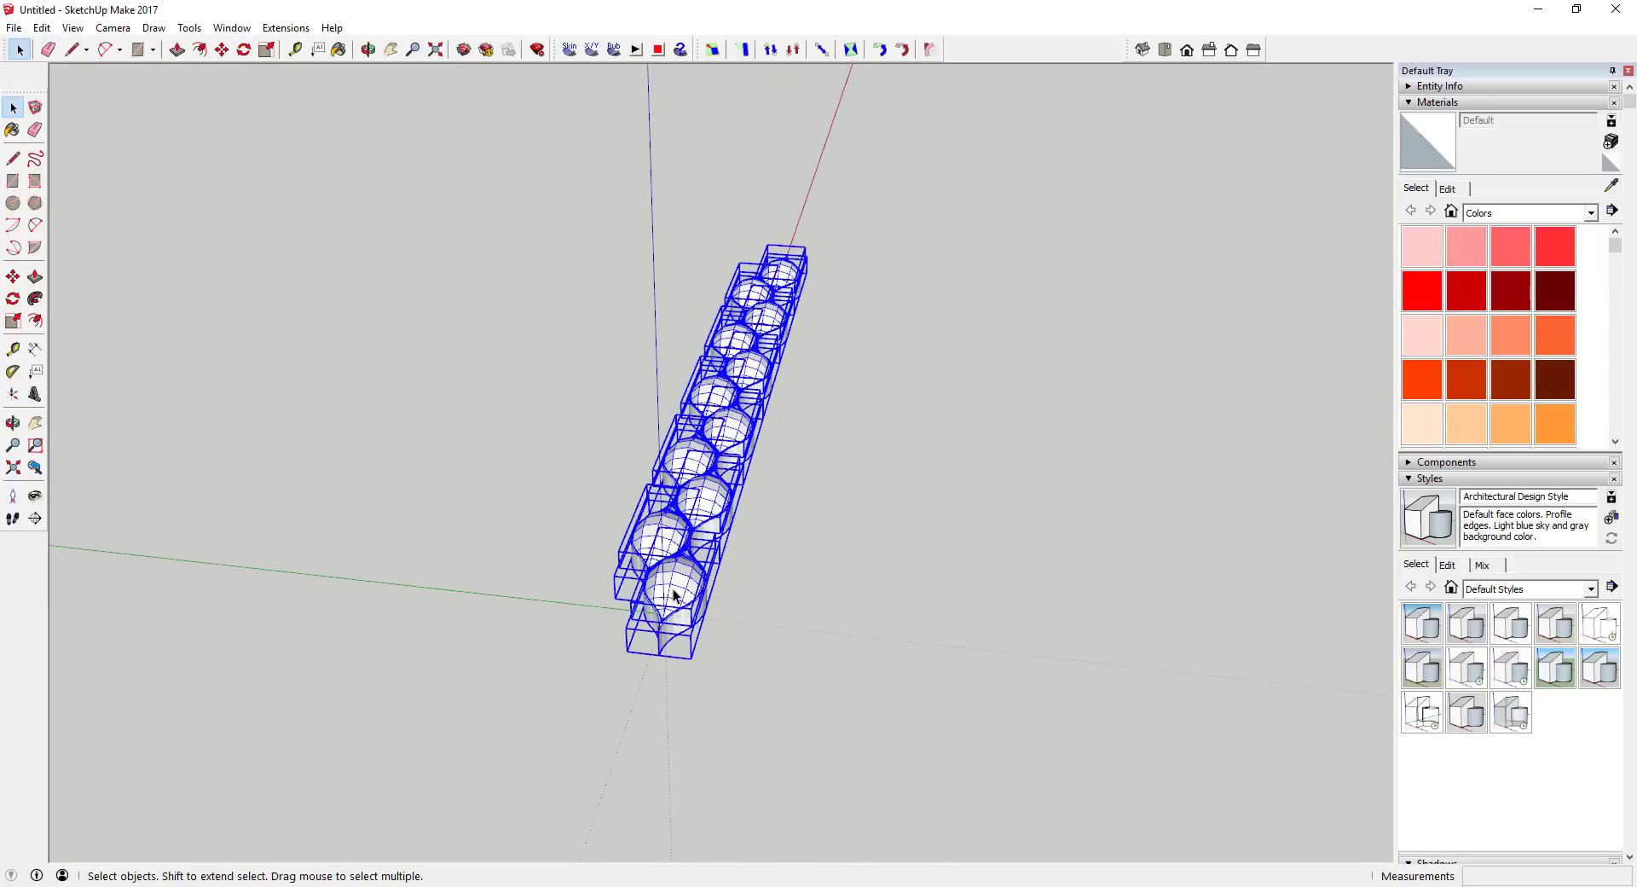
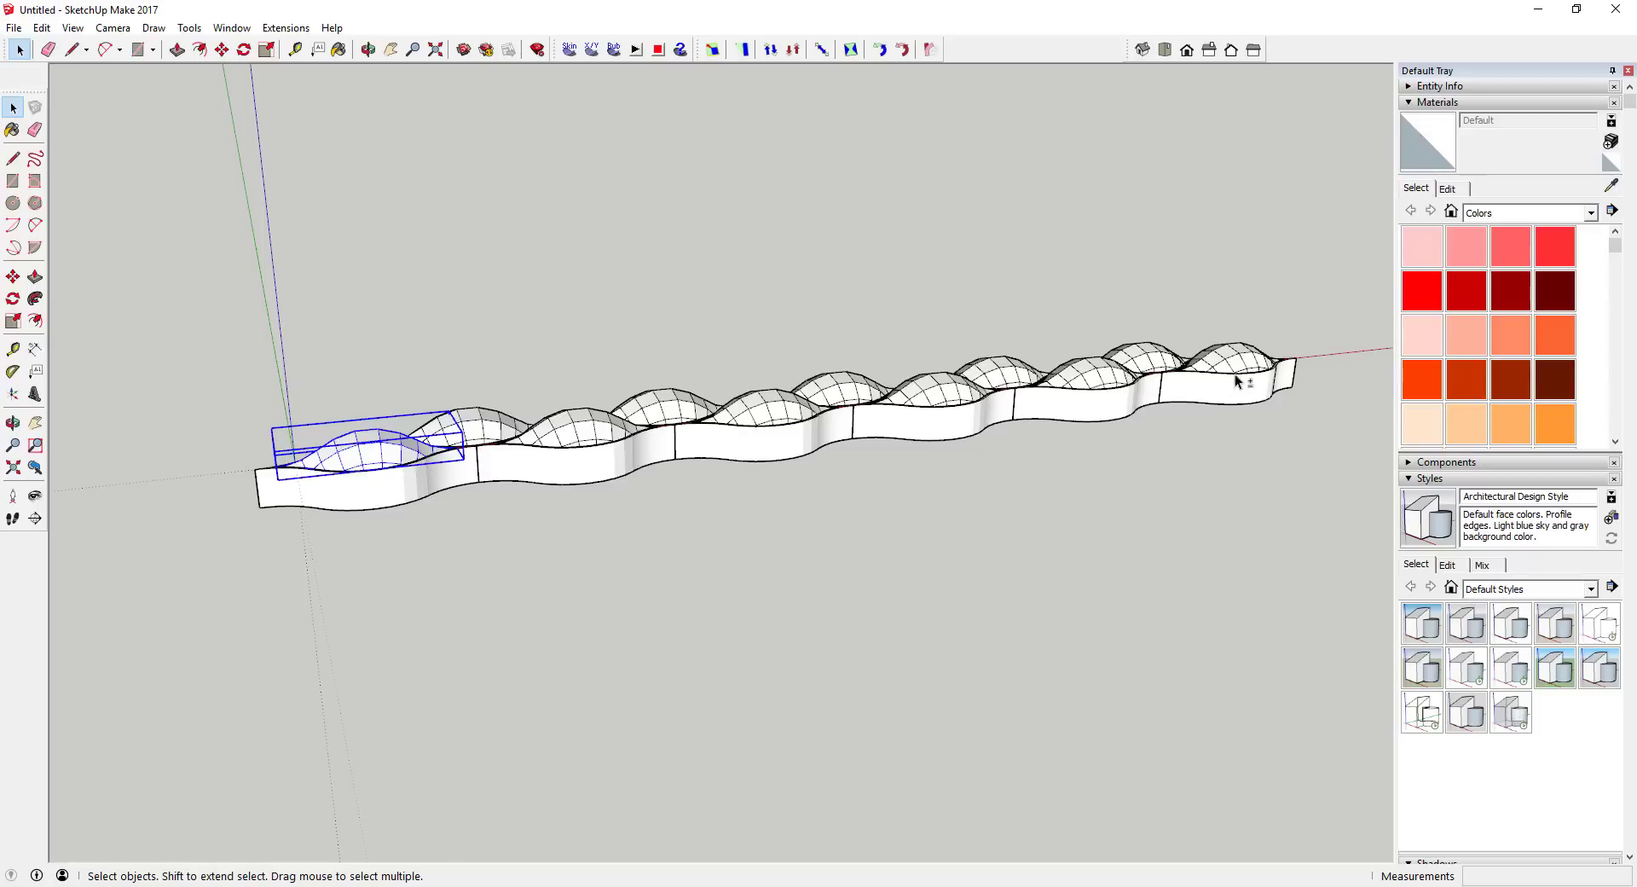
shift+click(1250, 367)
key(Delete)
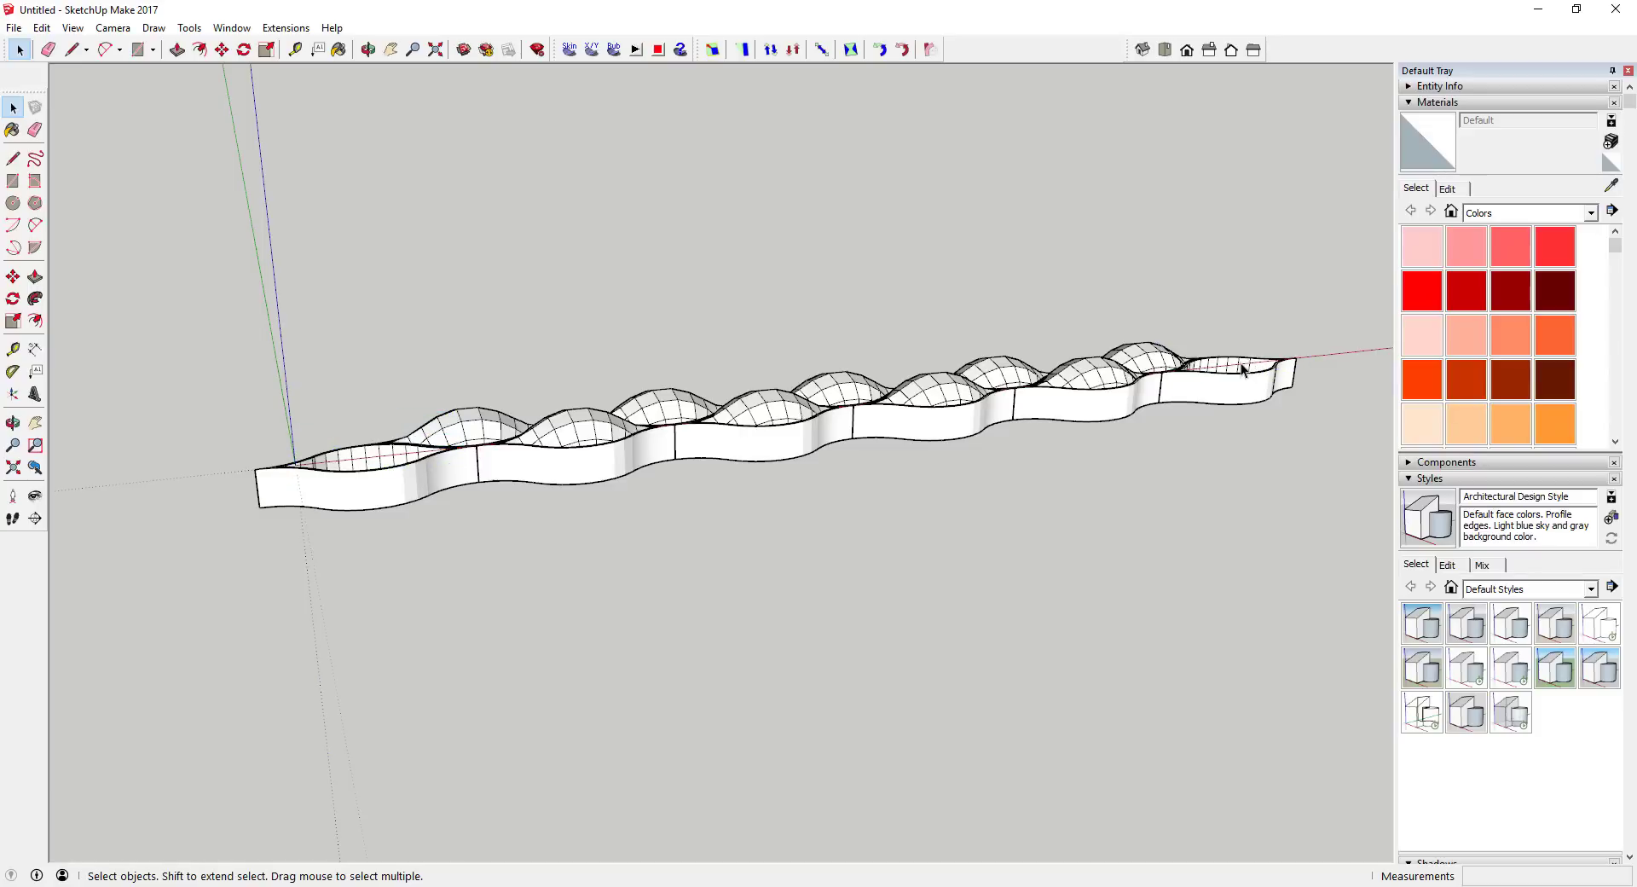
Step: Open the domeless end base nearest the origin for editing and soften the vertical edges along its inner wall with the Eraser
mouse_move(1243, 369)
middle_down()
mouse_move(1254, 442)
mouse_move(373, 443)
middle_up()
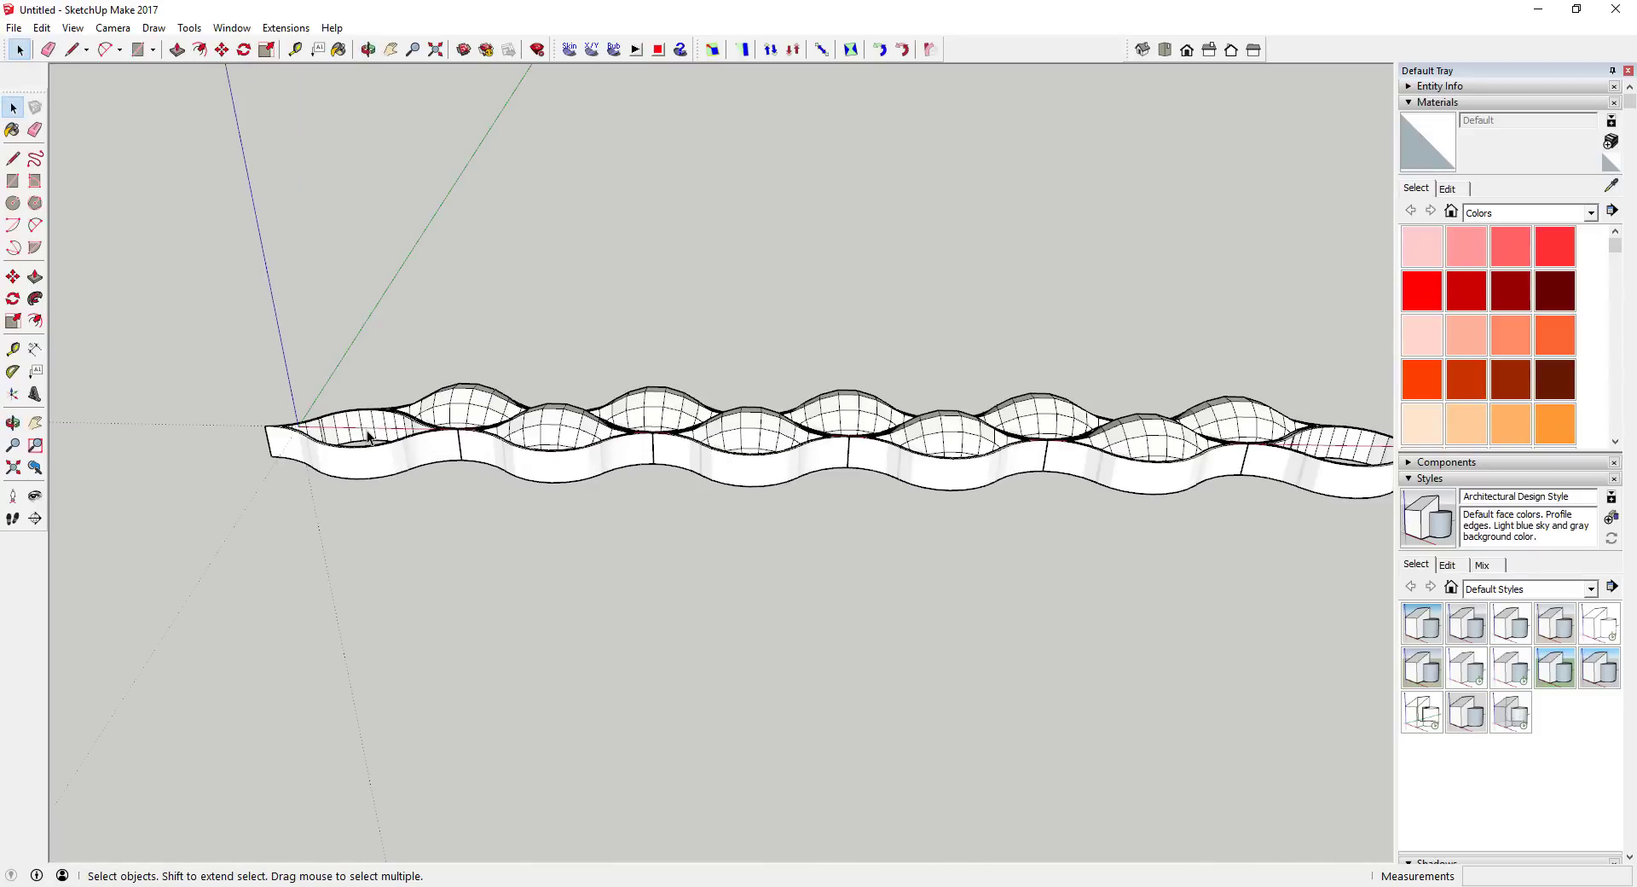
scroll(1348, 439, down, 2)
scroll(1356, 444, up, 3)
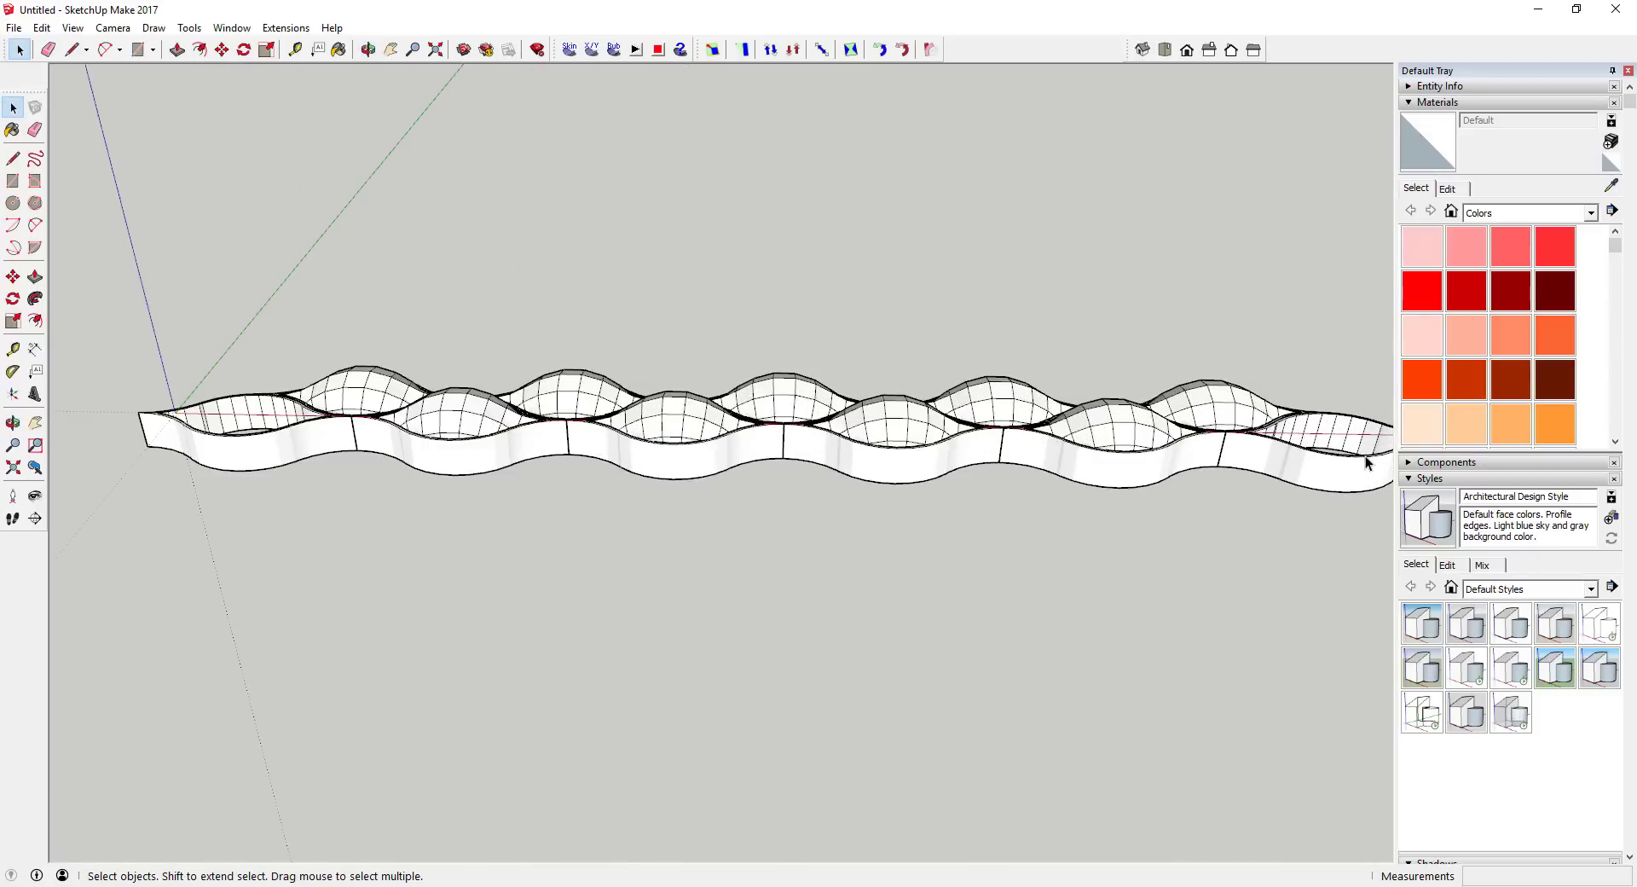
scroll(1352, 438, down, 1)
scroll(1342, 437, down, 2)
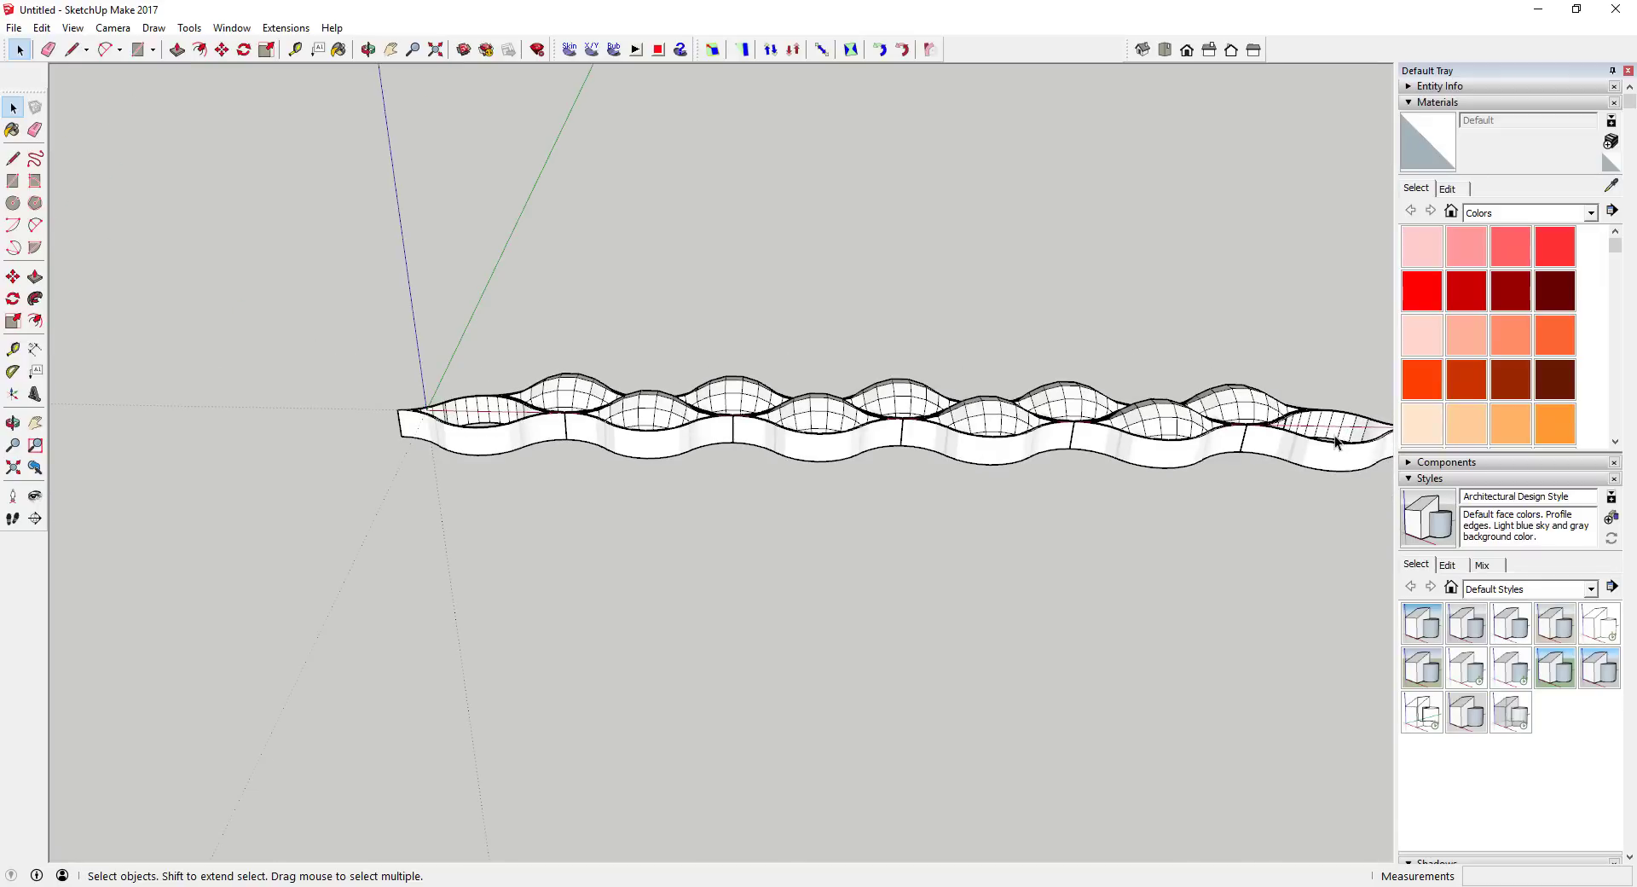
scroll(491, 411, up, 5)
click(520, 418)
double_click(521, 418)
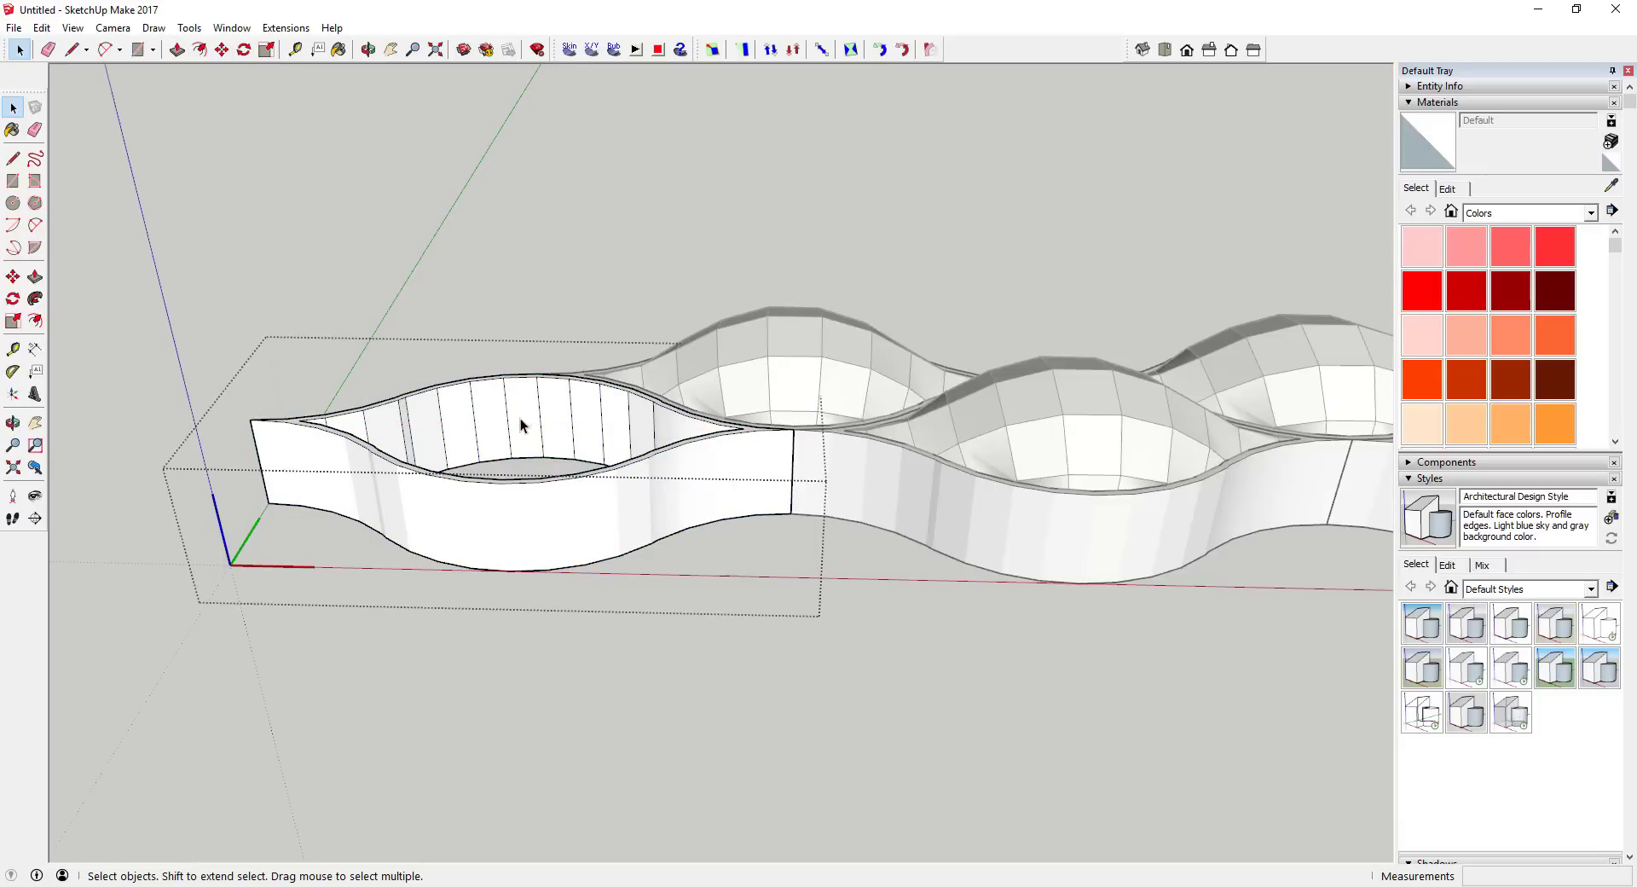
mouse_move(521, 418)
middle_down()
mouse_move(540, 442)
mouse_move(414, 400)
middle_up()
key(e)
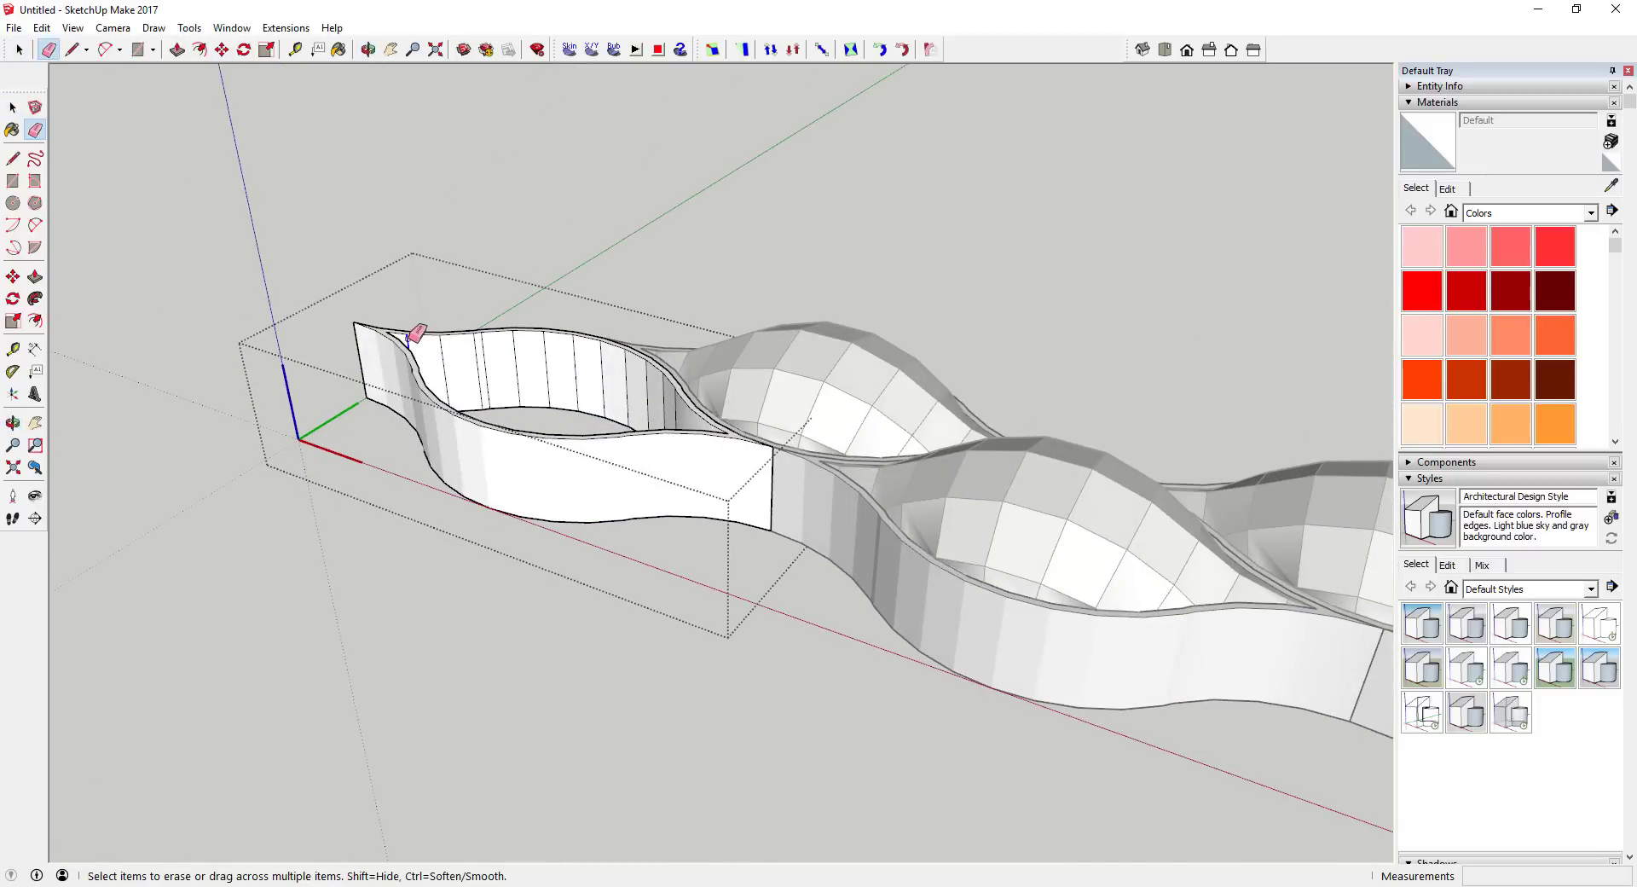
mouse_move(410, 341)
mouse_down()
mouse_move(625, 376)
mouse_move(674, 404)
mouse_up()
Step: Soften the vertical inner-wall edges of the domeless base at the far end of the front row, and leave component editing
mouse_move(423, 426)
middle_down()
mouse_move(1419, 392)
mouse_move(965, 532)
mouse_move(1338, 622)
mouse_move(1352, 566)
middle_up()
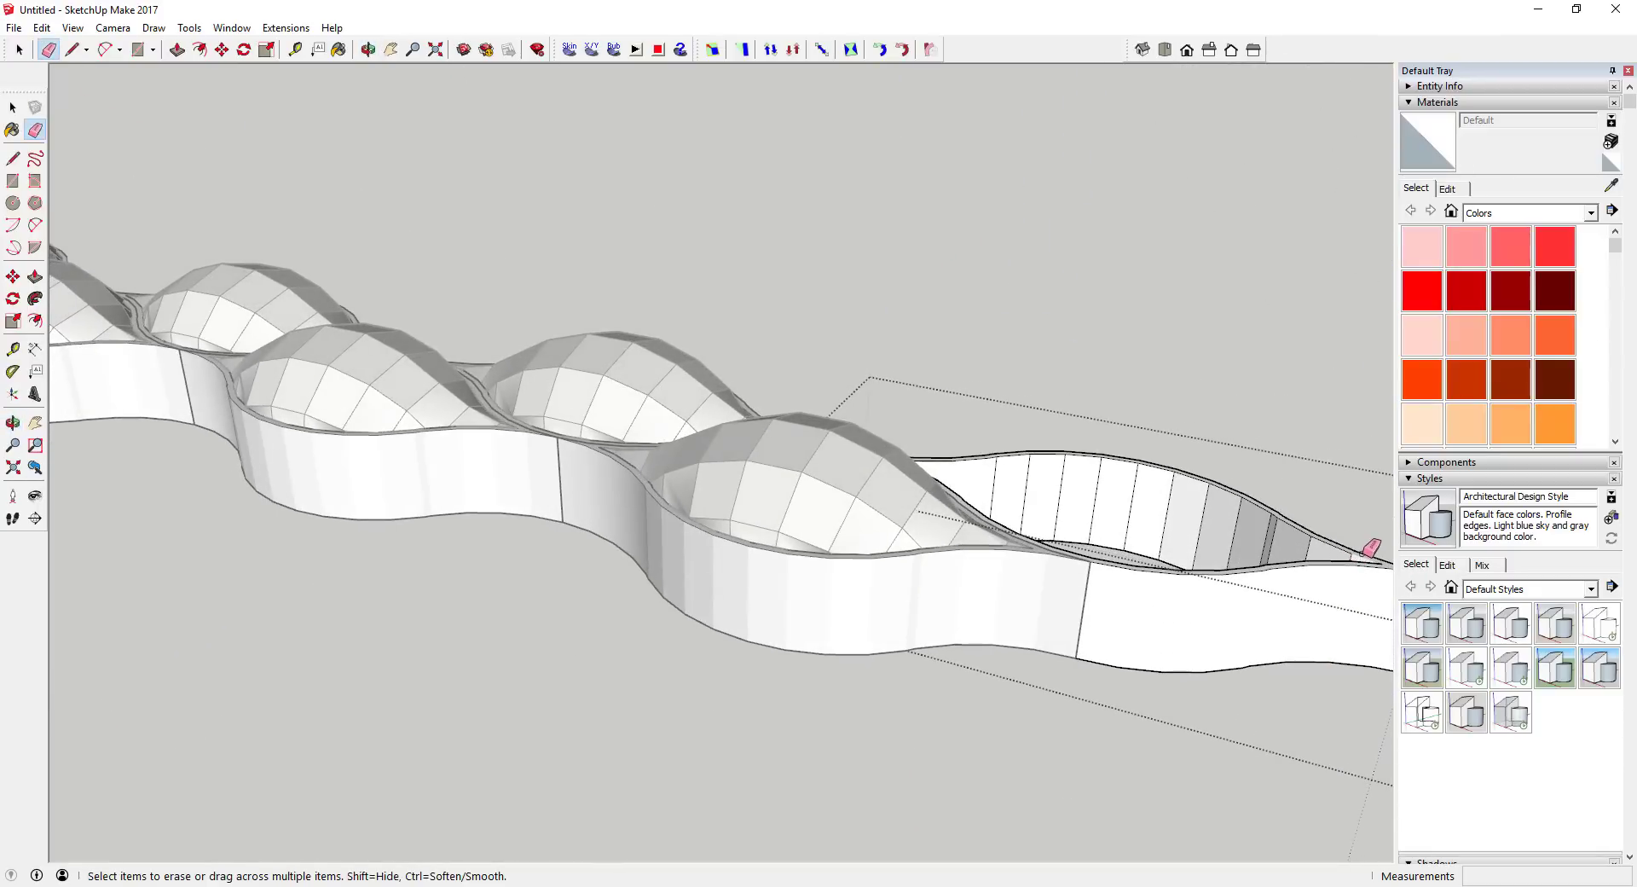
scroll(1356, 558, up, 3)
mouse_move(1357, 555)
mouse_down()
mouse_move(1083, 497)
mouse_move(750, 462)
mouse_up()
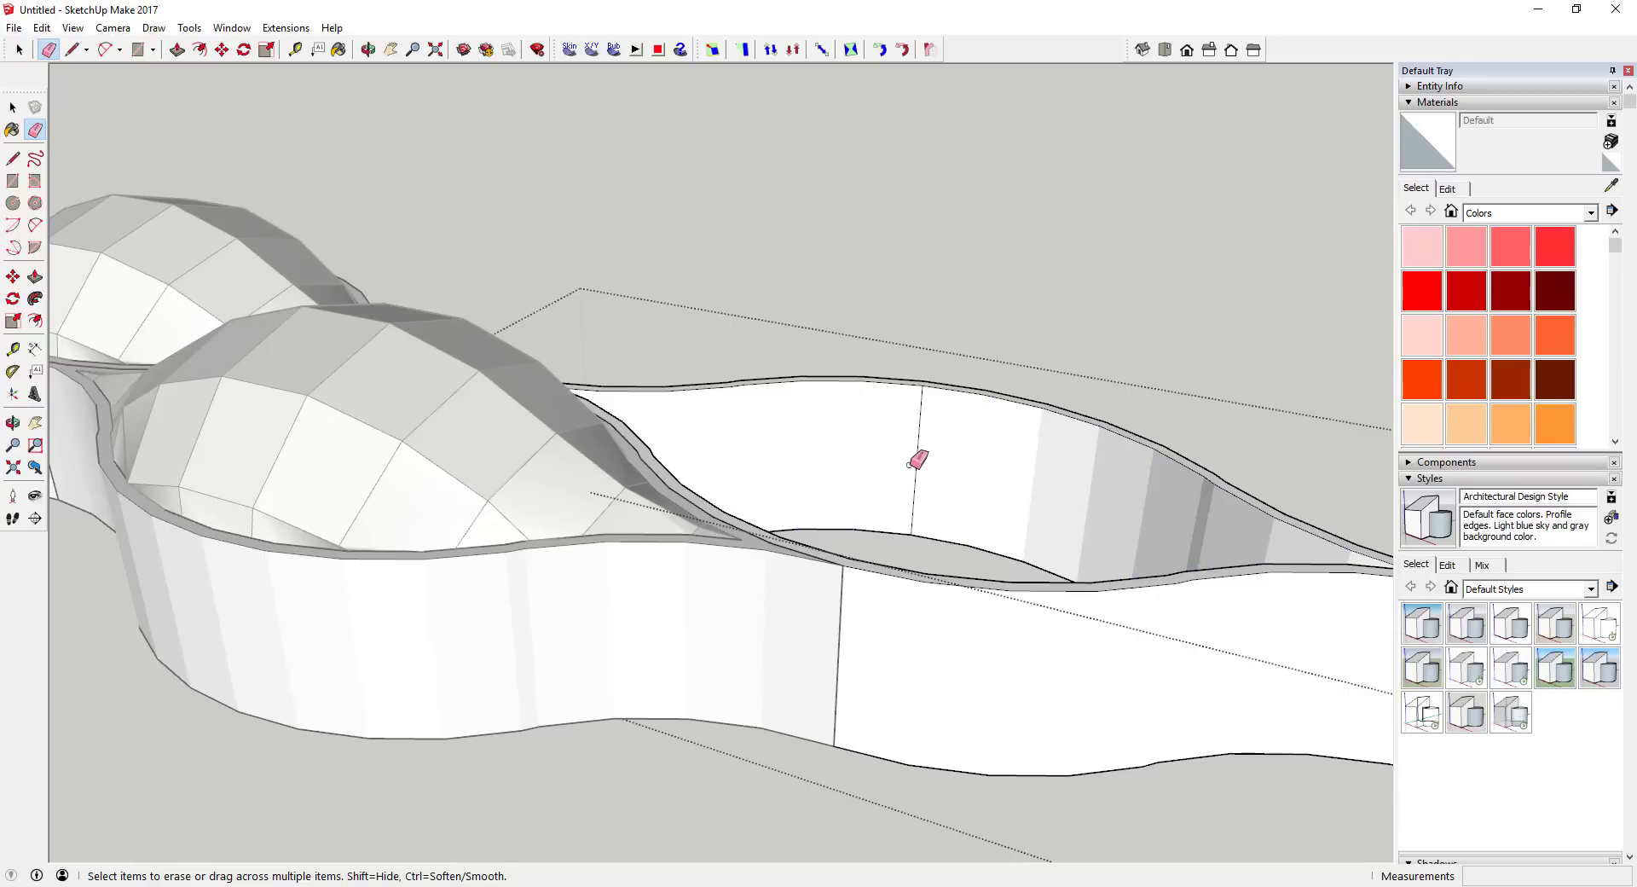
scroll(1123, 638, down, 5)
mouse_move(1096, 629)
middle_down()
mouse_move(134, 634)
mouse_move(878, 647)
middle_up()
scroll(958, 577, down, 3)
mouse_move(958, 577)
middle_down()
mouse_move(987, 596)
mouse_move(577, 514)
mouse_move(1098, 479)
mouse_move(1010, 474)
middle_up()
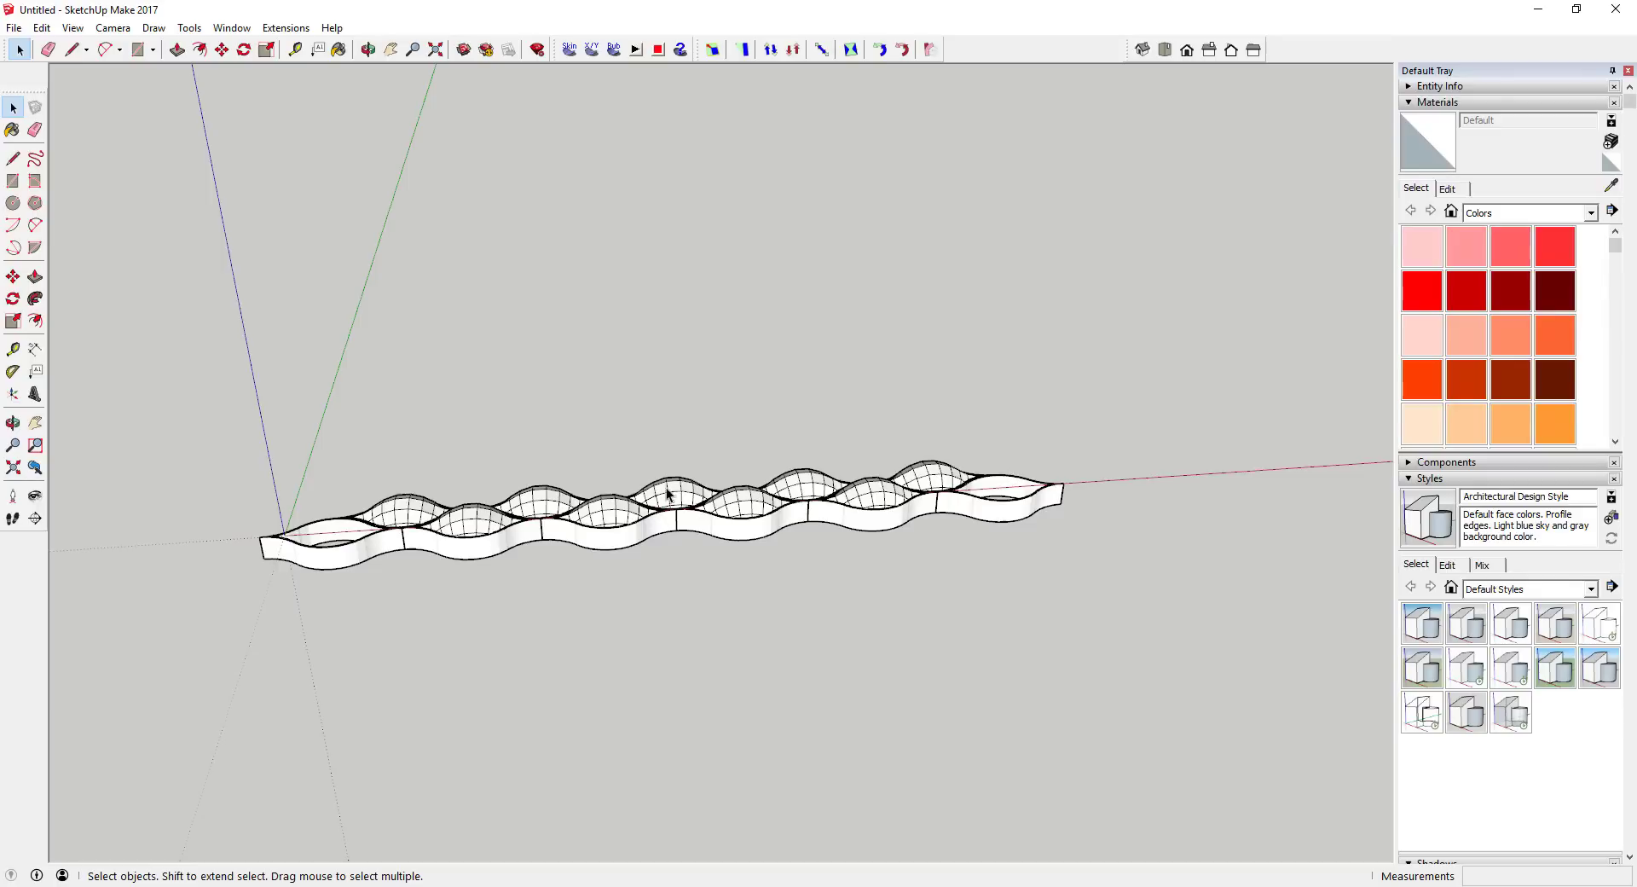
Step: Select all bases and domes of both interlocking rows
middle_drag(667, 493, 512, 401)
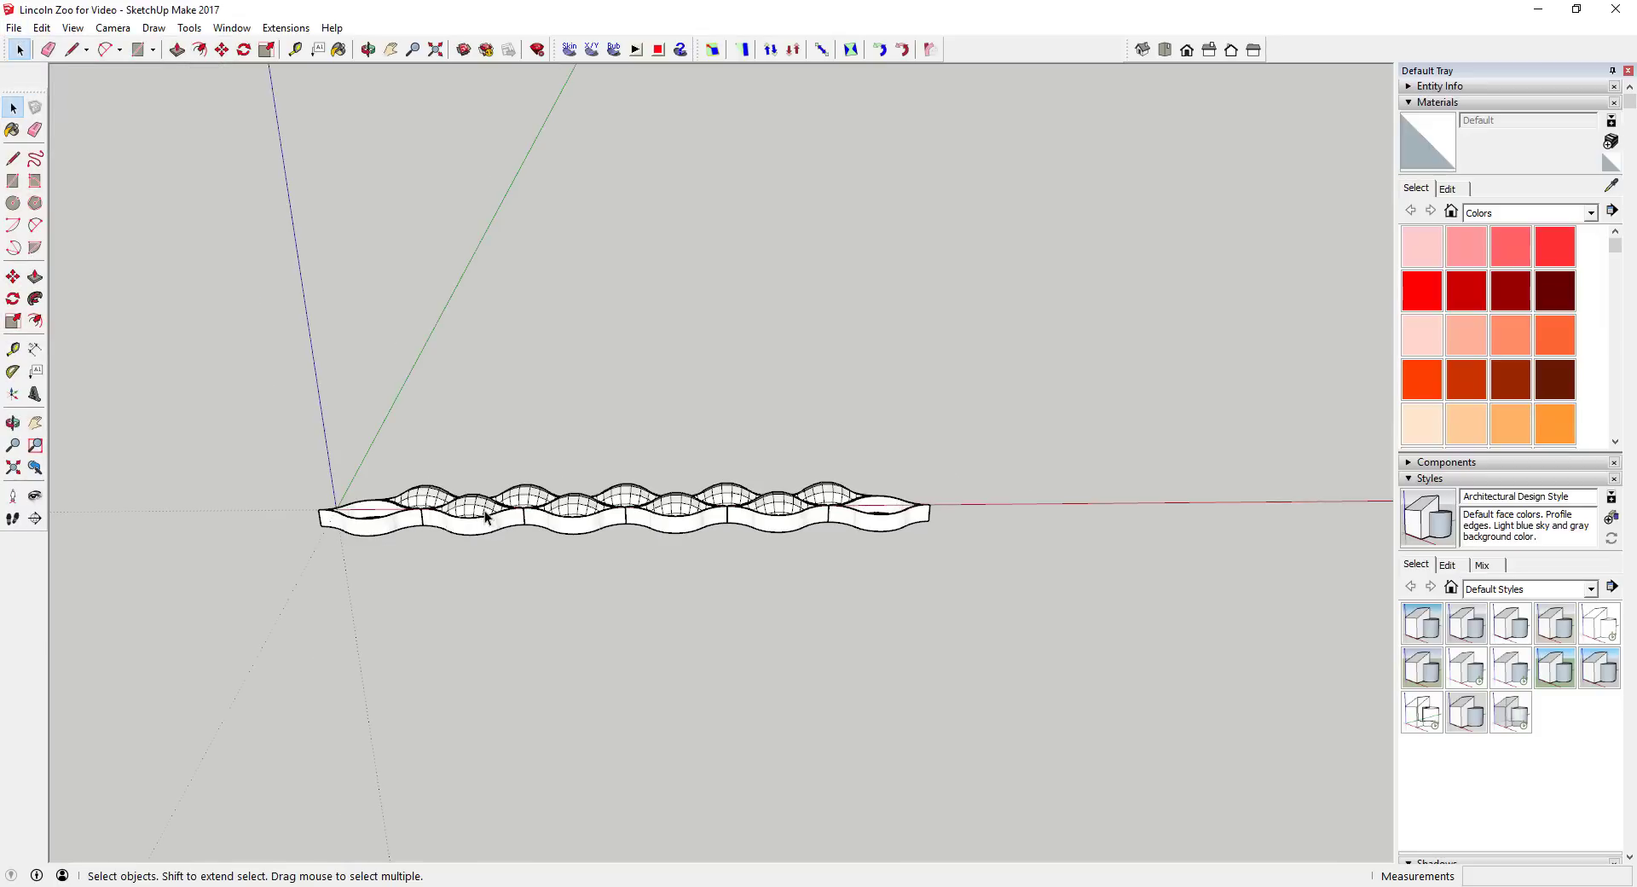
scroll(486, 517, up, 3)
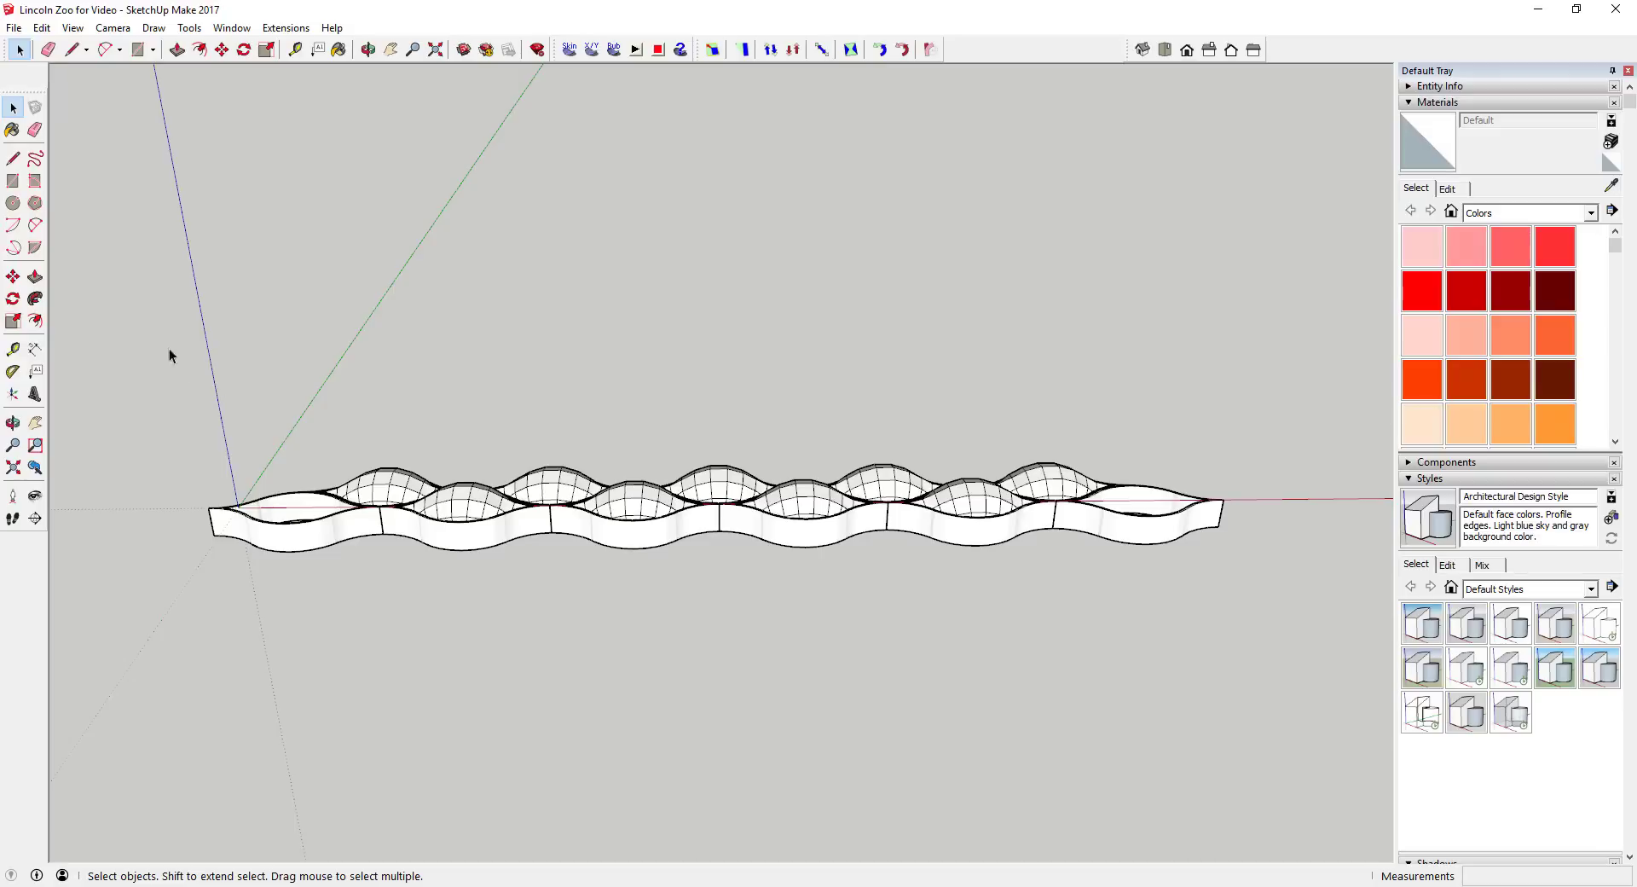
mouse_move(304, 457)
mouse_down()
mouse_move(1187, 640)
mouse_move(1160, 585)
mouse_up()
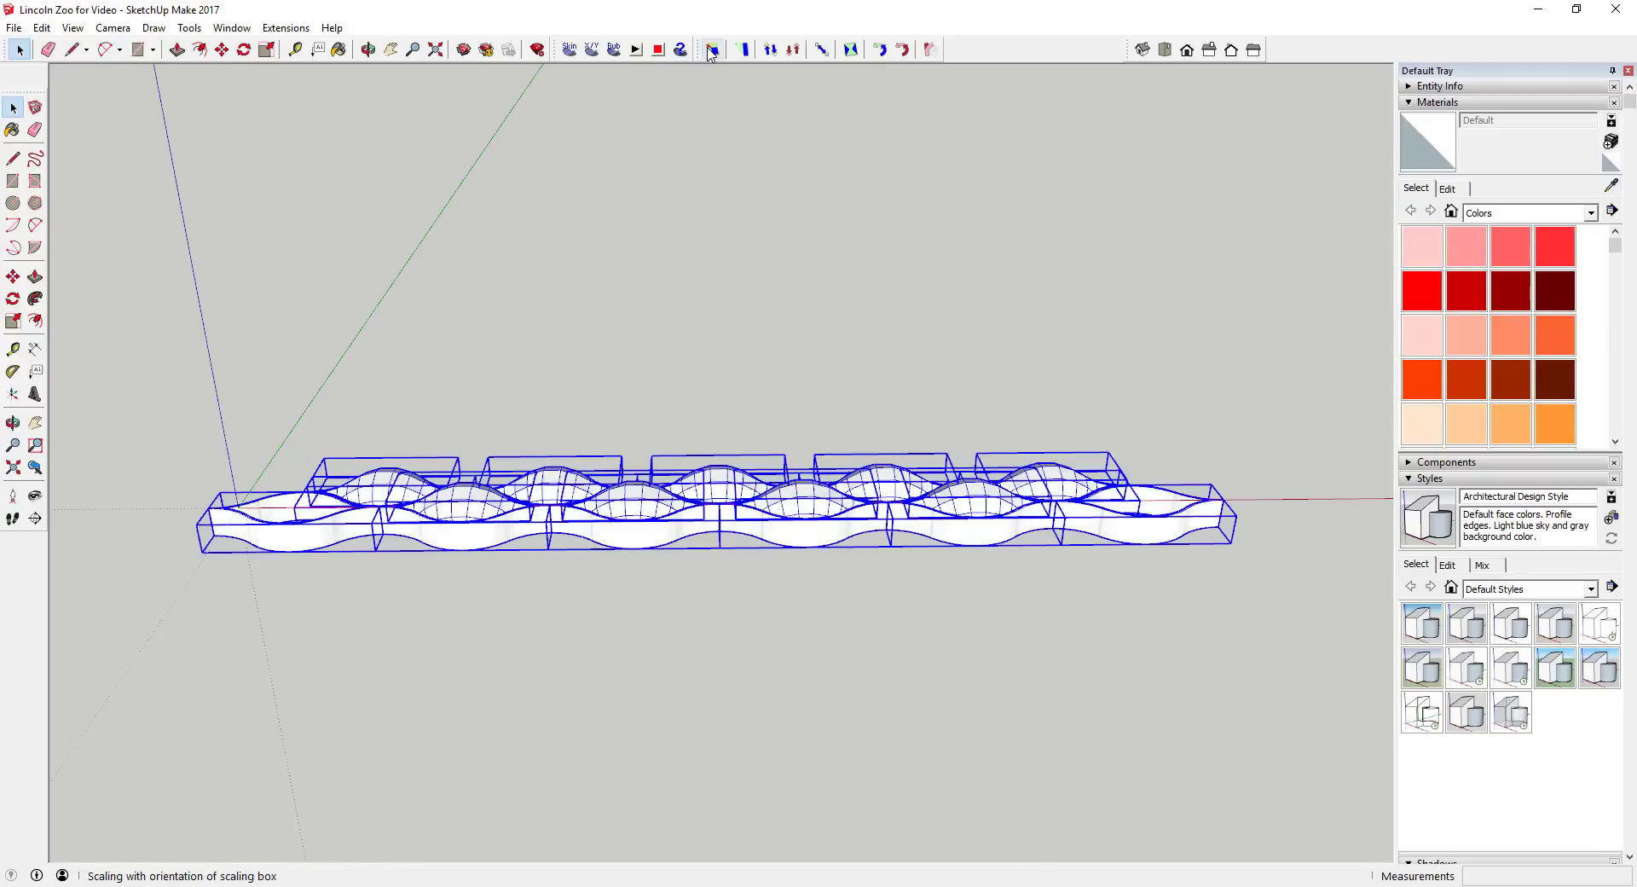
Step: Begin a FredoScale Radial Bending from the lower endpoint of the tip nearest the origin, with the reference direction running to the far tip
click(930, 50)
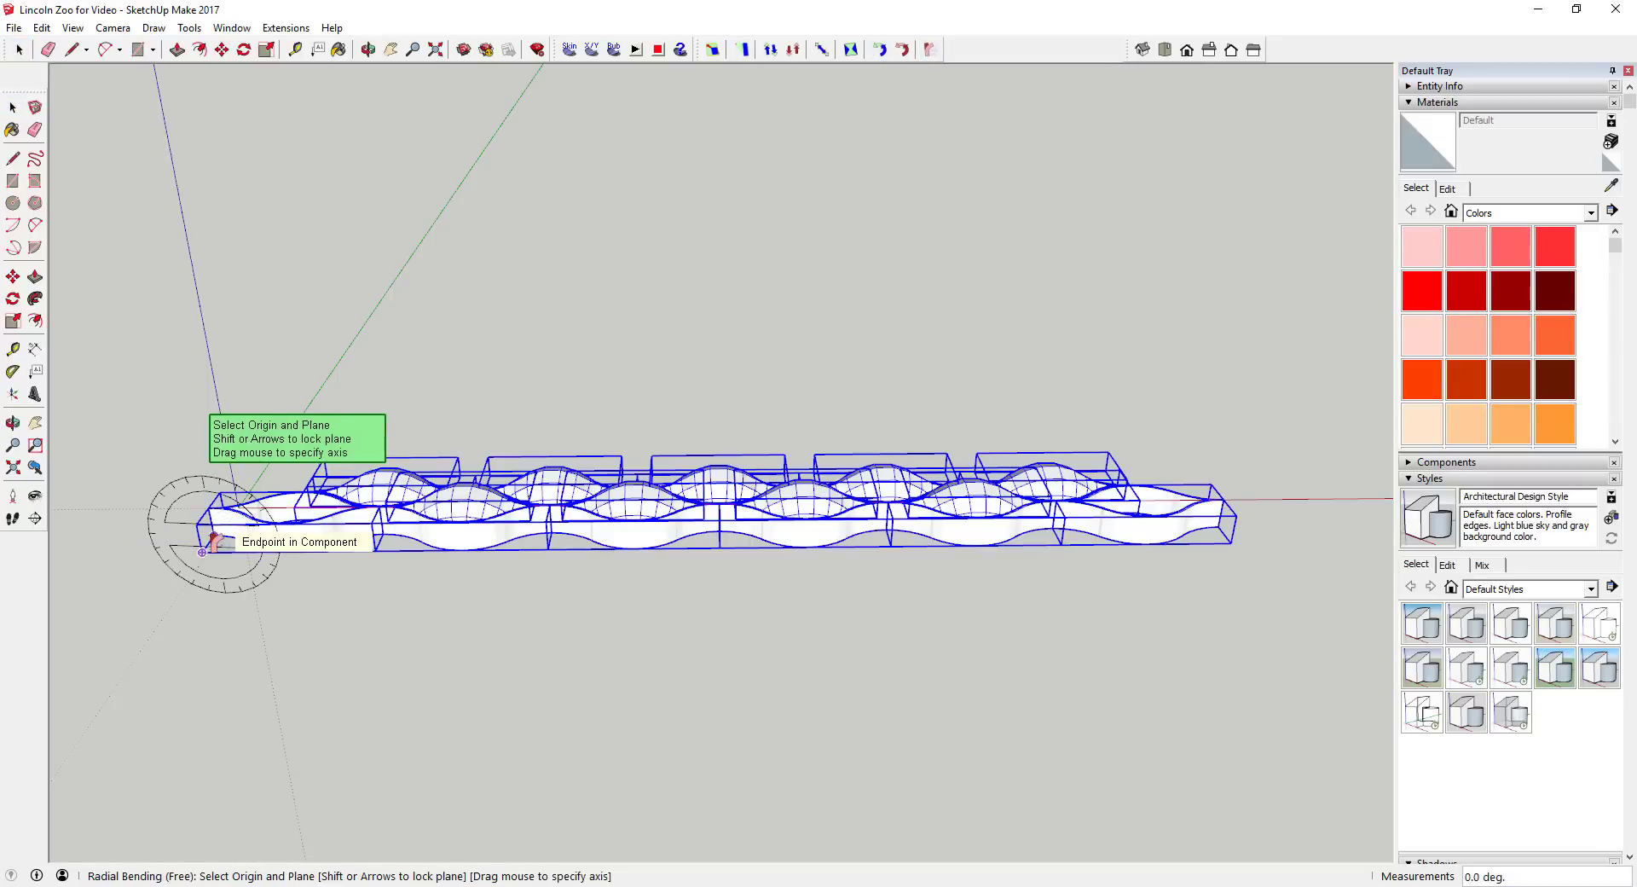
key(Right)
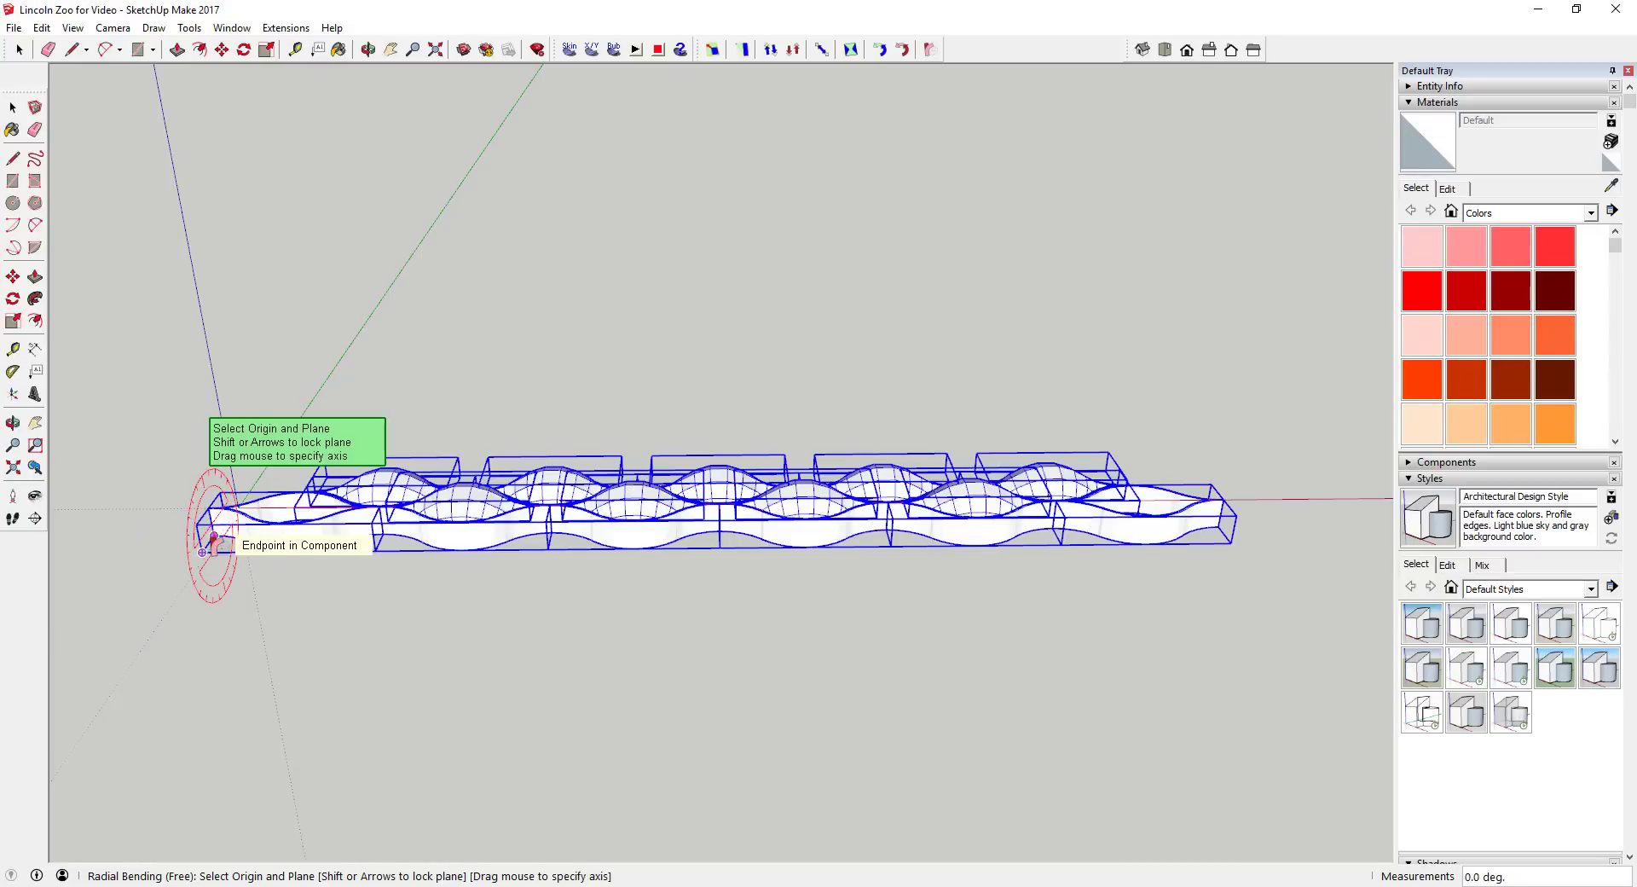
key(Right)
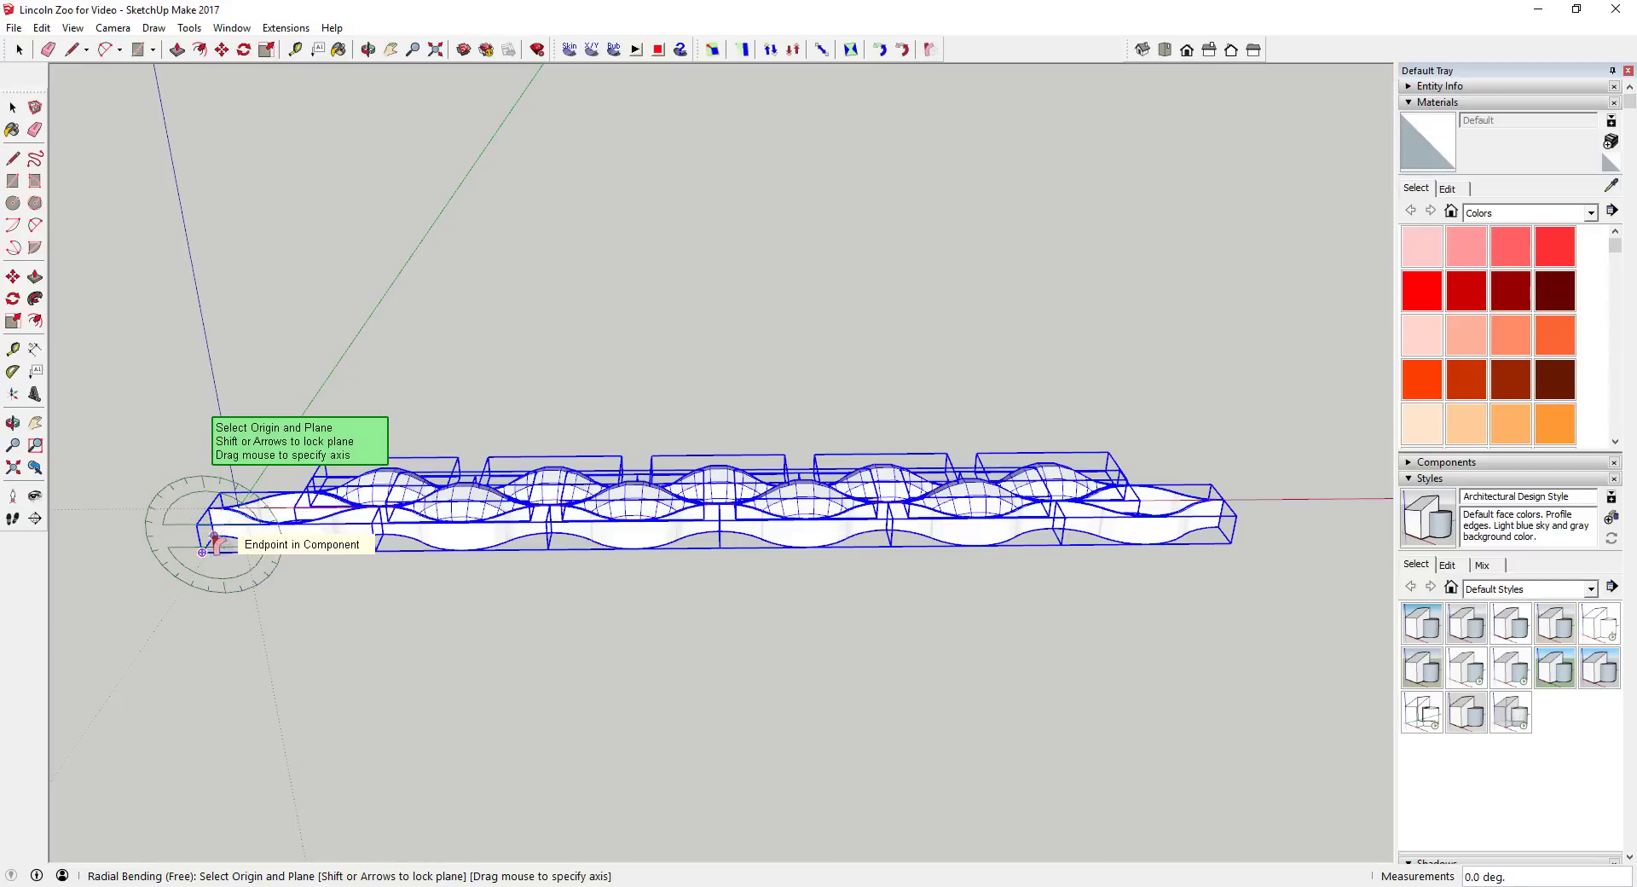
click(214, 538)
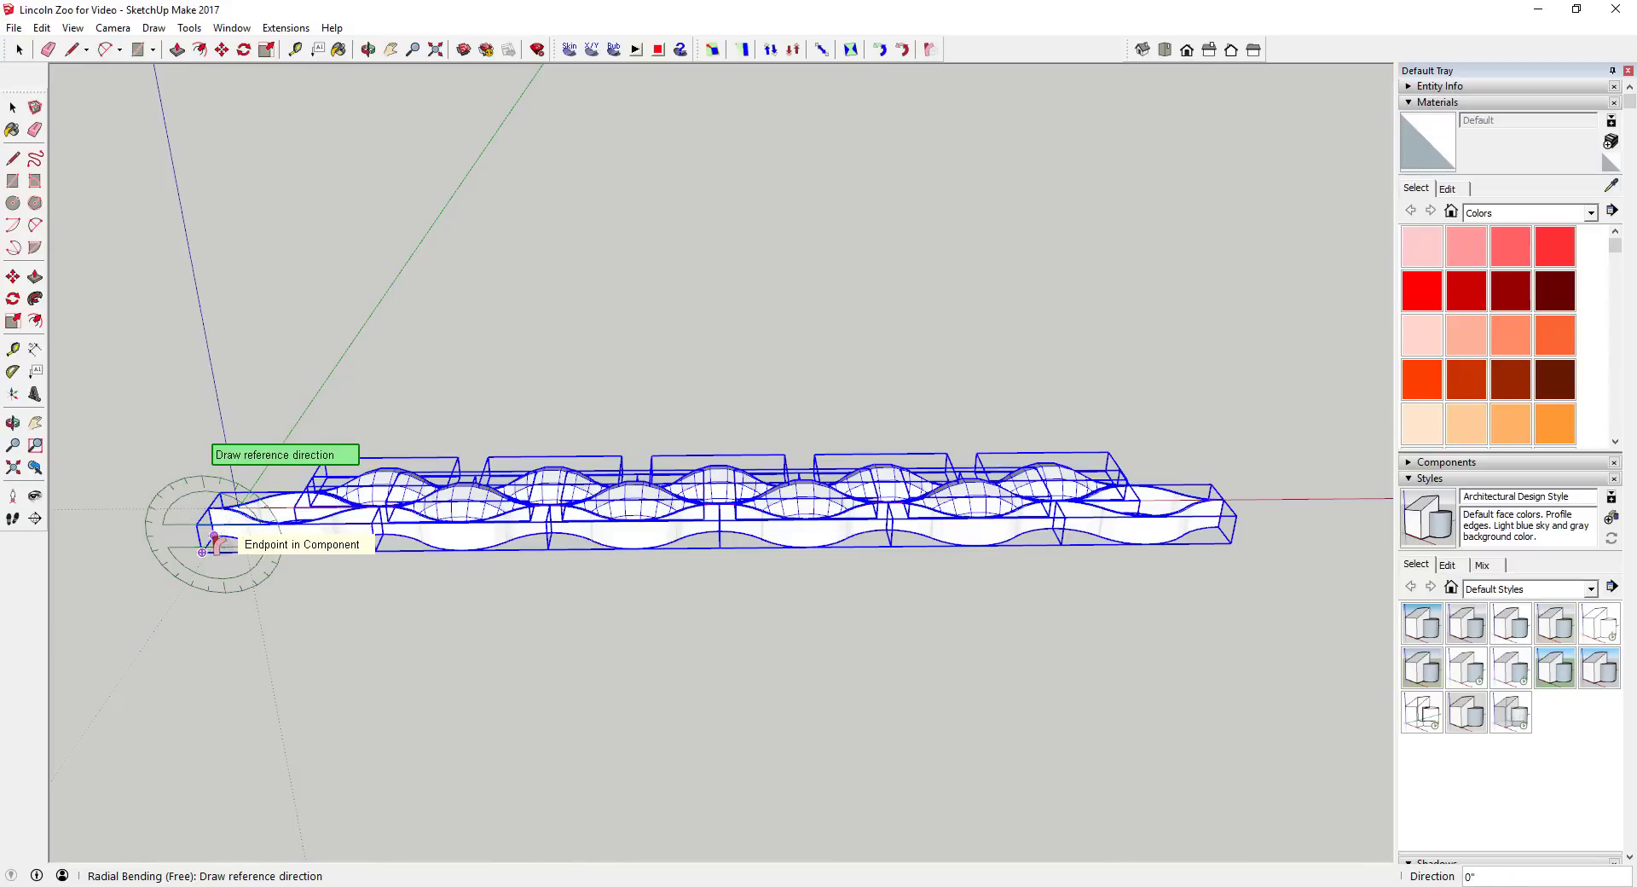
scroll(1269, 526, up, 1)
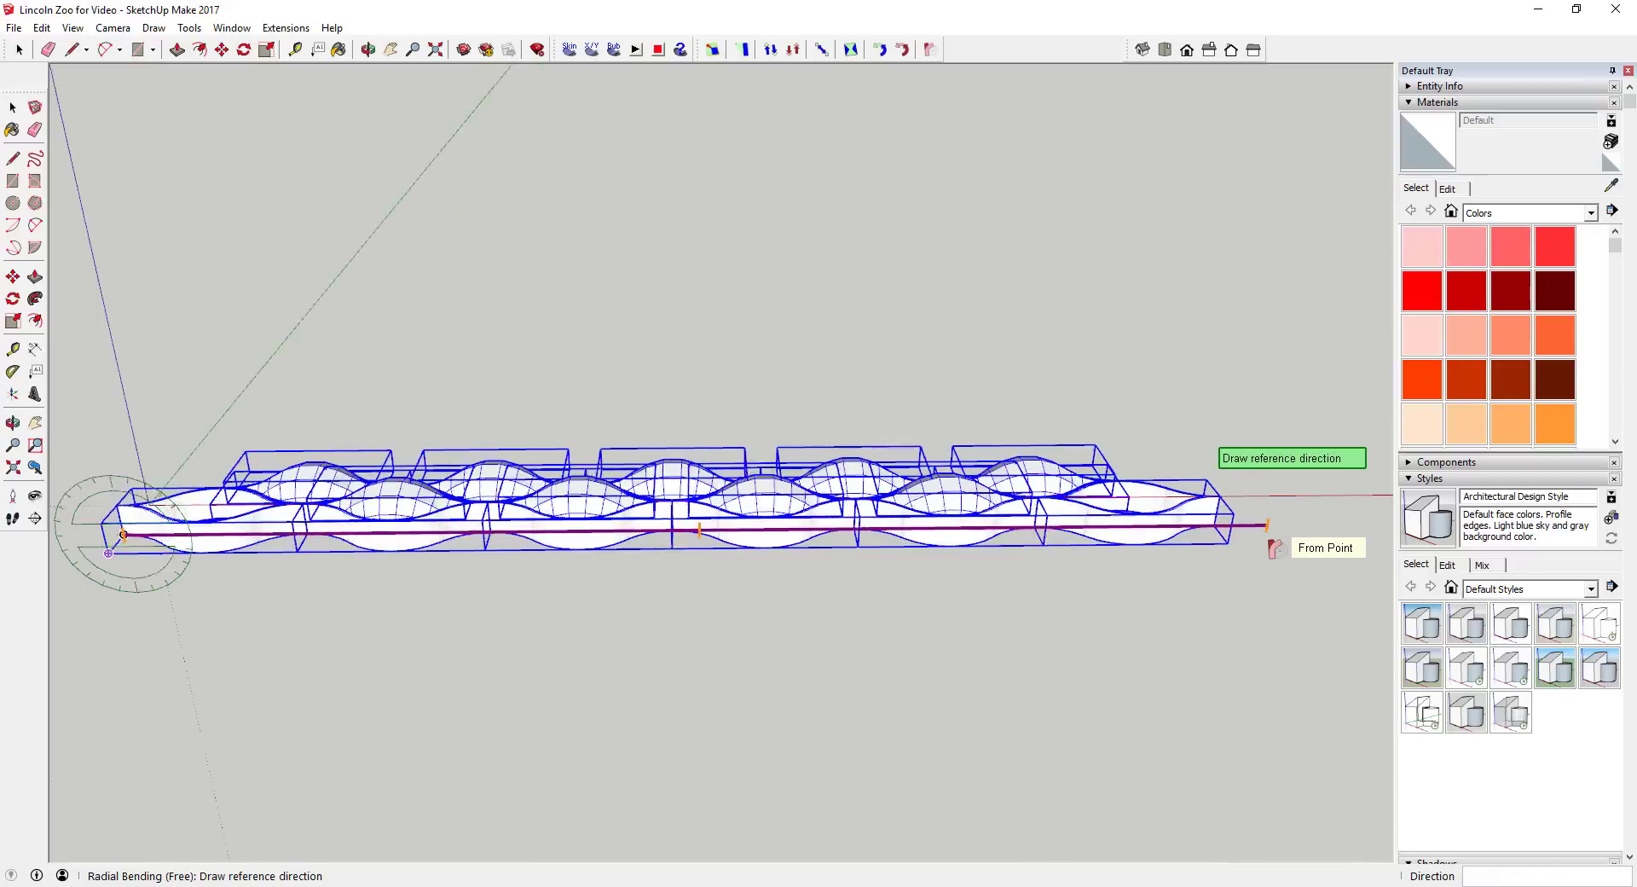
scroll(1274, 548, up, 2)
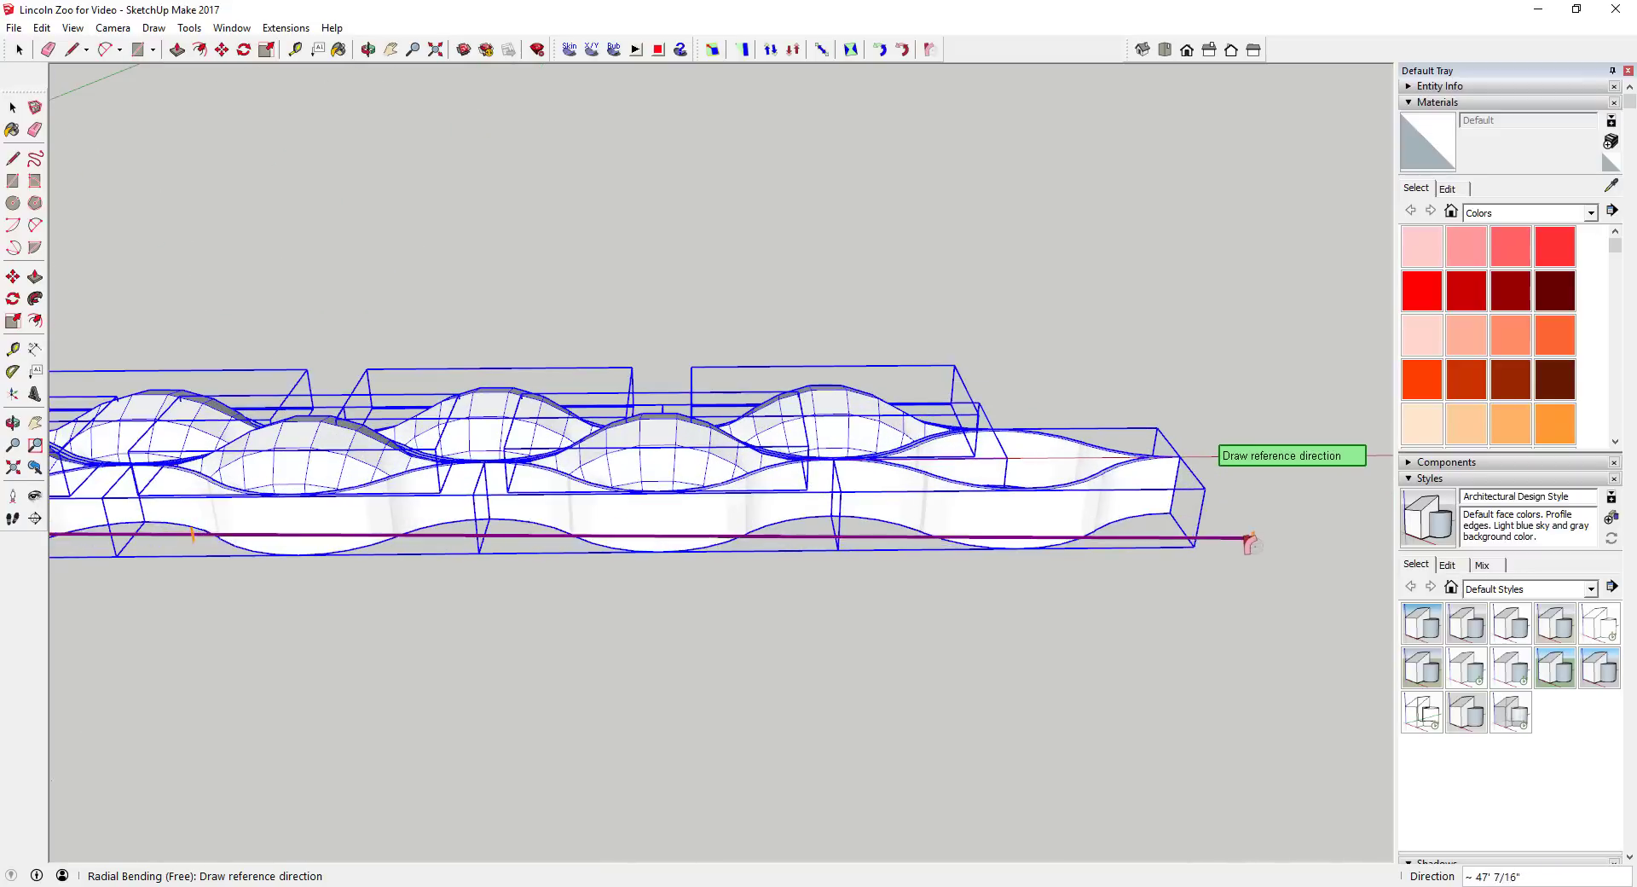
click(1193, 525)
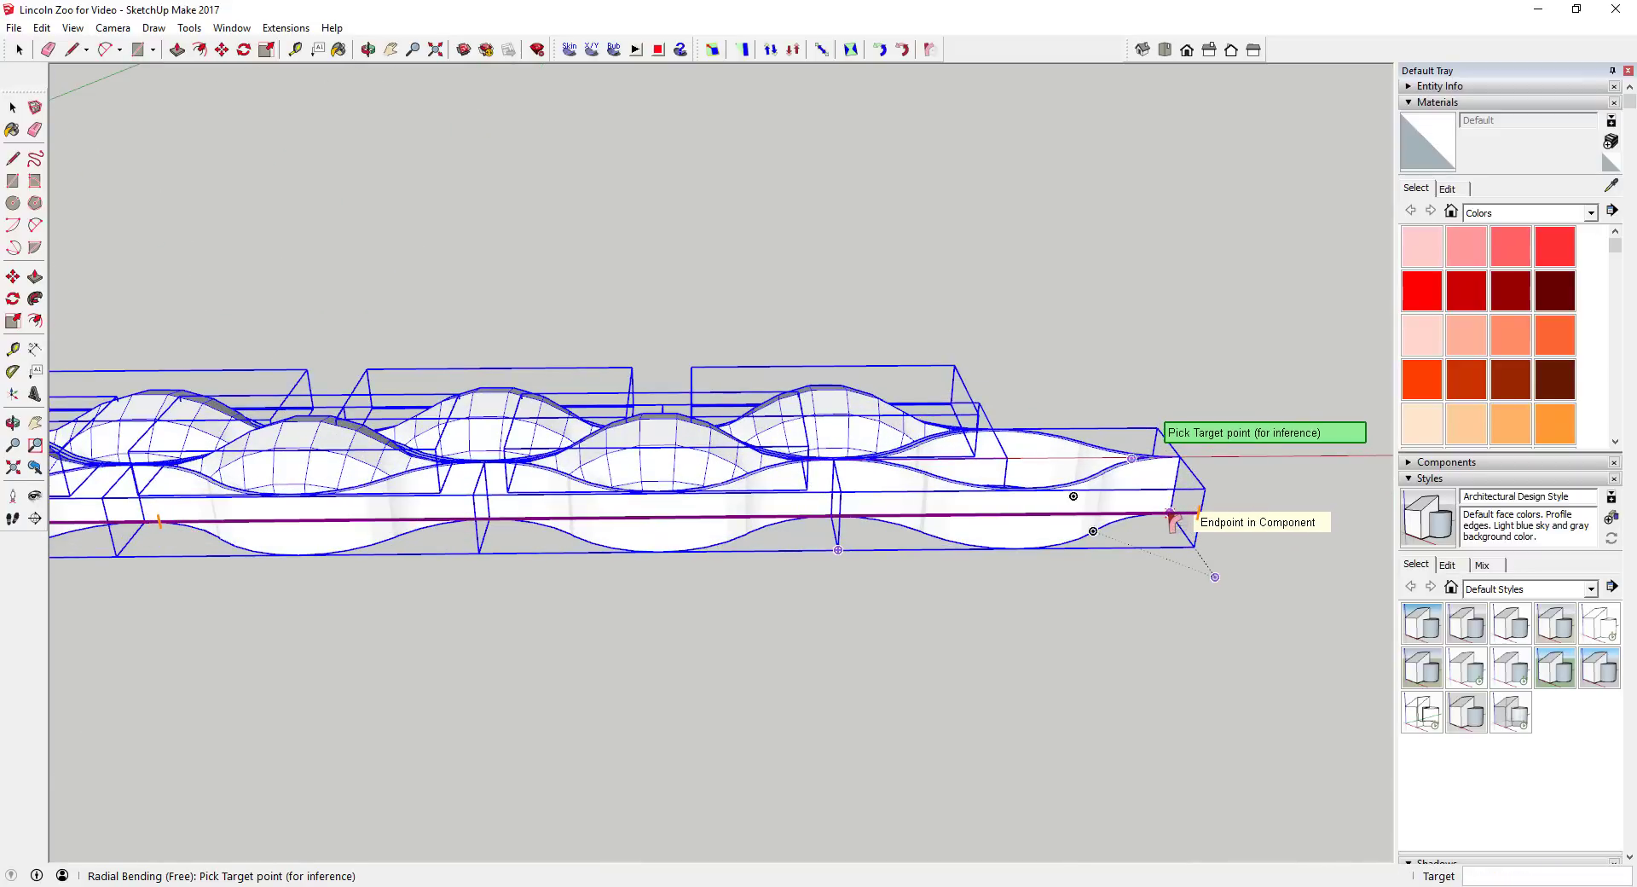
Step: Try to bend the rows by -180 degrees with the far tip's lower endpoint as target, and undo the bend
scroll(1171, 515, up, 3)
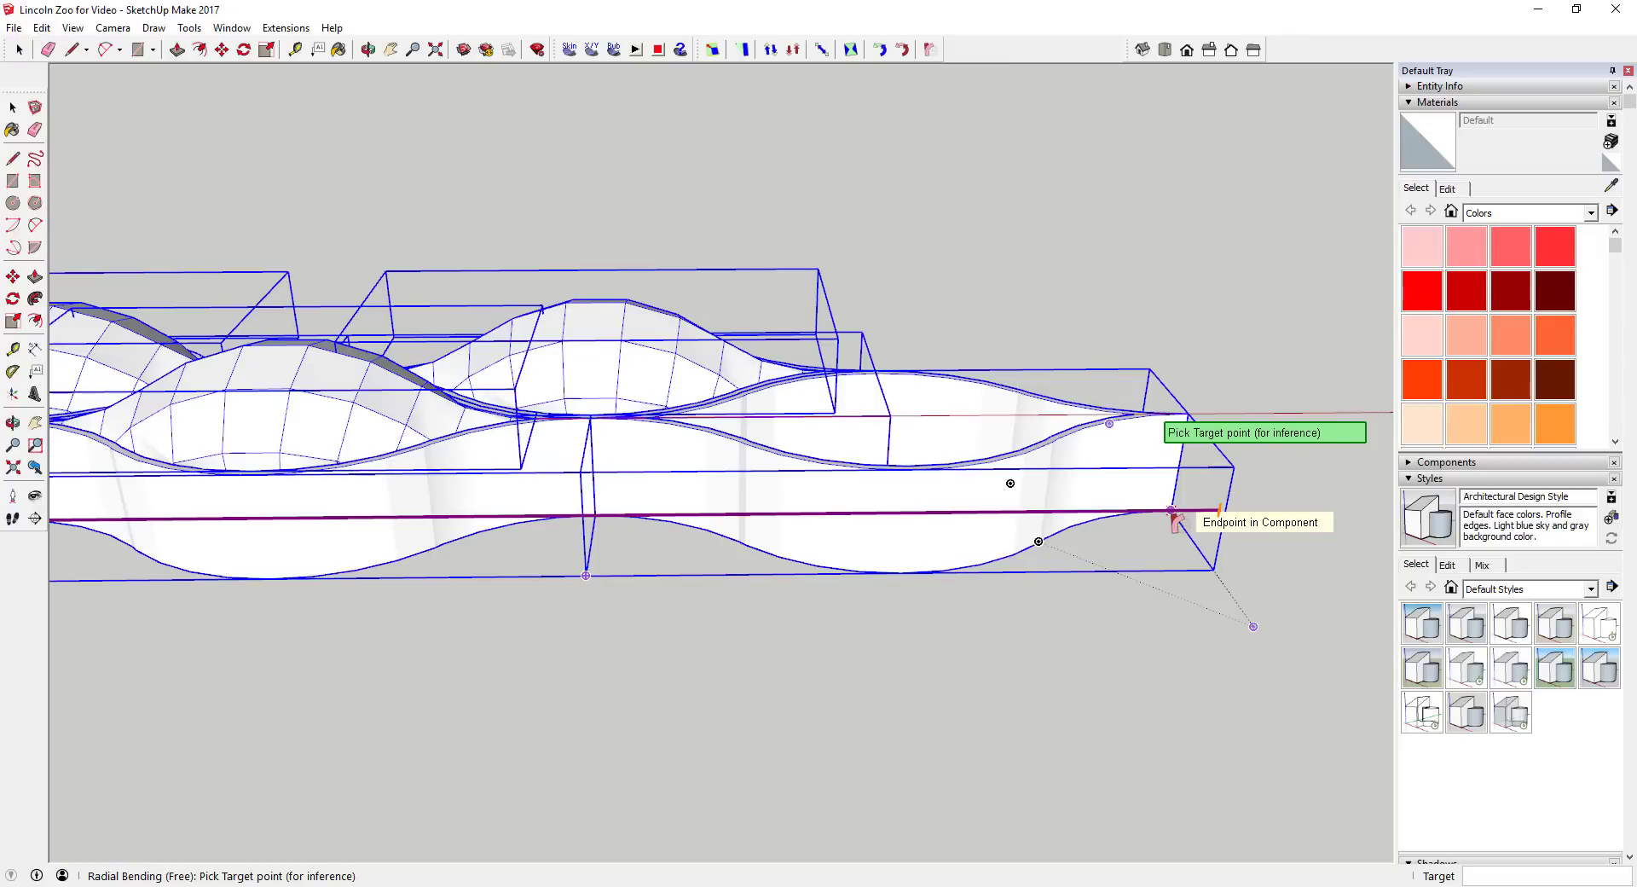
click(1172, 512)
scroll(1175, 518, down, 5)
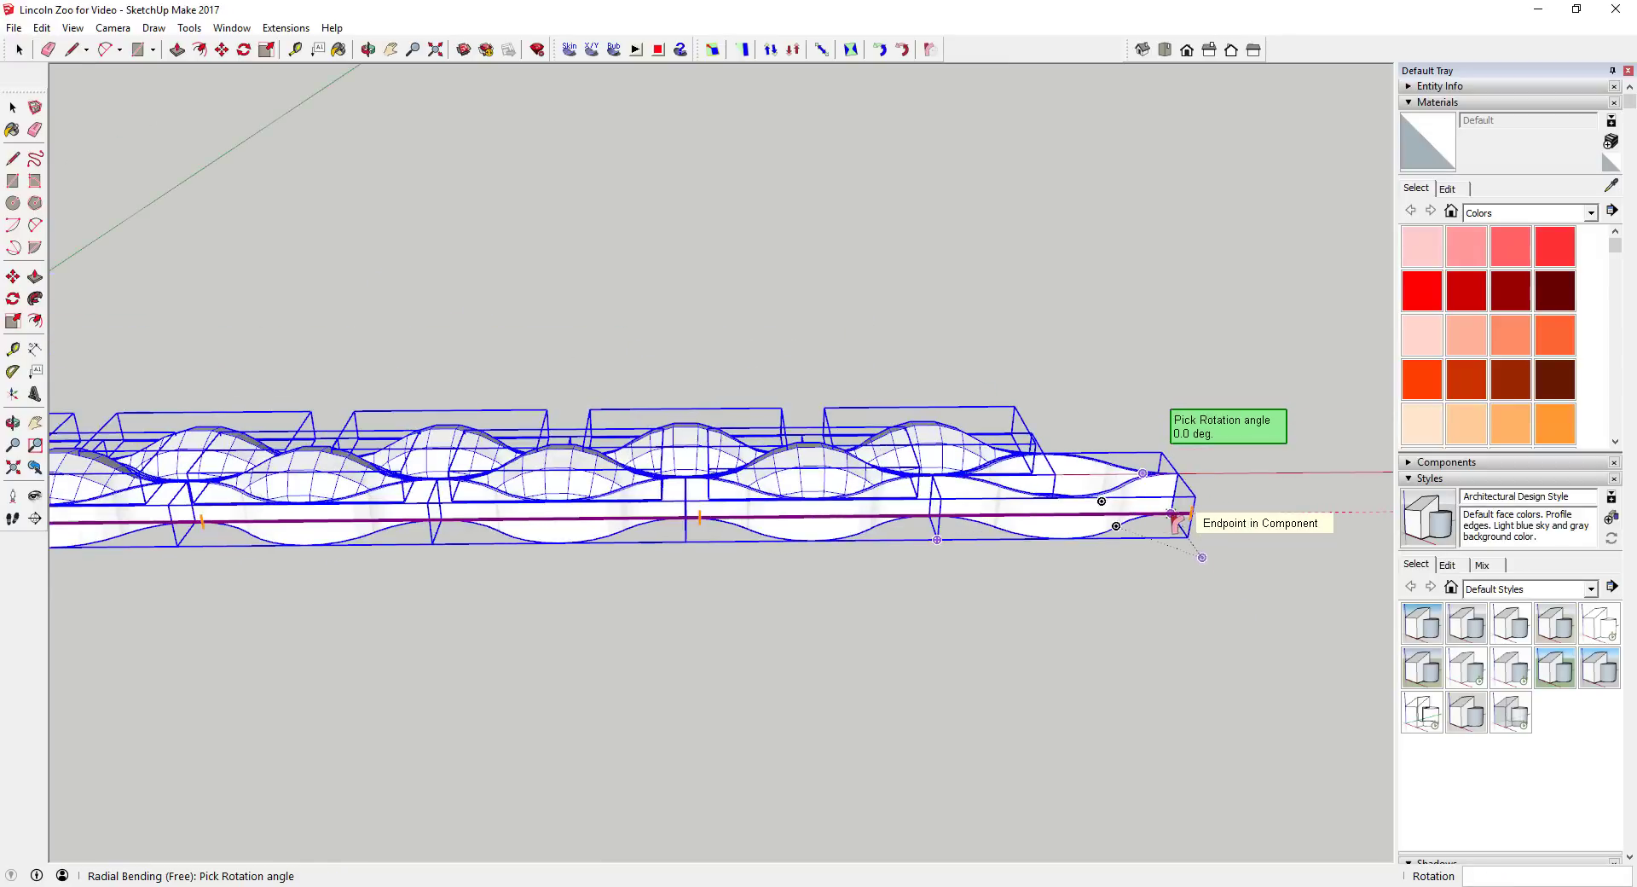
scroll(1177, 520, down, 3)
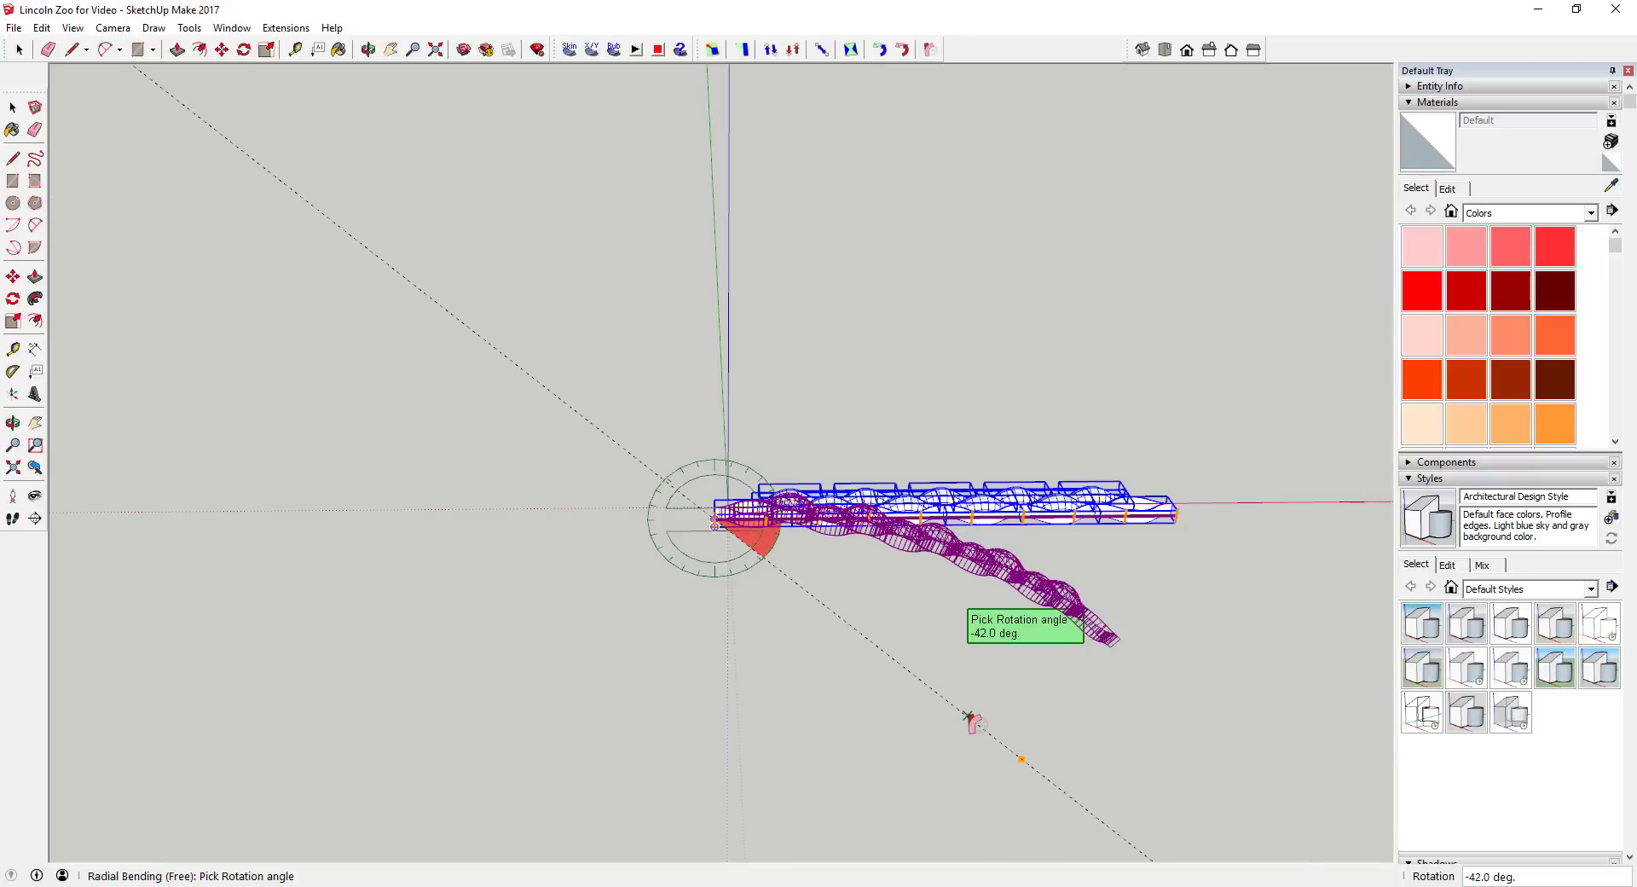
text(-180)
key(Return)
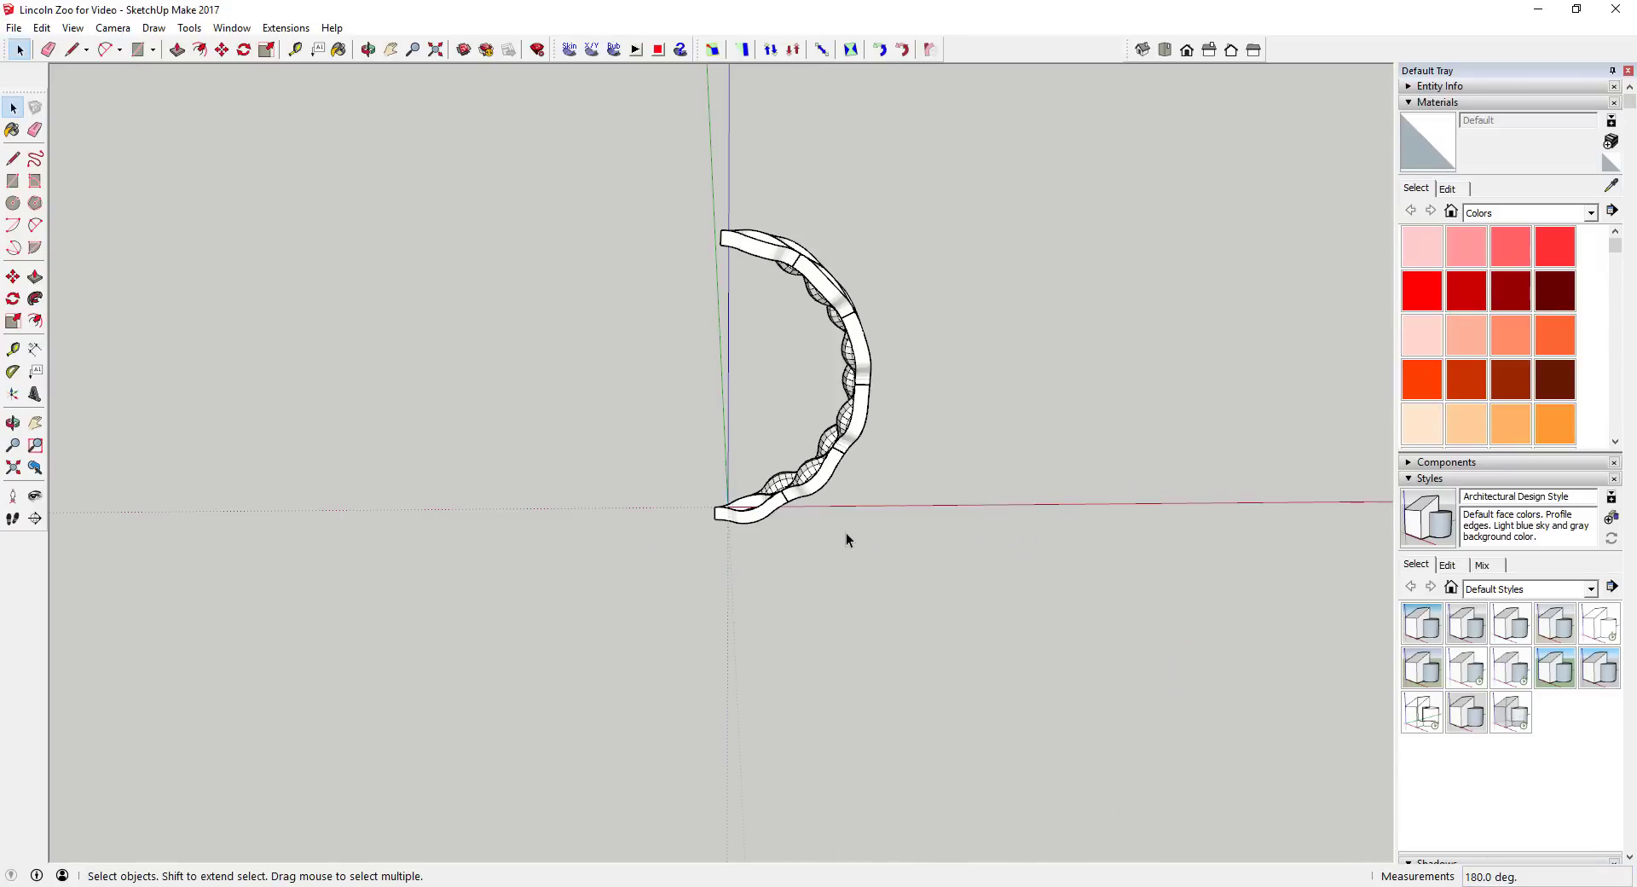
key(ctrl+z)
key(ctrl+z)
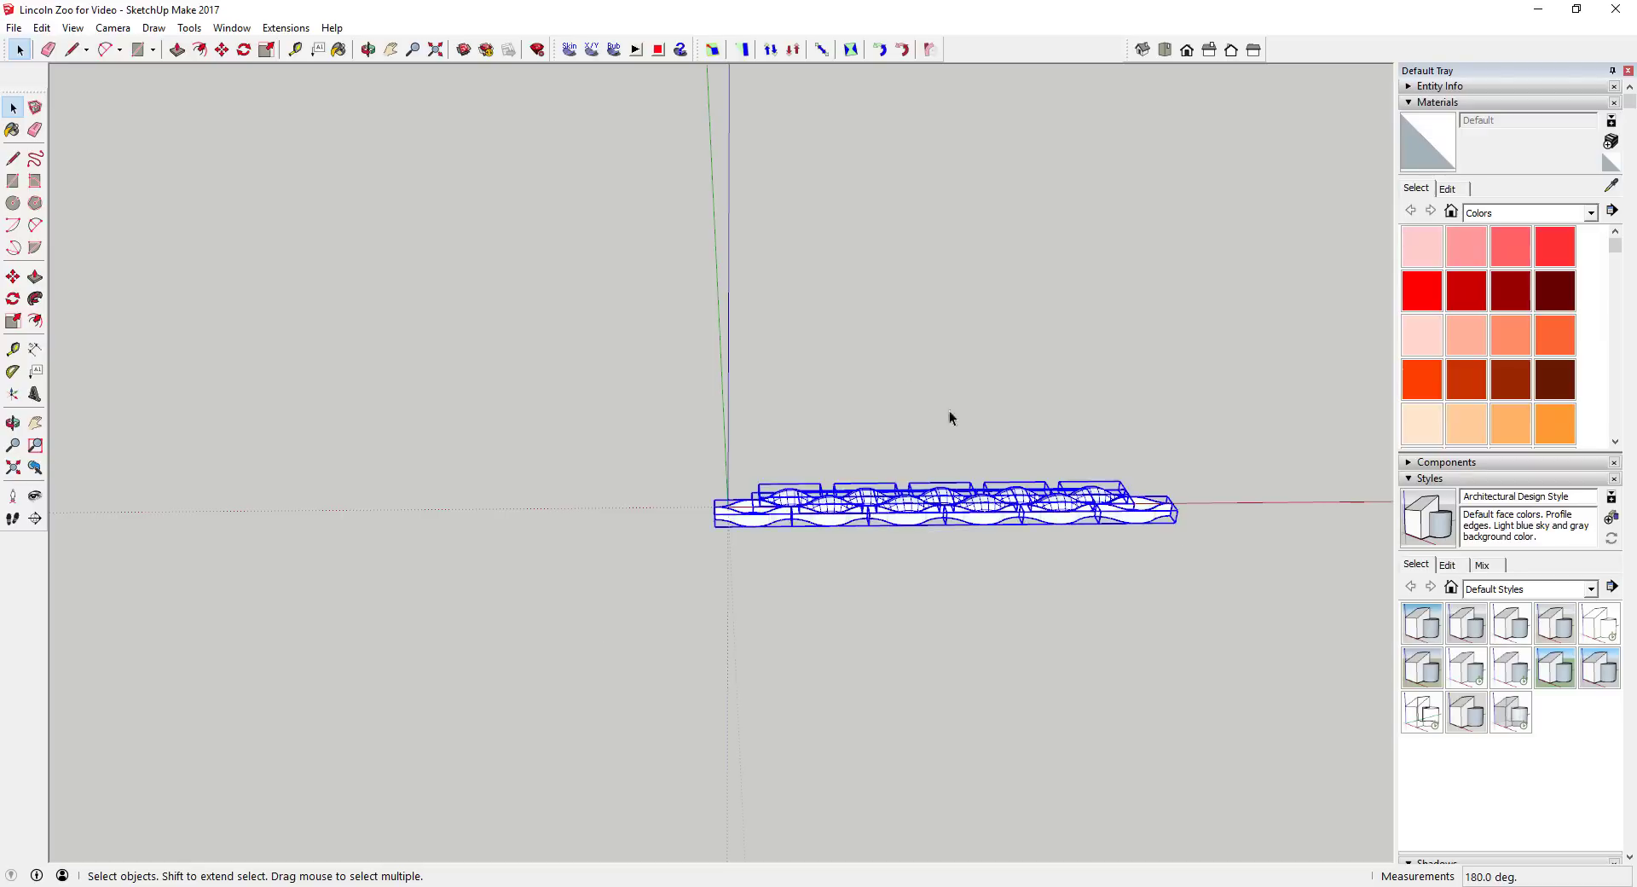
Step: Start a FredoScale Radial Bending of the selected rows with its origin at the lower endpoint of the tip nearest the origin
key(m)
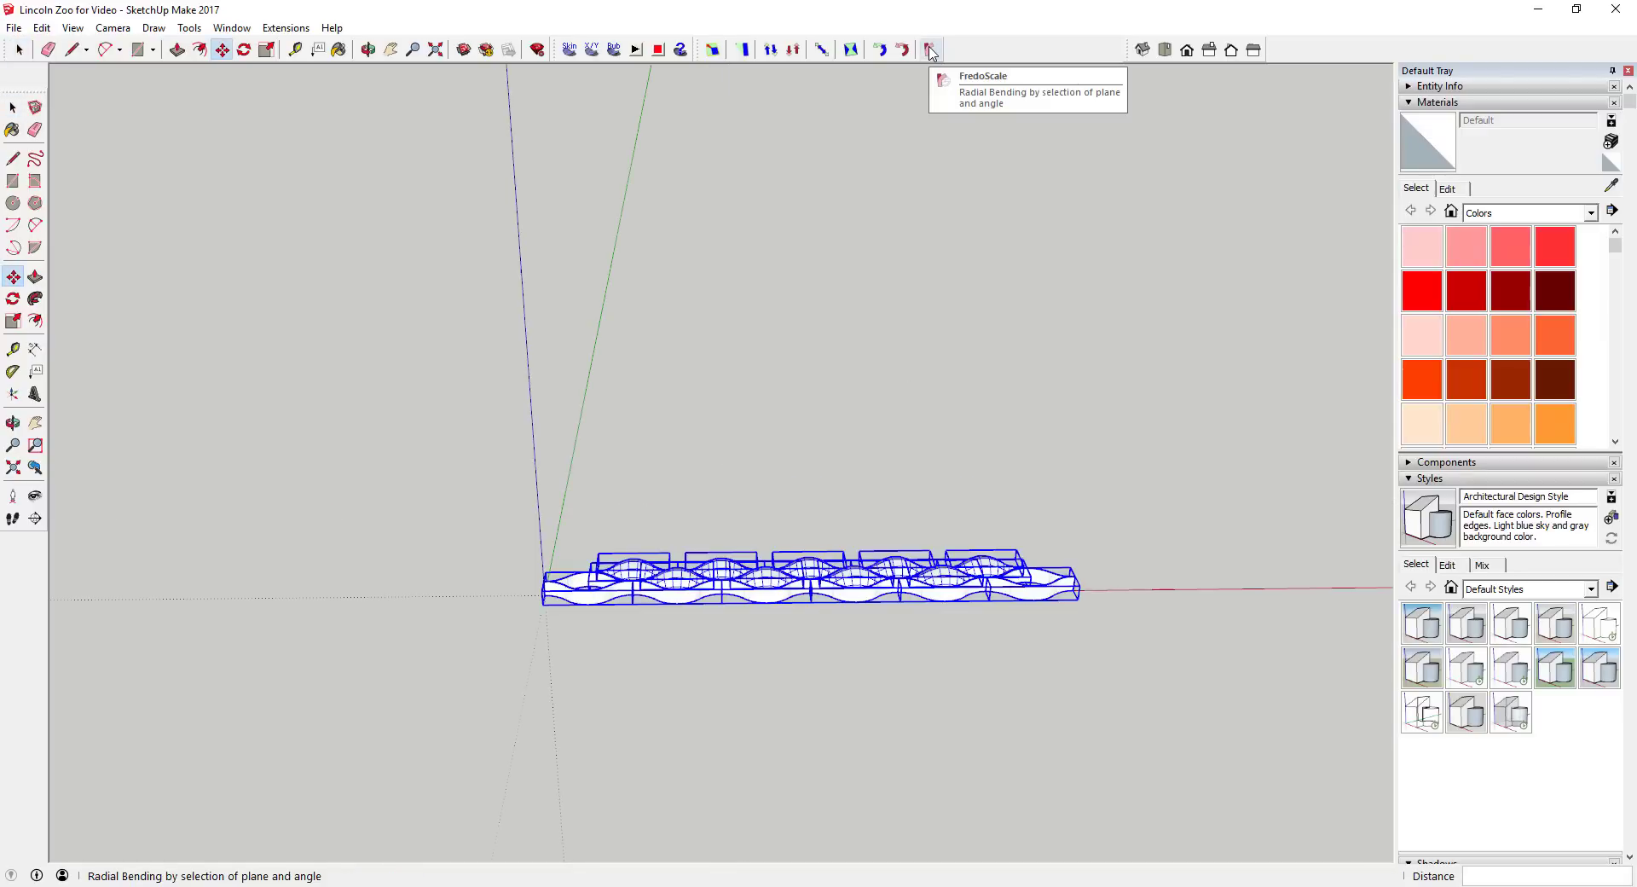
scroll(785, 595, up, 4)
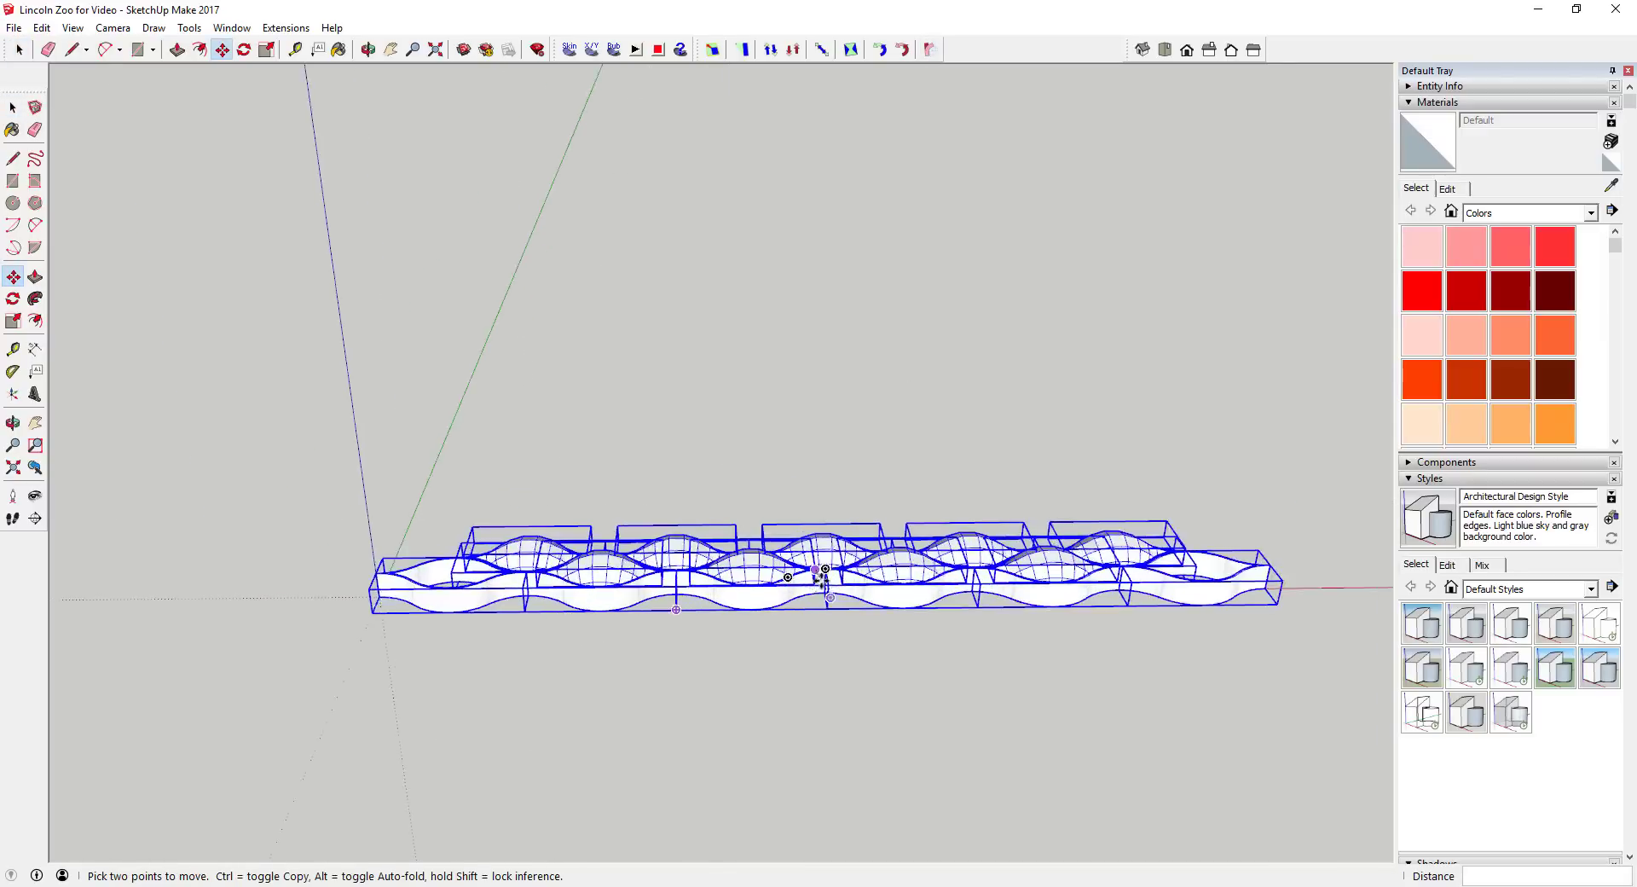
scroll(903, 584, down, 2)
scroll(898, 262, up, 2)
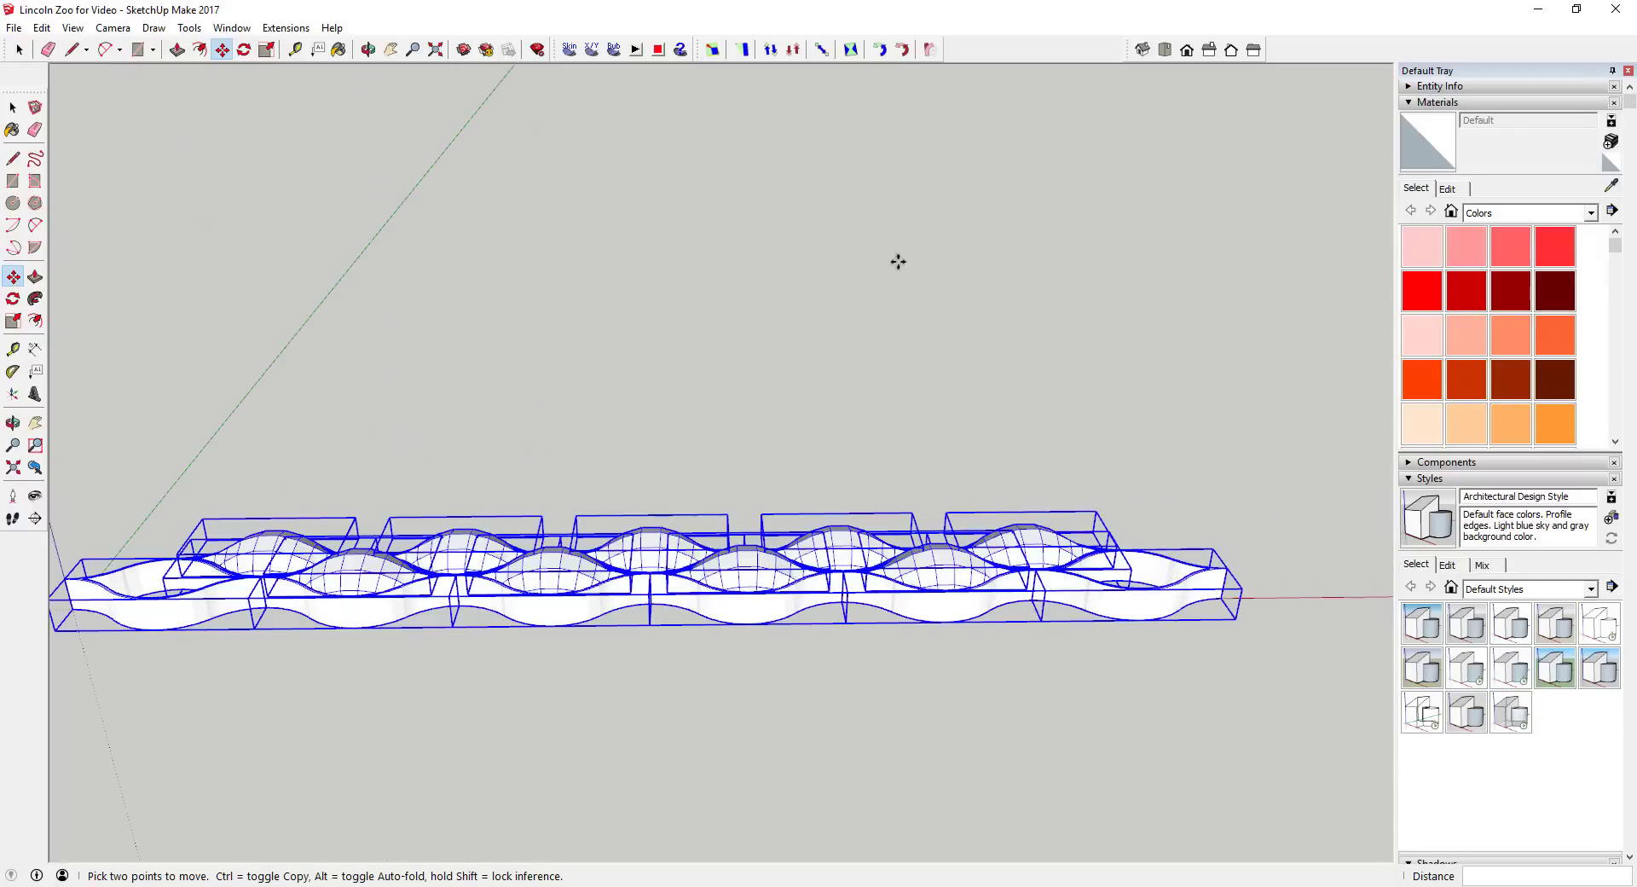
click(929, 50)
scroll(68, 605, down, 2)
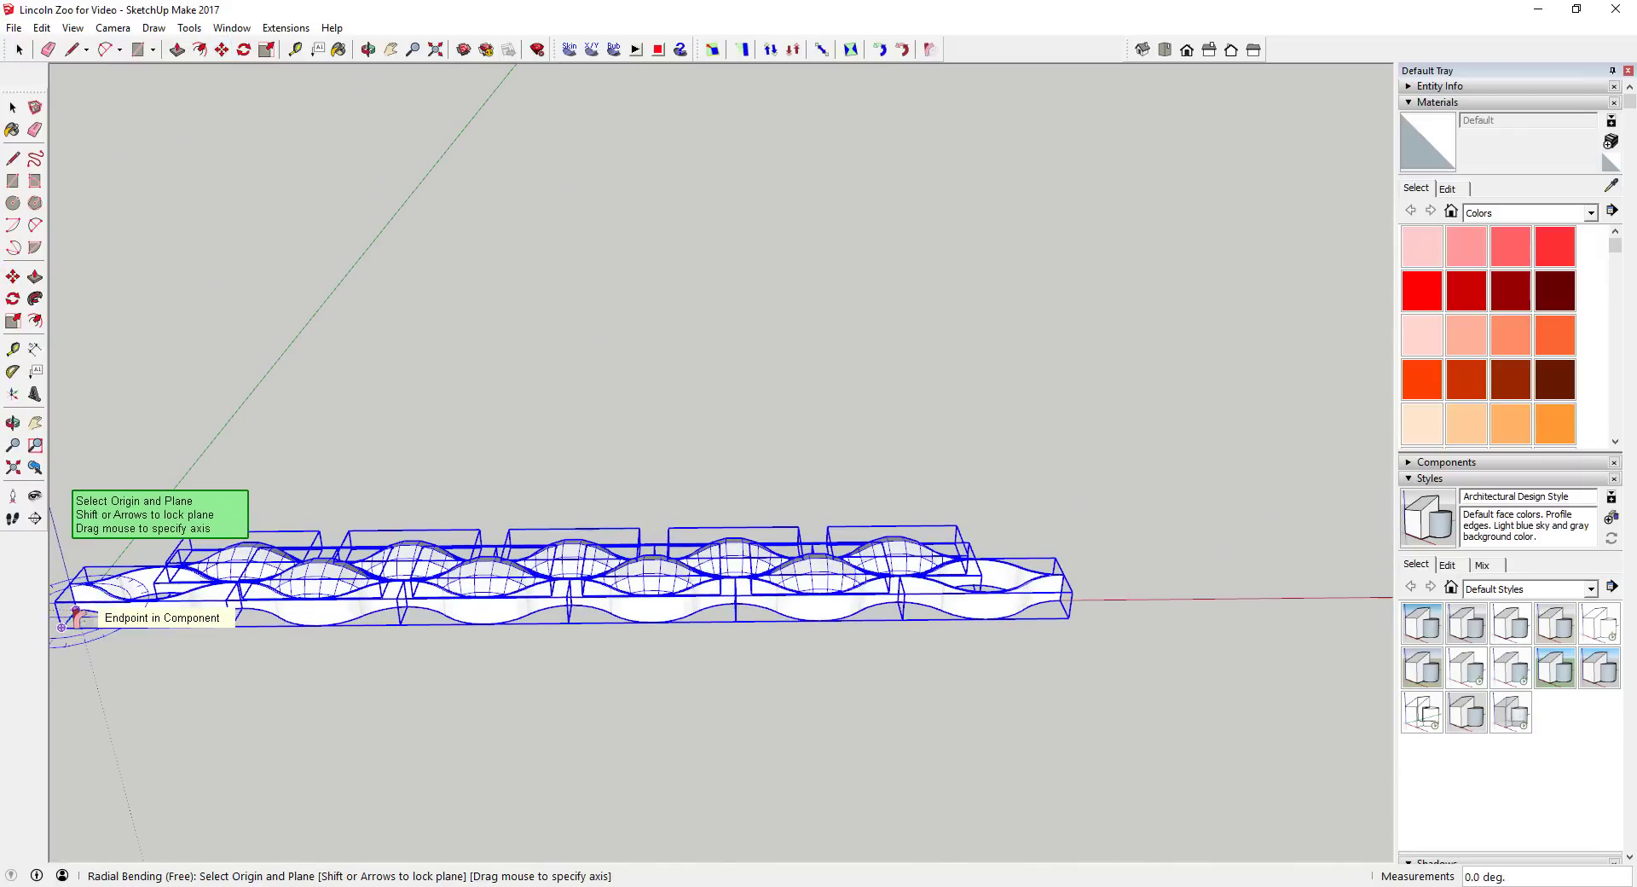
click(75, 612)
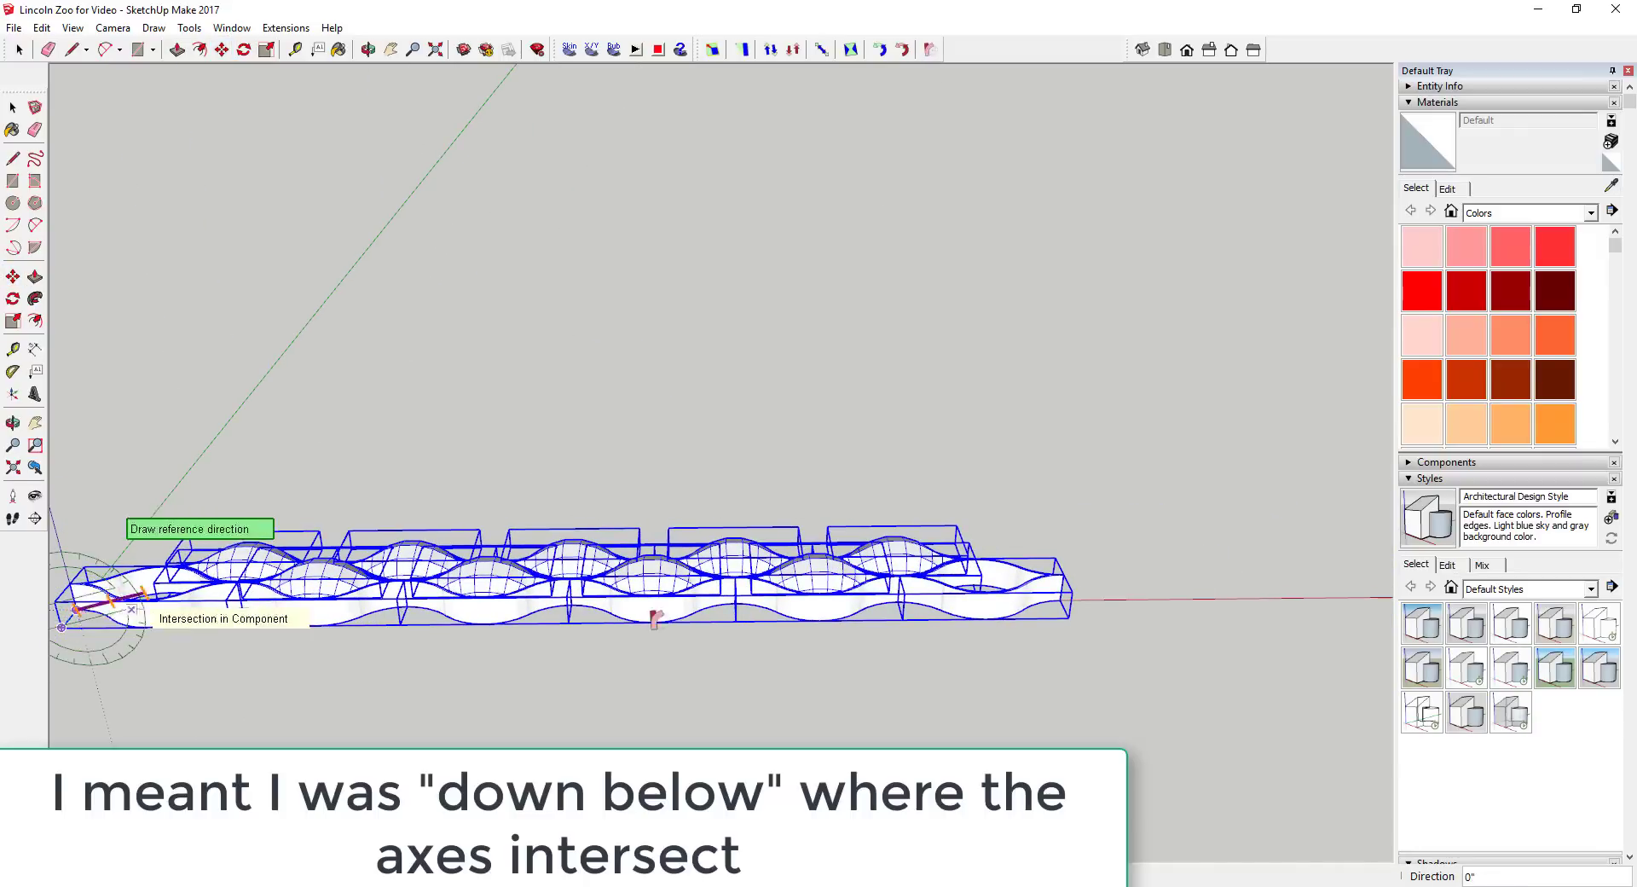
Step: Set the bend's reference direction to the far tip's lower endpoint and bend both rows downward by -180 degrees into a half-circle arch
click(1062, 601)
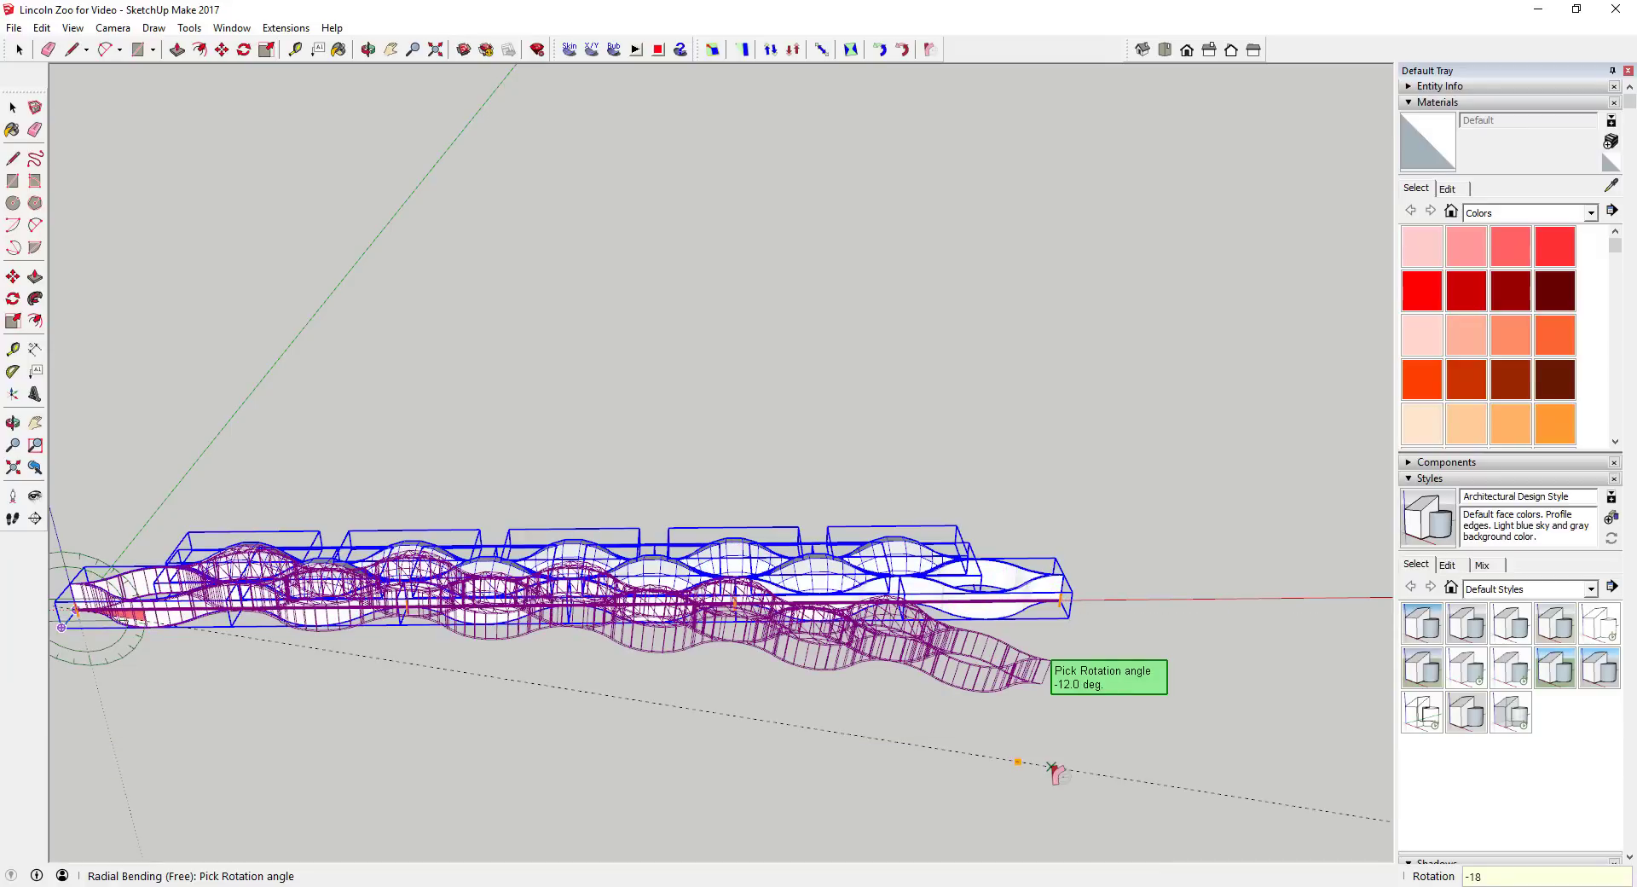
key(Return)
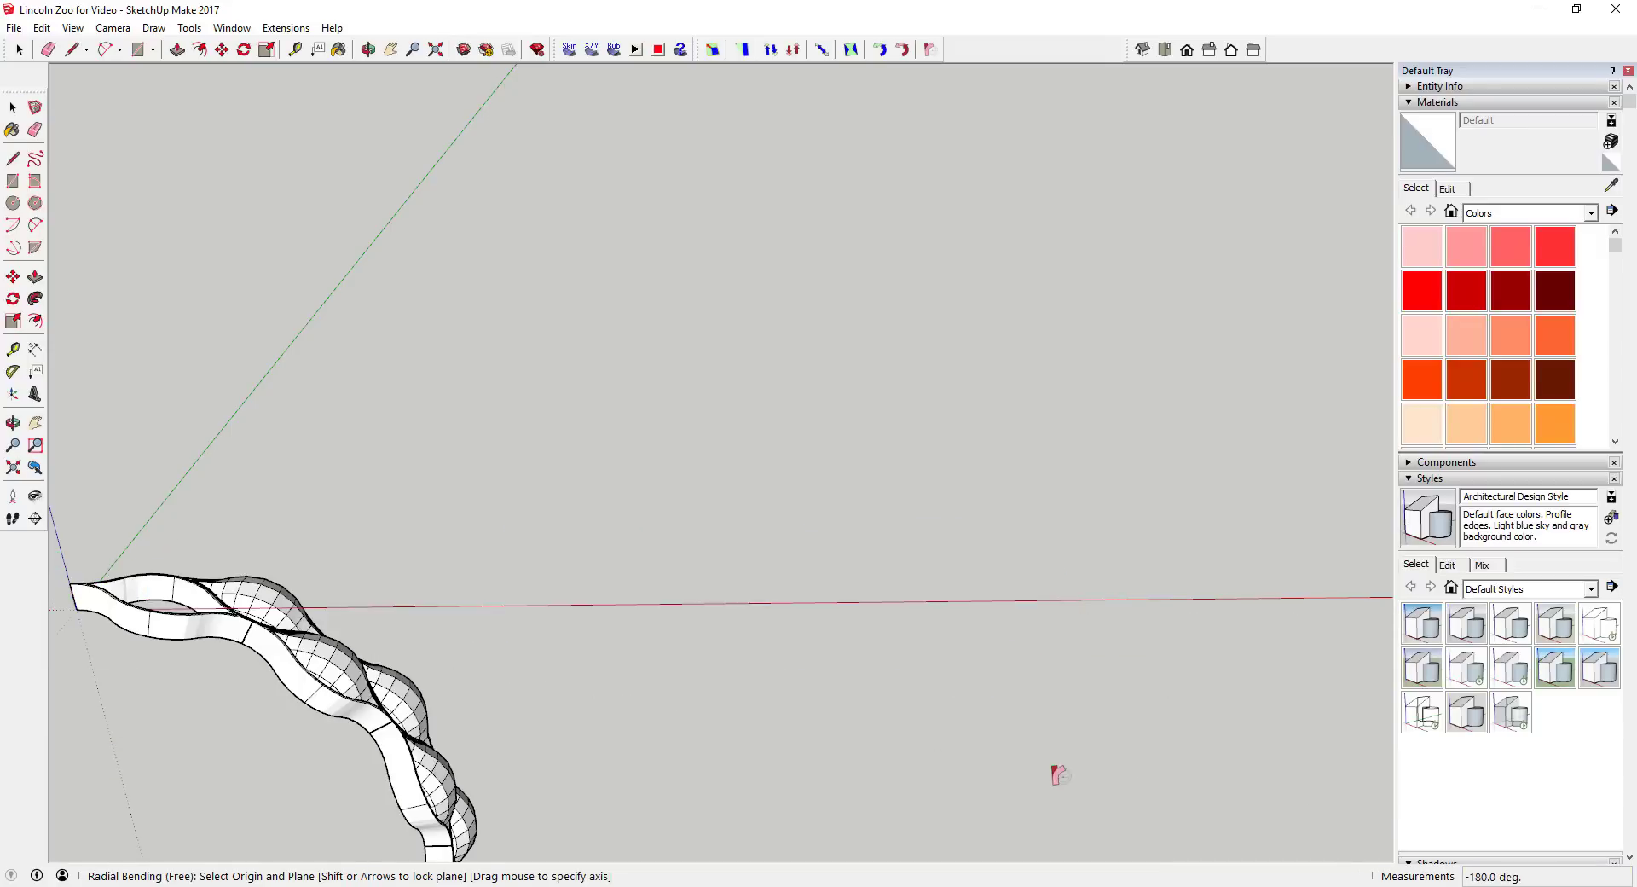
key(space)
scroll(973, 582, down, 5)
scroll(617, 797, down, 3)
scroll(655, 684, up, 3)
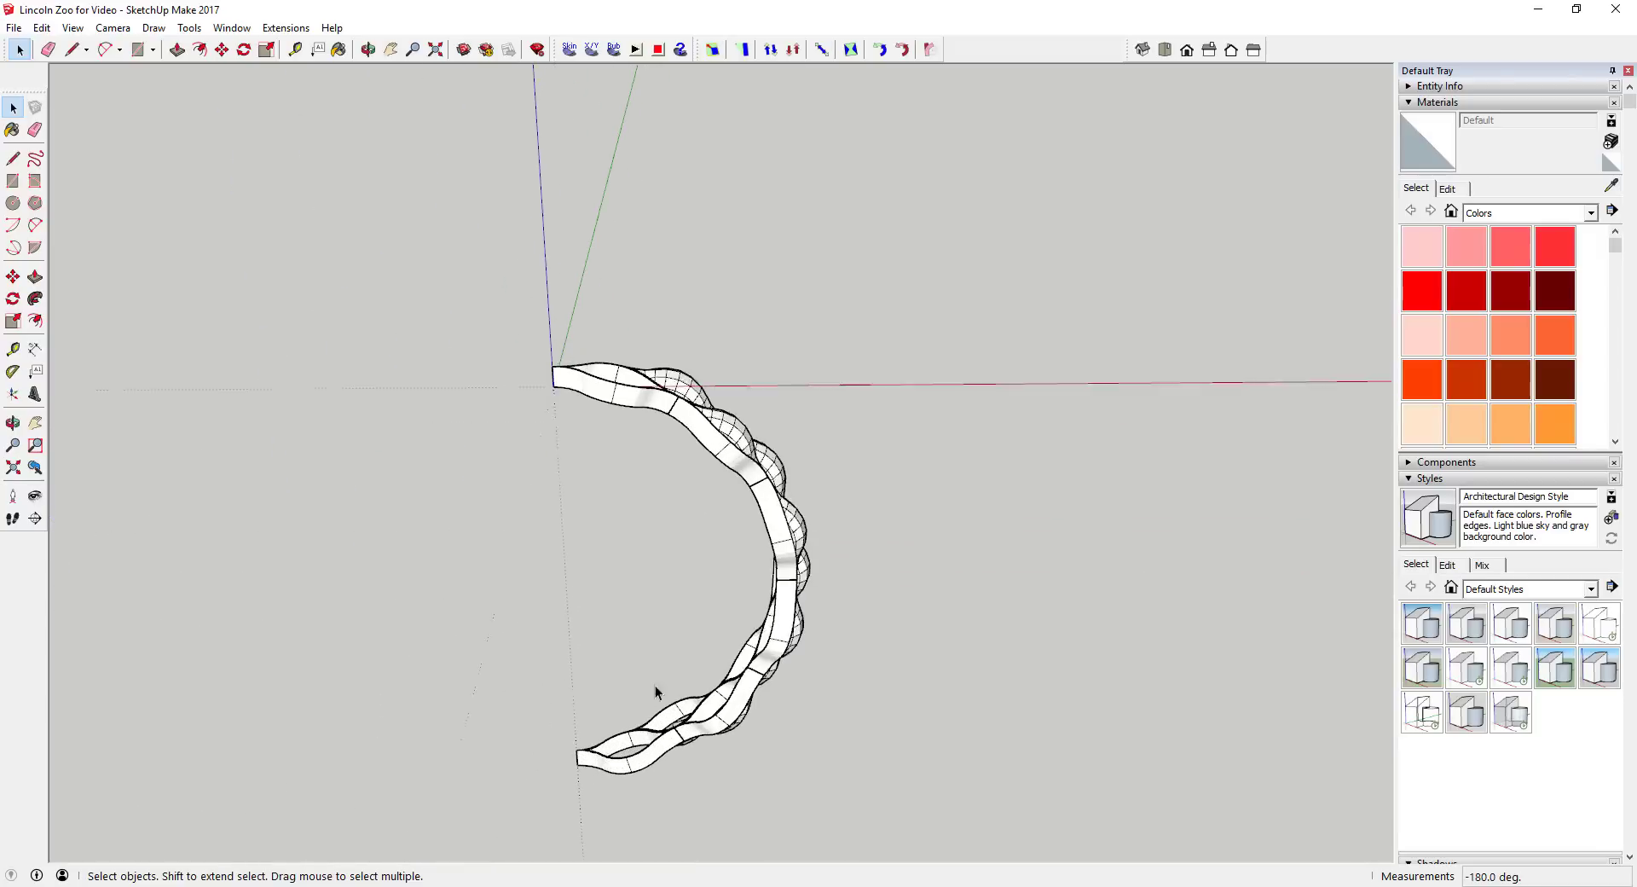
Step: Select the whole bent arch and move it vertically so its lower tip's endpoint sits at the origin
middle_drag(655, 686, 673, 597)
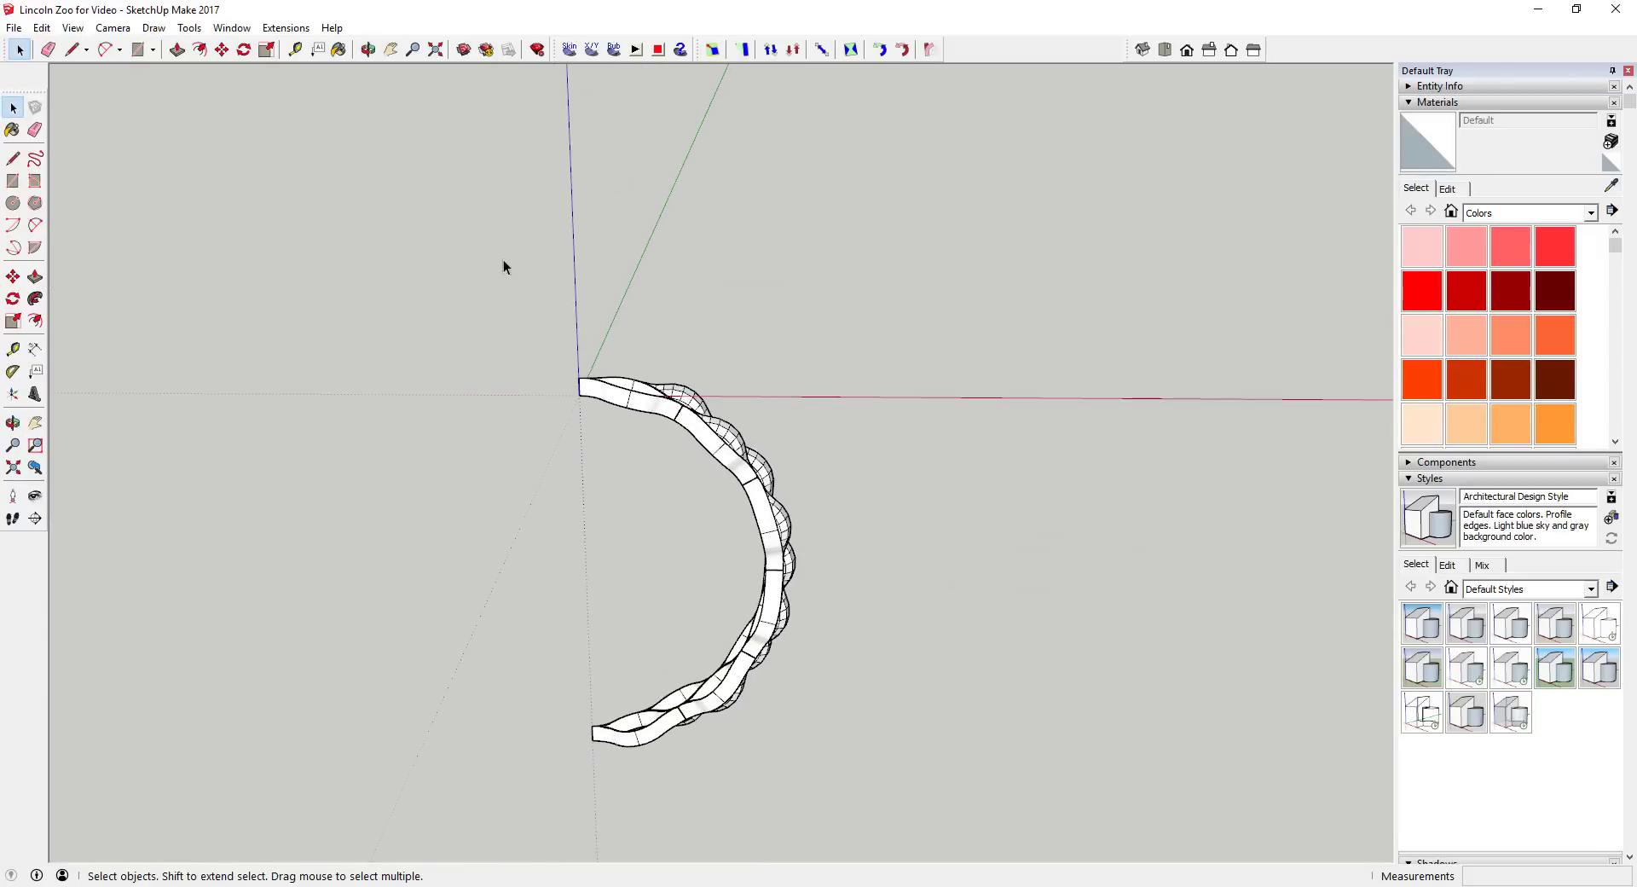
drag(503, 259, 998, 856)
key(m)
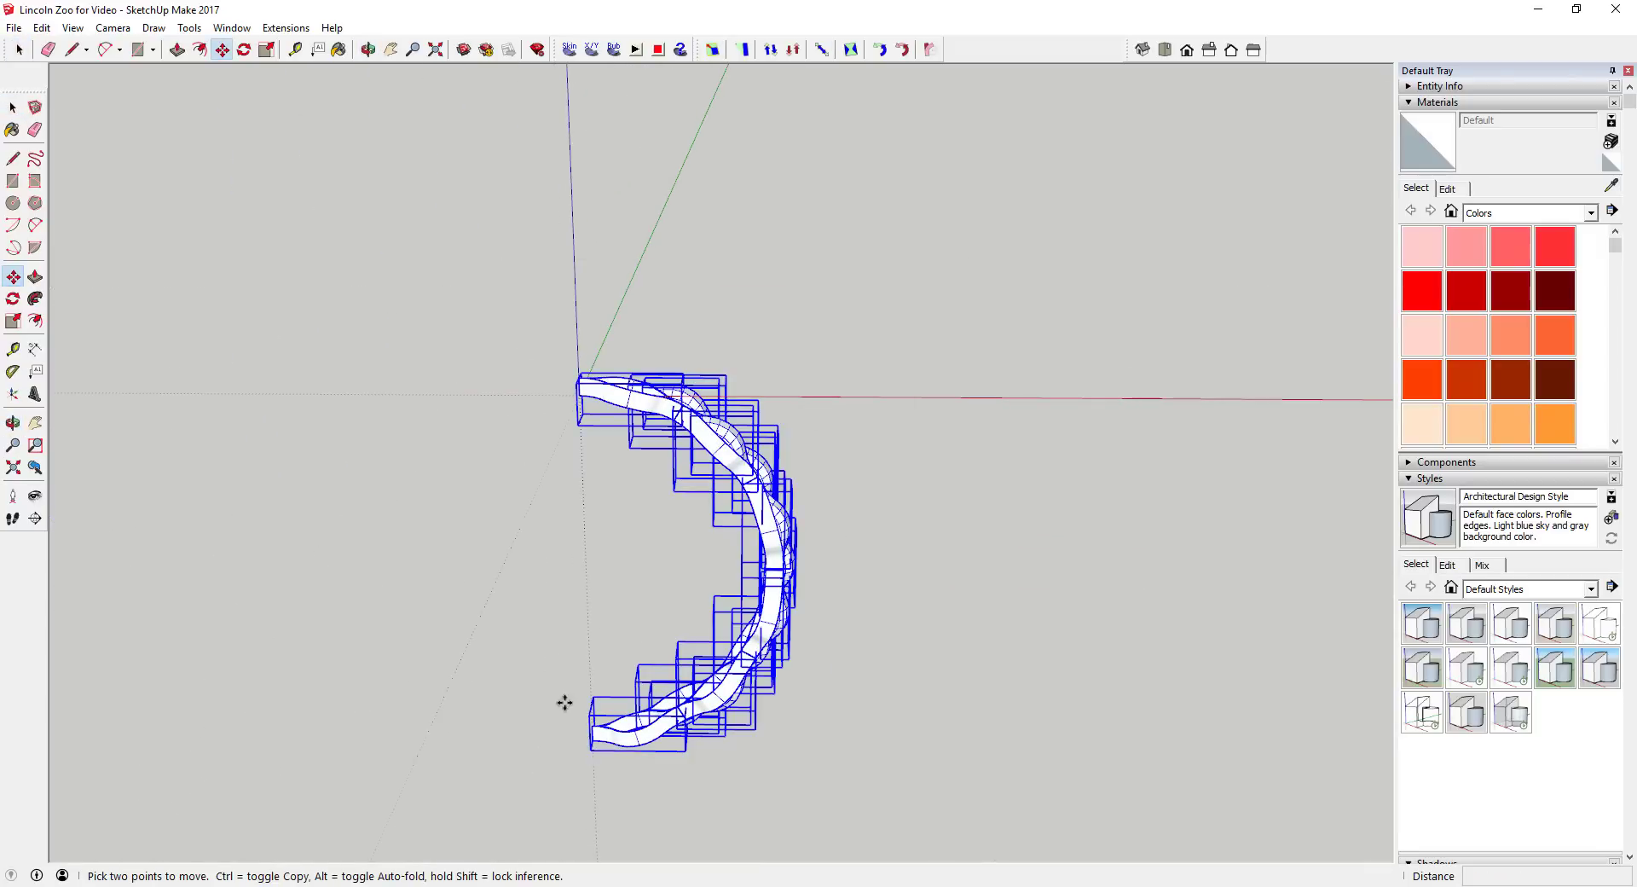
click(592, 727)
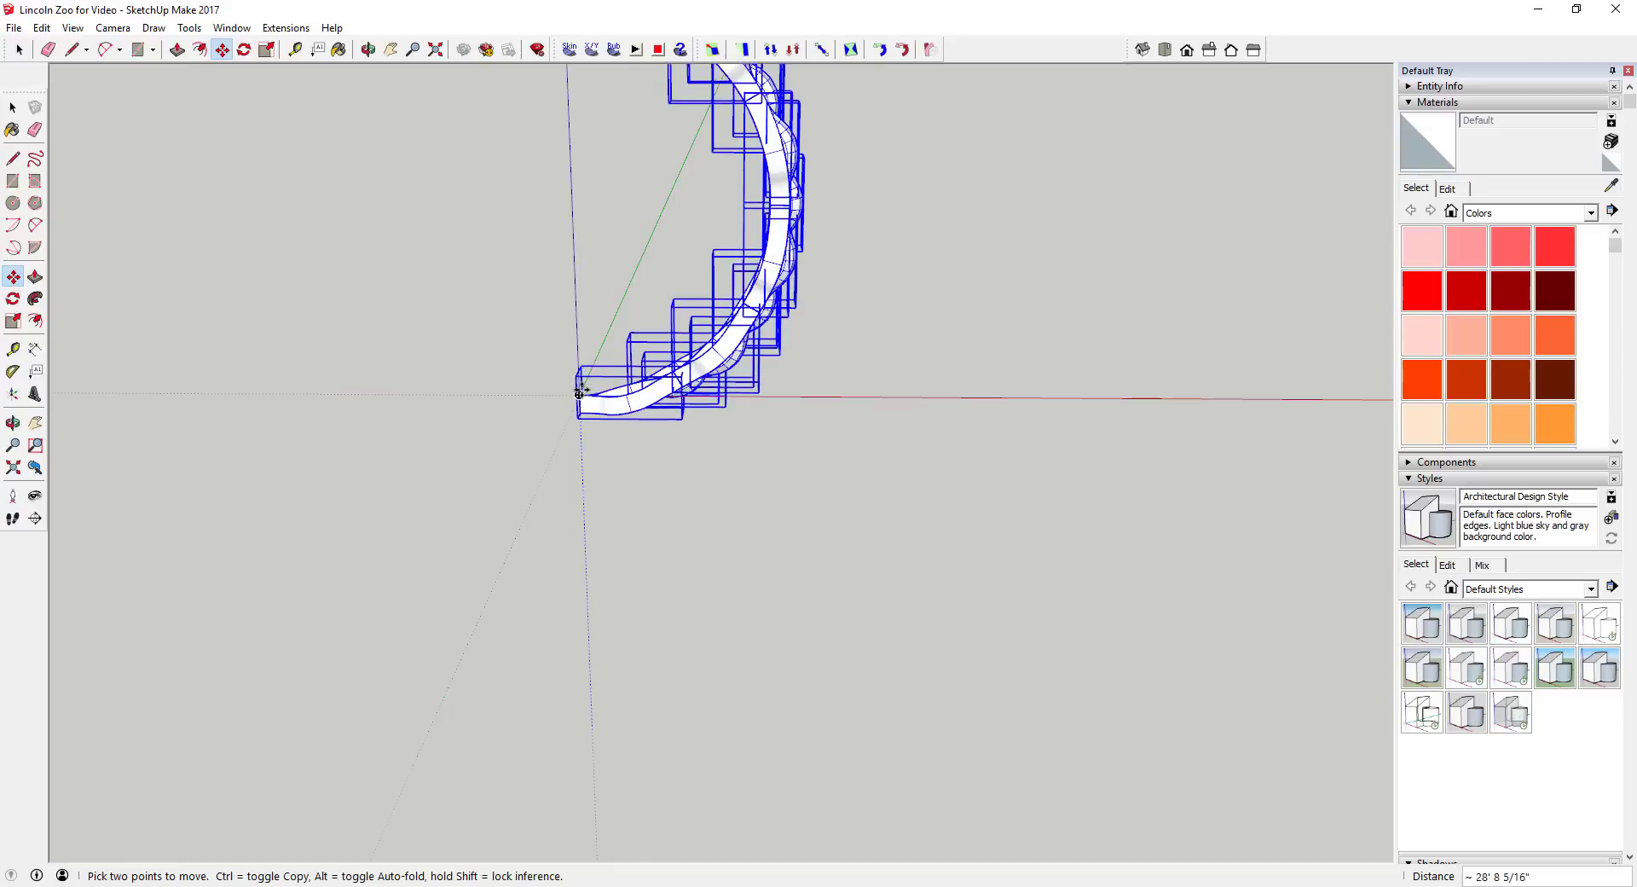
click(580, 381)
Step: Rotate the arch about the origin from the blue axis to the negative red axis, standing both feet on the ground
scroll(580, 382, up, 3)
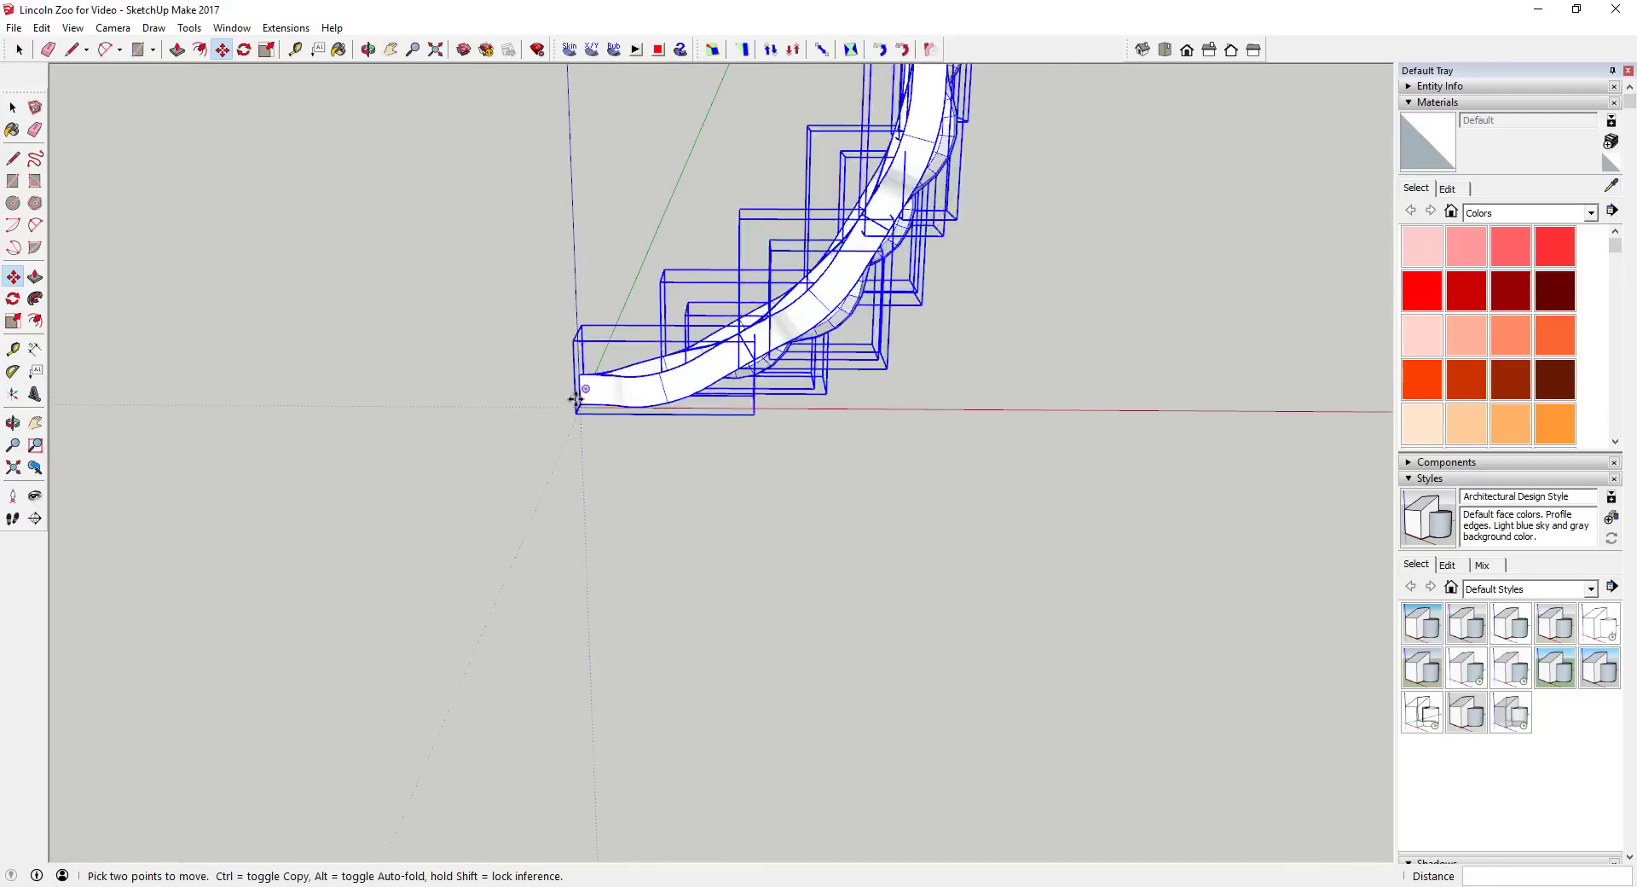
key(q)
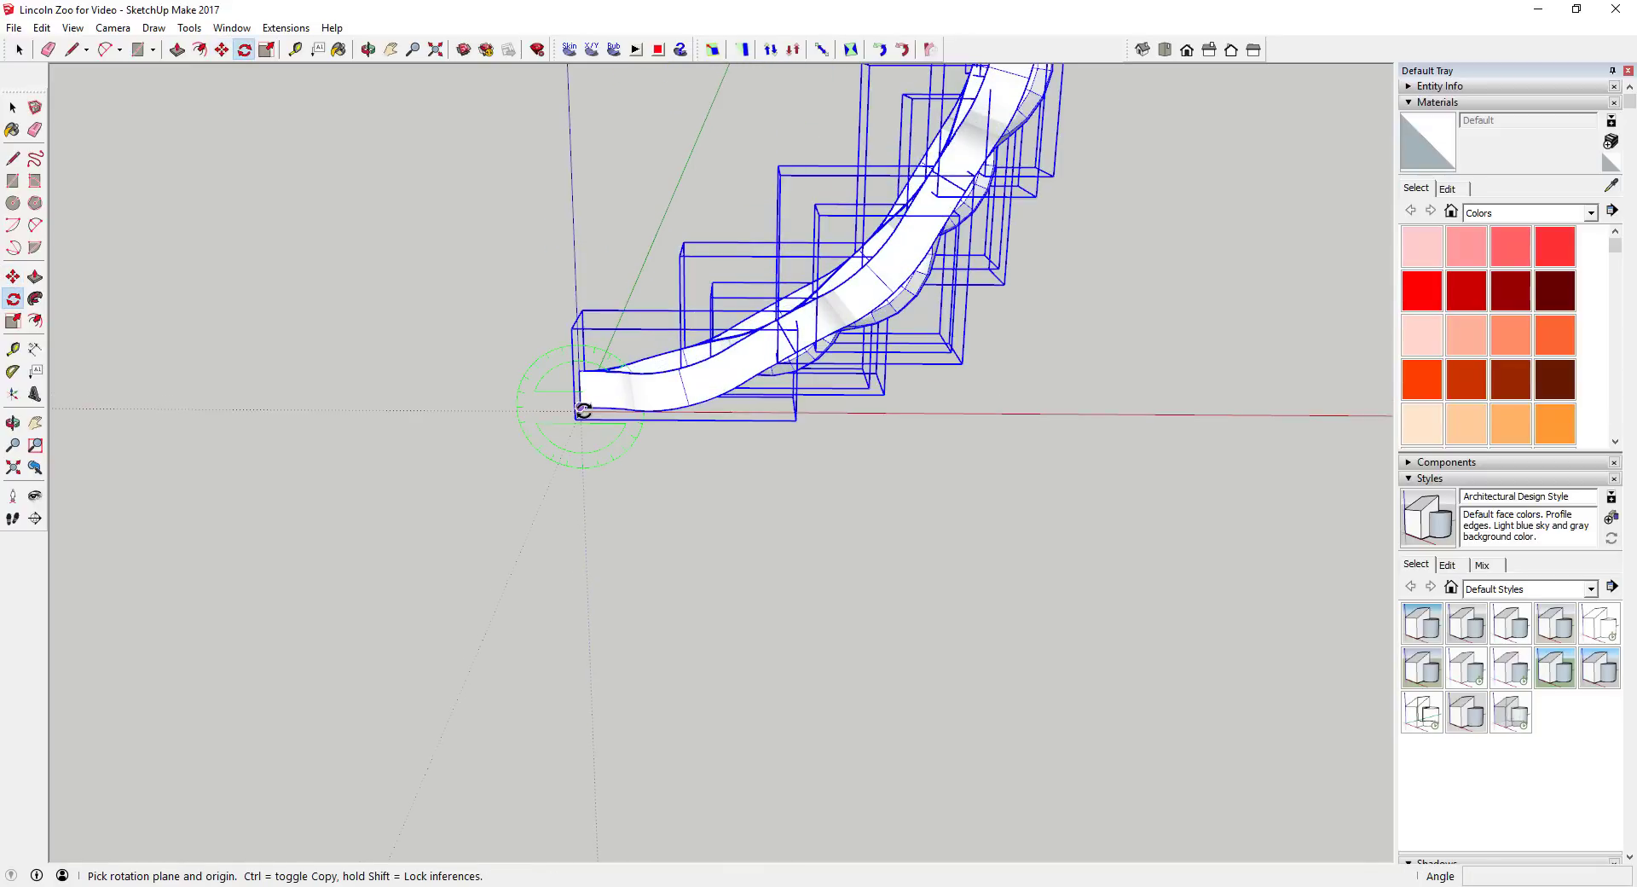
drag(583, 407, 582, 247)
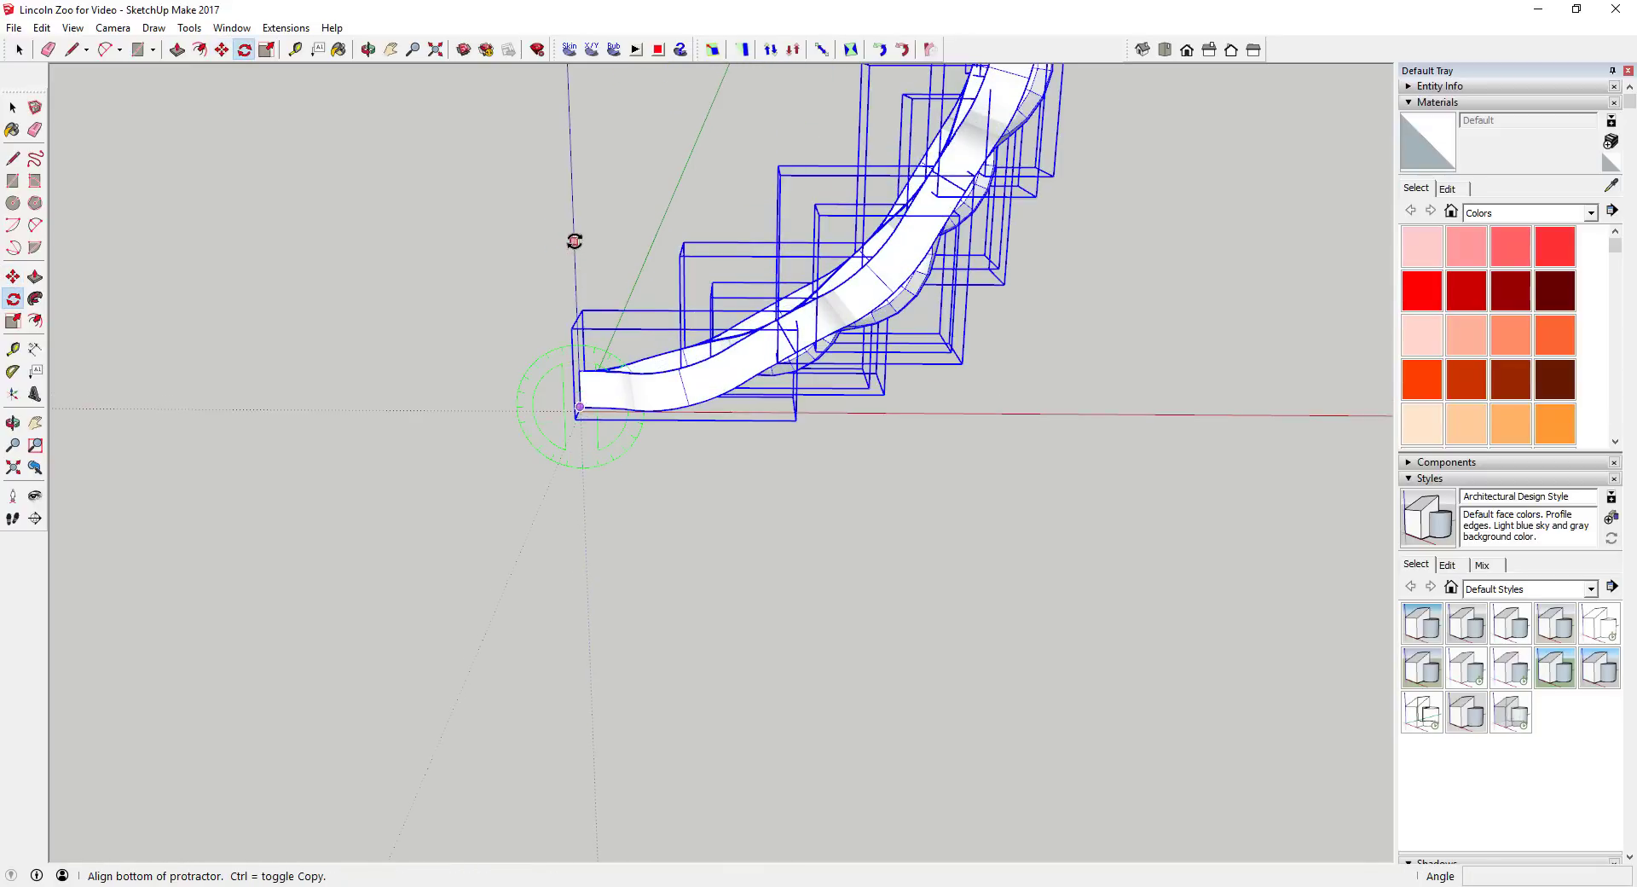
click(574, 241)
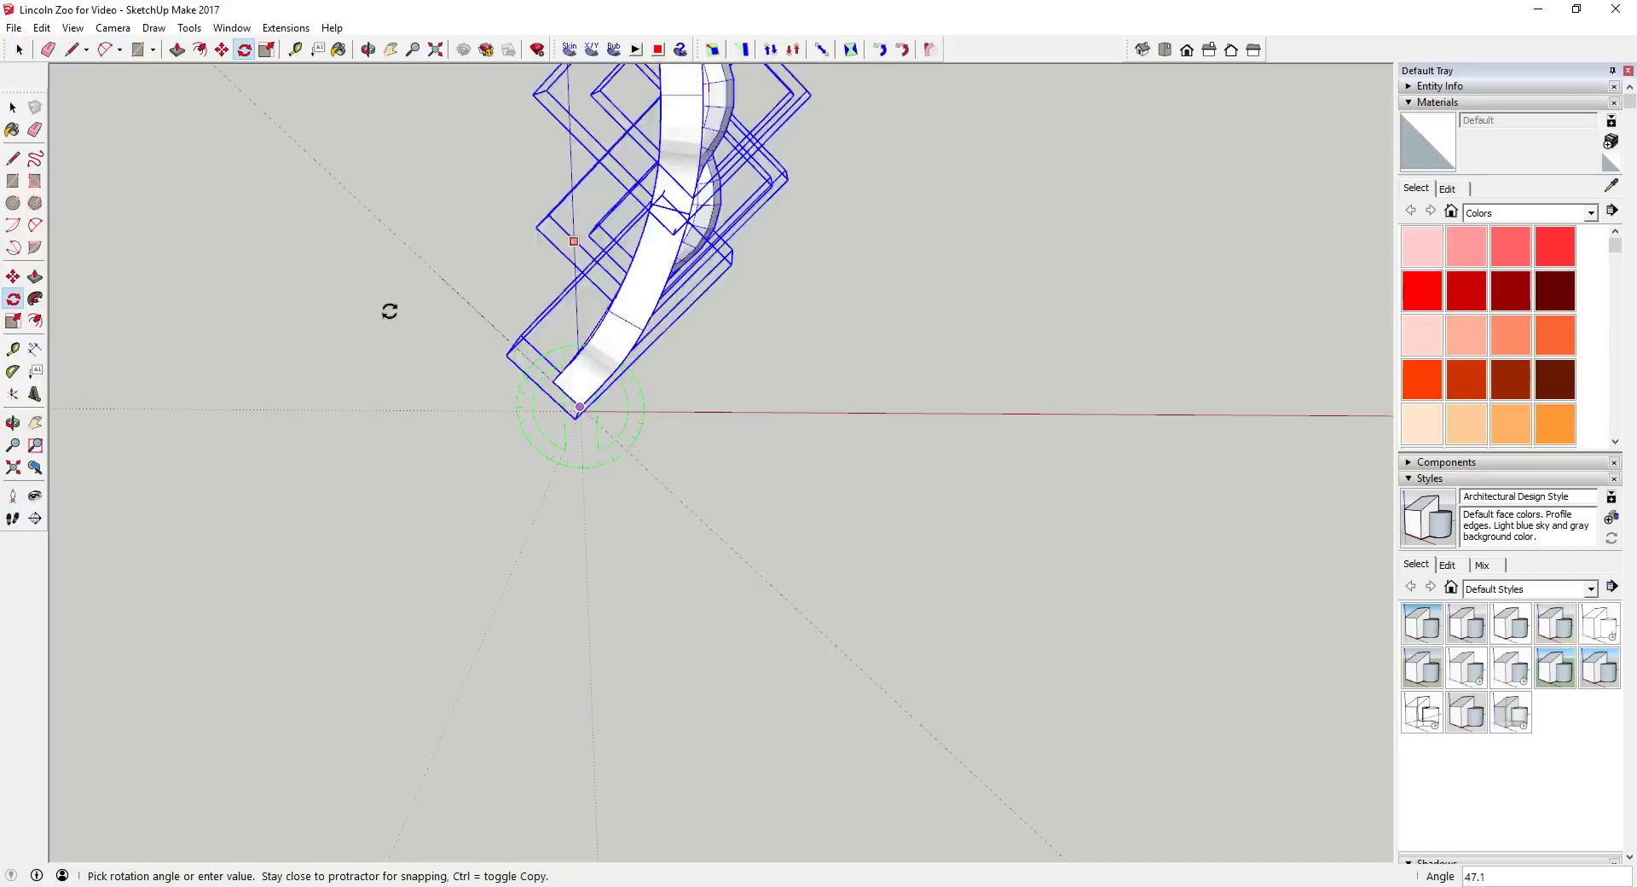
click(247, 402)
scroll(600, 376, down, 3)
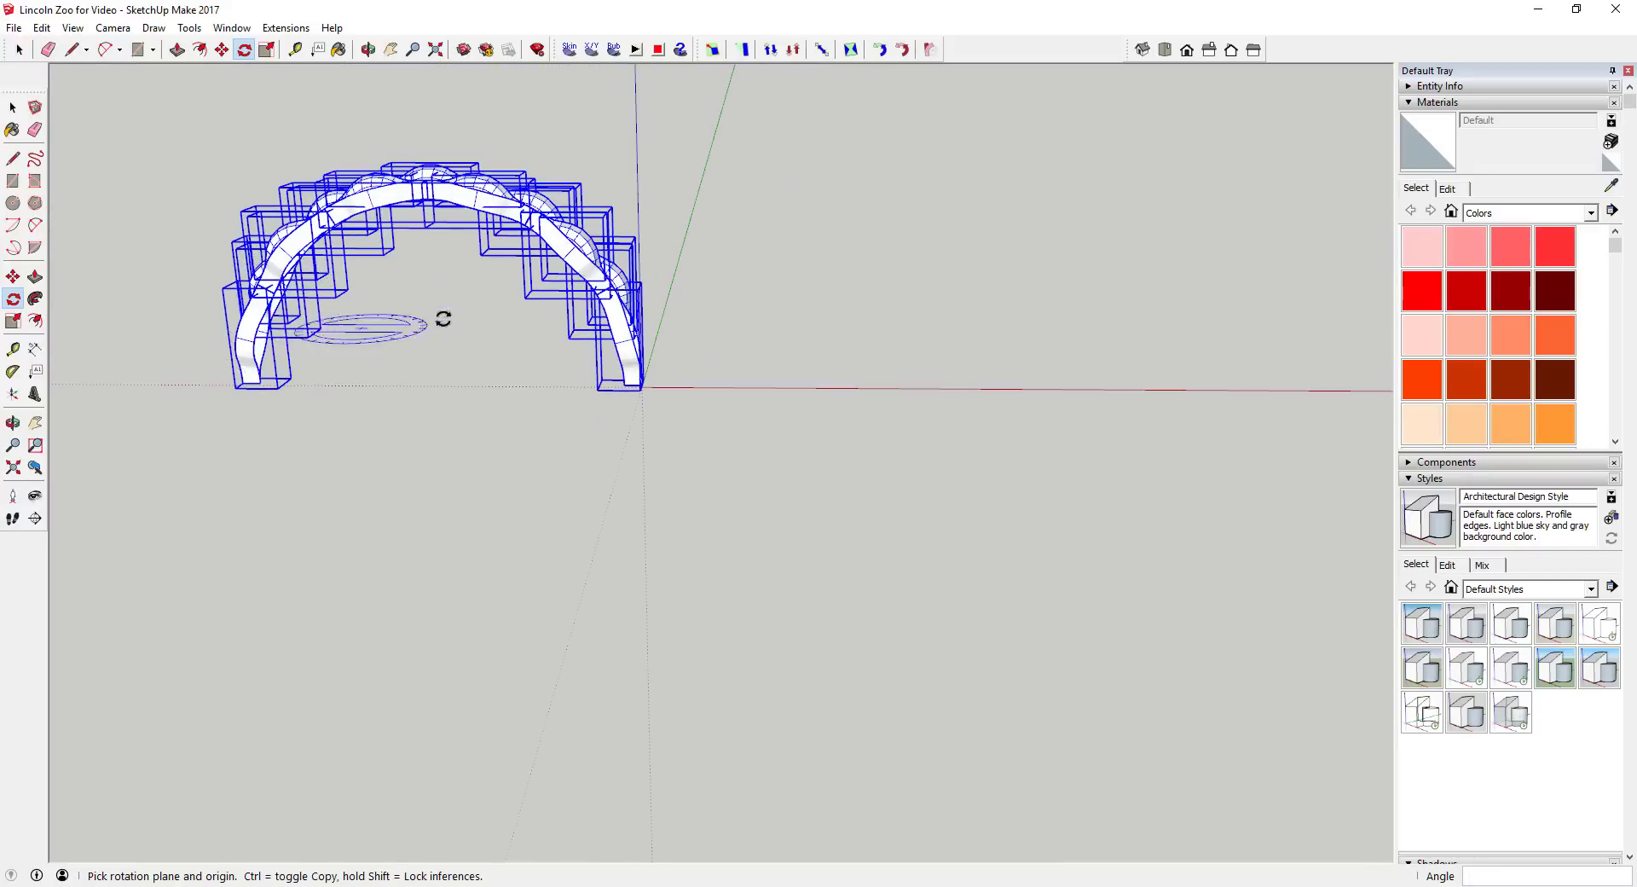
Step: Deselect the arch and examine its feet, curved walls and soap-skin domes from several sides
key(space)
click(562, 340)
middle_drag(563, 340, 154, 355)
scroll(708, 201, up, 5)
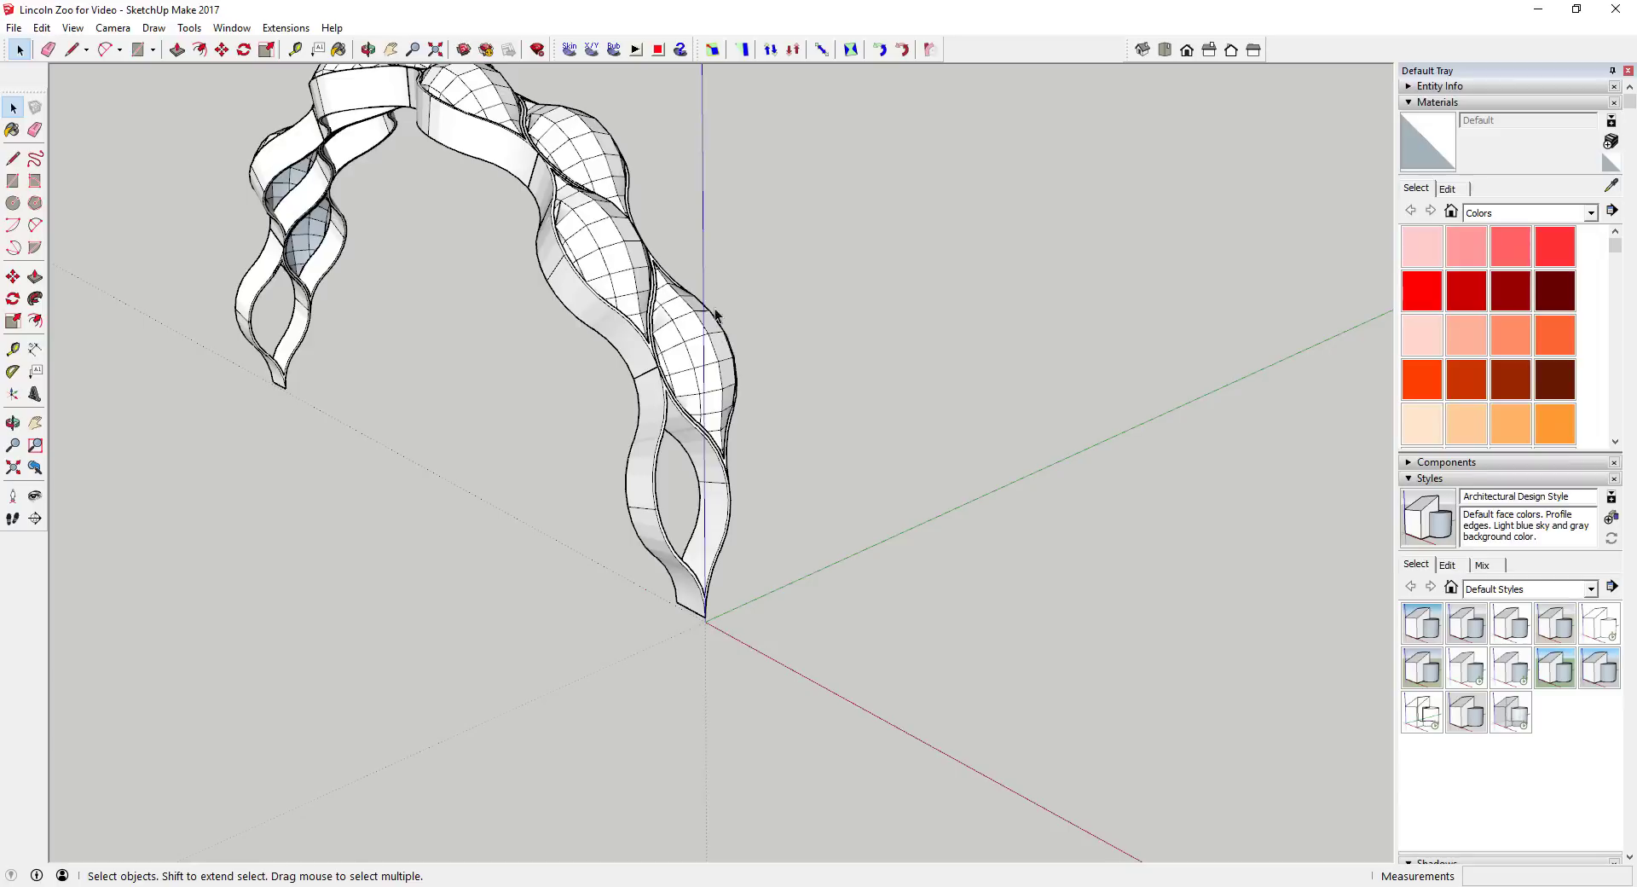
scroll(730, 484, down, 2)
middle_drag(735, 449, 770, 396)
scroll(709, 300, up, 2)
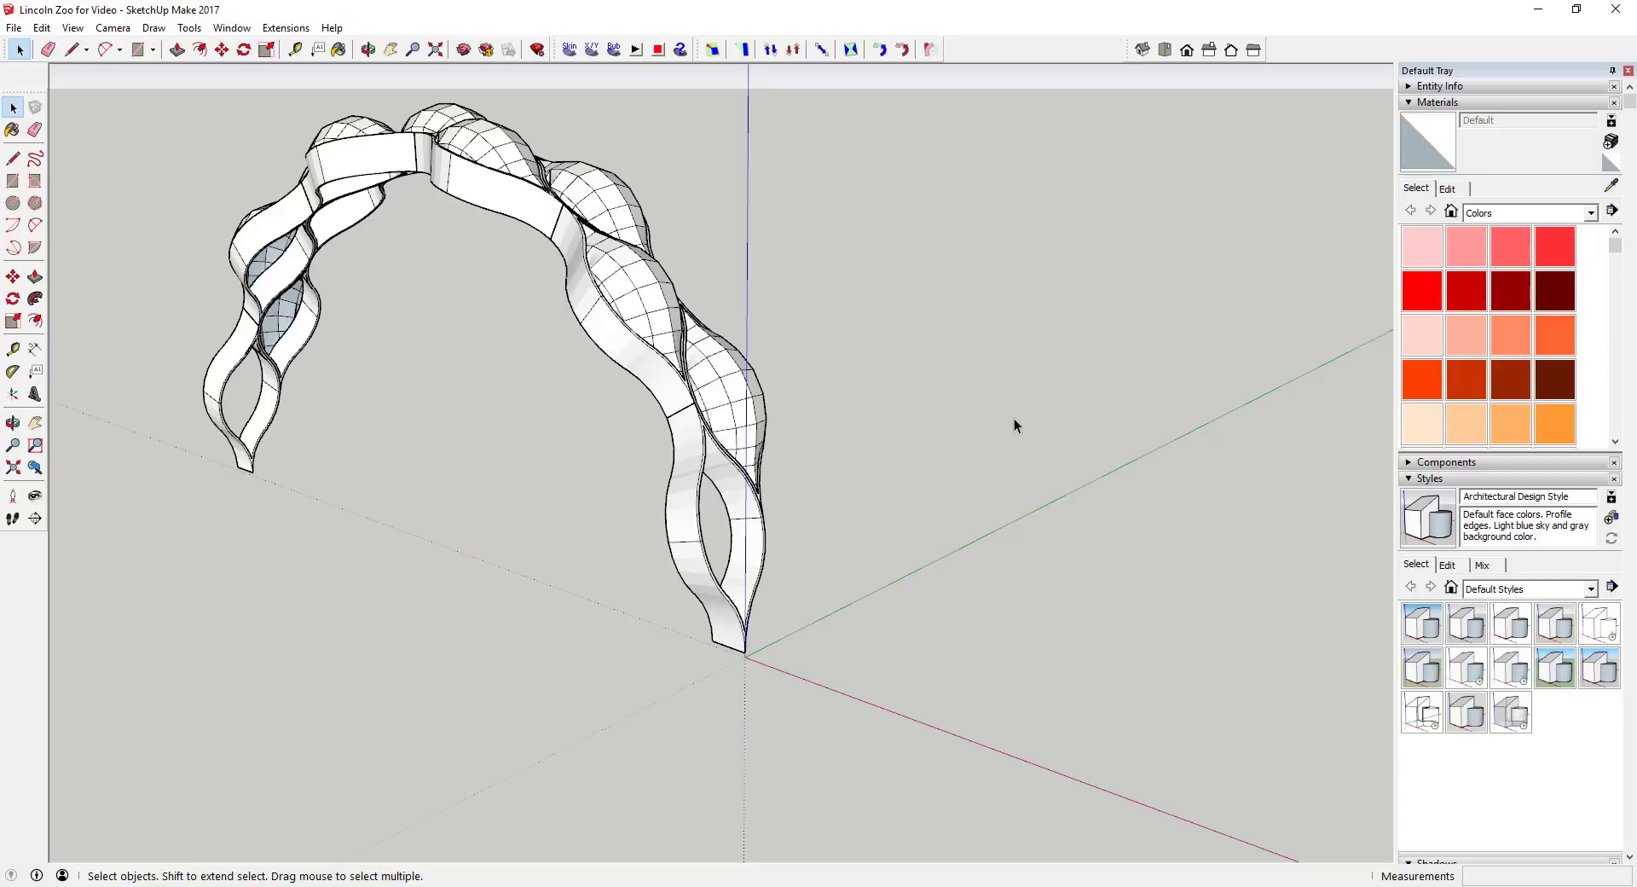
scroll(1027, 376, down, 2)
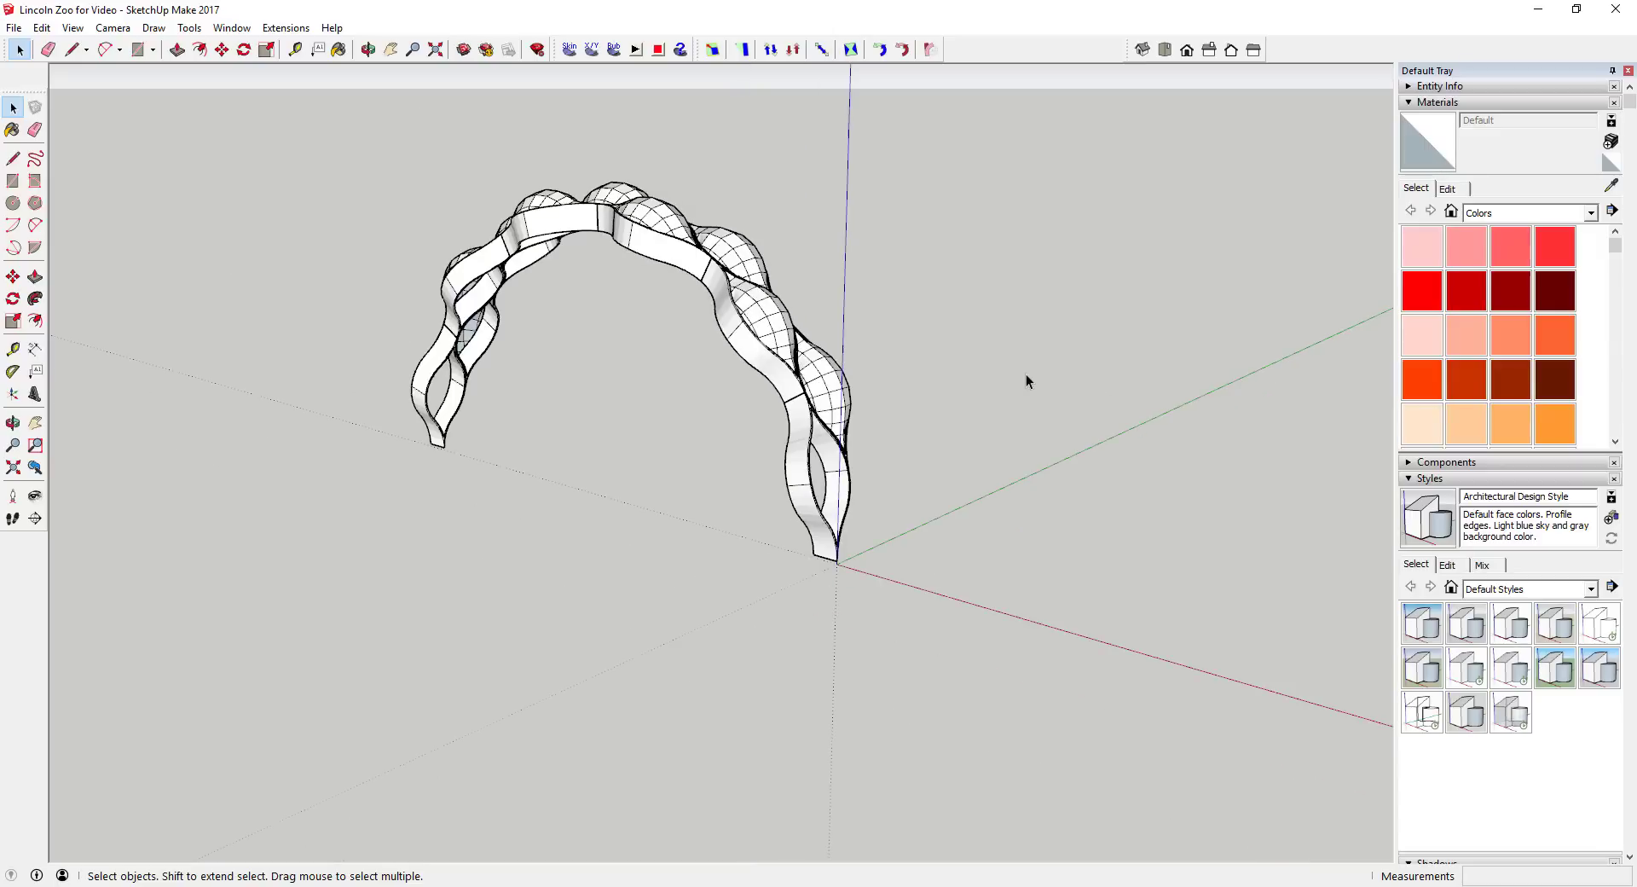
middle_drag(972, 191, 566, 314)
scroll(494, 273, down, 2)
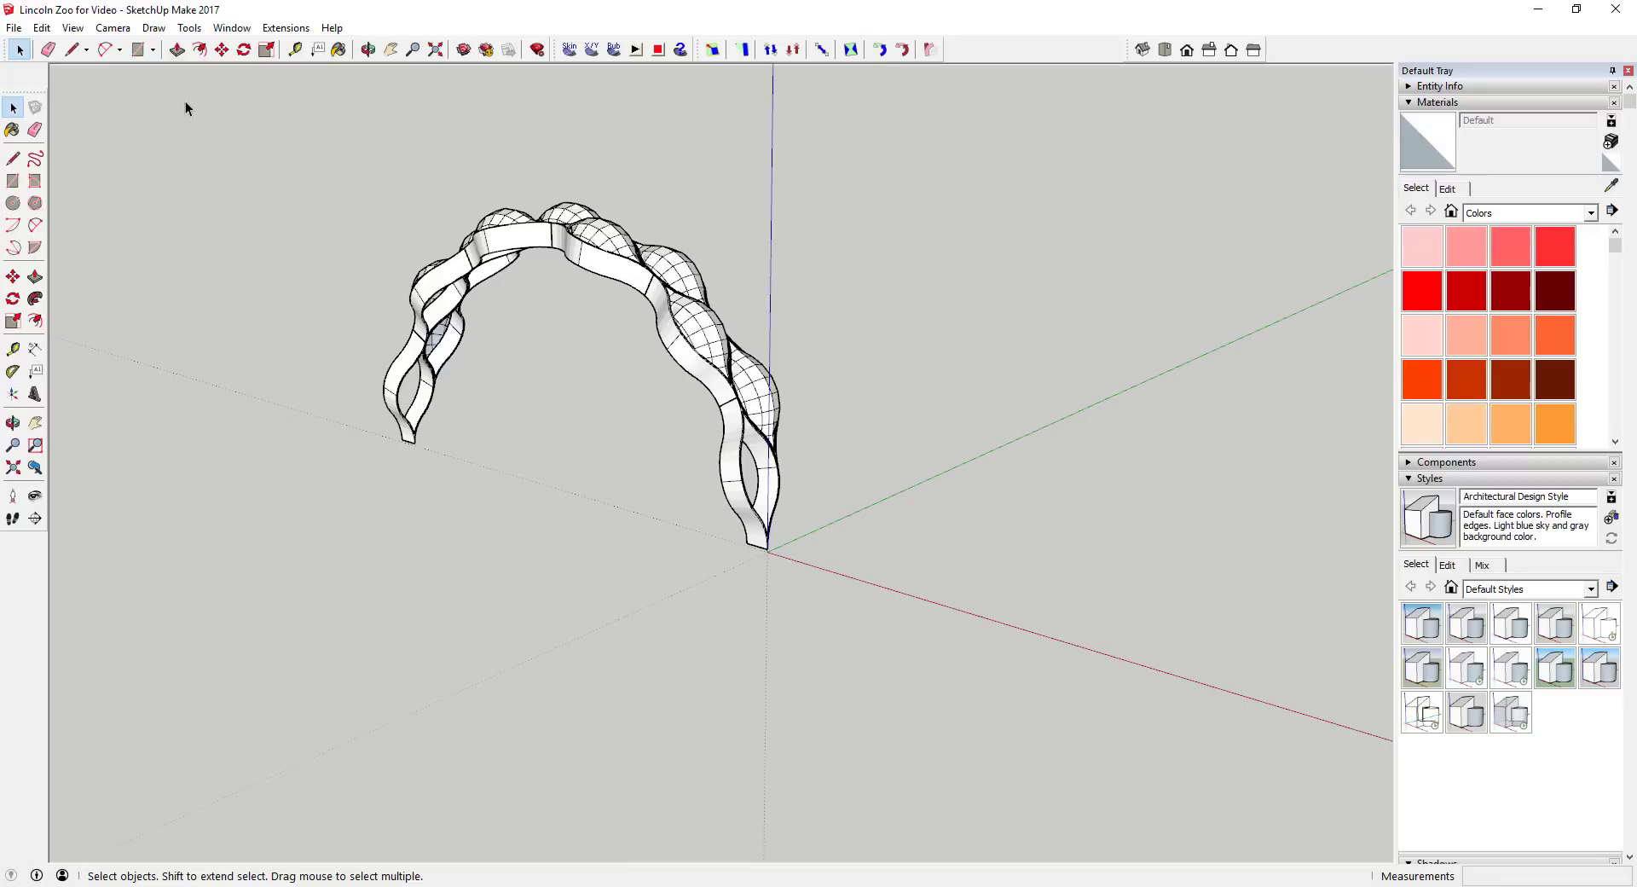
Step: Save the model
click(14, 28)
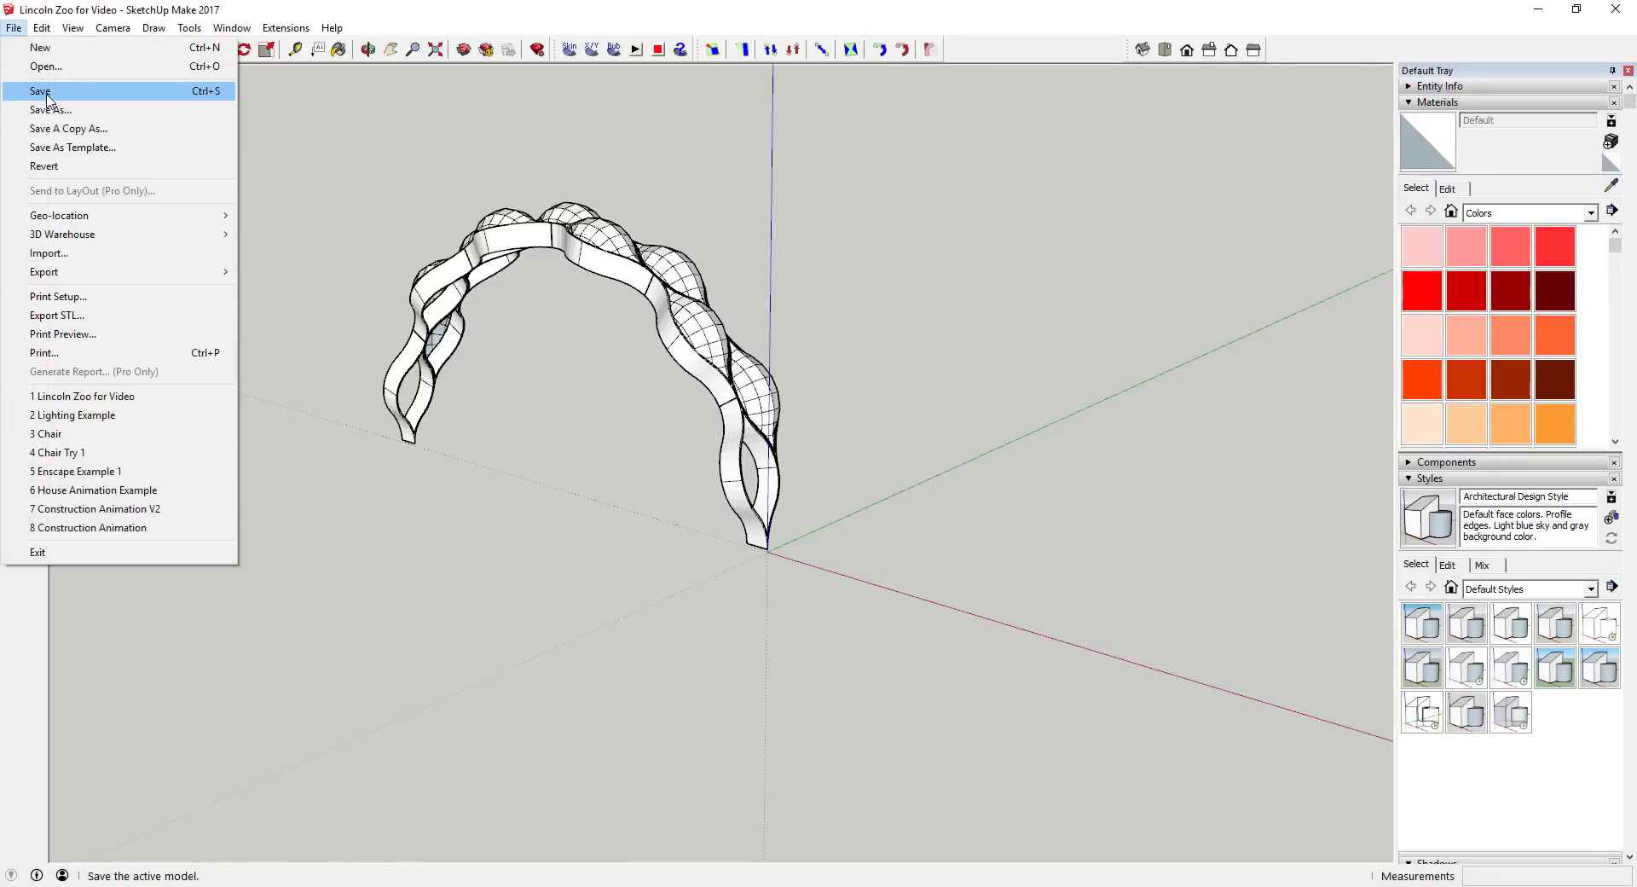
click(47, 96)
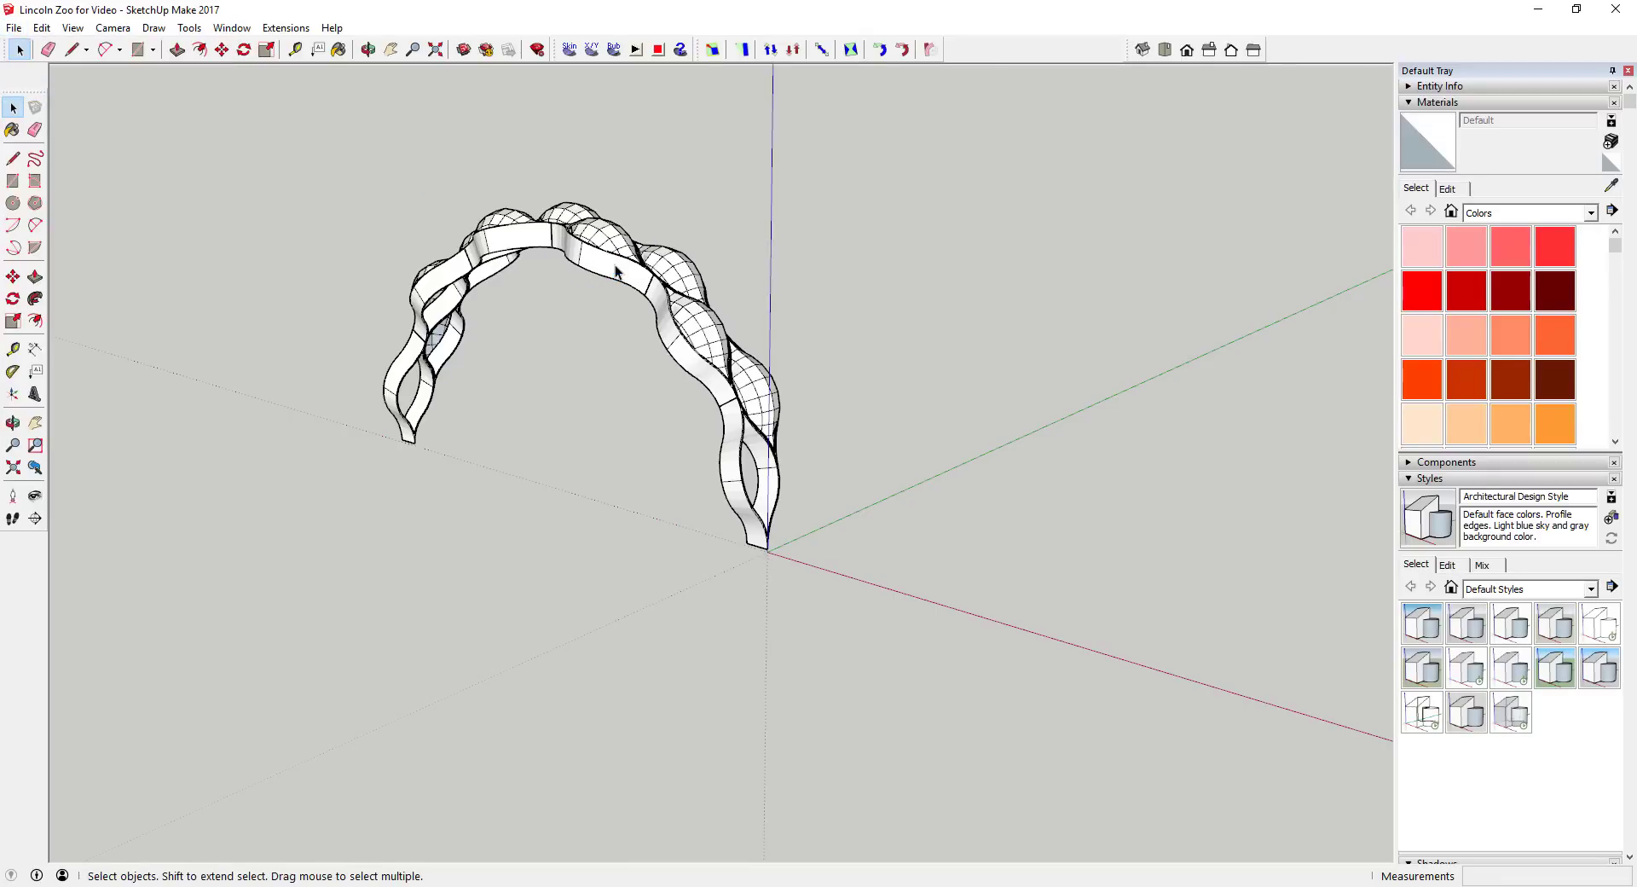
click(697, 330)
scroll(697, 337, up, 5)
double_click(696, 347)
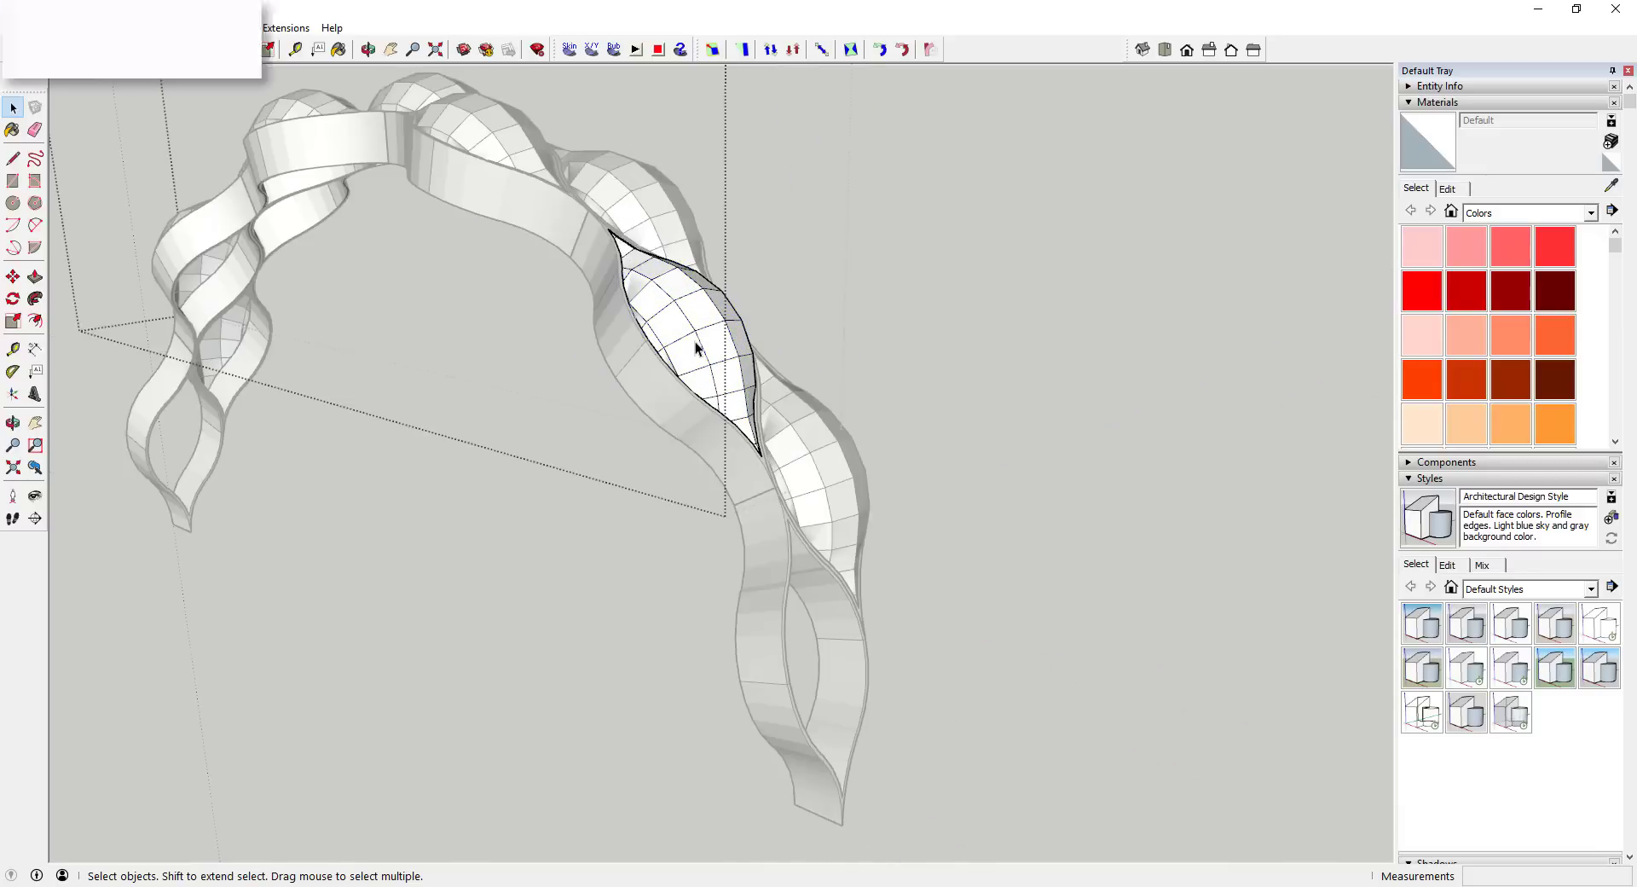
scroll(774, 352, down, 3)
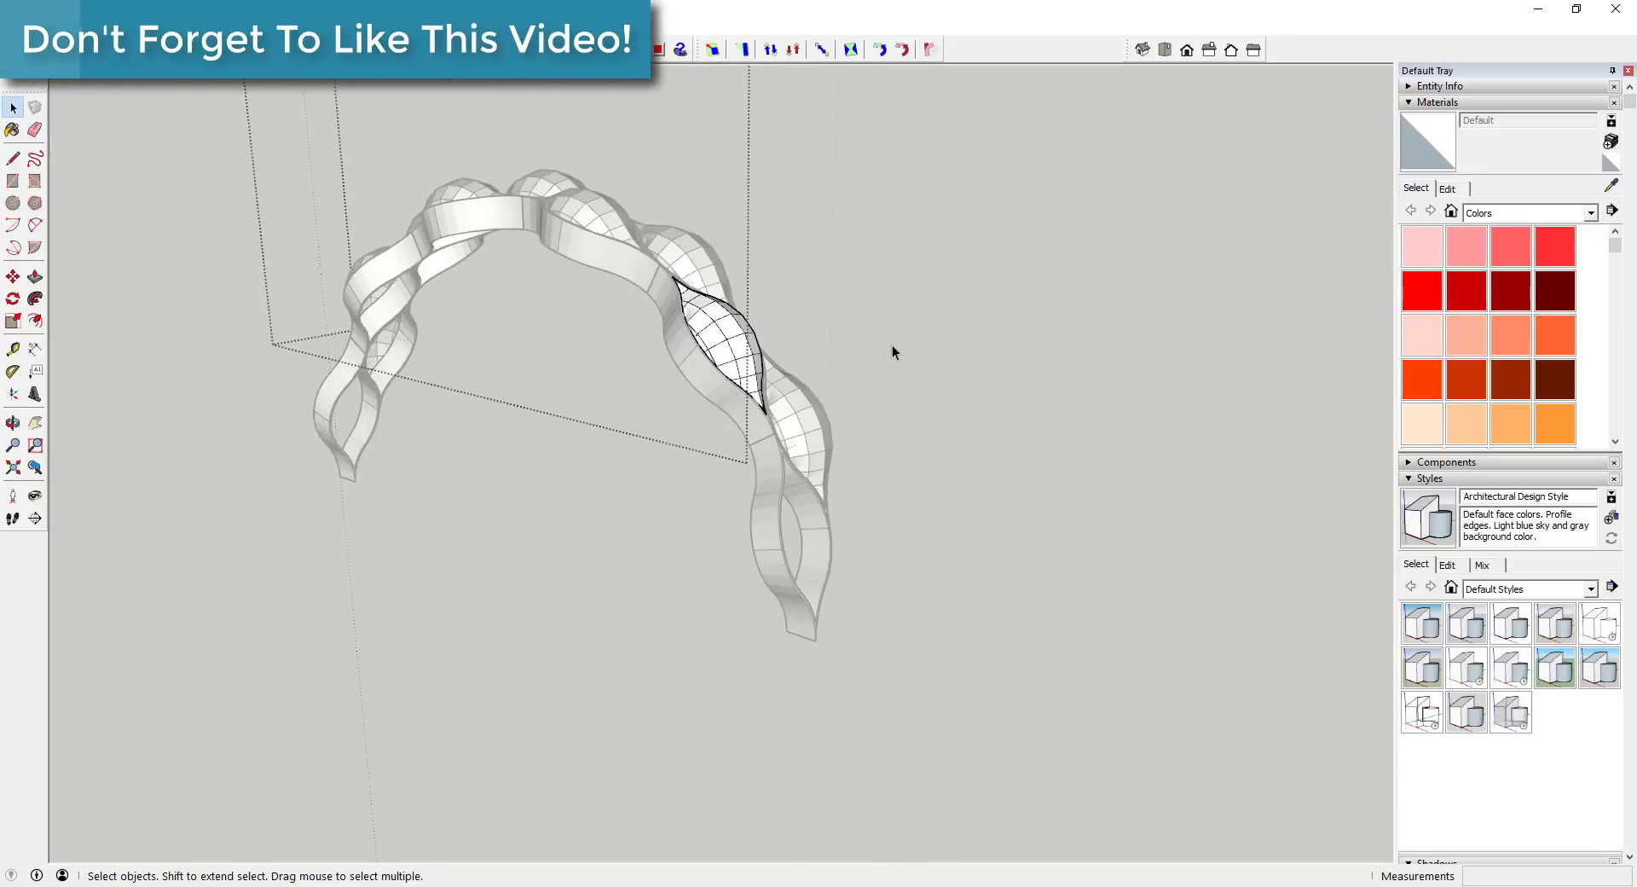
scroll(892, 345, down, 5)
Step: Select all pieces of the arch and make them one component named Arch Piece
drag(305, 148, 919, 589)
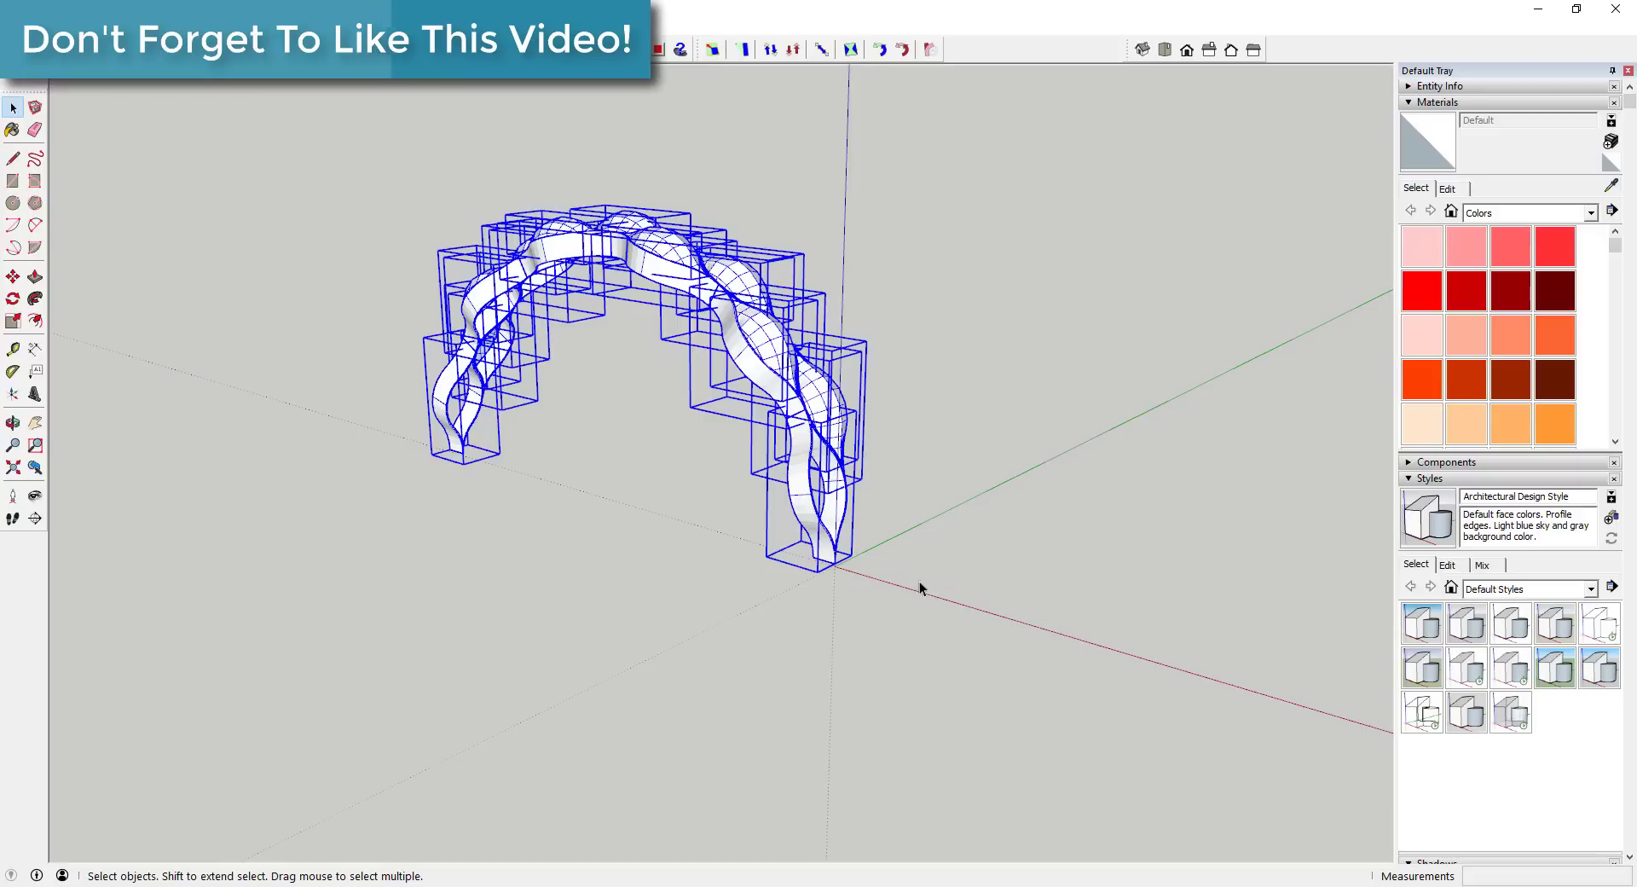
right_click(652, 273)
click(739, 421)
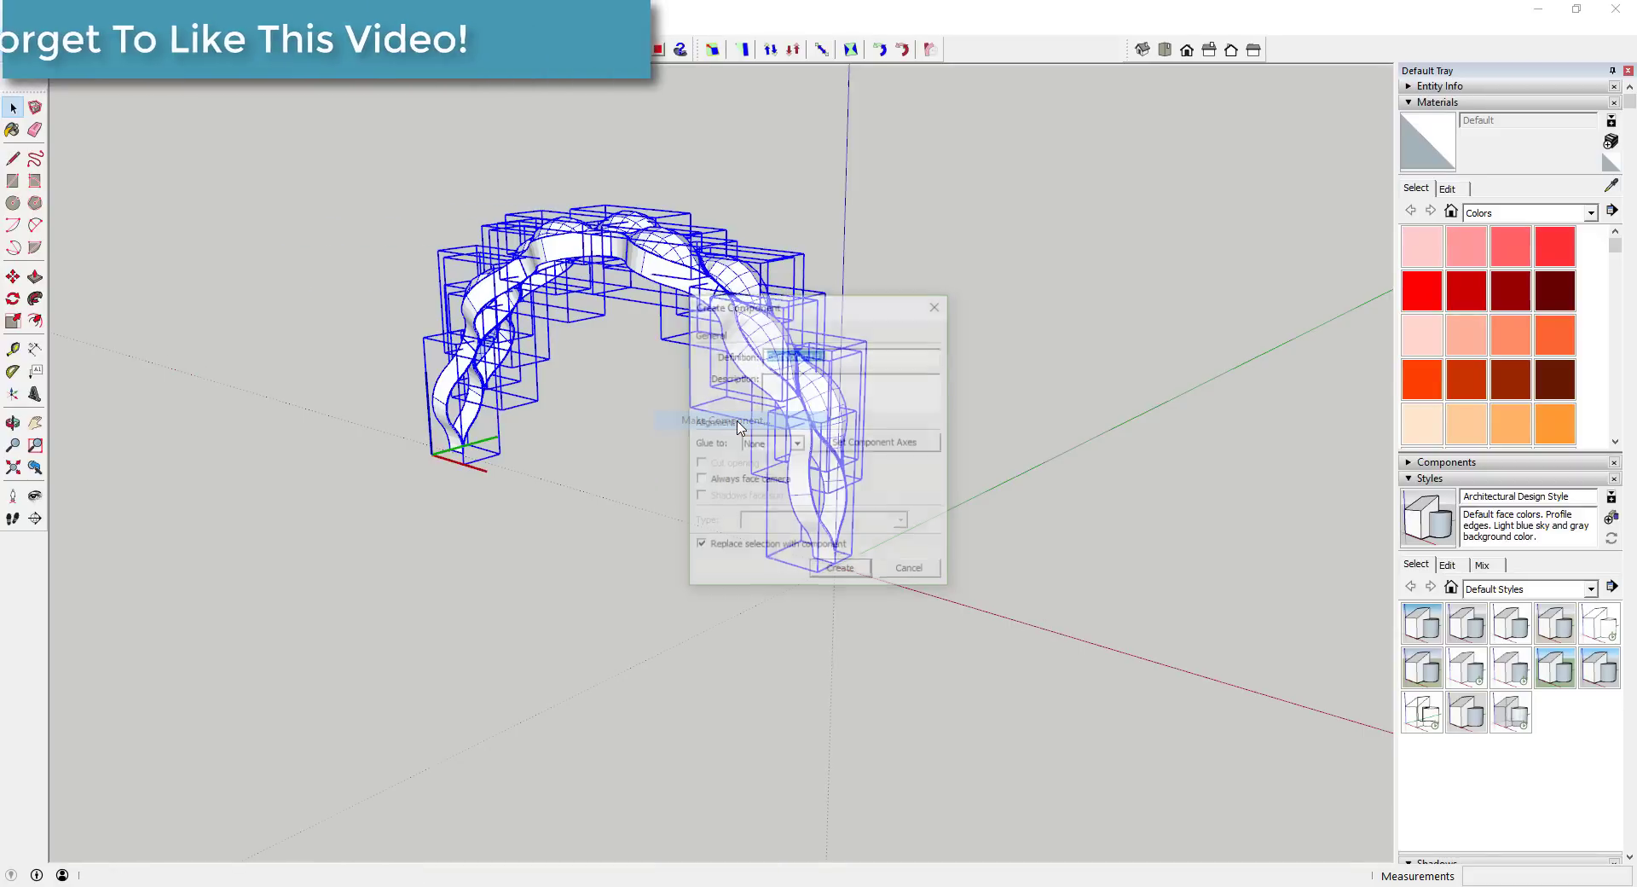
text(Arch)
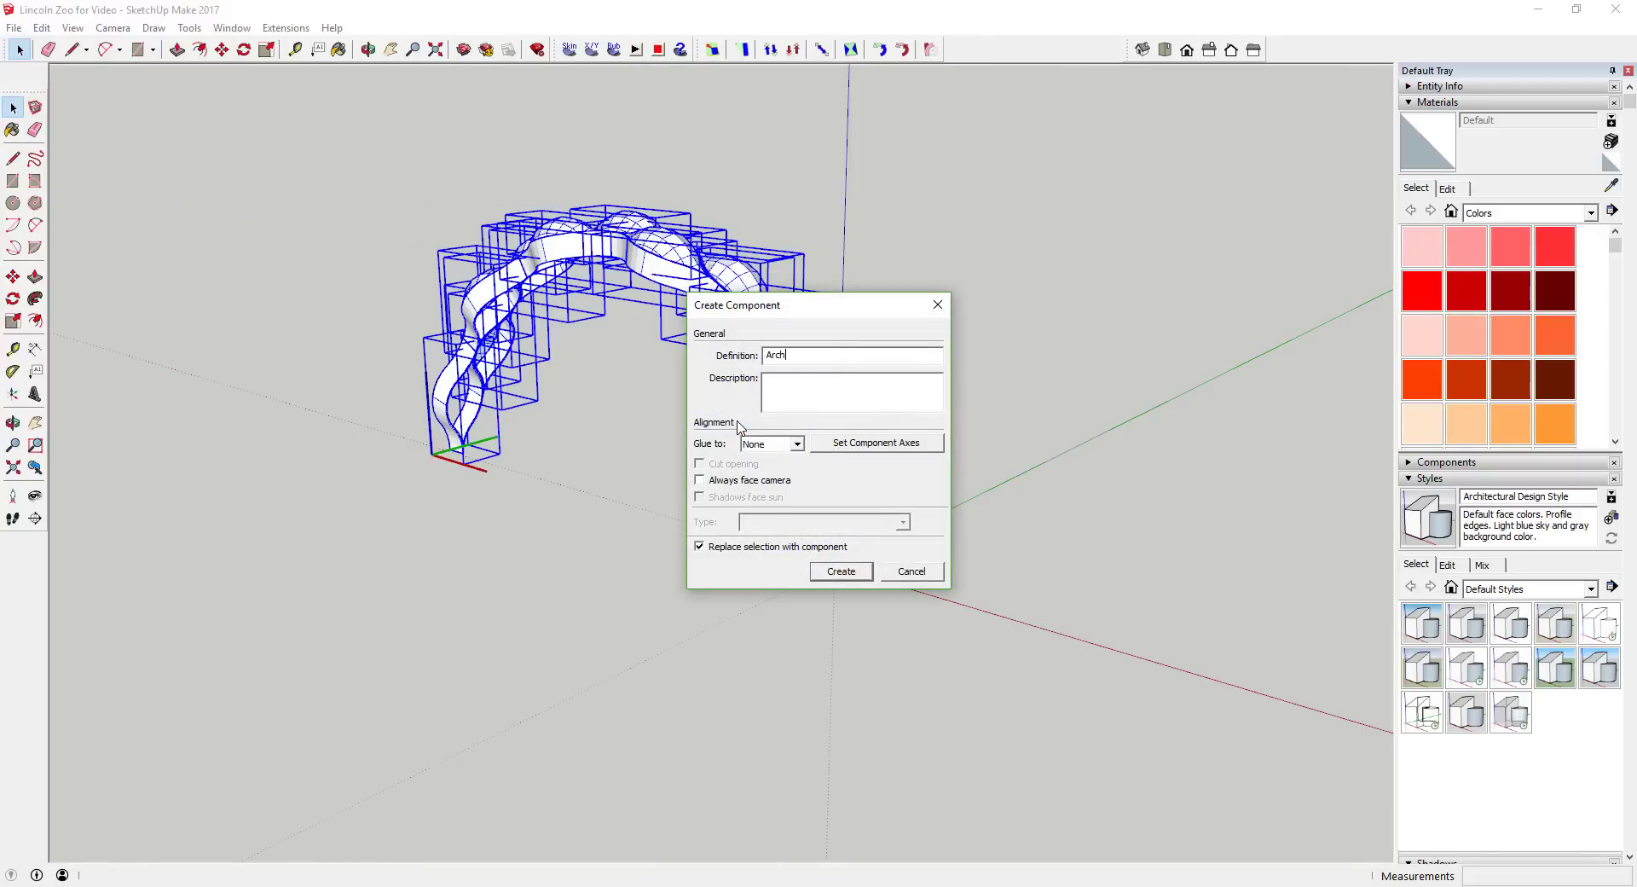
text( Piece)
key(Return)
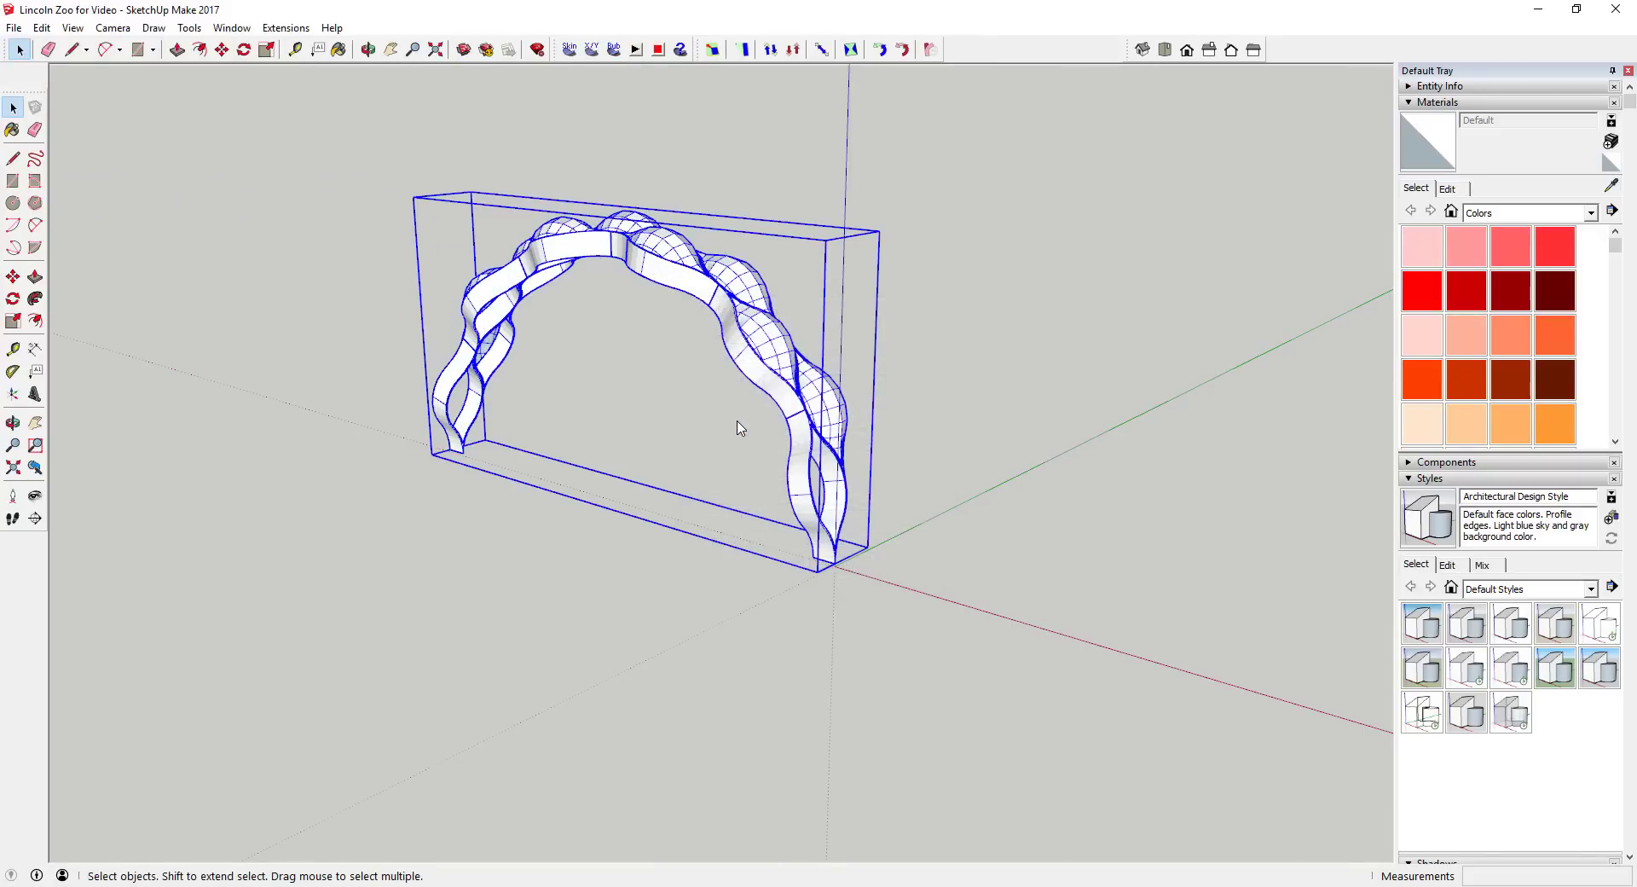
Step: Copy the arch component along the green axis, snapping the widest point of its foot leaf to the opposite side of the original
middle_drag(793, 418, 634, 563)
key(m)
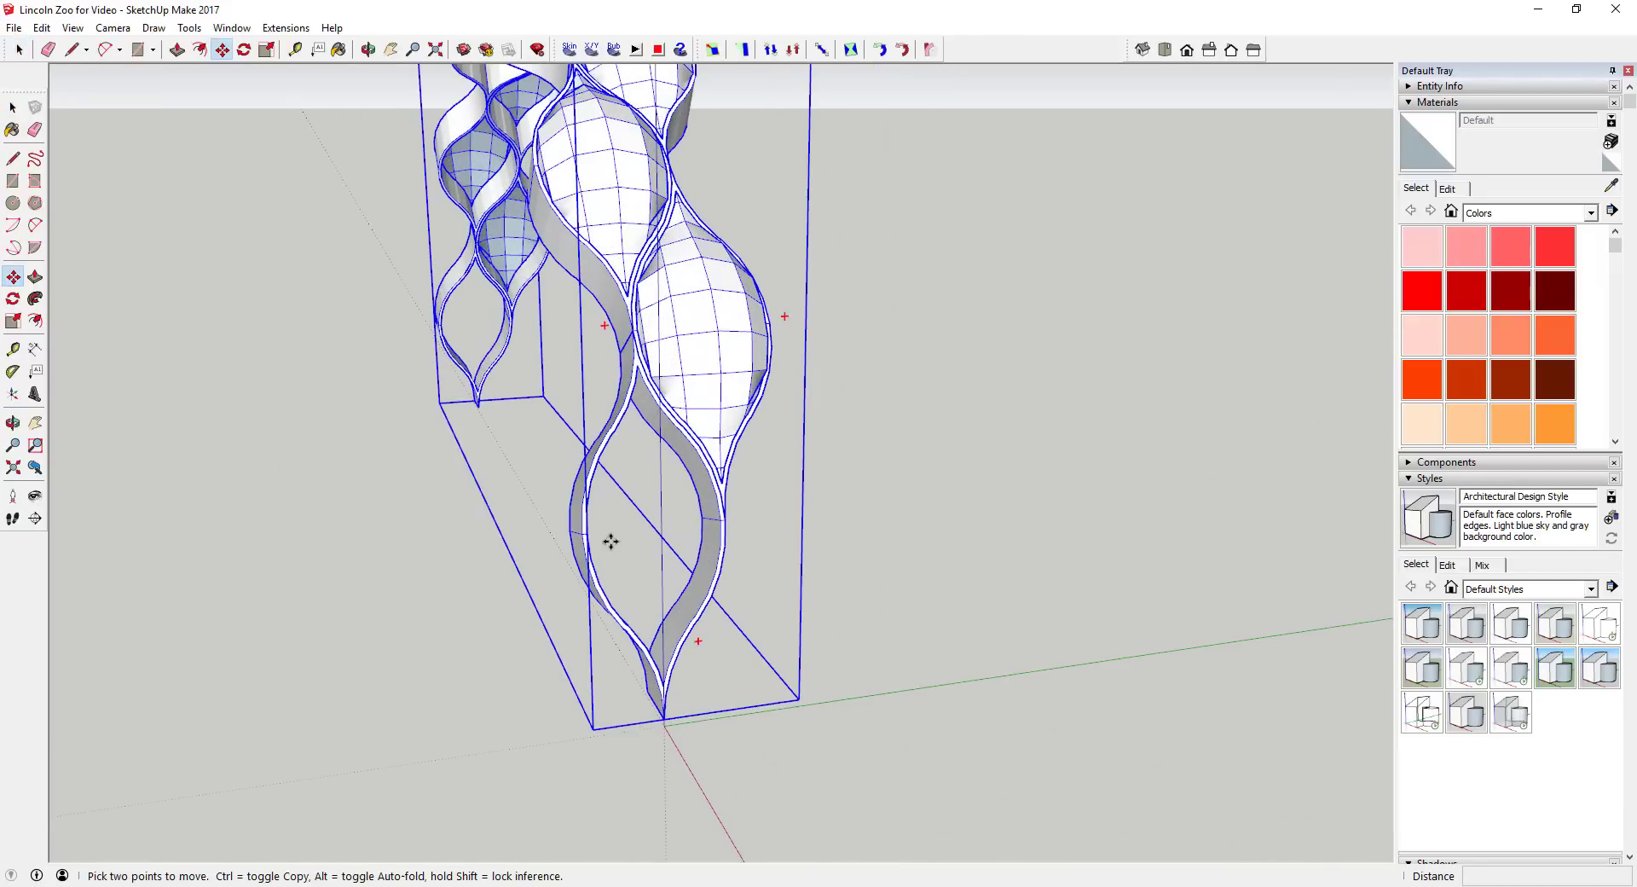
scroll(590, 538, up, 1)
key(ctrl)
click(583, 534)
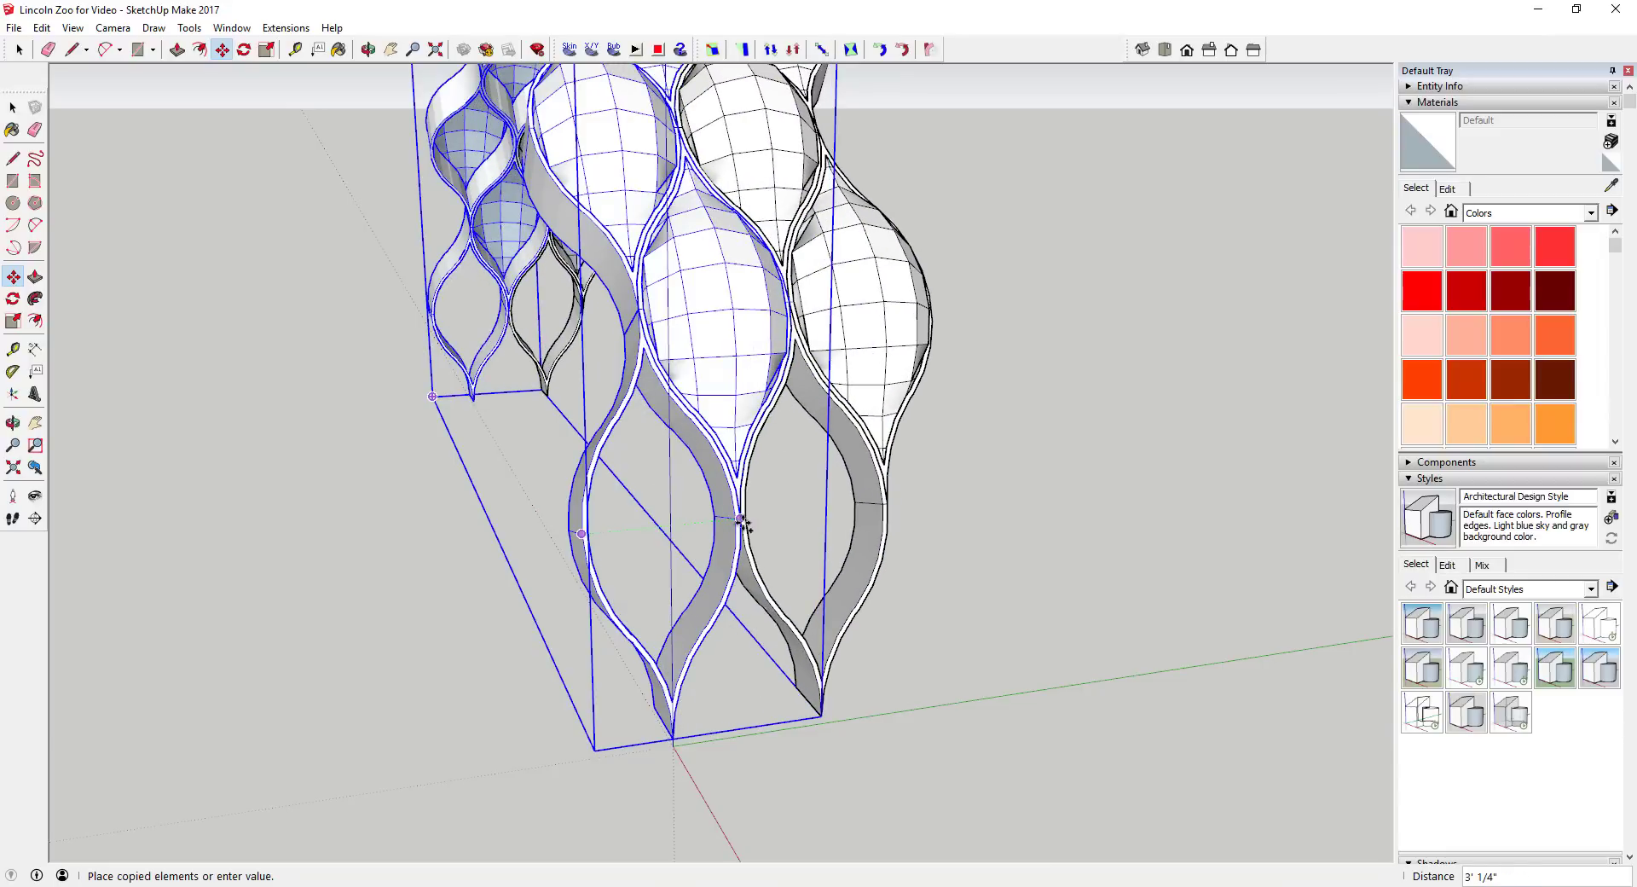
click(740, 519)
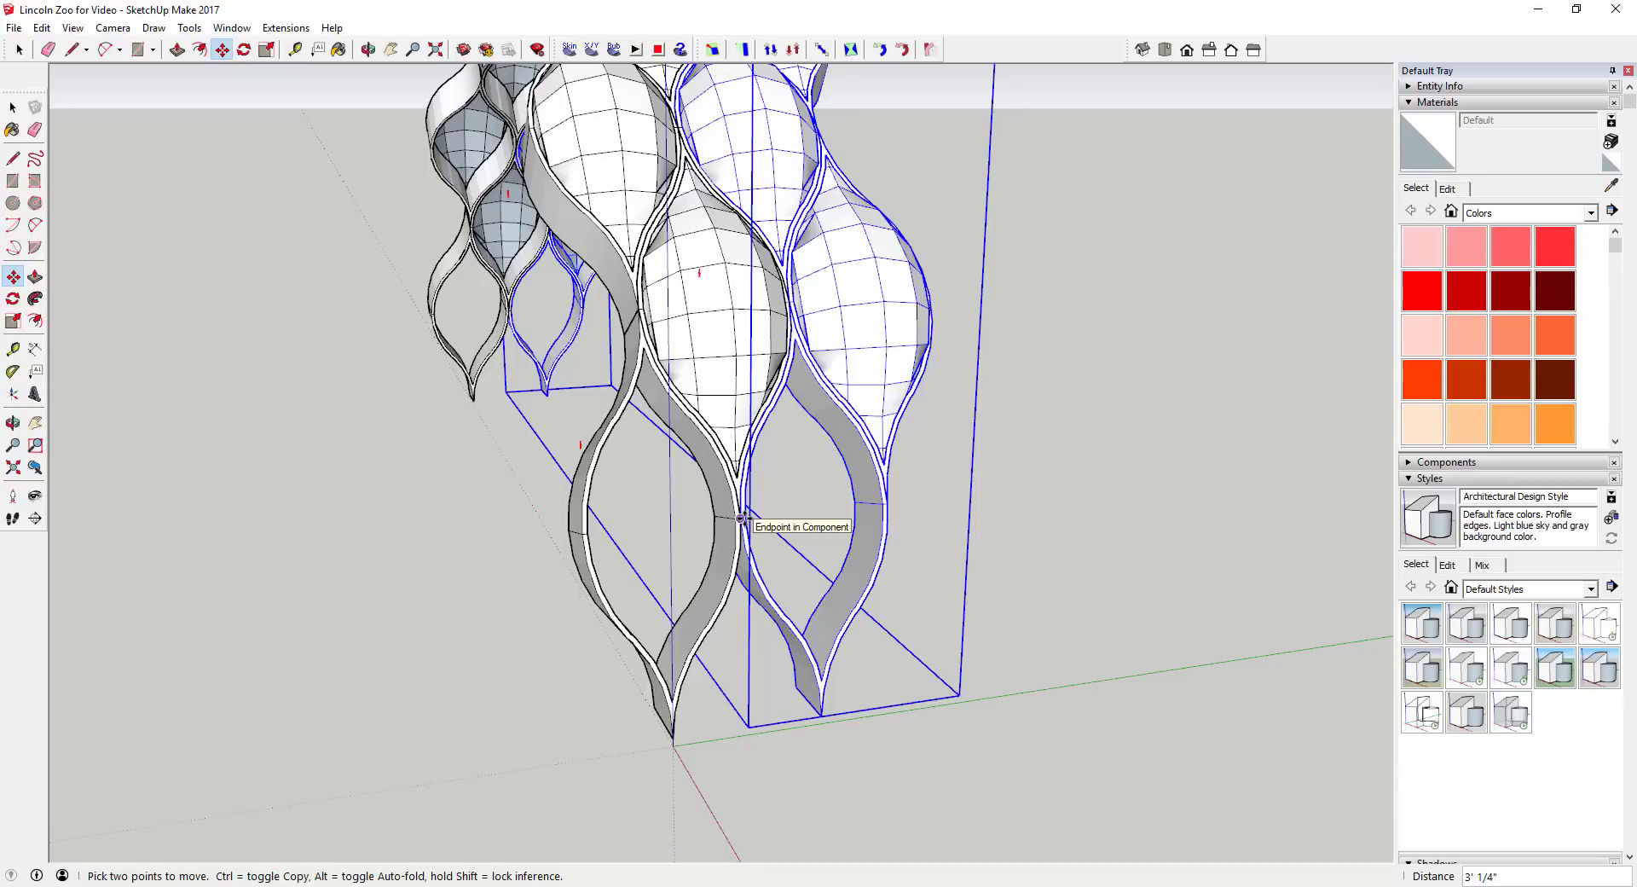
Step: Repeat the arch copy as an x11 array along the green axis to form a vault
scroll(741, 518, down, 3)
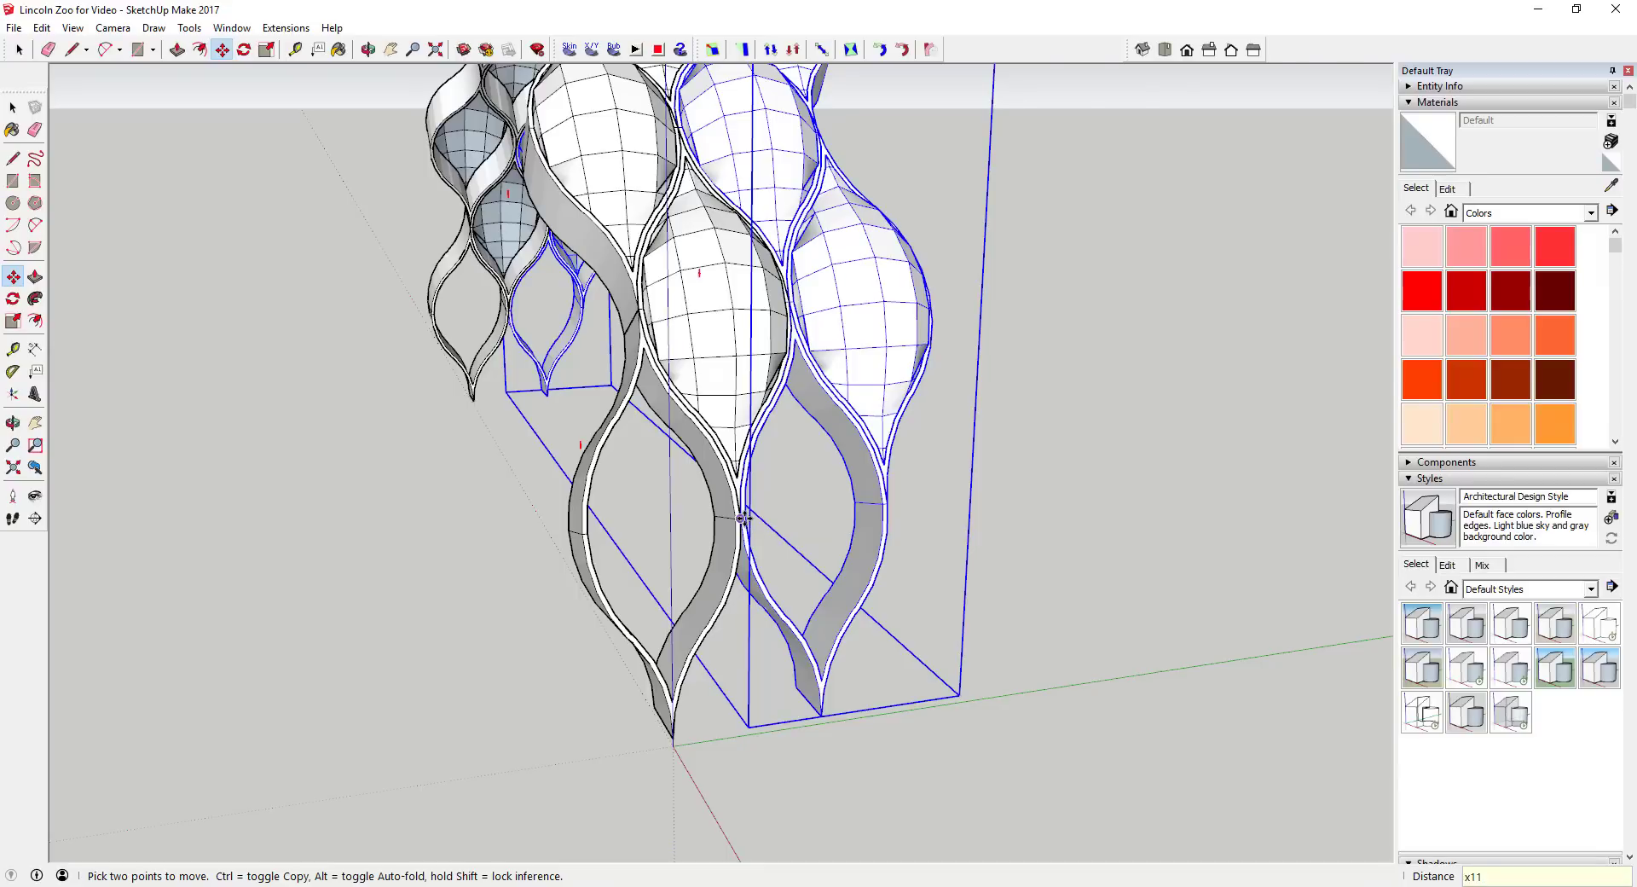
text(x20)
key(Return)
scroll(777, 416, down, 3)
scroll(778, 416, down, 4)
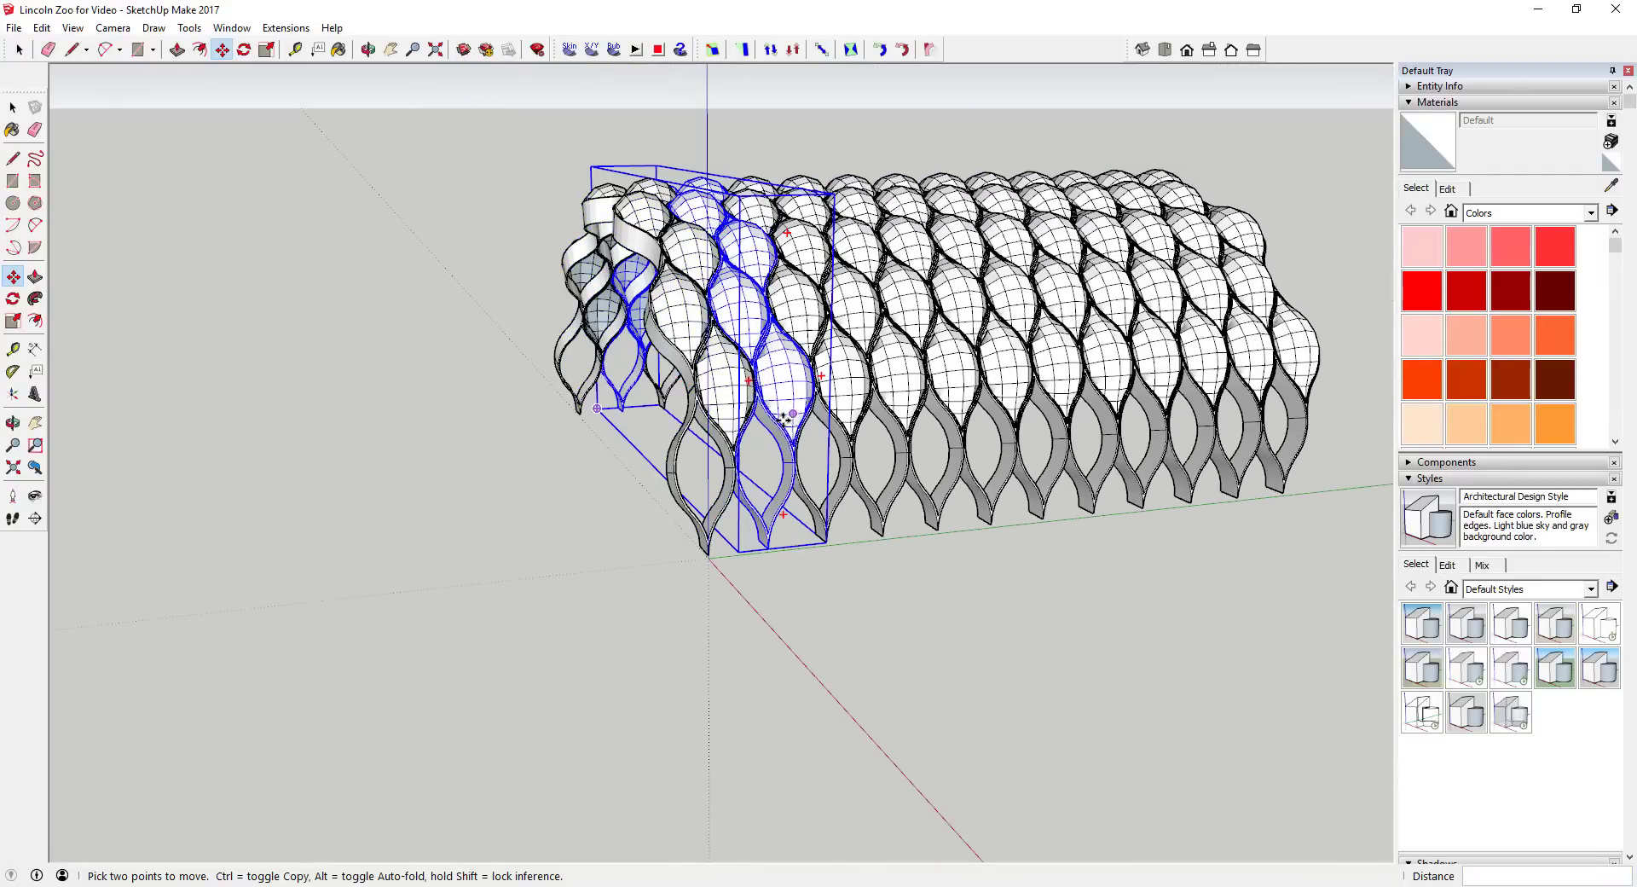
Step: Look over the arrayed vault from several sides, and undo the array and the arch copy
middle_drag(778, 416, 1098, 291)
scroll(1176, 263, up, 5)
drag(1050, 320, 694, 334)
key(space)
middle_drag(708, 260, 695, 424)
key(space)
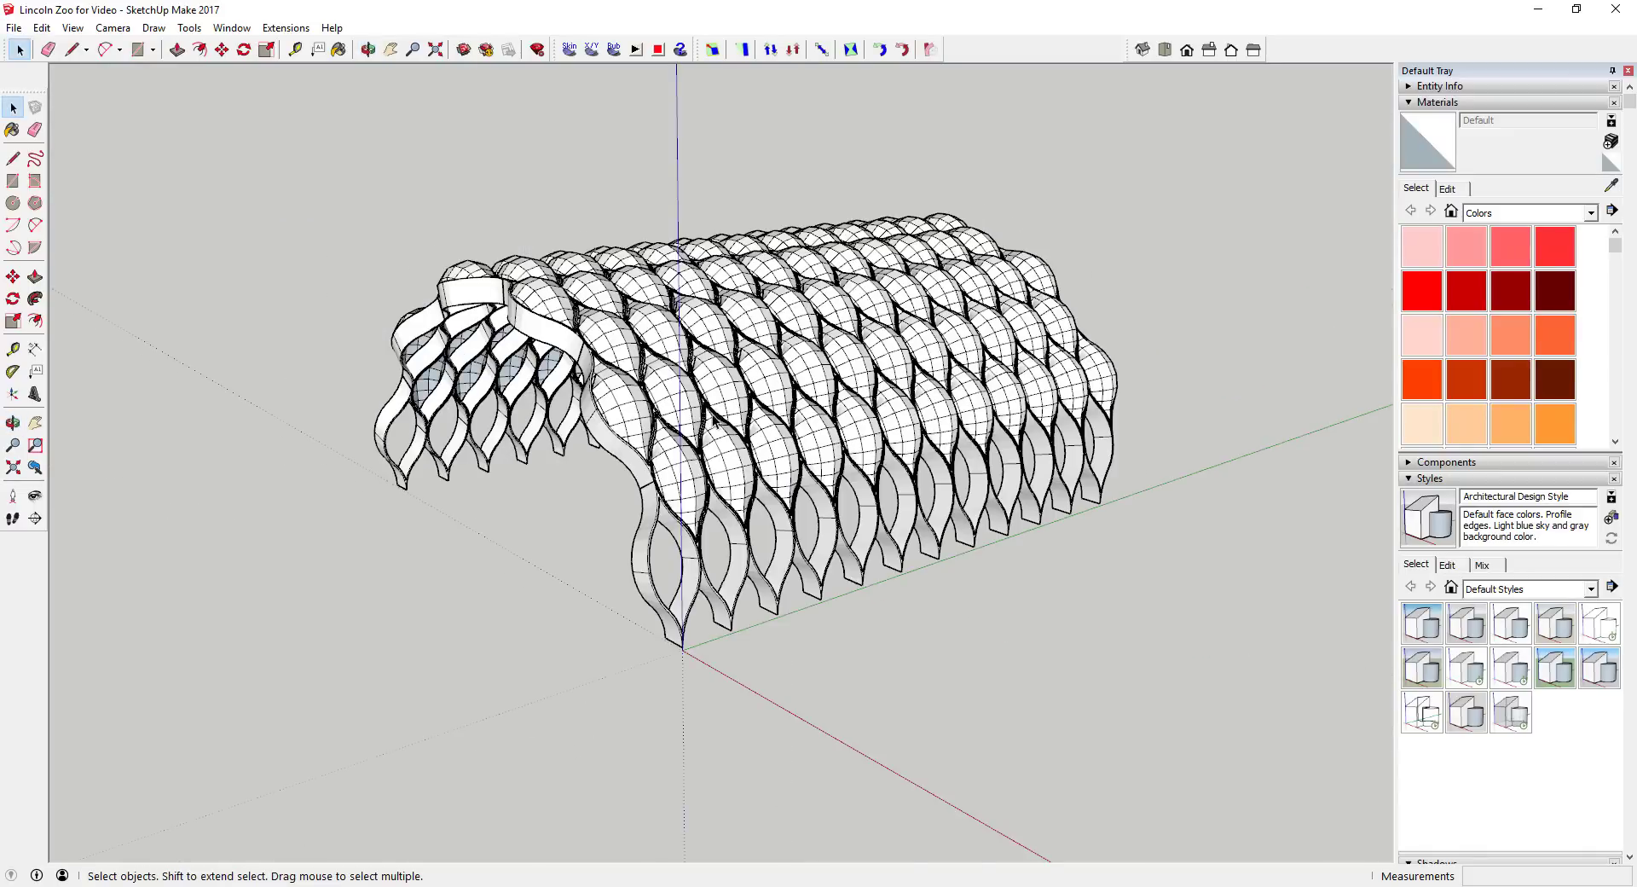
key(ctrl+z)
key(ctrl+z)
key(ctrl+z)
Step: Open the Arch Piece component for editing, try erasing the lowest dome, and undo the erase
scroll(674, 486, up, 3)
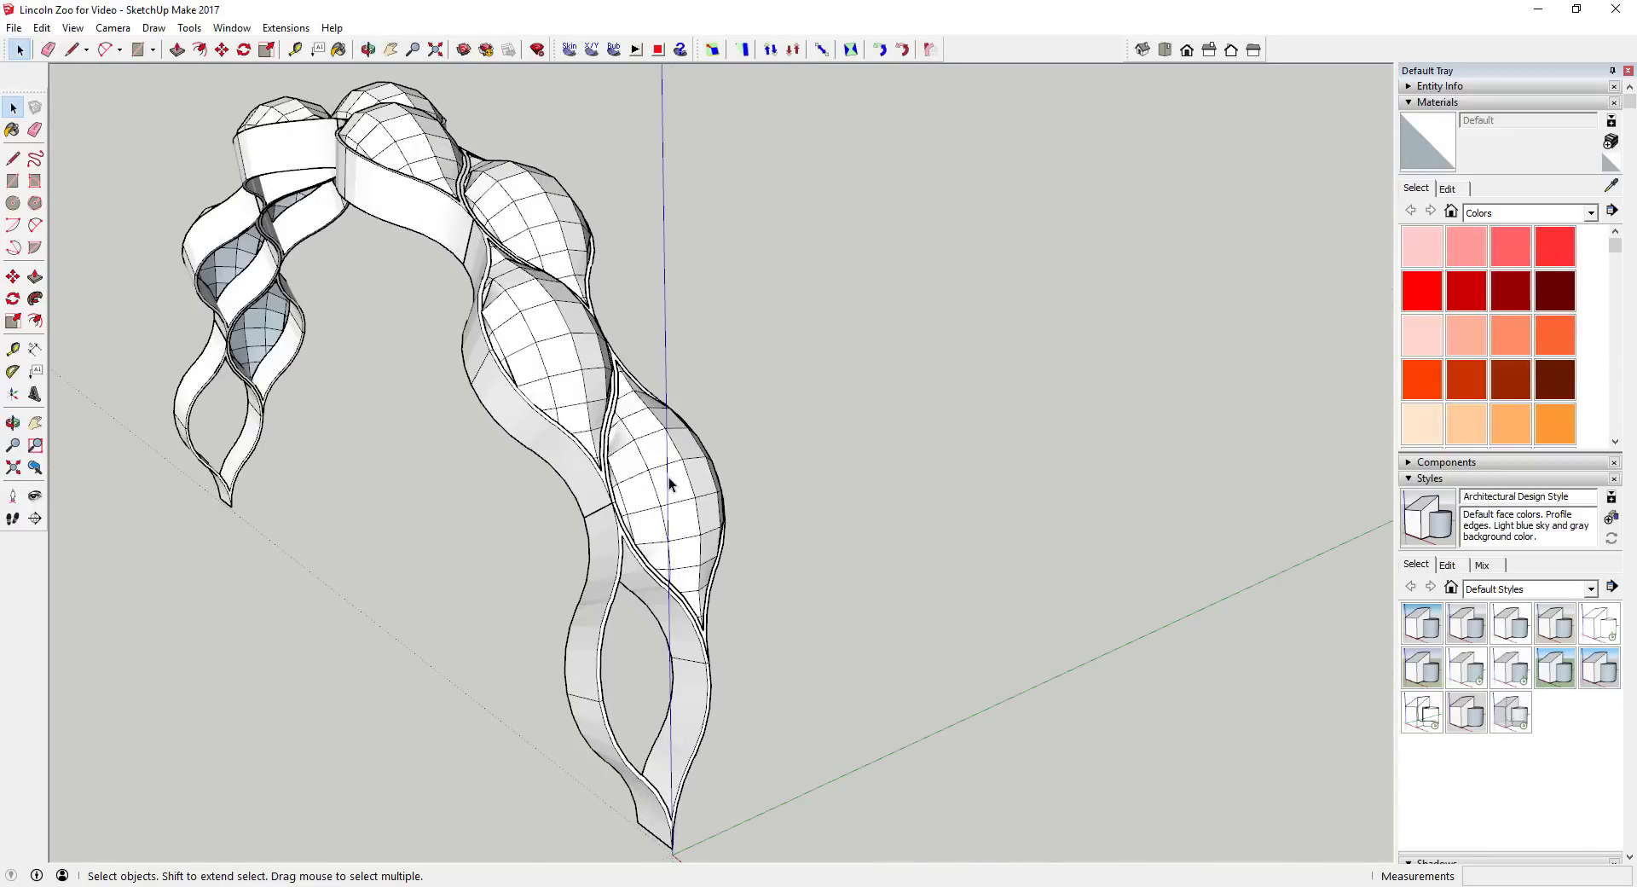
middle_drag(667, 476, 592, 463)
key(e)
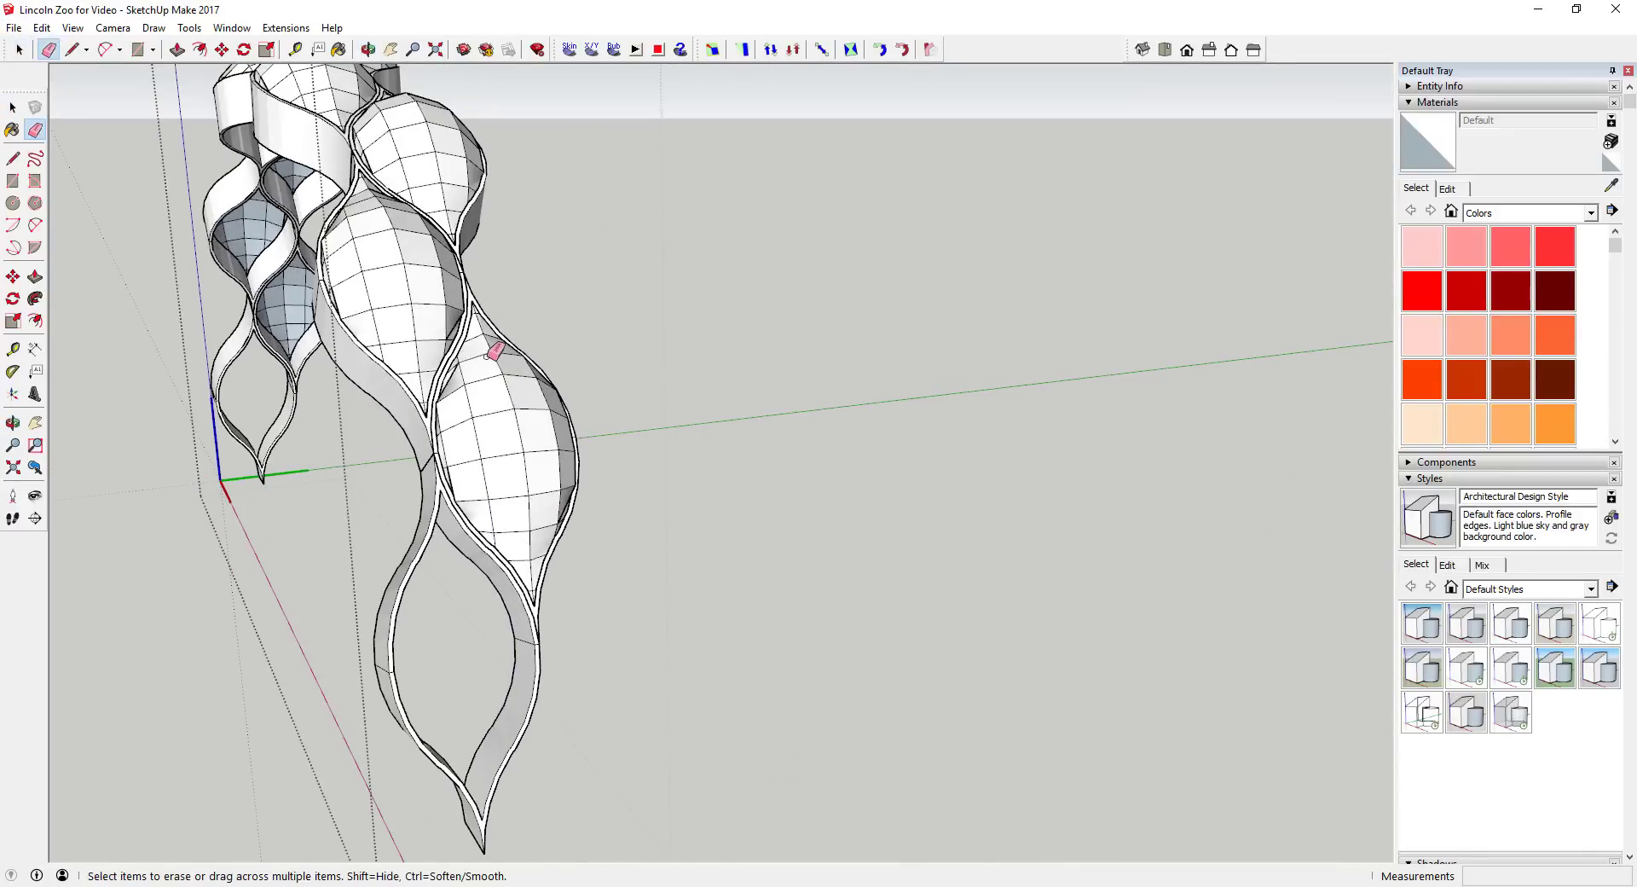
click(478, 363)
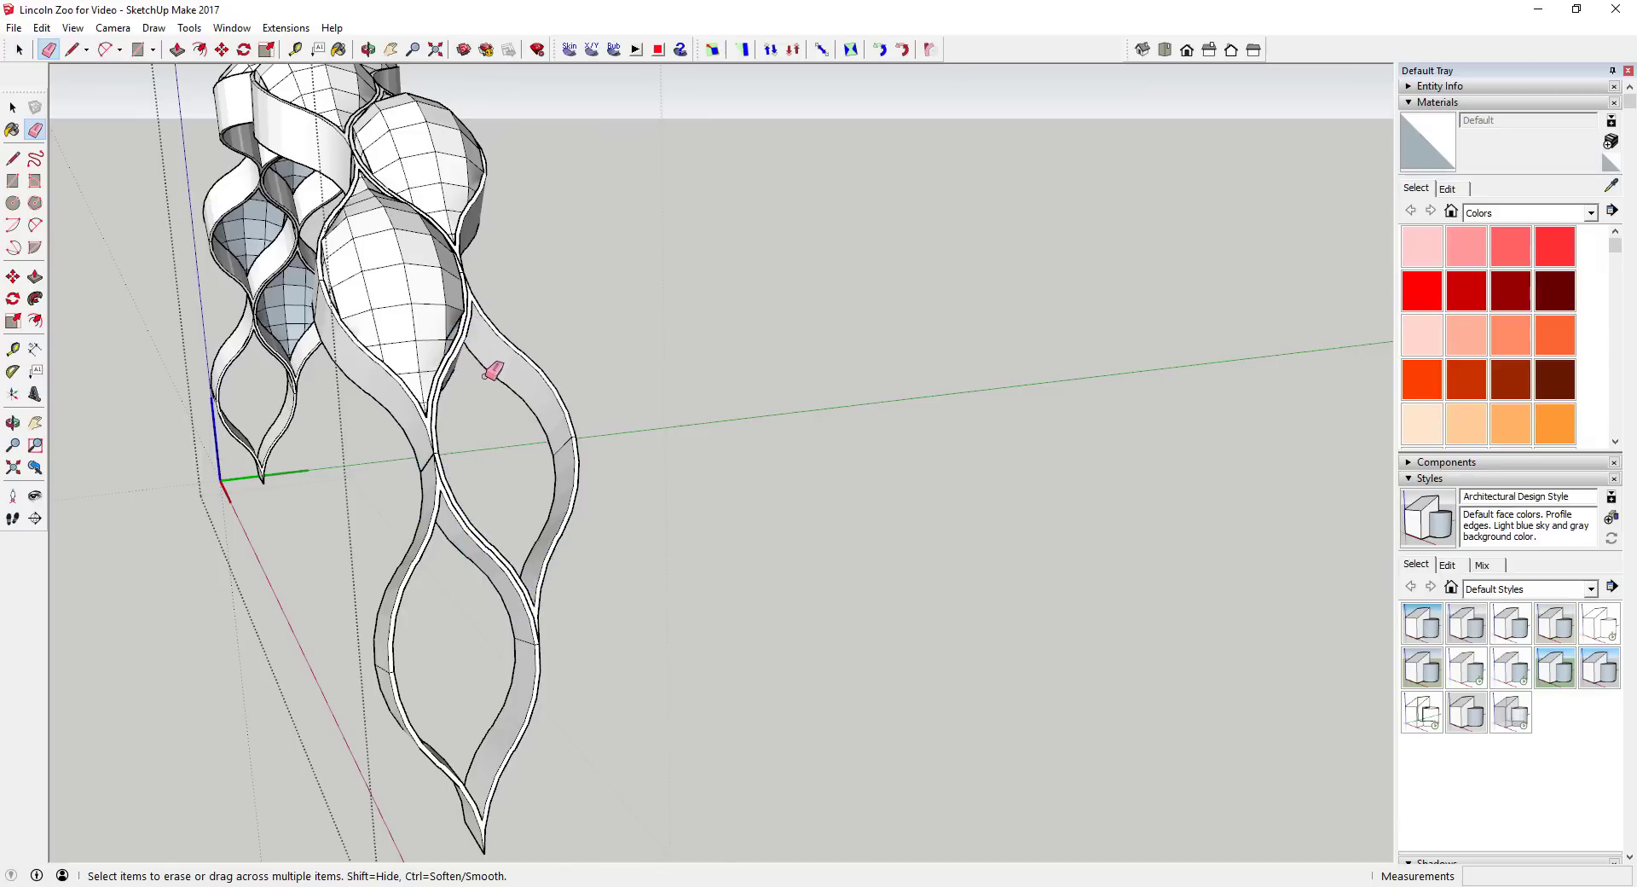
key(ctrl+z)
Step: Open the lowest dome for editing, try smoothing away its mesh lines with the Eraser, and undo the last change
key(space)
double_click(481, 392)
key(e)
mouse_move(478, 345)
mouse_down()
mouse_move(515, 550)
mouse_move(546, 546)
mouse_up()
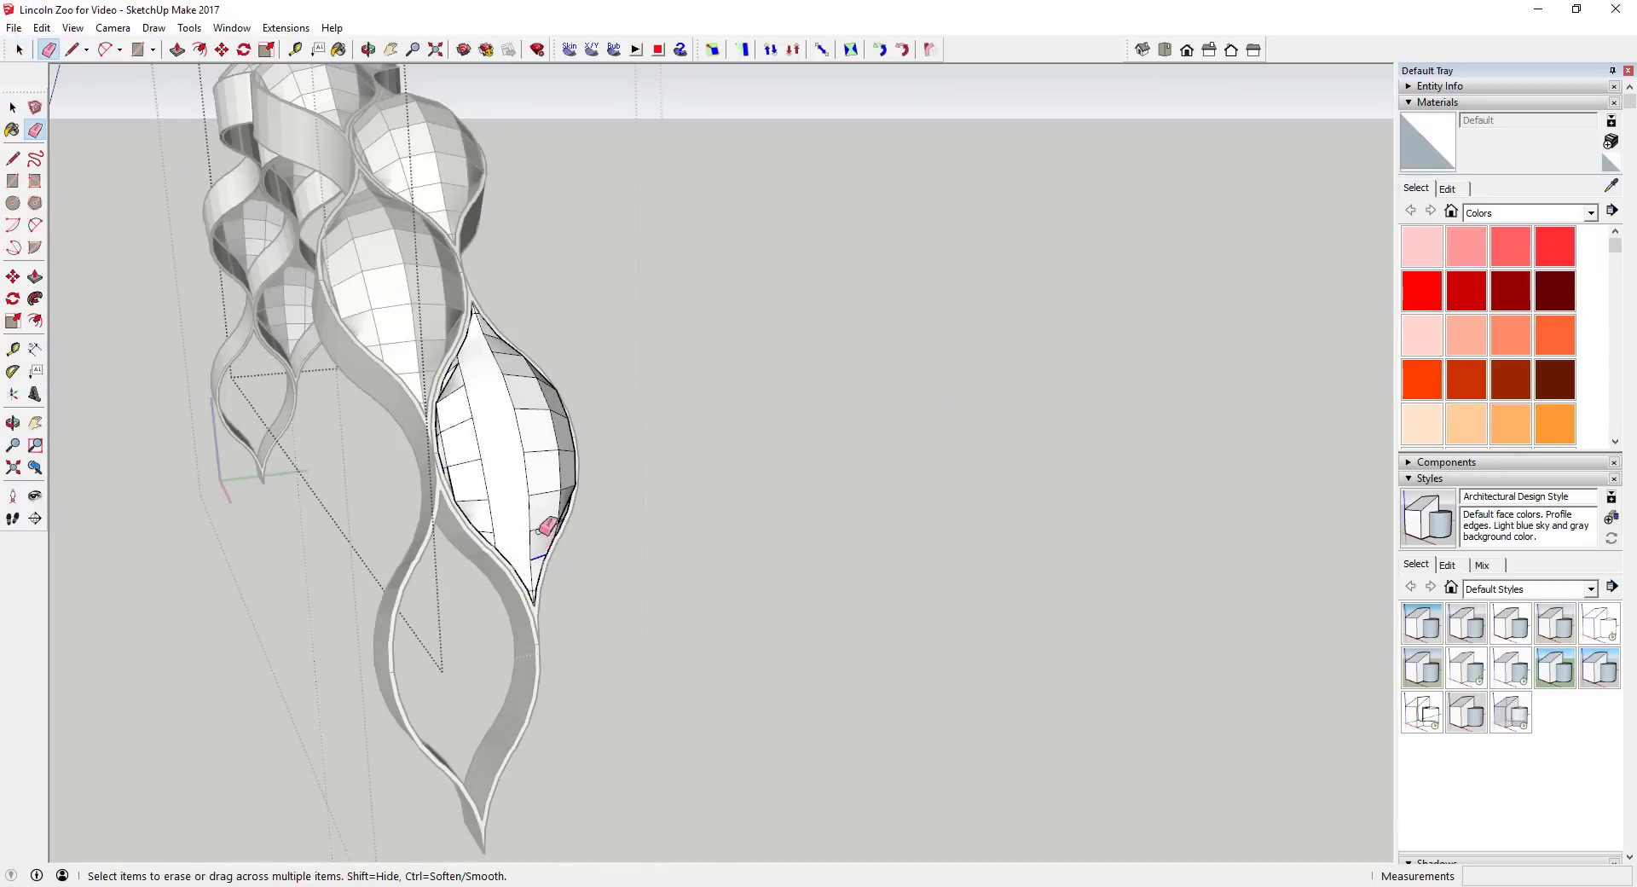
scroll(570, 451, down, 2)
key(space)
scroll(718, 454, up, 2)
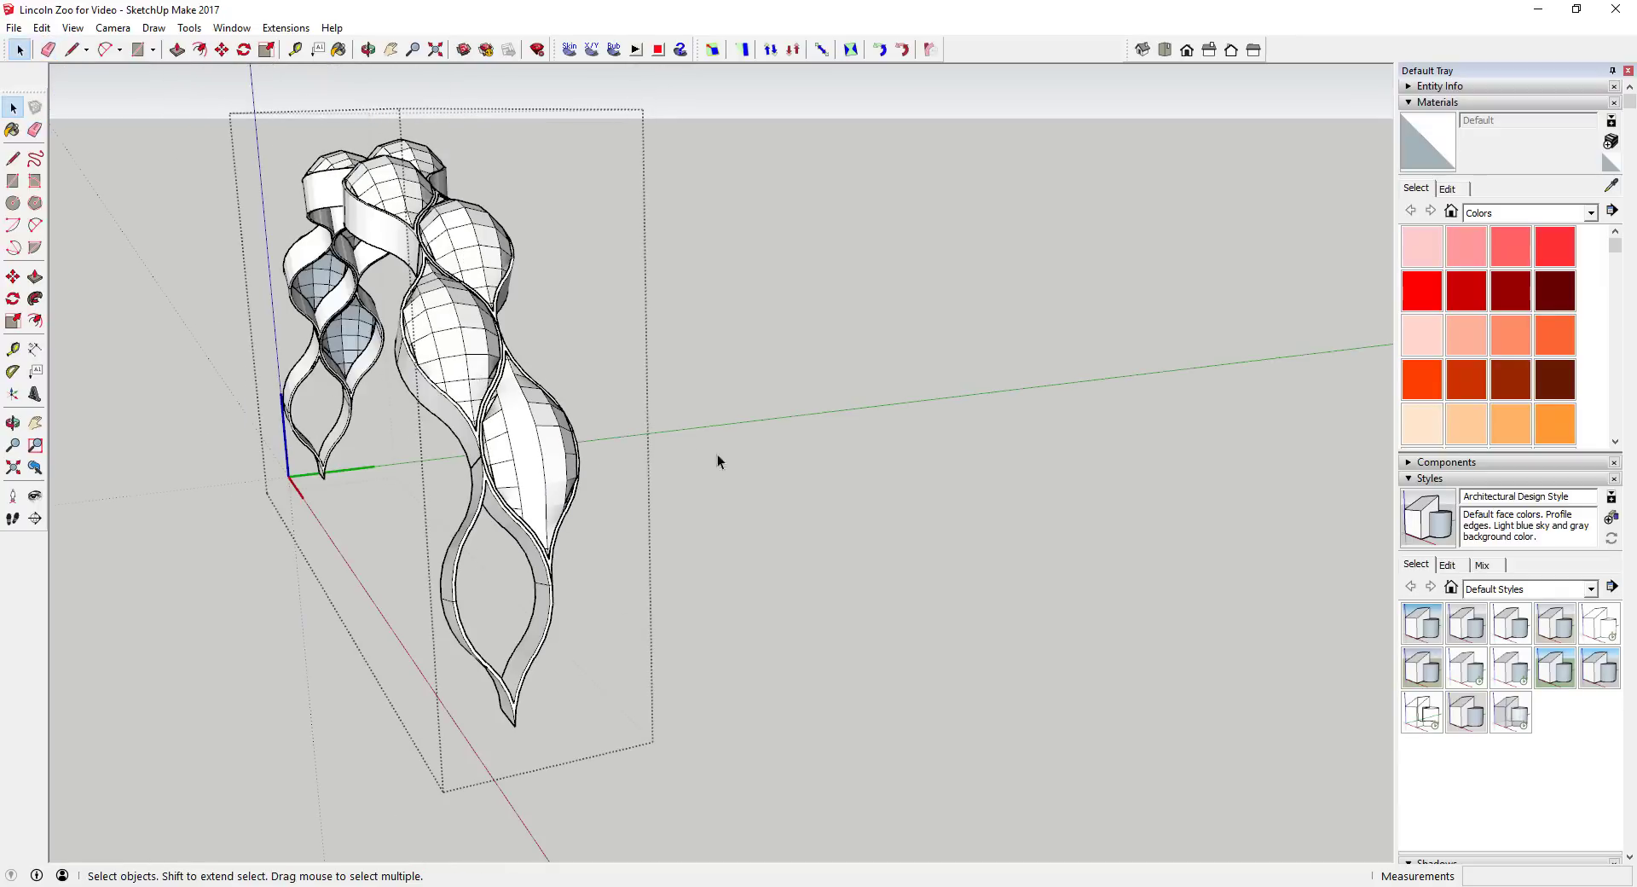
scroll(672, 443, down, 2)
key(ctrl+z)
Step: Select all pieces inside the Arch Piece component and soften their edges with an angle between normals of about 40 degrees
click(683, 488)
middle_drag(664, 480, 811, 467)
drag(273, 174, 893, 664)
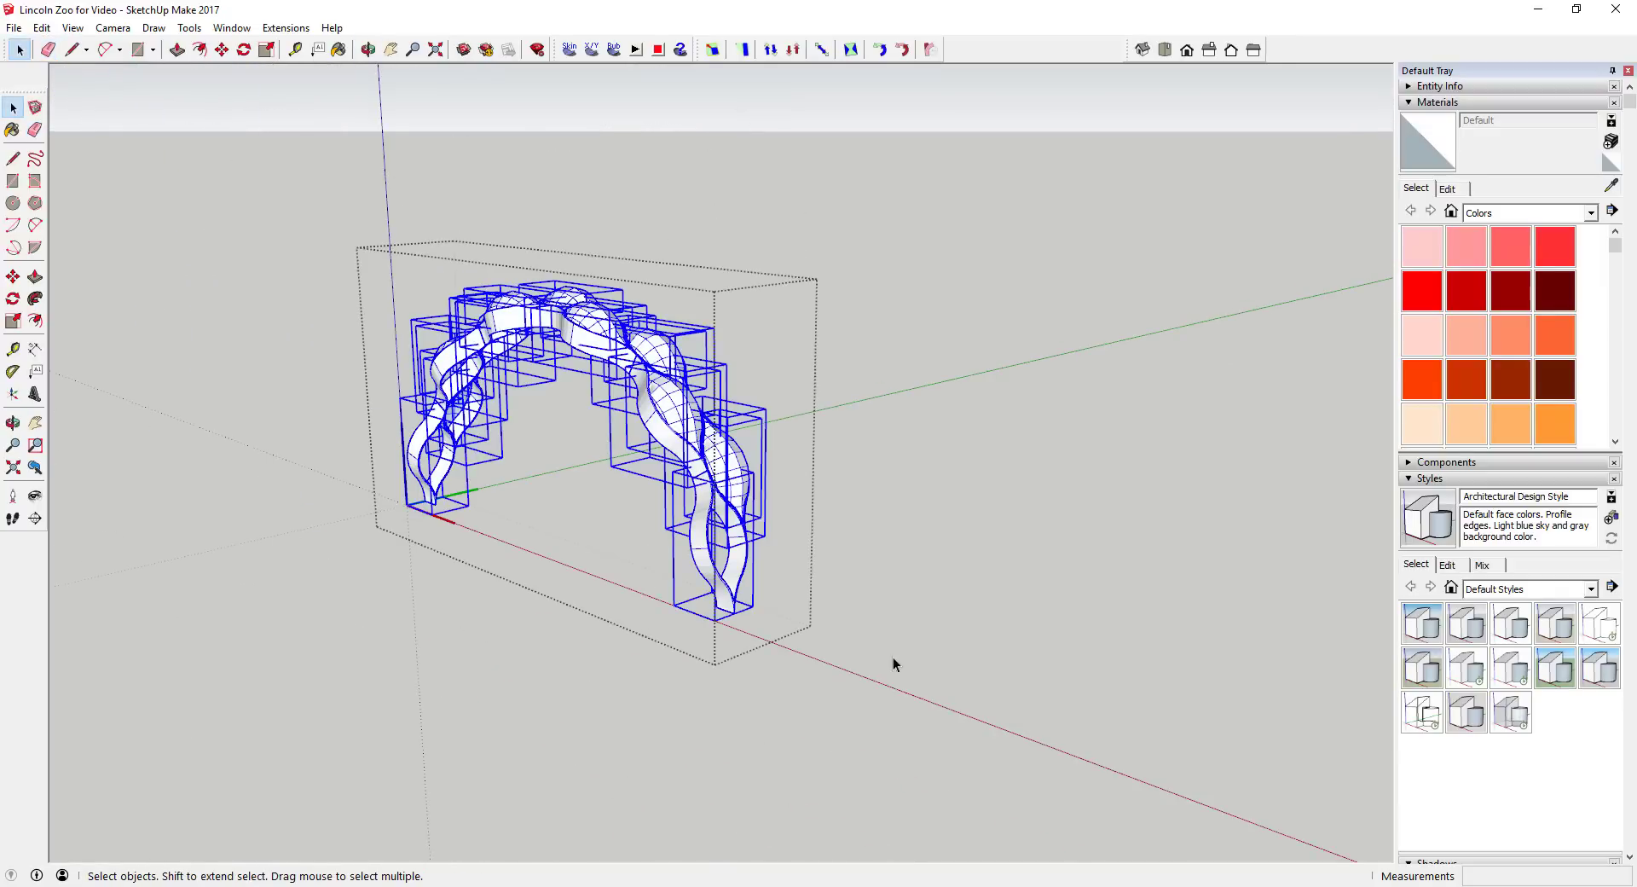
scroll(1509, 676, down, 10)
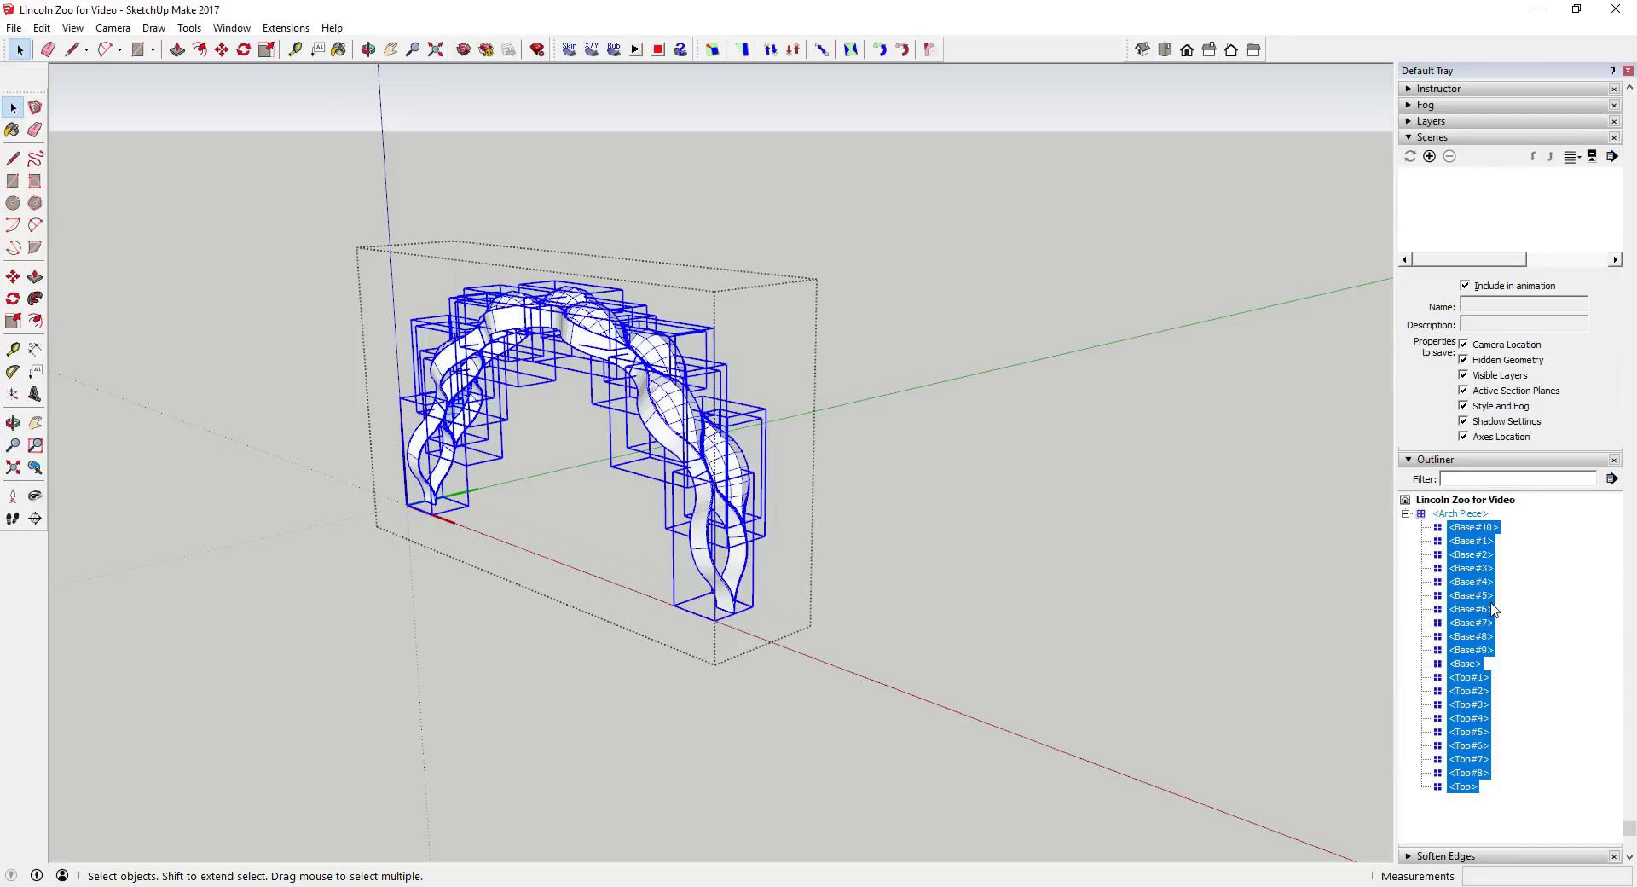
click(1416, 837)
scroll(1487, 680, down, 2)
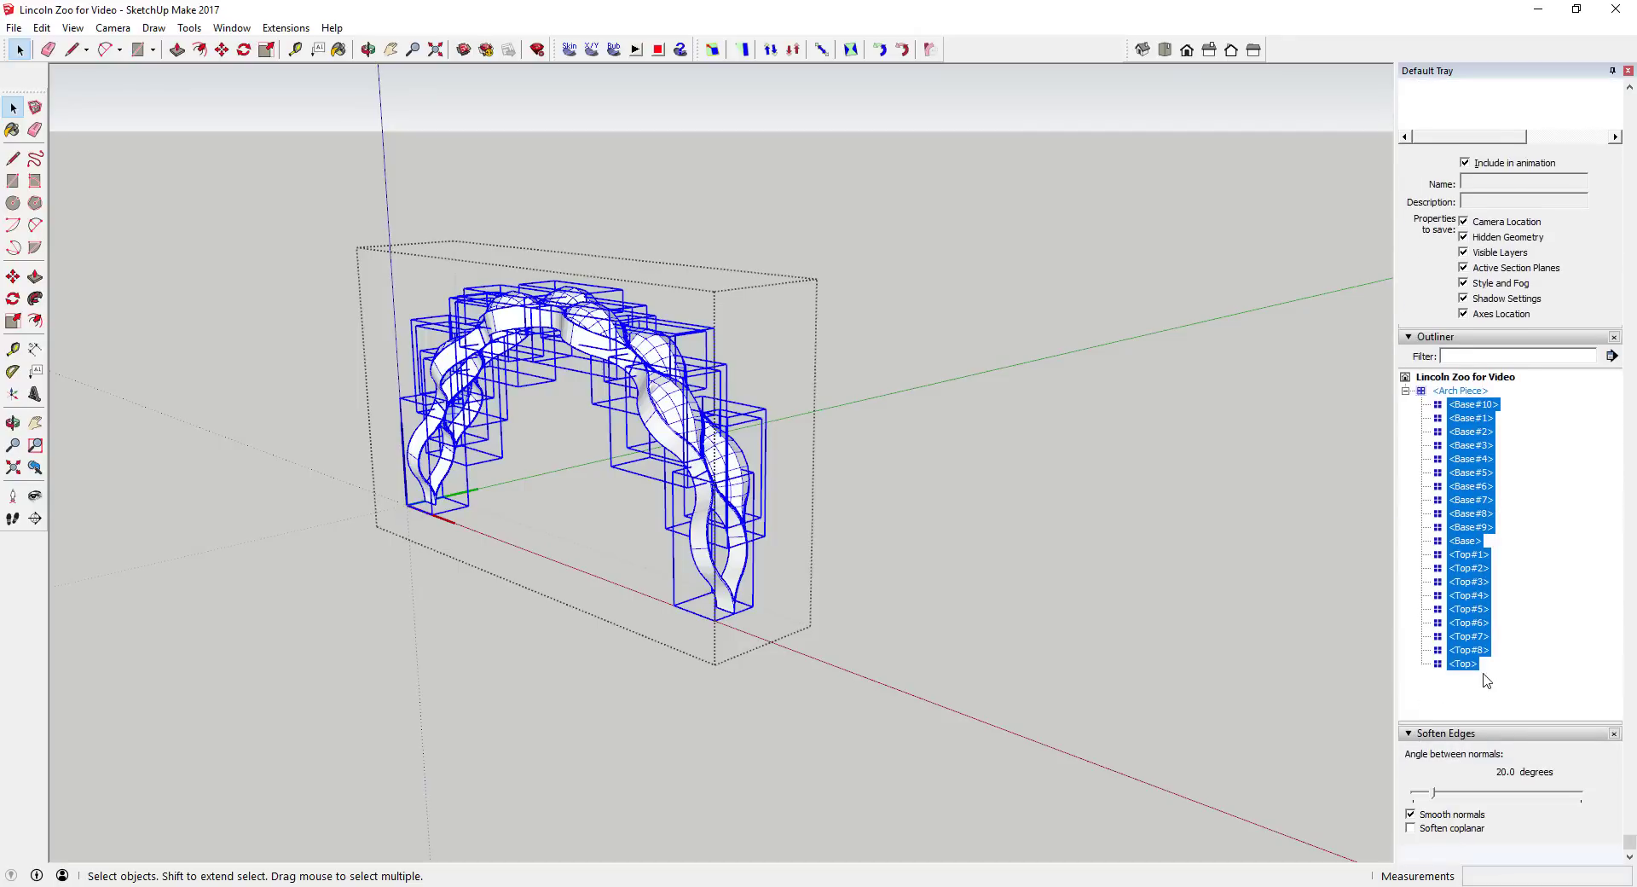
drag(1436, 793, 1488, 793)
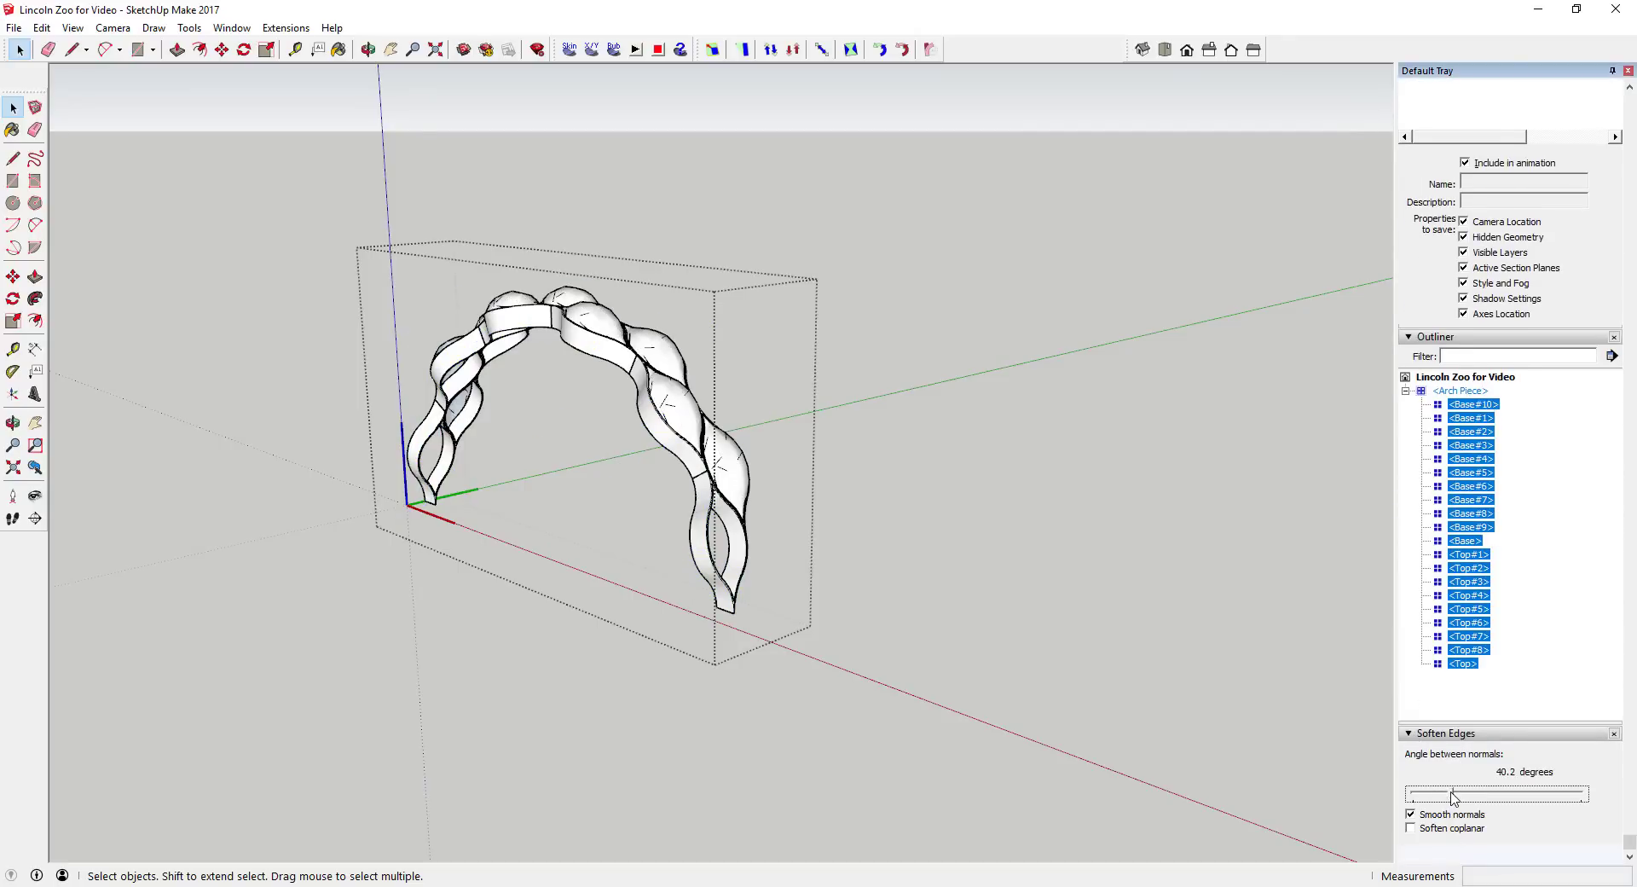
Step: Enable coplanar softening on the arch pieces, raise the angle between normals to about 77.7 degrees, and close the Arch Piece component
click(1416, 829)
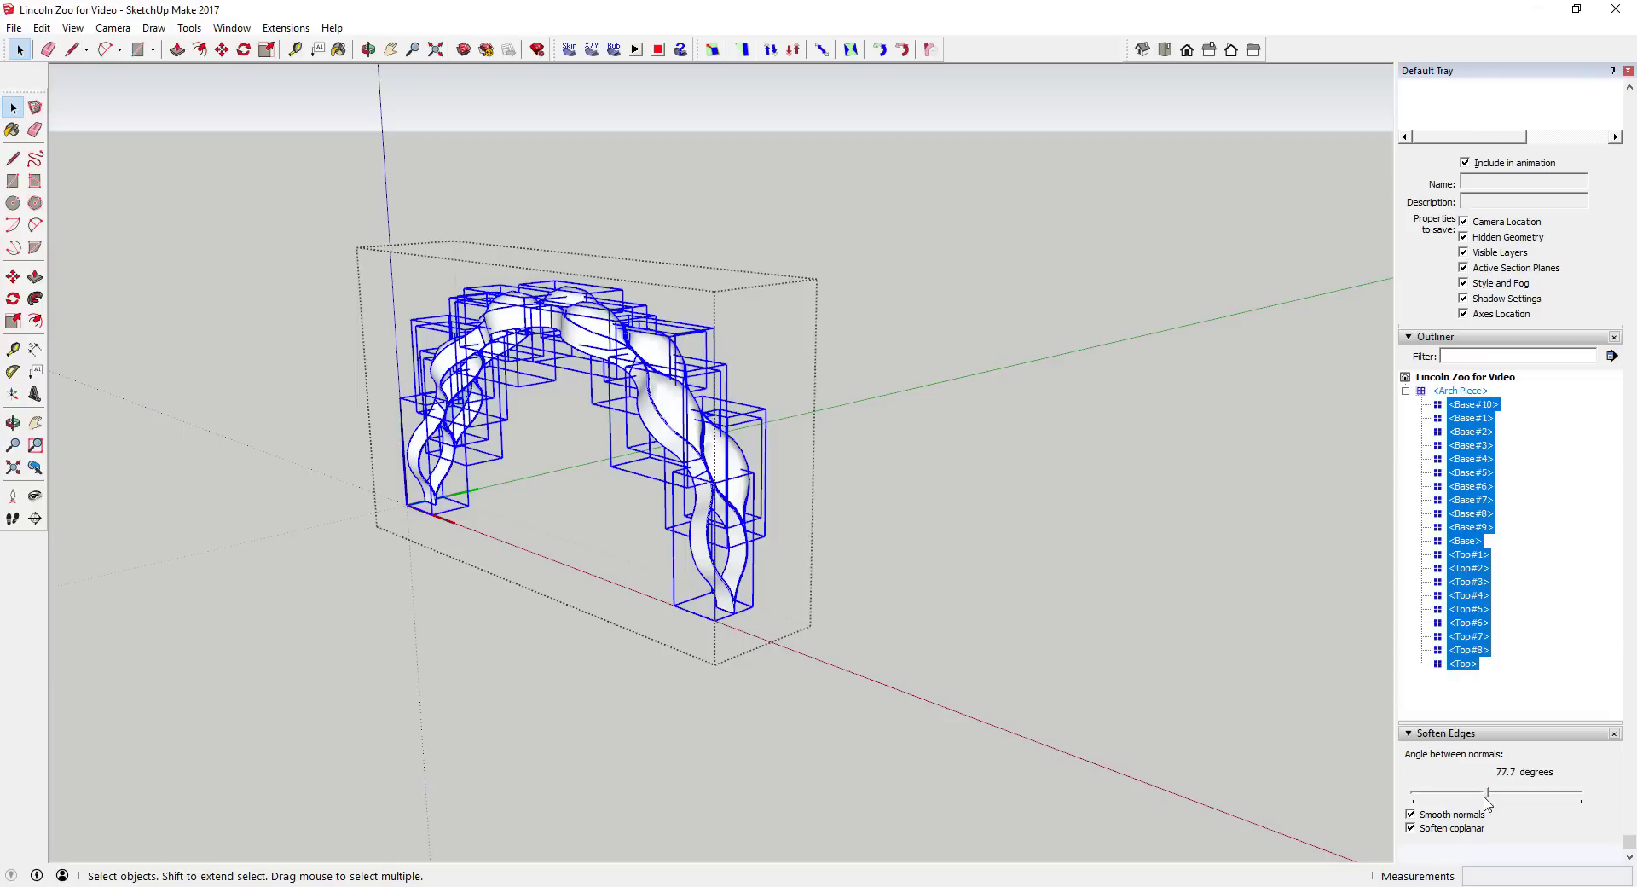
scroll(729, 394, up, 5)
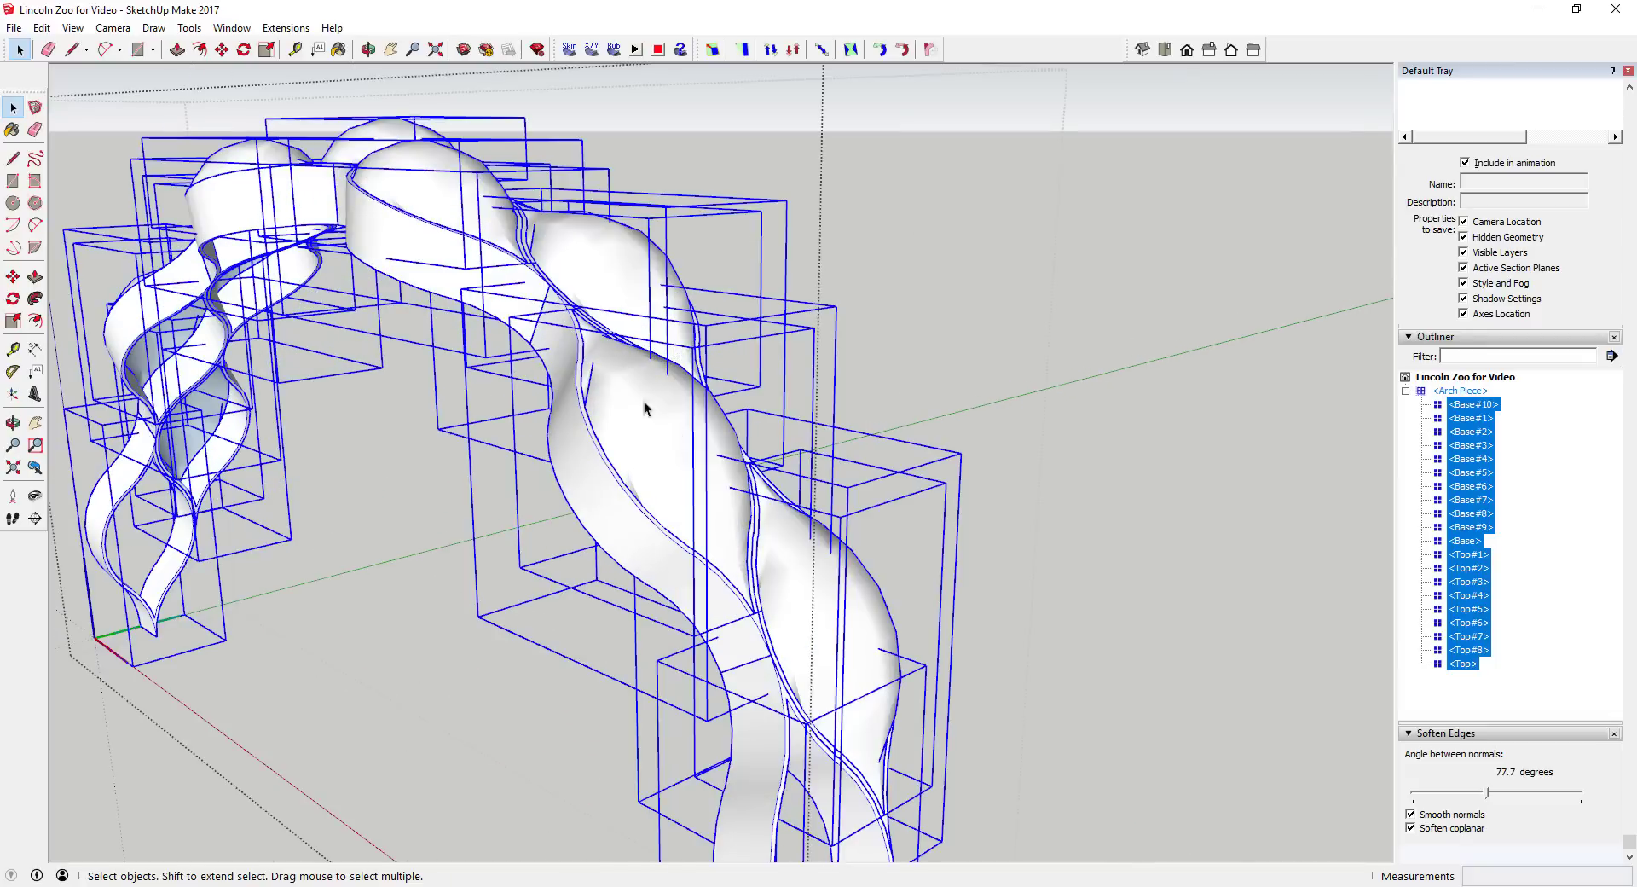
scroll(646, 408, down, 6)
click(836, 455)
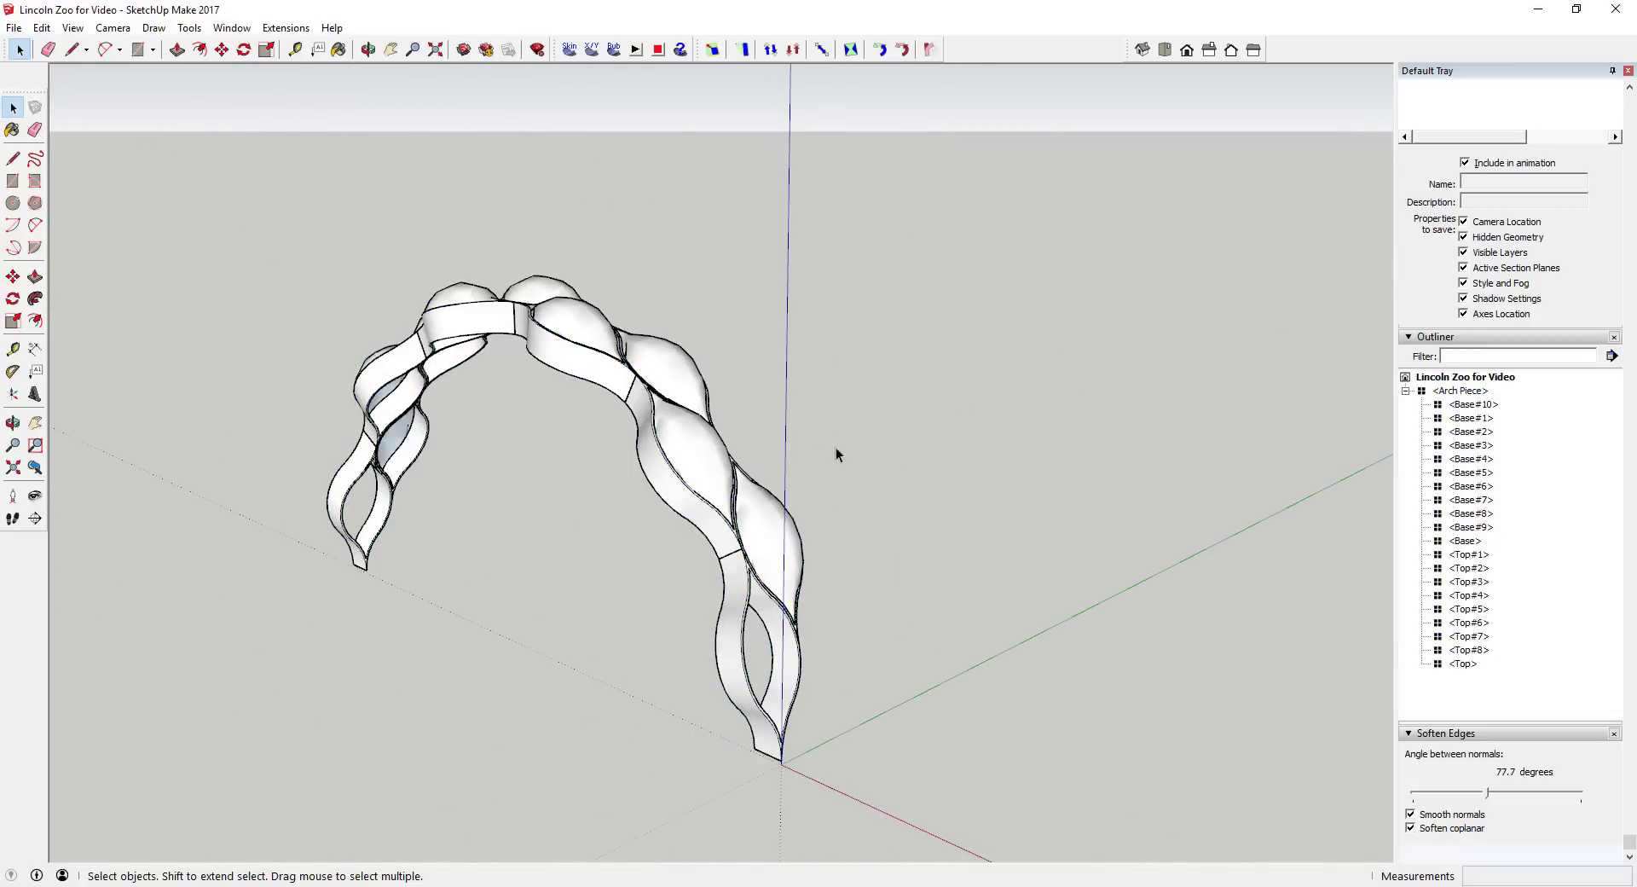
Step: Copy the whole arch about 3' 1/4" along the green axis so the copy's leaf edge meets the original's outer edge point
middle_drag(836, 454, 921, 477)
drag(259, 182, 923, 787)
scroll(833, 522, up, 3)
middle_drag(833, 522, 573, 570)
key(m)
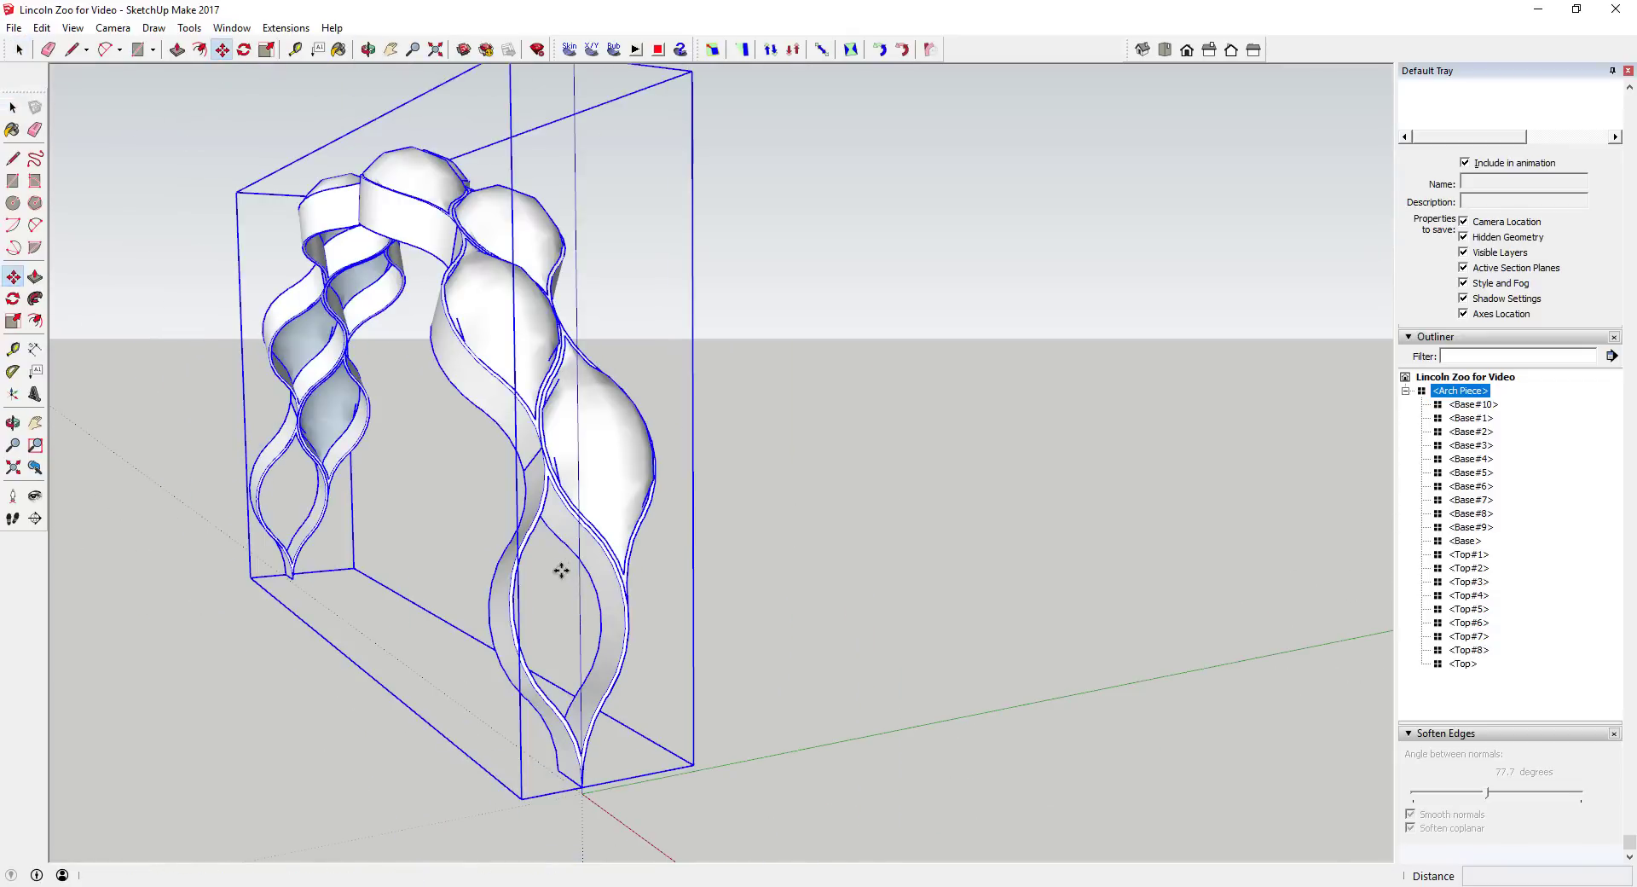
click(510, 620)
key(ctrl)
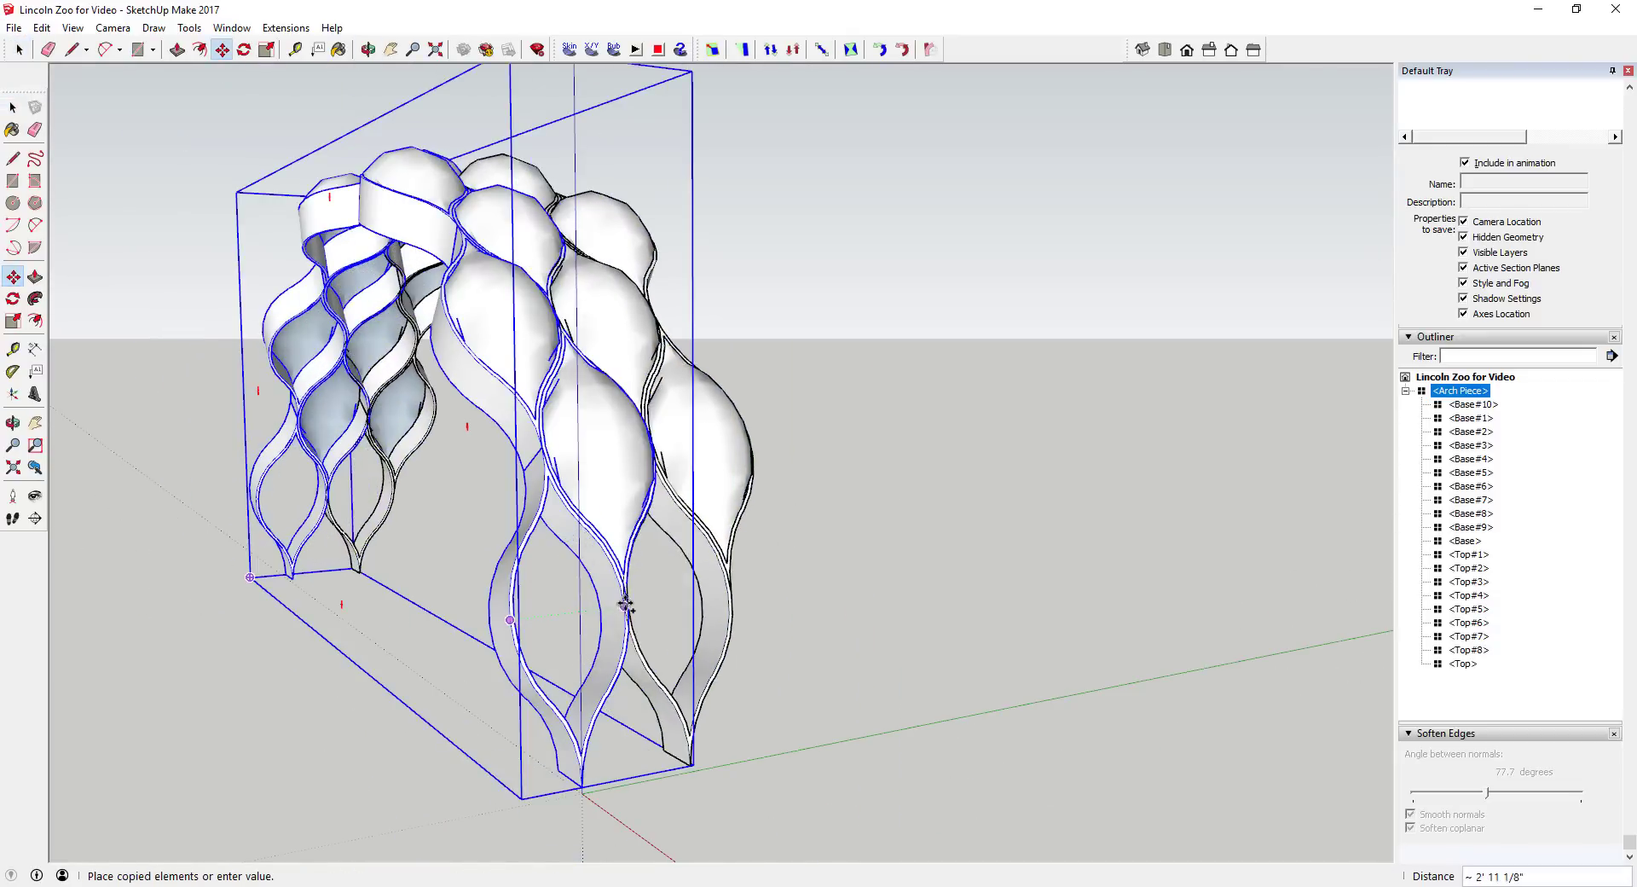
scroll(630, 606, up, 6)
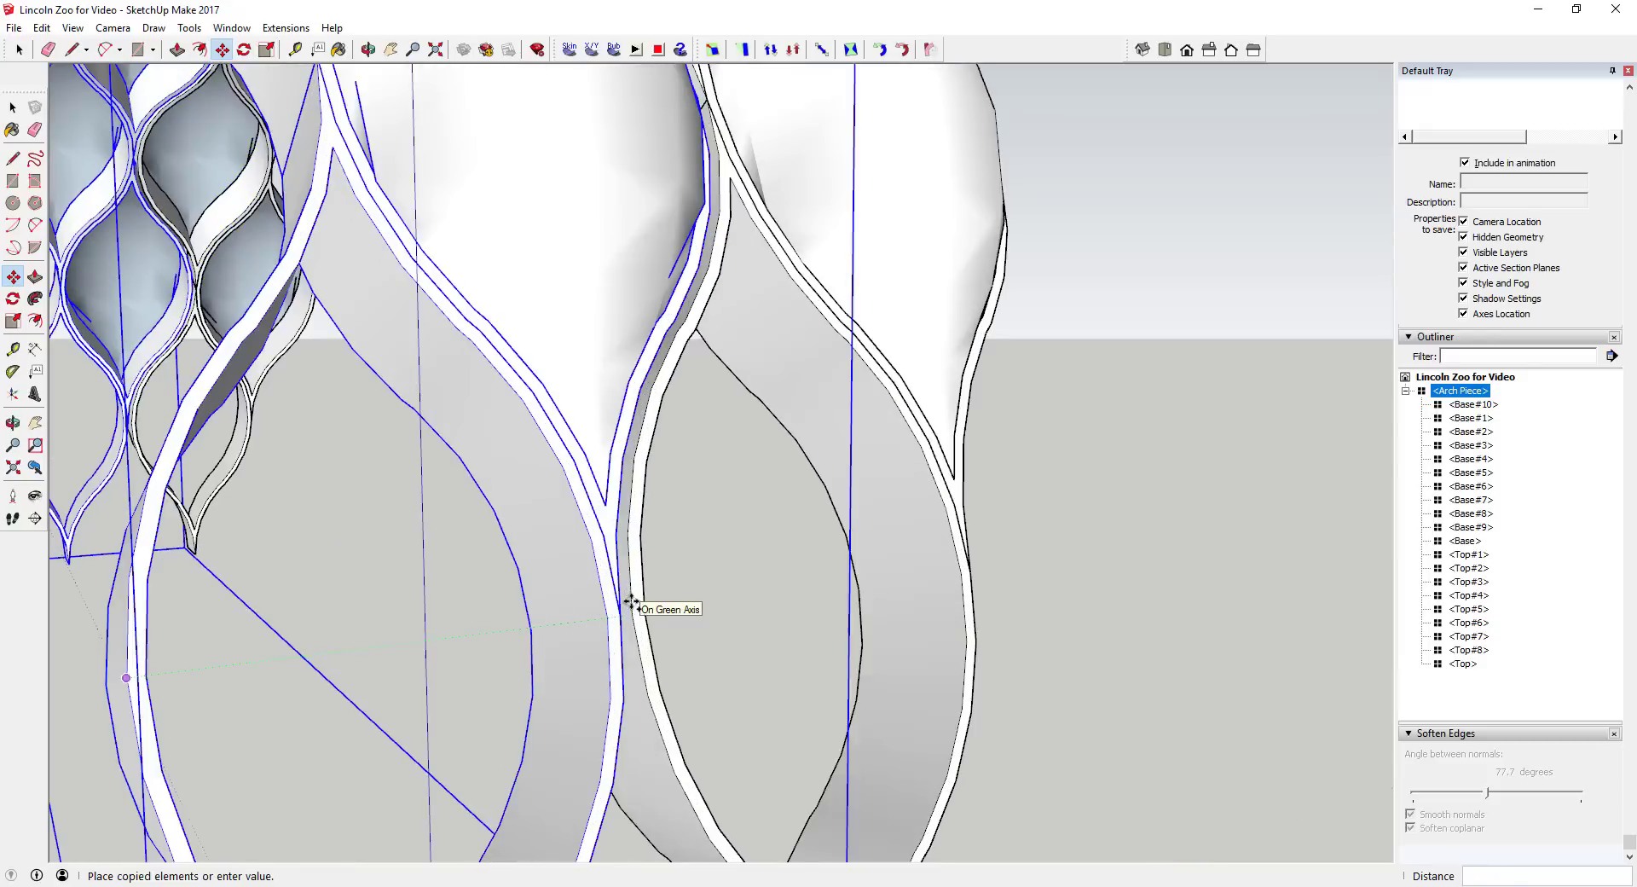
click(621, 619)
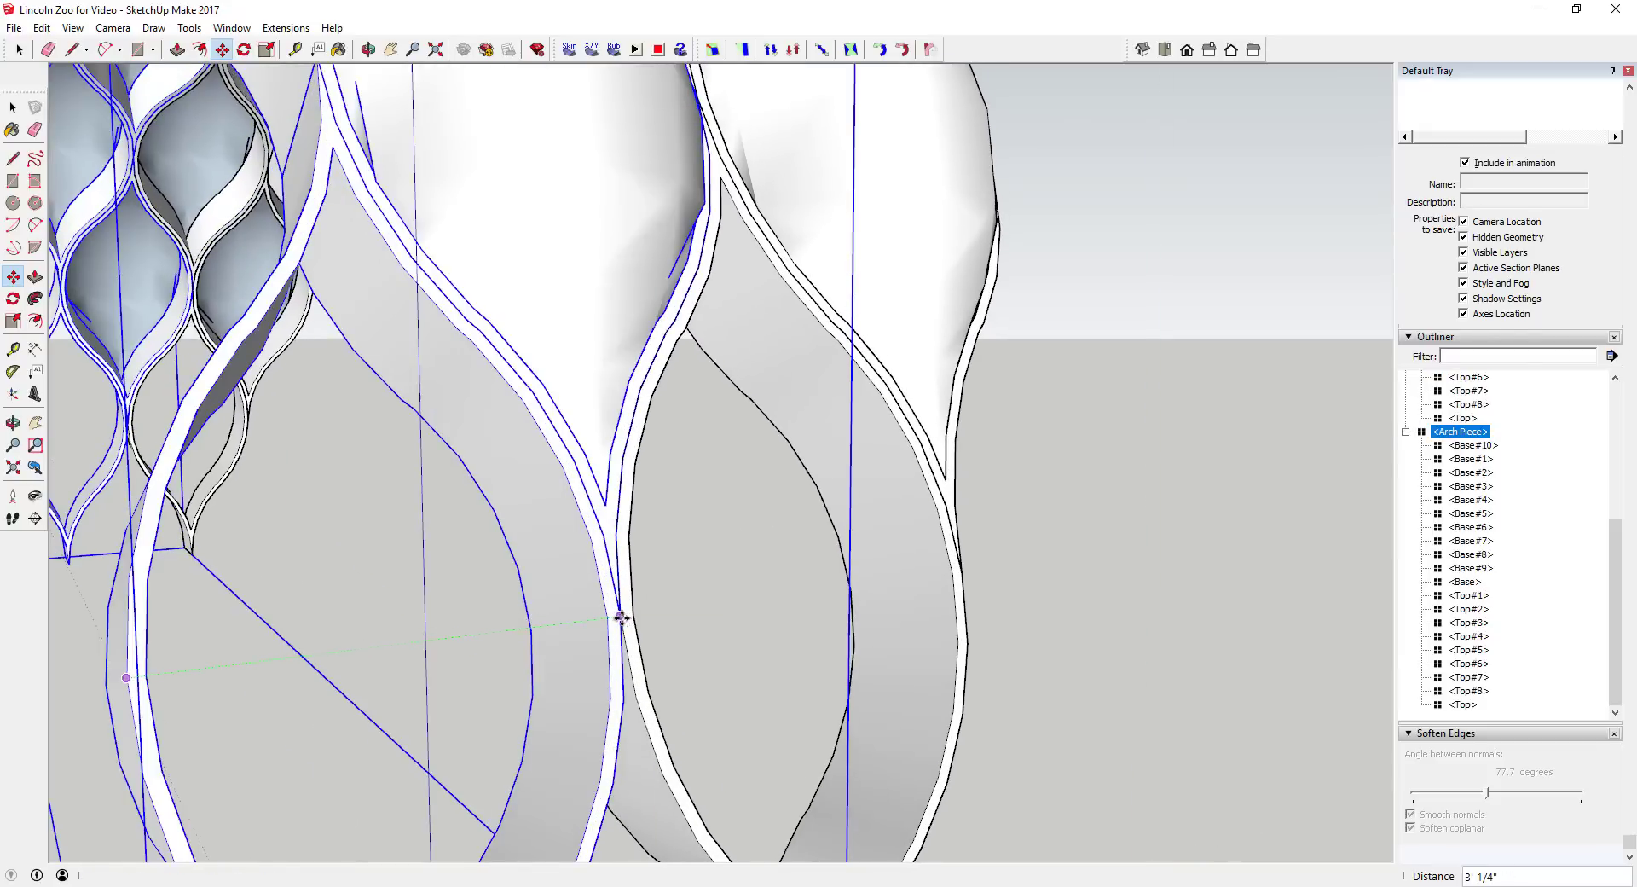
Step: Array the arch copy x11 along the green axis to form the vault, and clear the selection
scroll(621, 619, down, 6)
scroll(613, 580, down, 3)
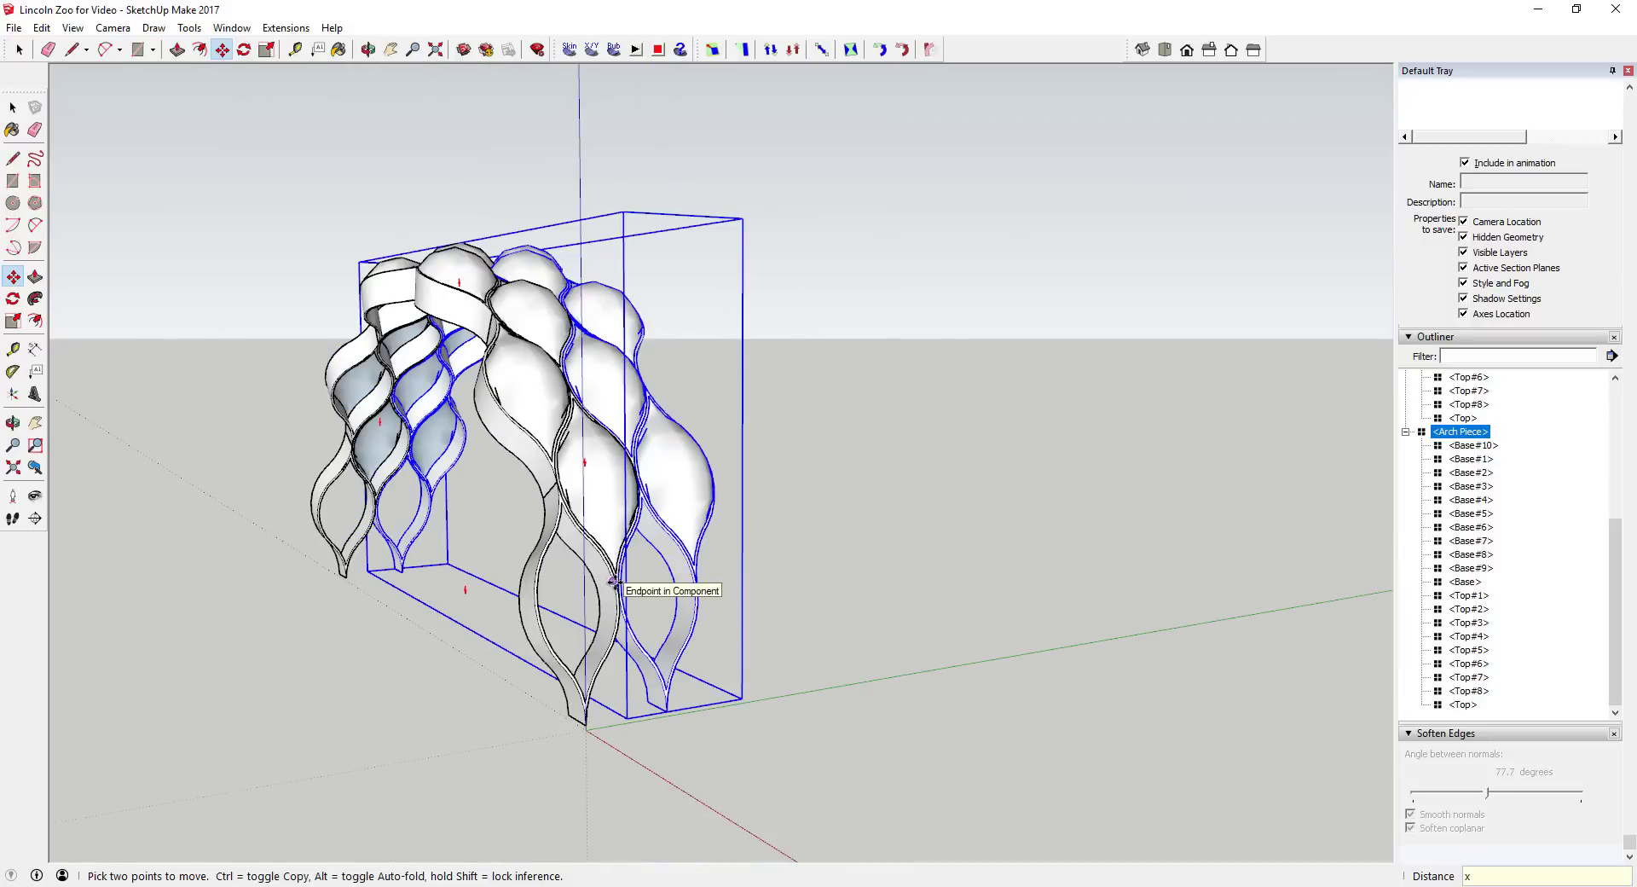
text(x12)
key(Return)
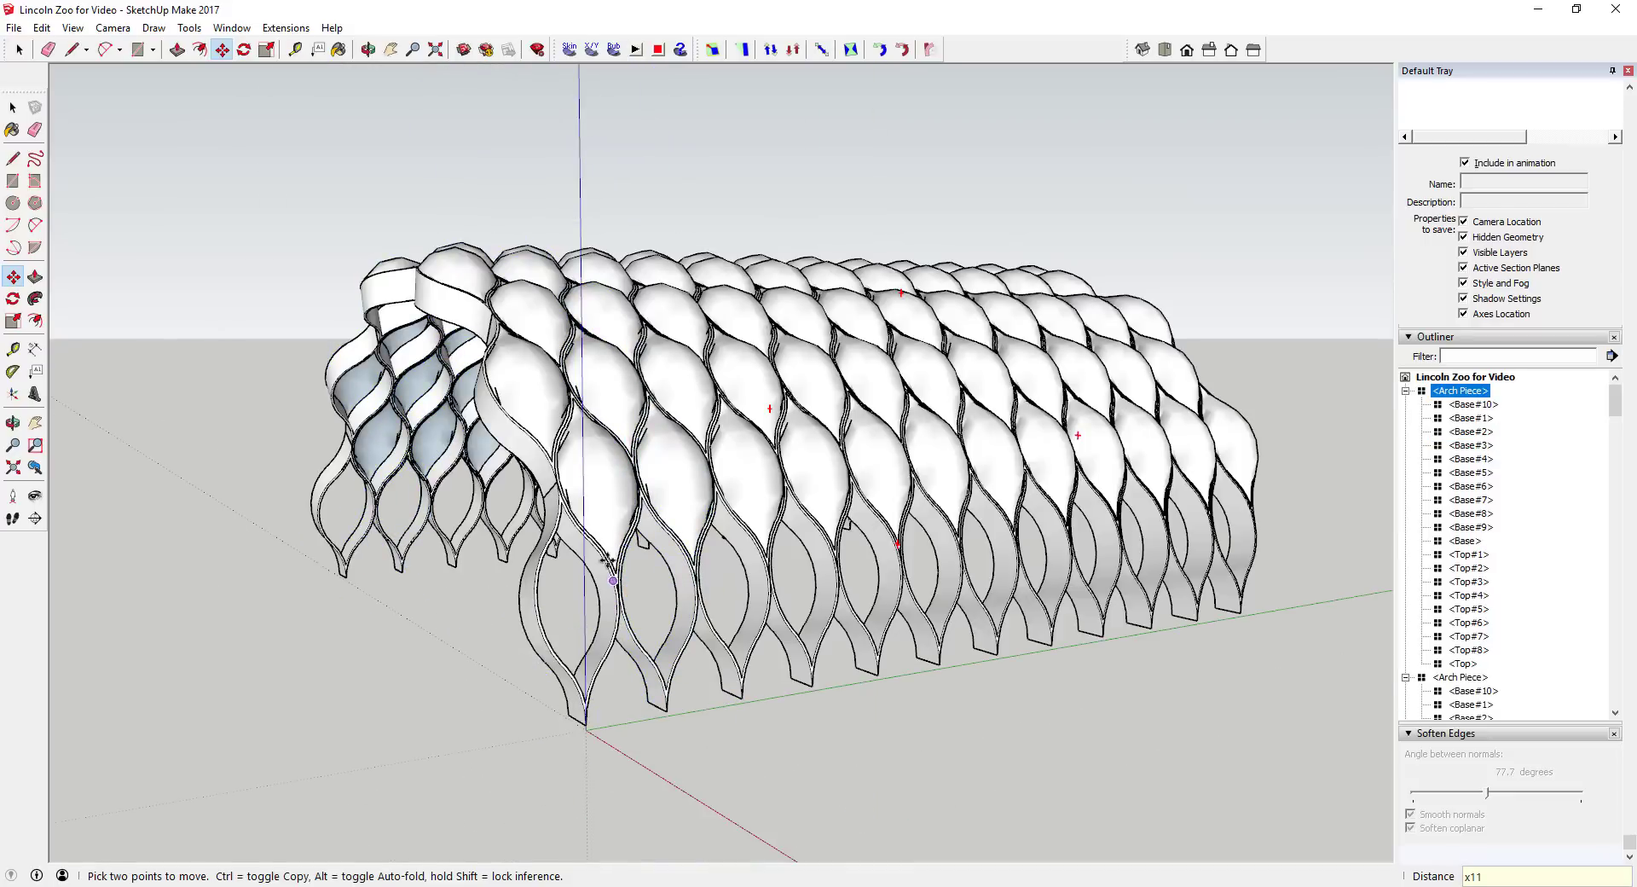
middle_drag(836, 528, 1023, 409)
key(space)
click(1112, 340)
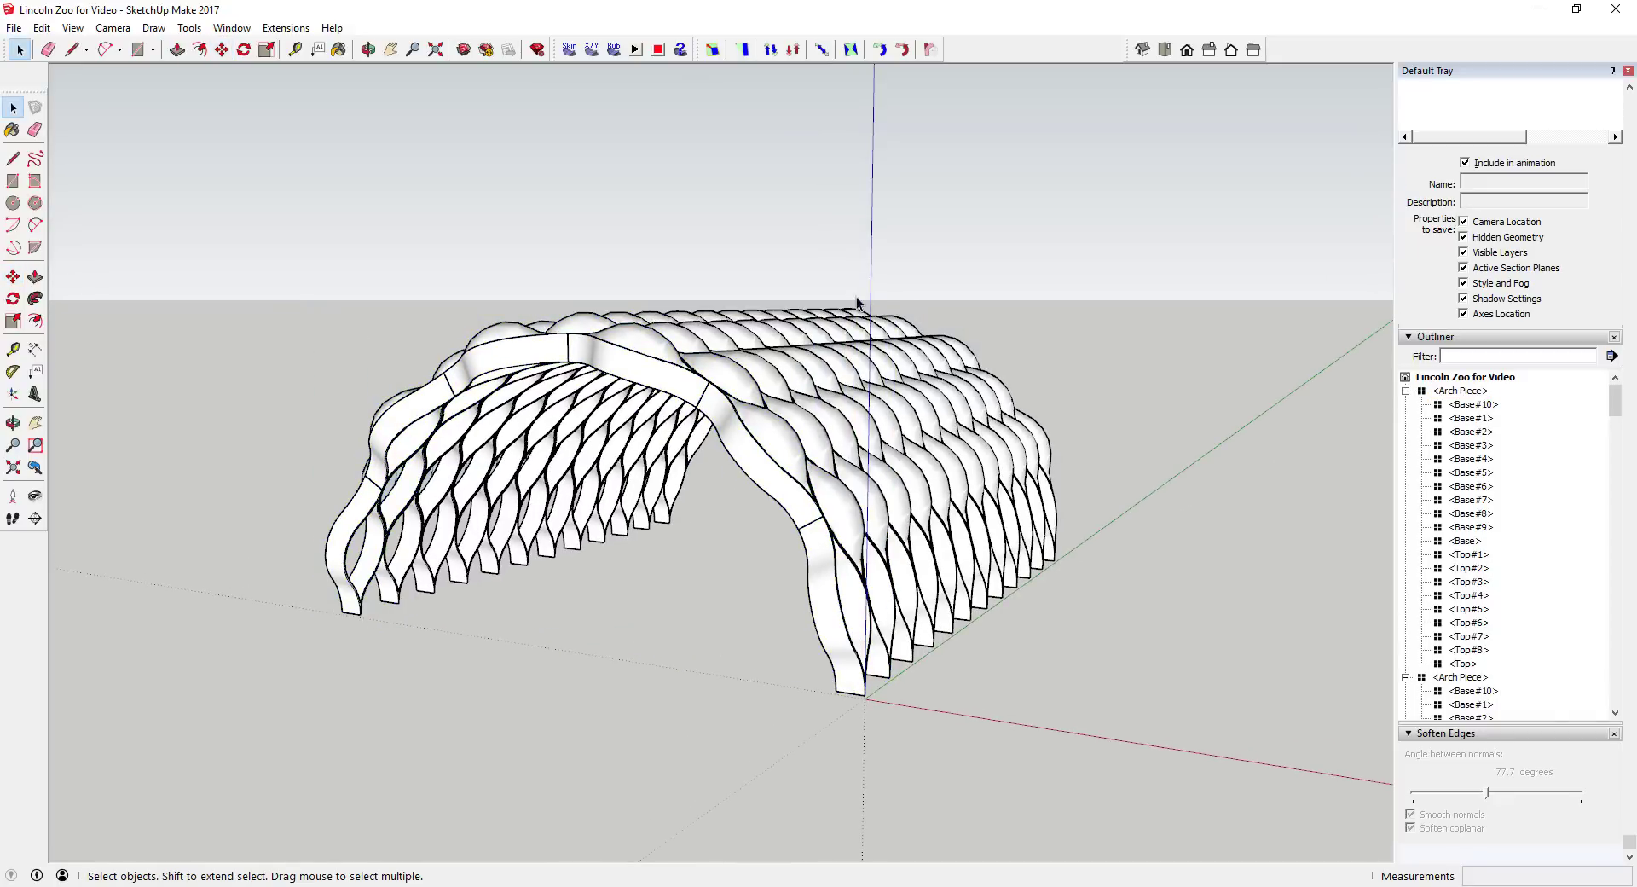
middle_drag(859, 303, 911, 391)
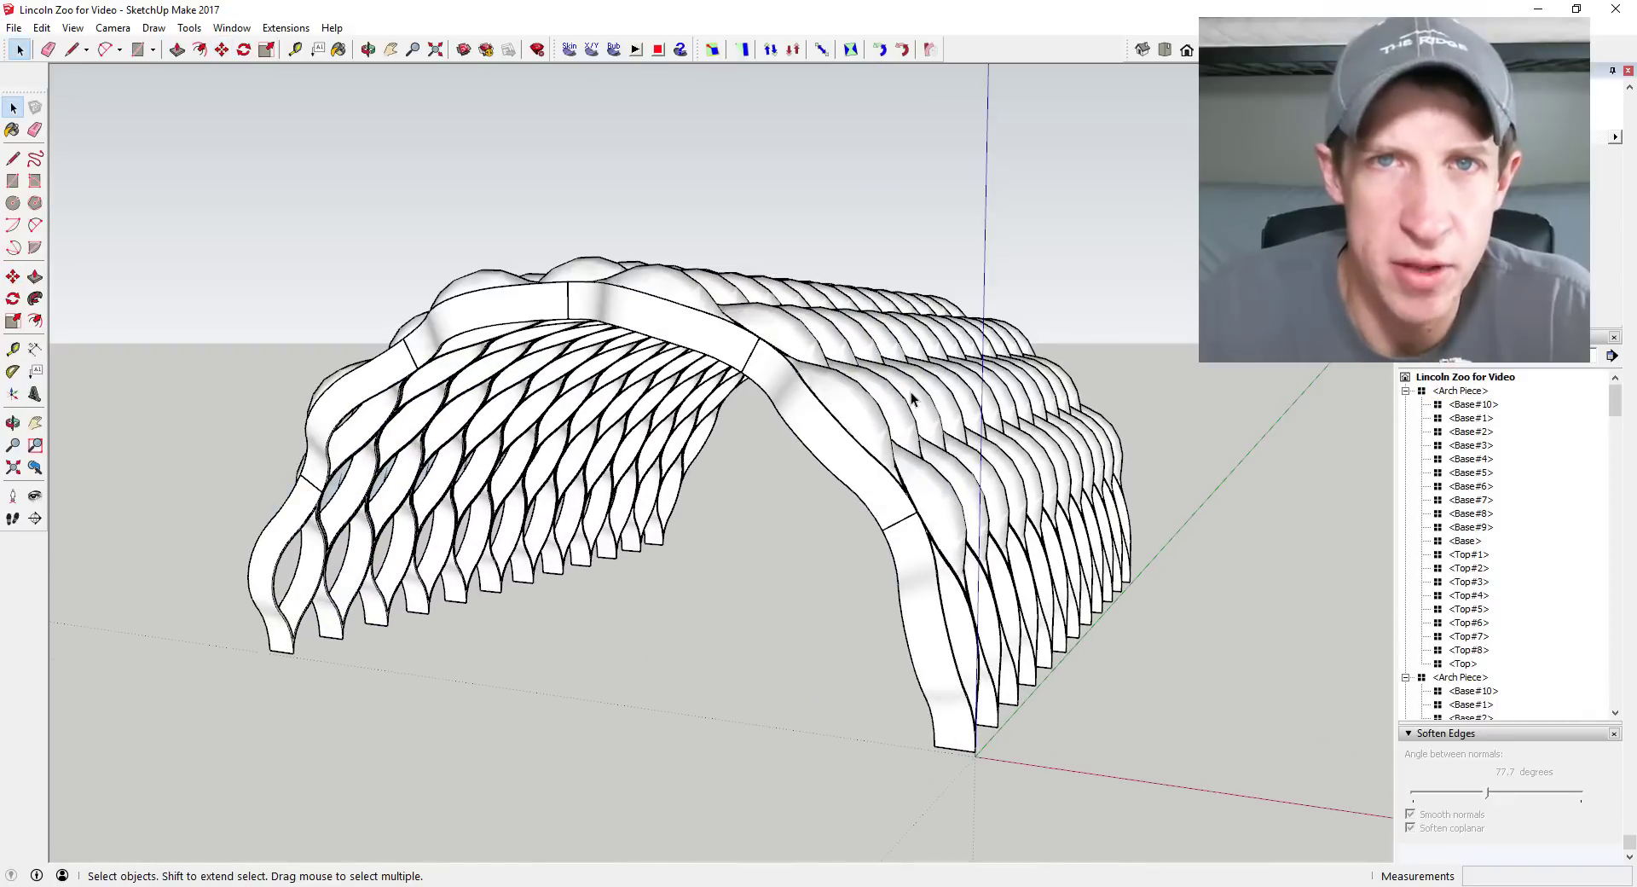